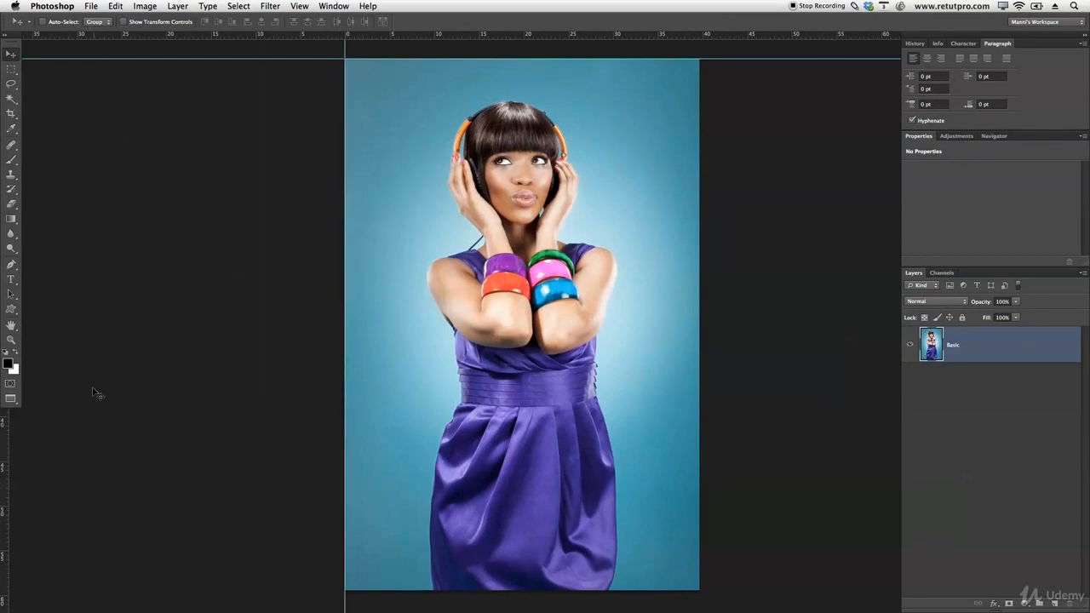
Place a vertical guide along the photo's right edge and a horizontal guide along its bottom edge
left_click_drag(6, 453, 705, 383)
left_click_drag(661, 39, 657, 589)
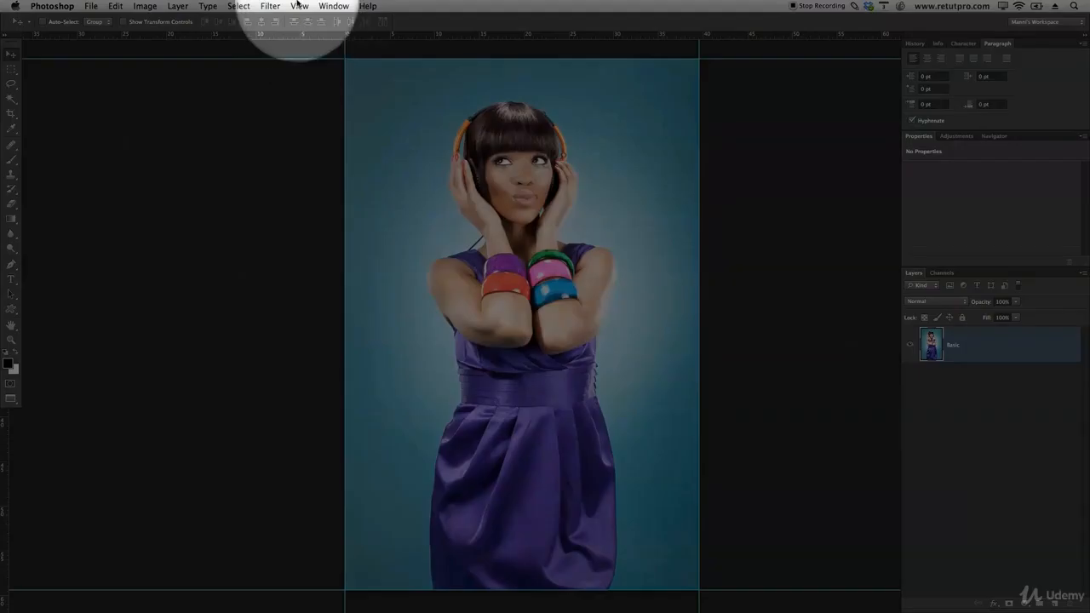
left_click(298, 5)
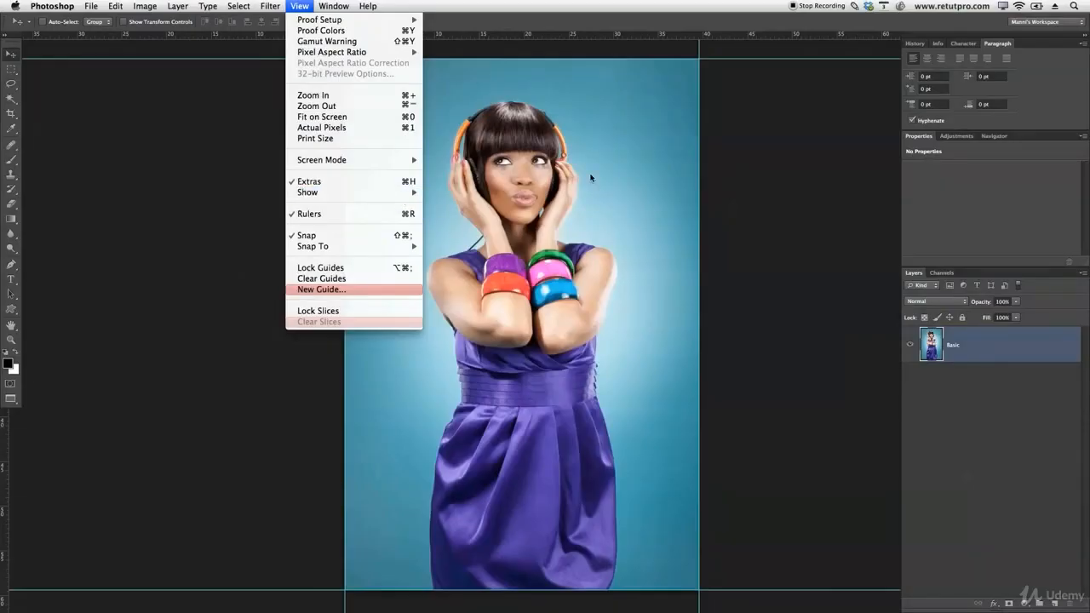
left_click(590, 177)
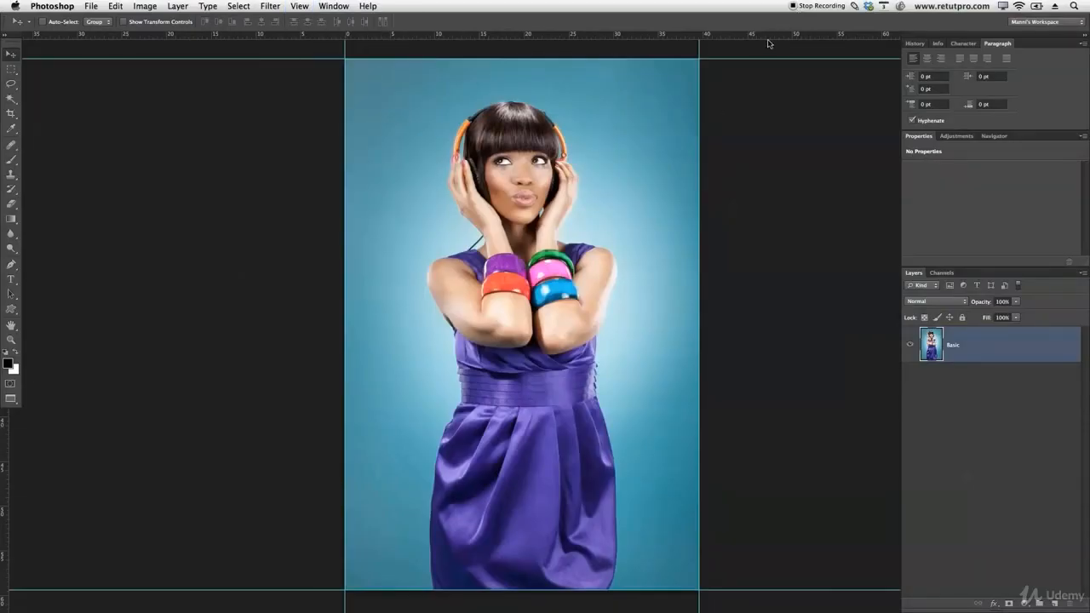
left_click(329, 5)
left_click(328, 5)
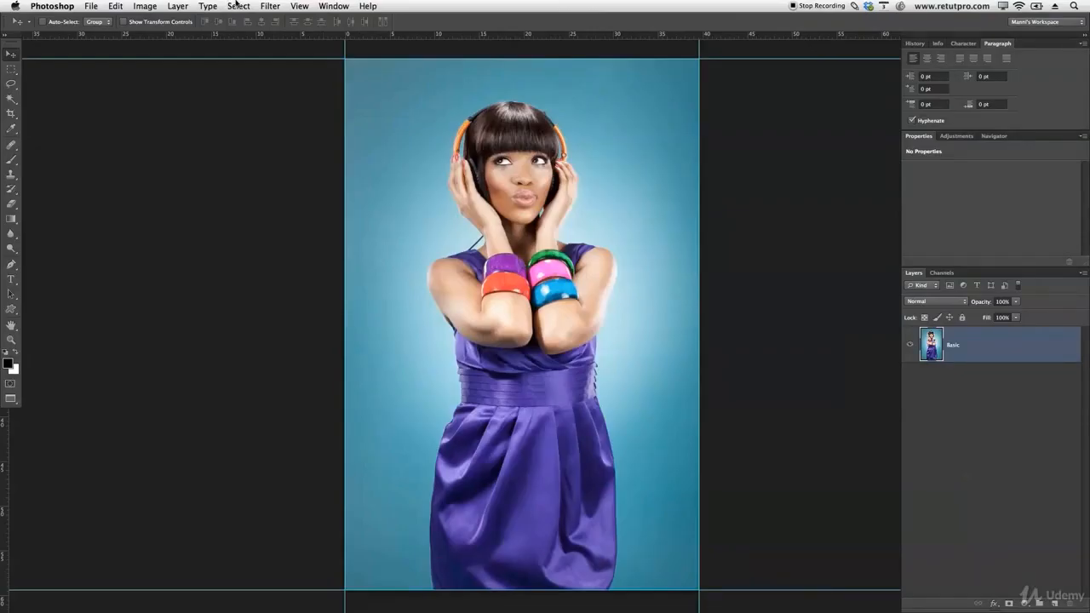
Create a new horizontal guide at the 50% position
left_click(288, 5)
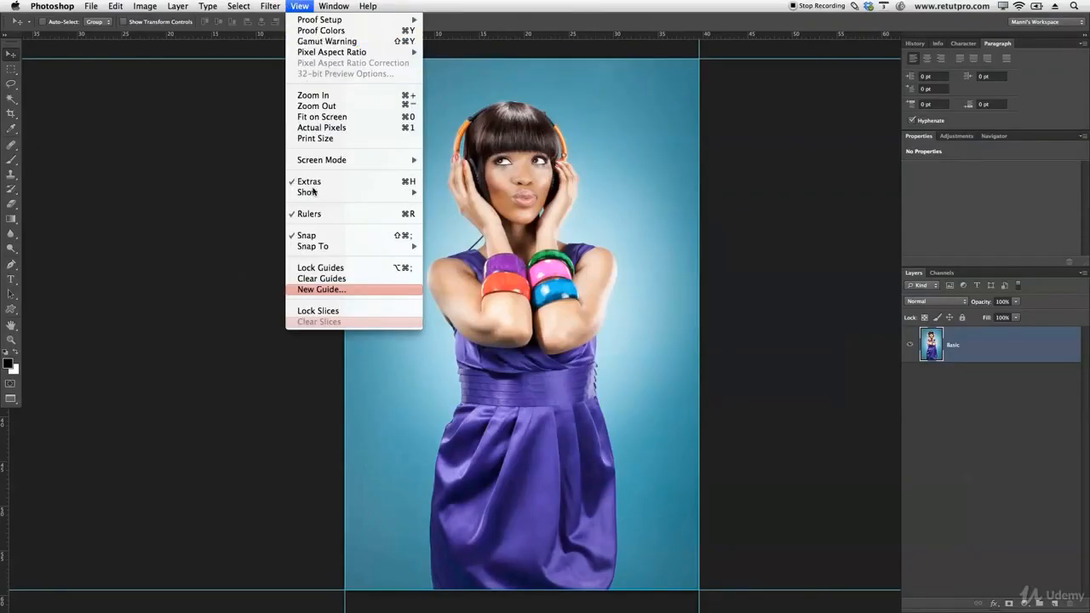
left_click(328, 289)
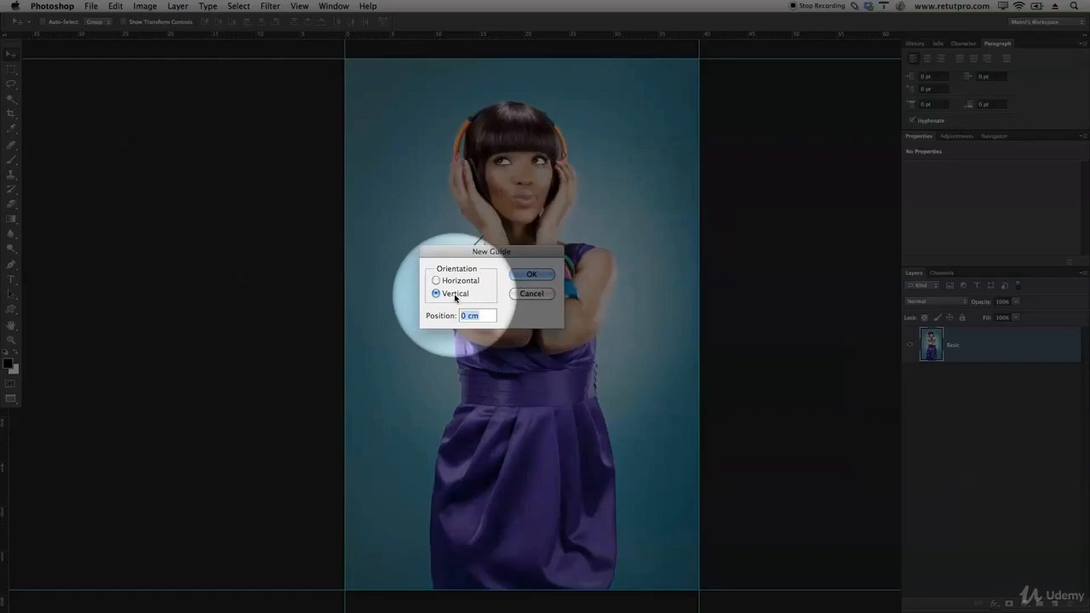
left_click(458, 281)
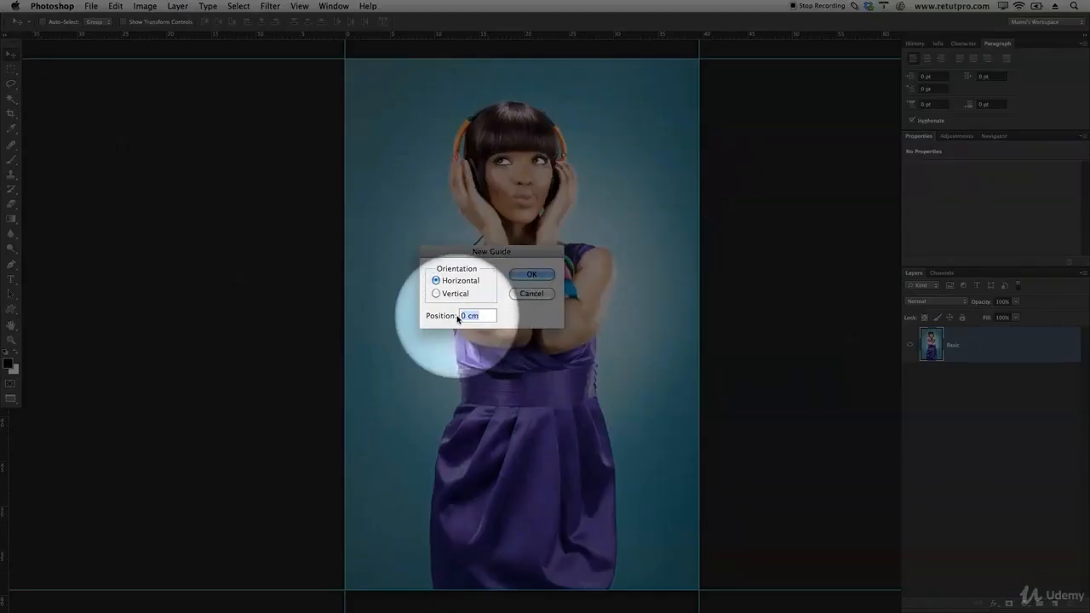
type("50%")
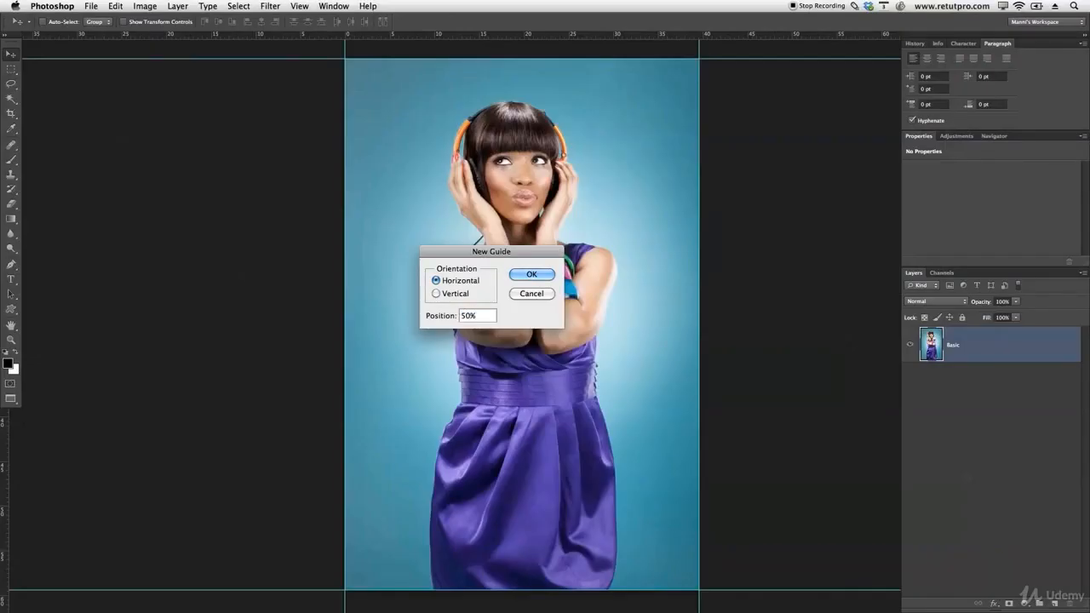
left_click(539, 273)
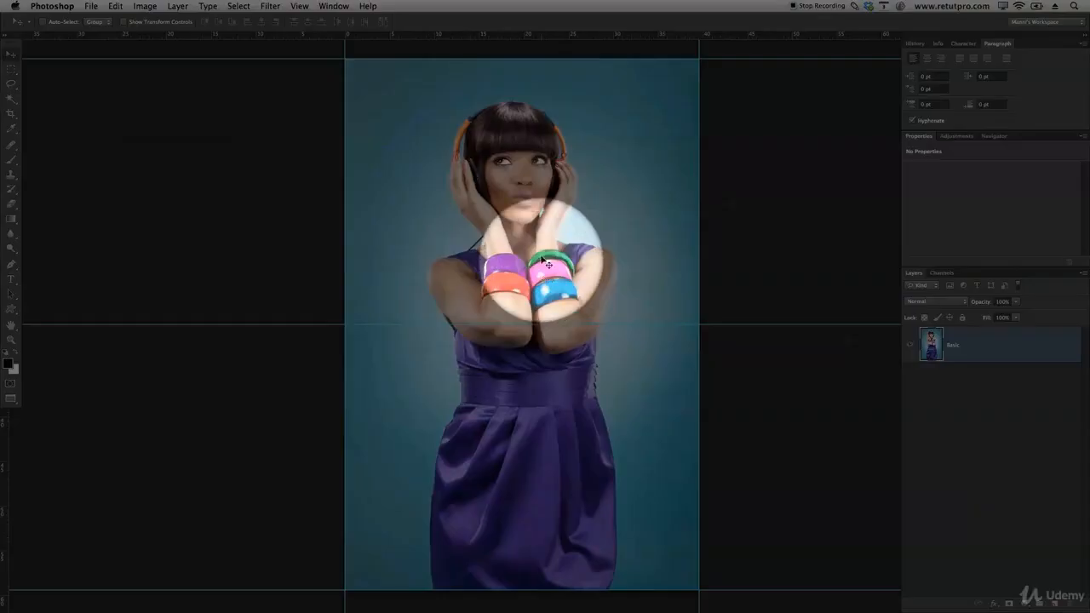
Create a new vertical guide at the 50% position
left_click(332, 6)
mouse_move(299, 6)
left_click(340, 290)
left_click(467, 296)
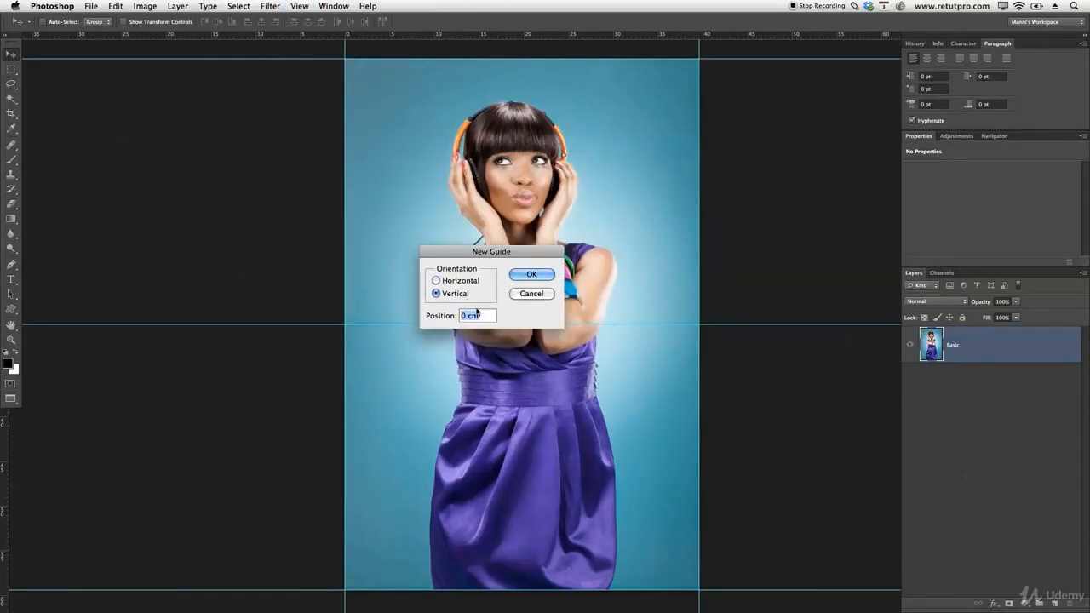
type("50%")
left_click(539, 274)
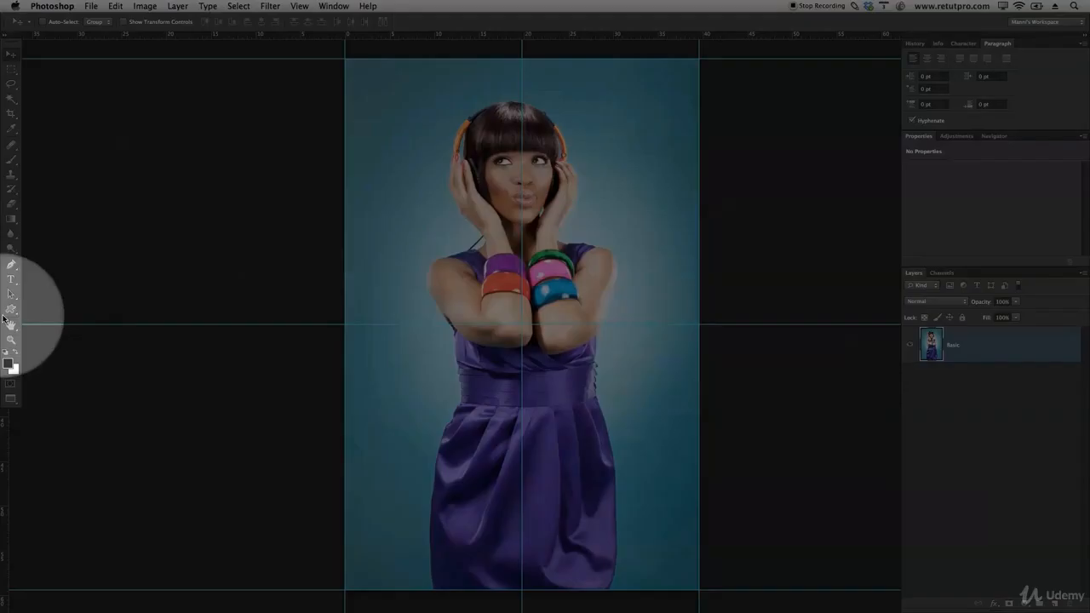
Look through the shapes available for the Custom Shape tool
left_click(11, 311)
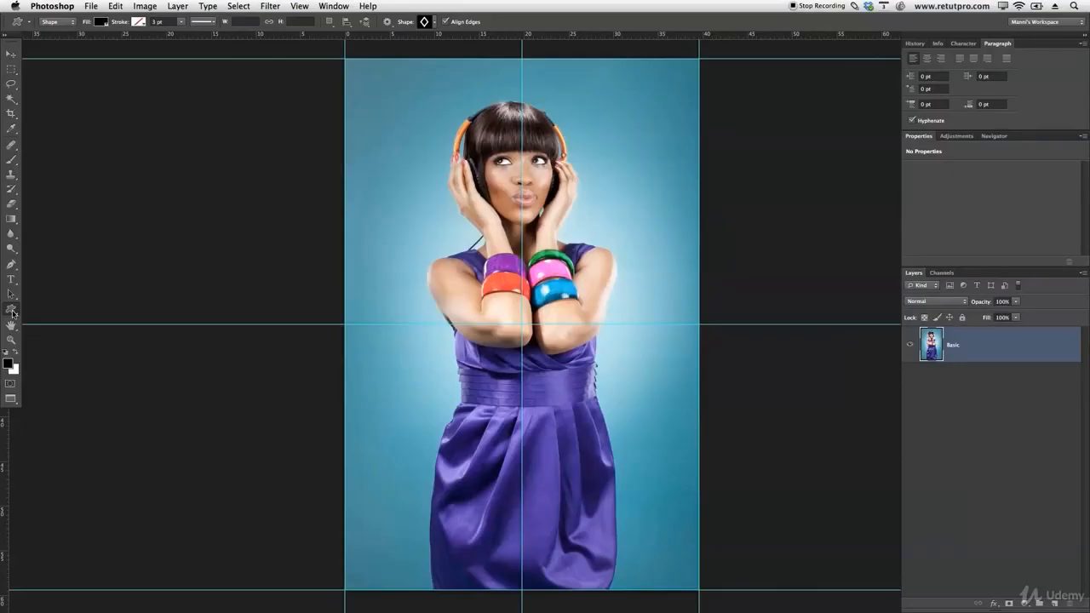
left_click(435, 23)
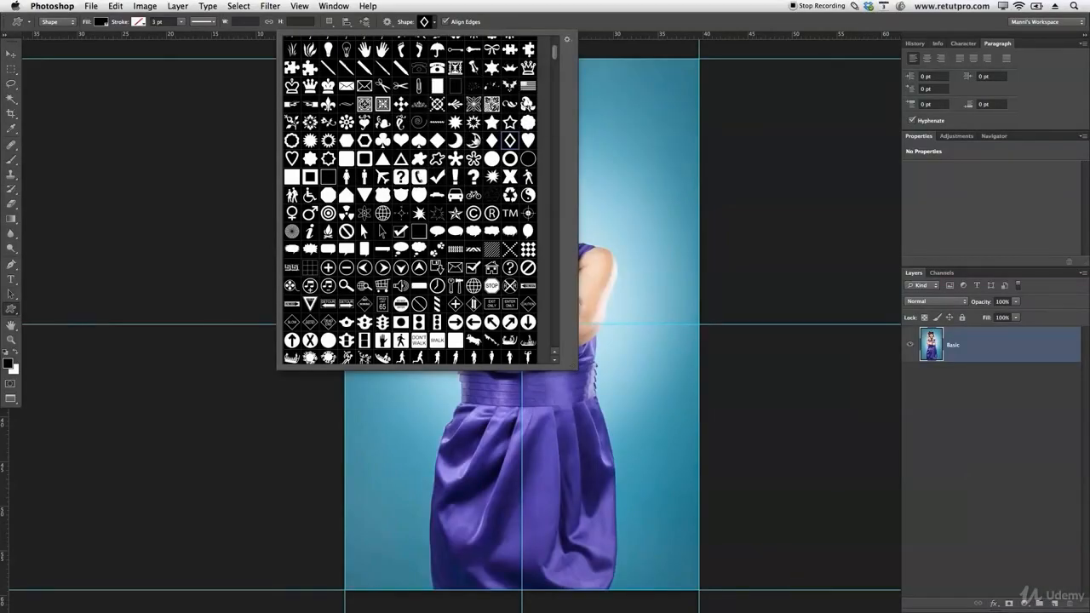
left_click(682, 40)
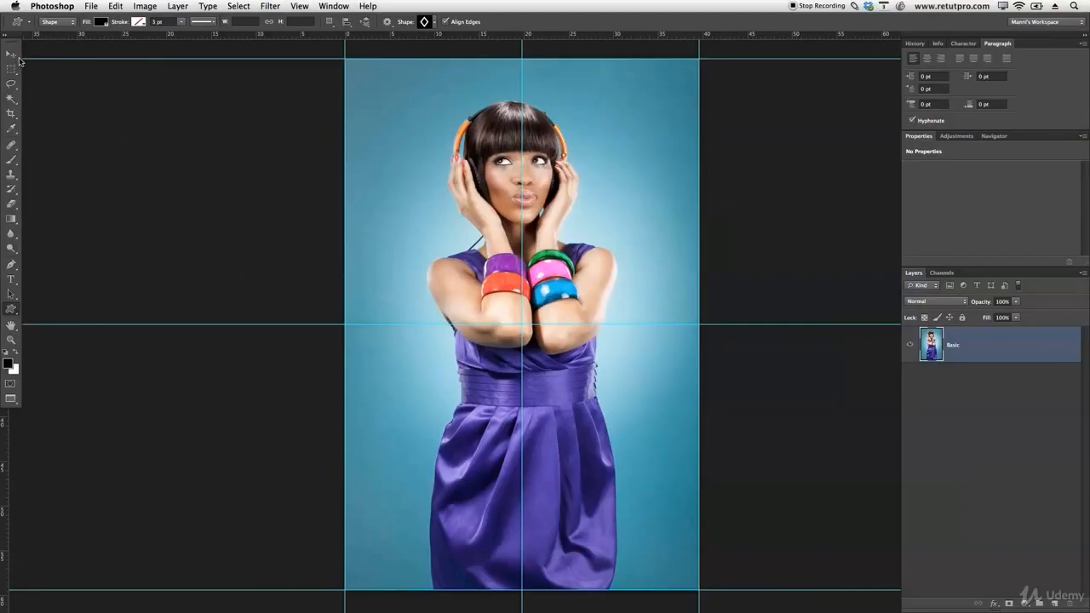
Place four additional guides slightly inside the photo's top, left, right and bottom edges
left_click(11, 54)
left_click_drag(424, 36, 555, 74)
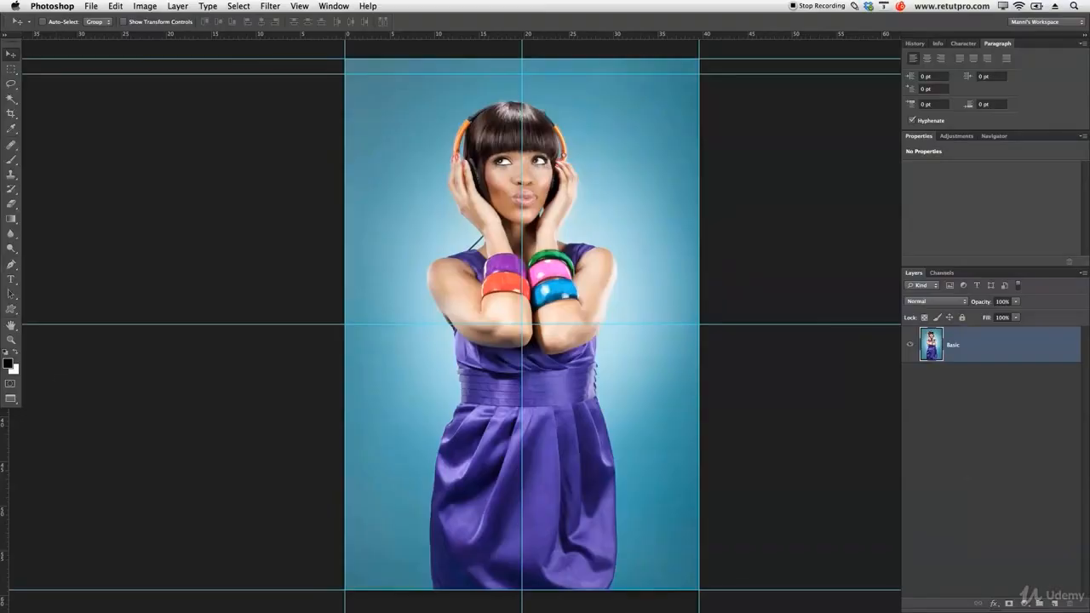
left_click_drag(8, 428, 362, 380)
left_click_drag(6, 477, 687, 378)
left_click_drag(586, 38, 607, 569)
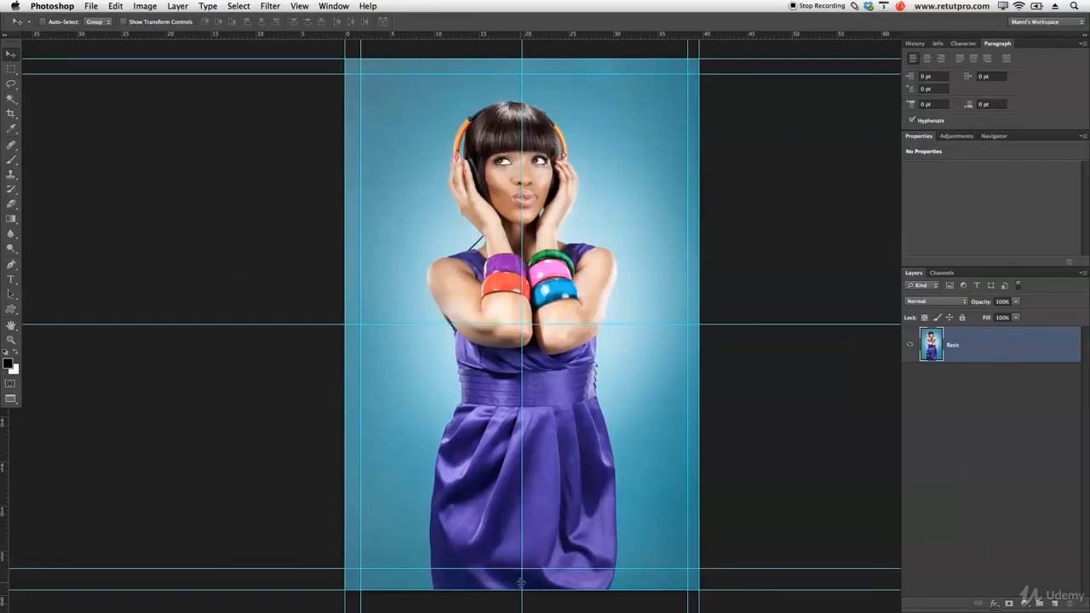
Draw a closed diamond path with the Pen tool through the midpoints of the photo's four edges
key("p")
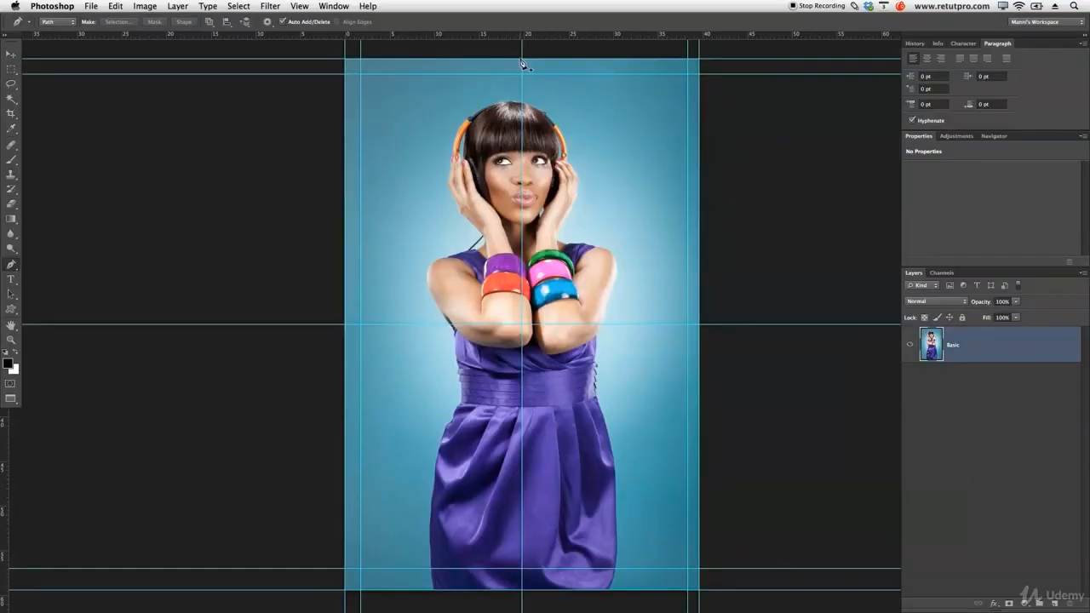
left_click(522, 59)
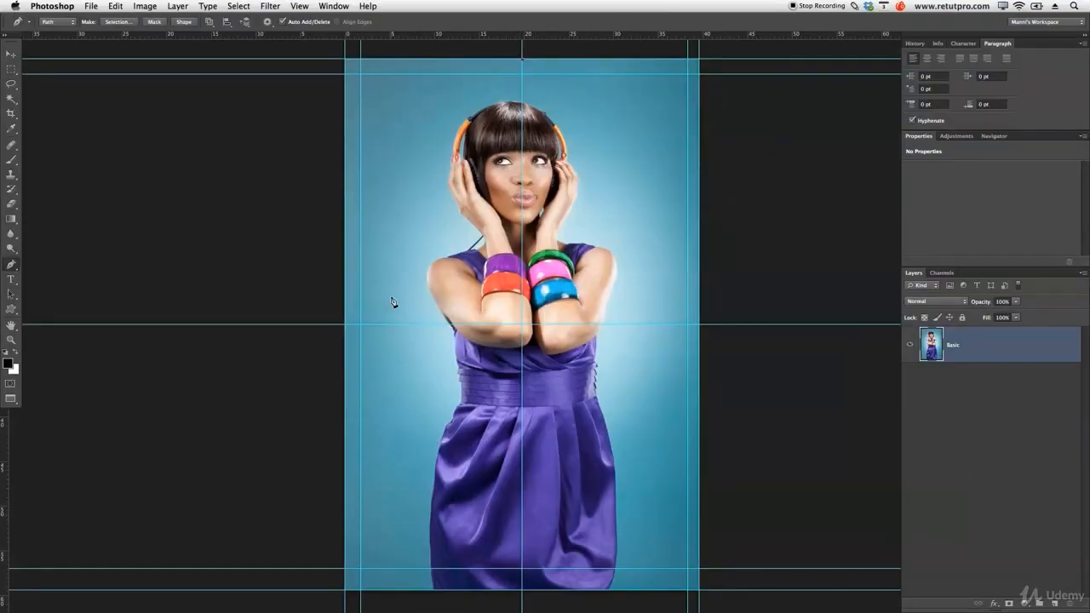
left_click(347, 324)
left_click(700, 325)
left_click(524, 61)
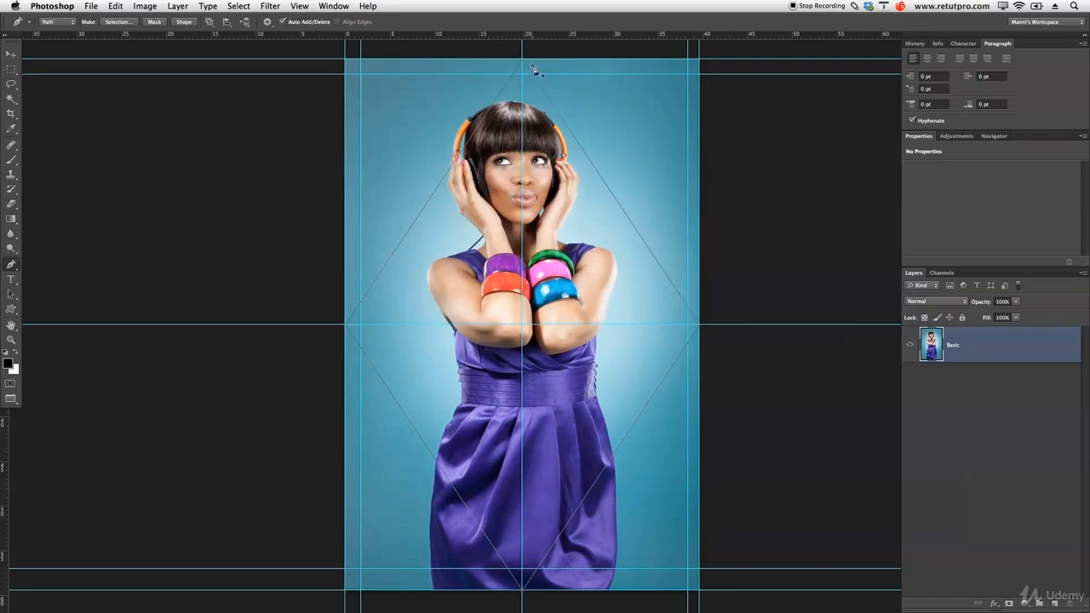
Draw a second, smaller diamond path inside the first, with its corners where the inset guides cross the centre guides
left_click(361, 324)
left_click(522, 567)
left_click(688, 324)
left_click(523, 75)
Try to define the two nested diamond paths as a custom shape
right_click(624, 221)
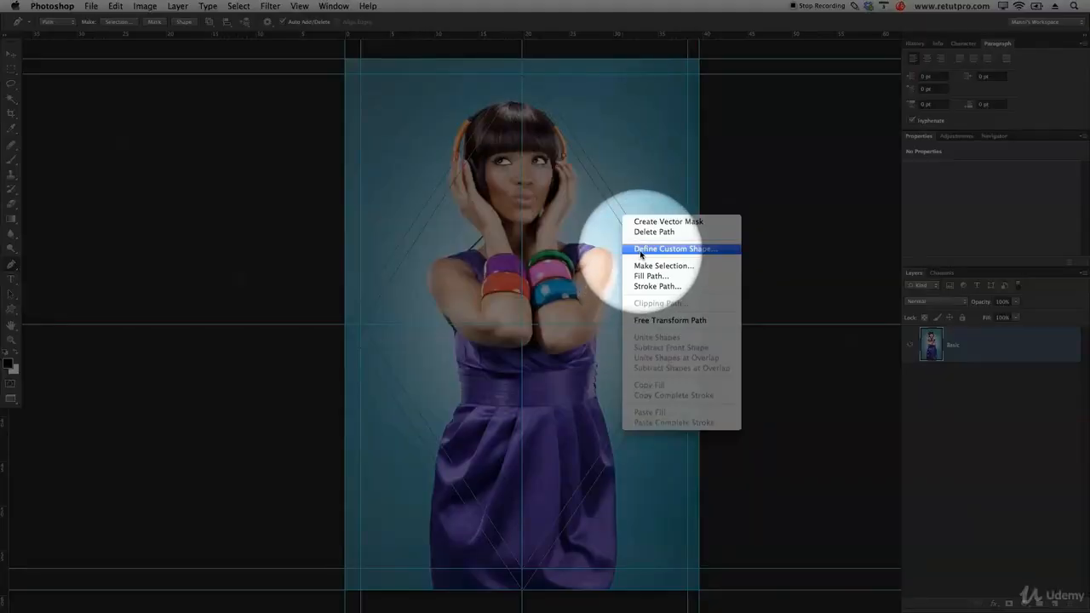
left_click(650, 248)
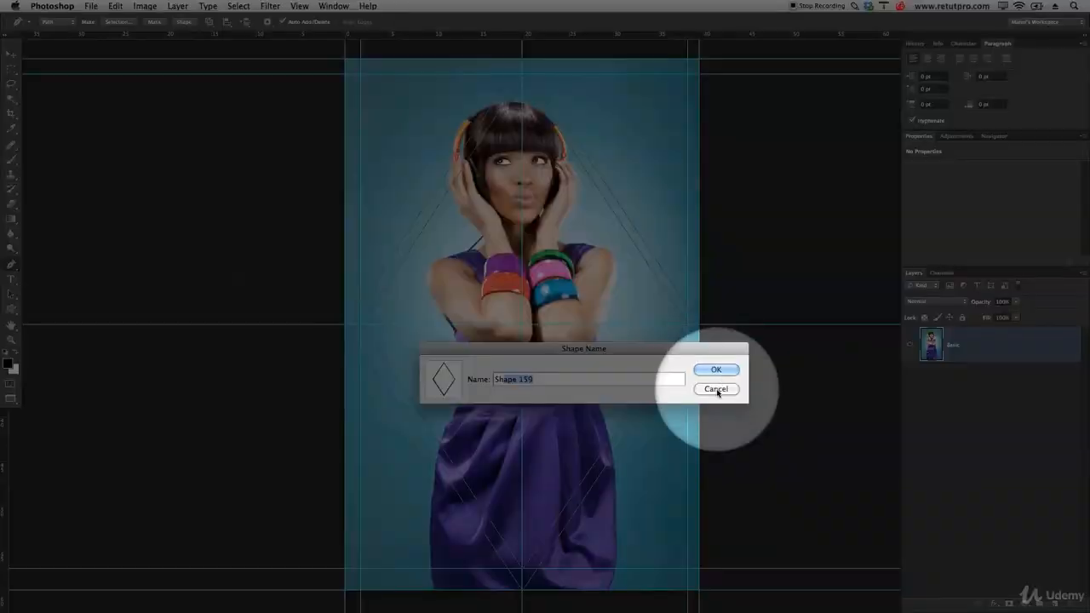
left_click(715, 389)
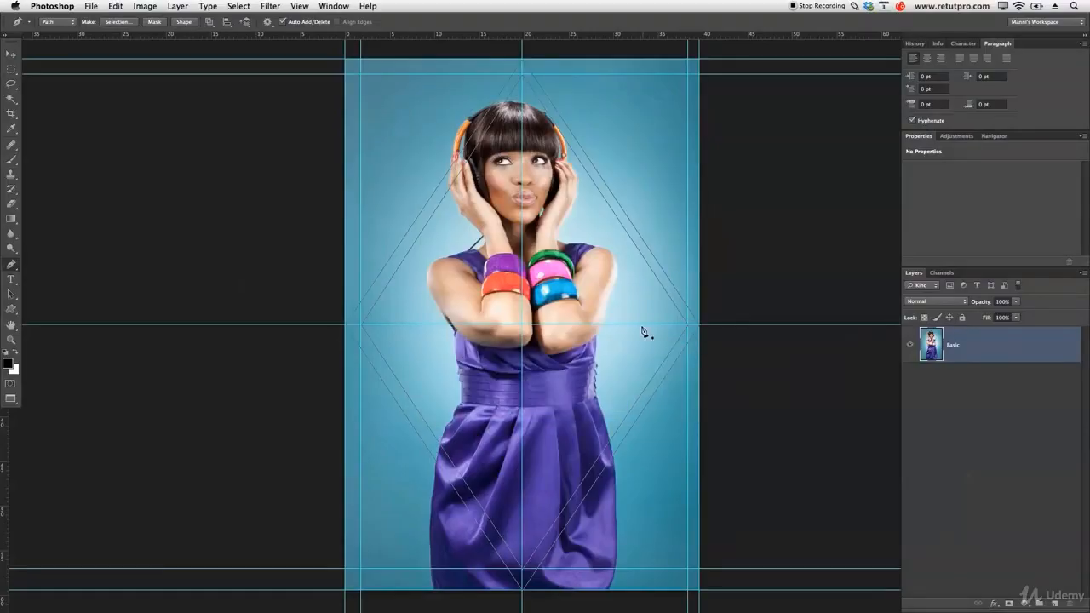
Examine the custom shape library and the Pen tool's path operation options
left_click(10, 308)
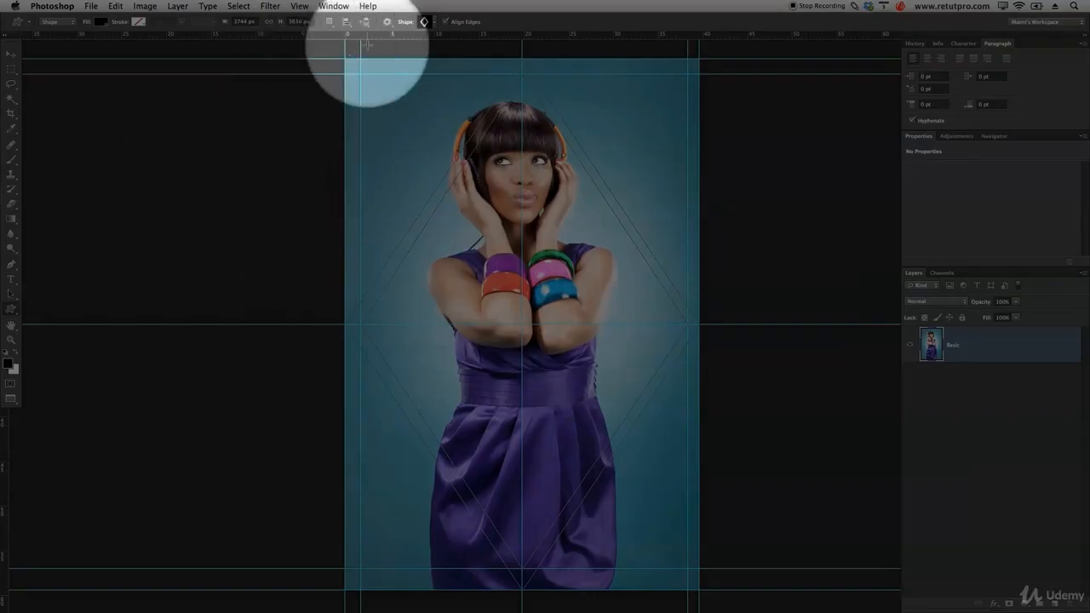
left_click(424, 21)
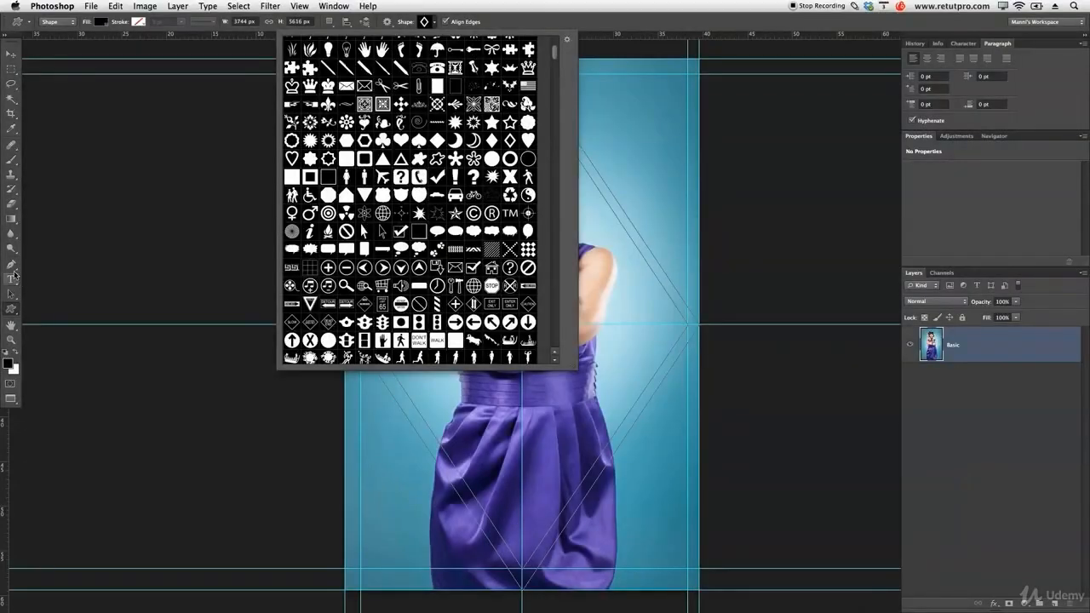
left_click(11, 264)
left_click(226, 21)
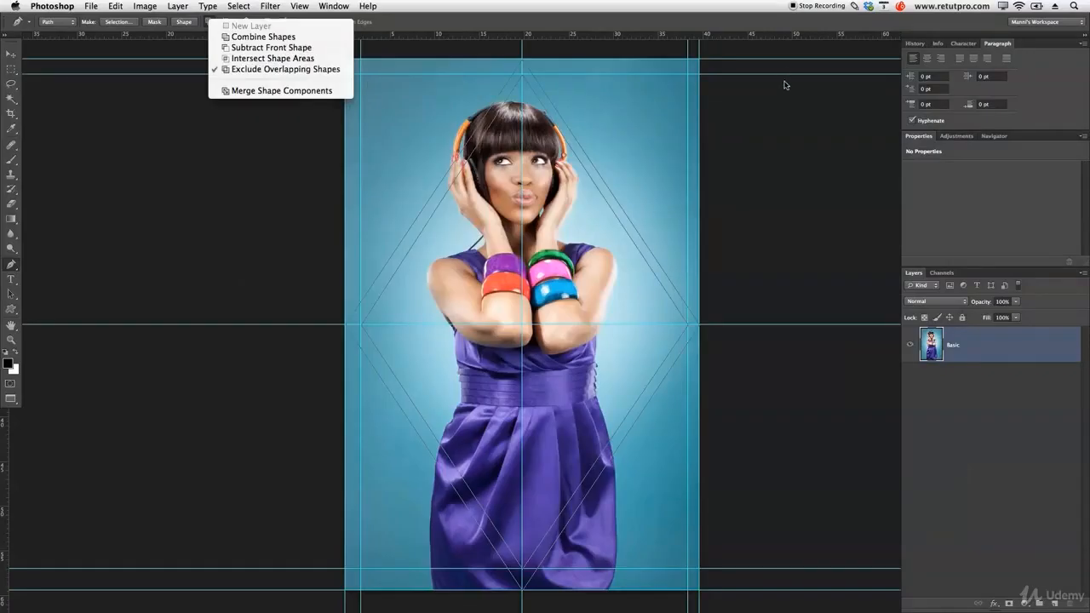
left_click(785, 86)
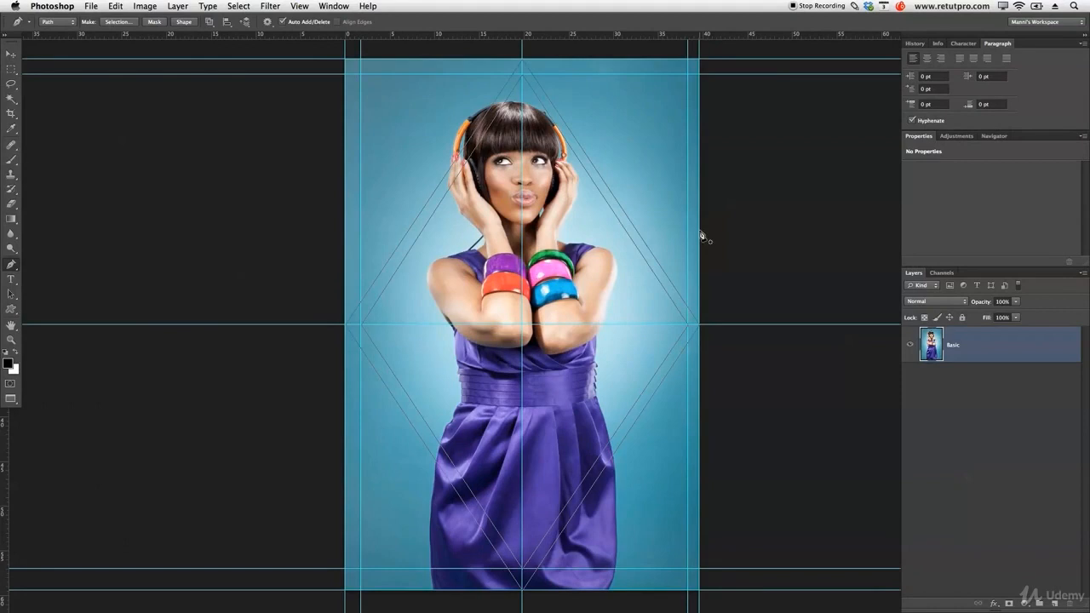
Delete both diamond paths and remove the four inset guides from the canvas
key("Delete")
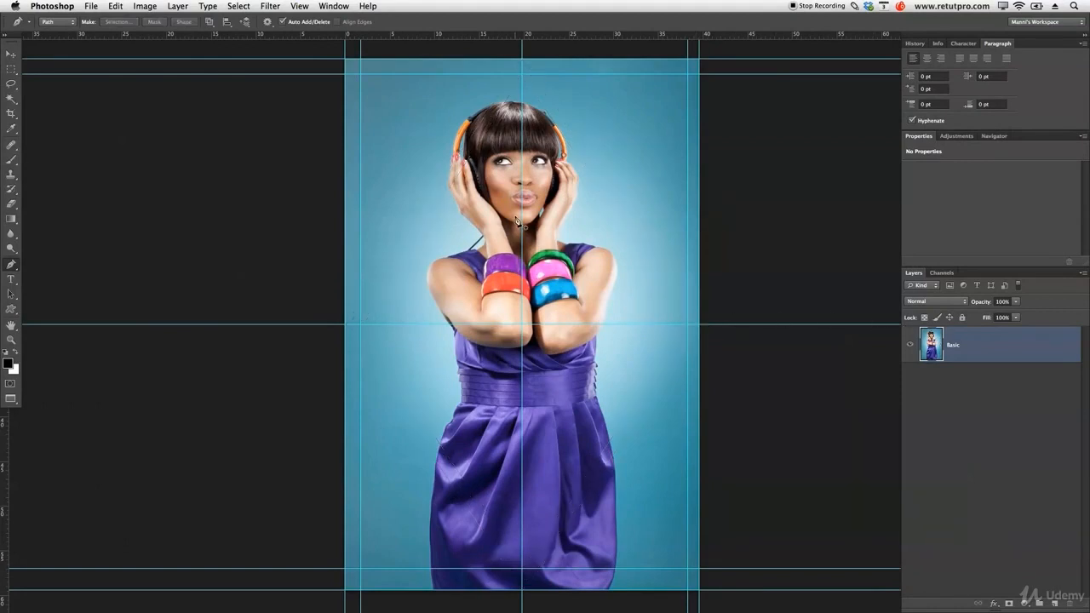
key("v")
left_click_drag(435, 74, 420, 21)
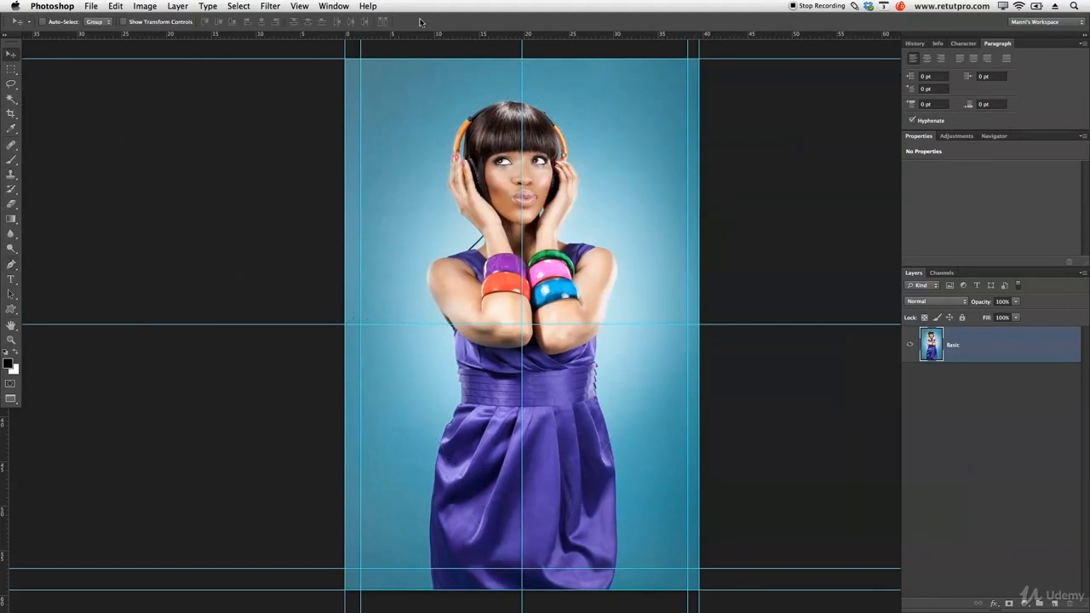
left_click_drag(419, 570, 438, 612)
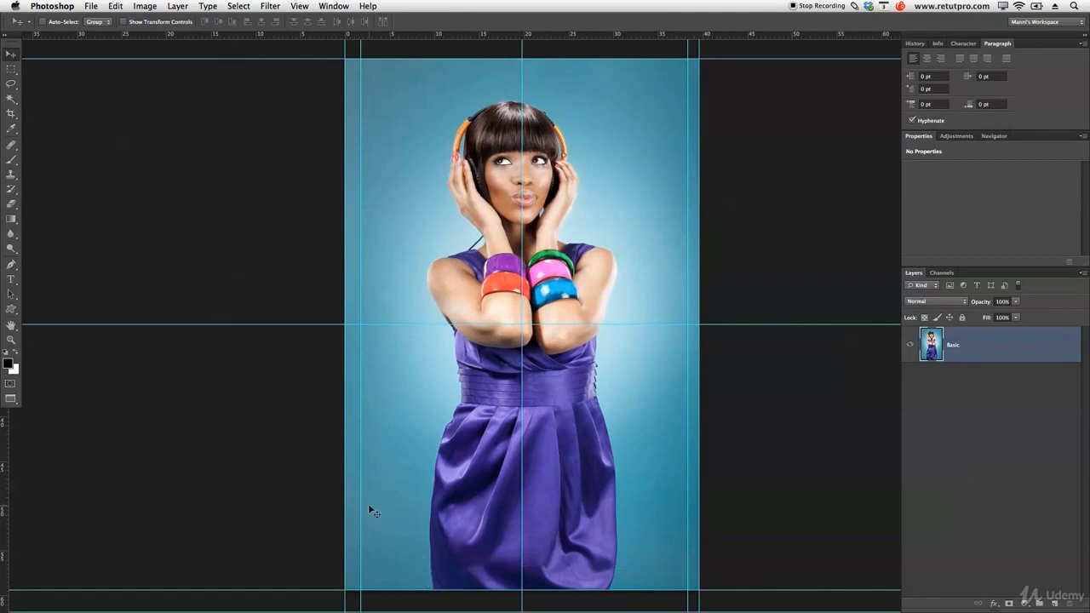
left_click_drag(360, 501, 5, 465)
left_click_drag(687, 409, 5, 410)
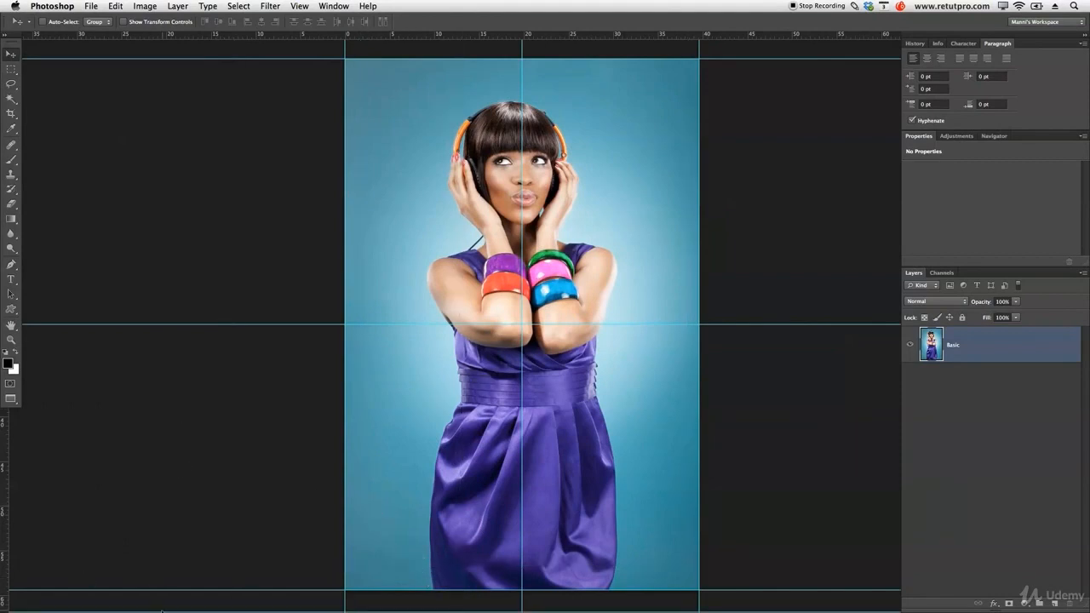
mouse_move(161, 611)
Create a hollow diamond custom shape, 3000 px wide and 3000 px high, drawn from its center over the photo's upper-right area
left_click(13, 312)
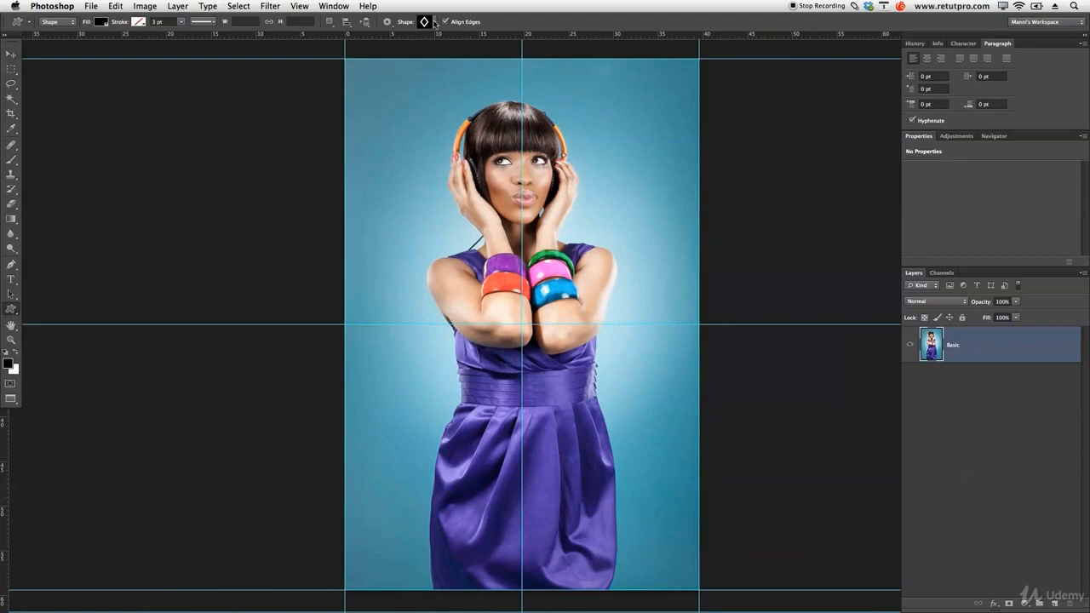
left_click_drag(436, 102, 444, 153)
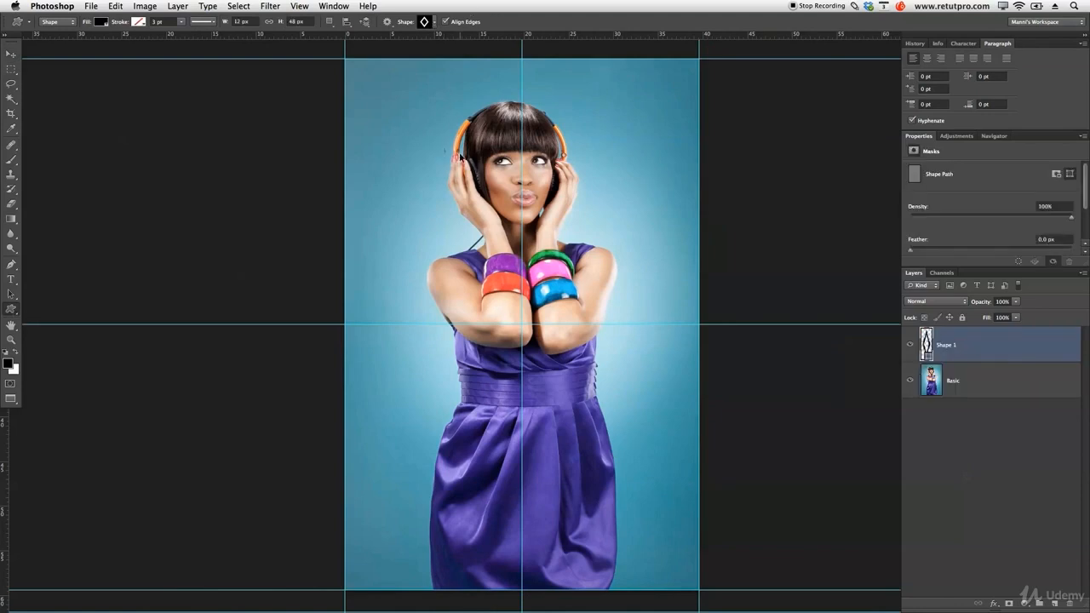
key("ctrl+z")
left_click(433, 23)
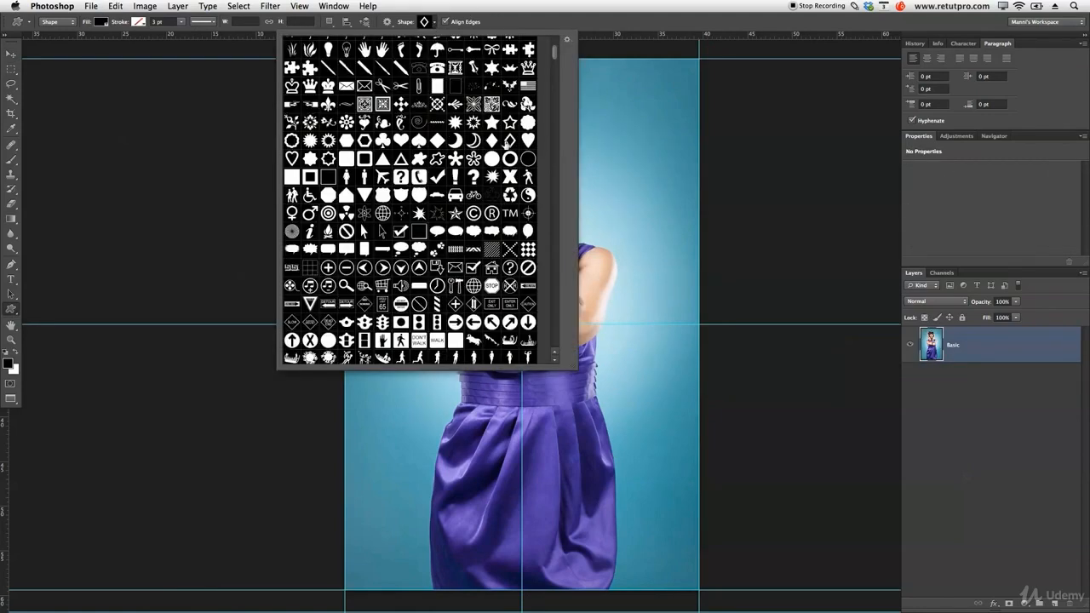
left_click(645, 199)
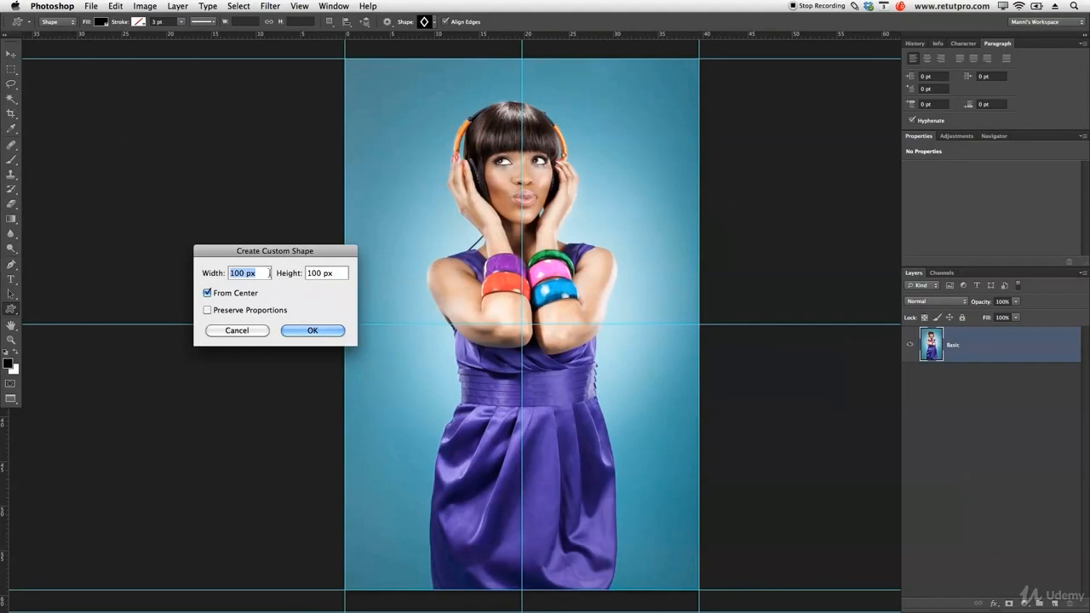
type("3000px")
left_click_drag(324, 272, 307, 273)
type("3000")
left_click(304, 330)
key("v")
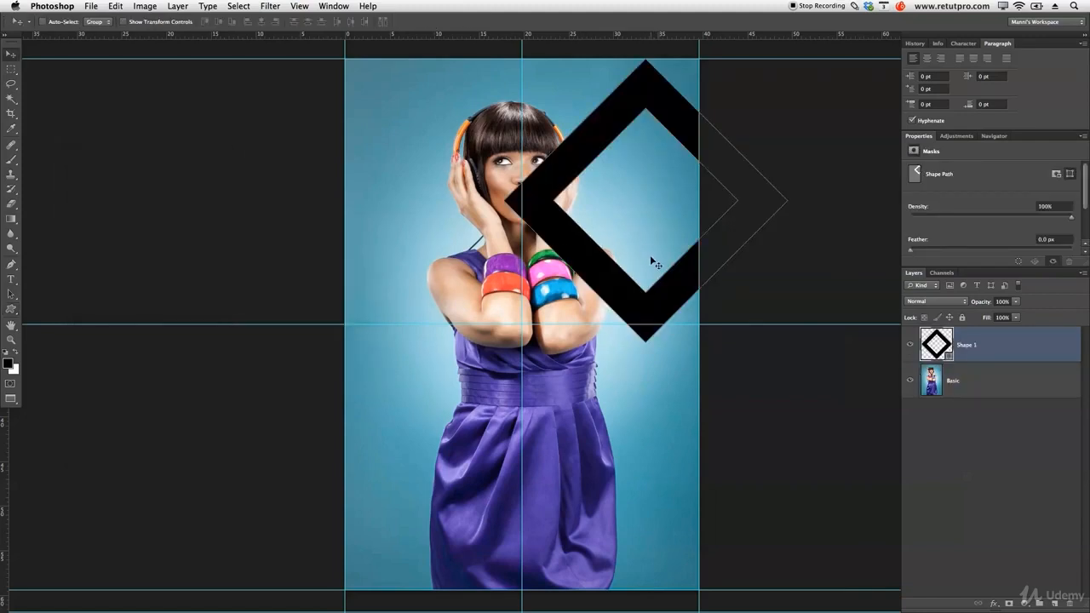
Center the hollow diamond on the photo and scale it proportionally to about 187.4% so its tips reach the top and bottom edges
left_click_drag(663, 279, 540, 402)
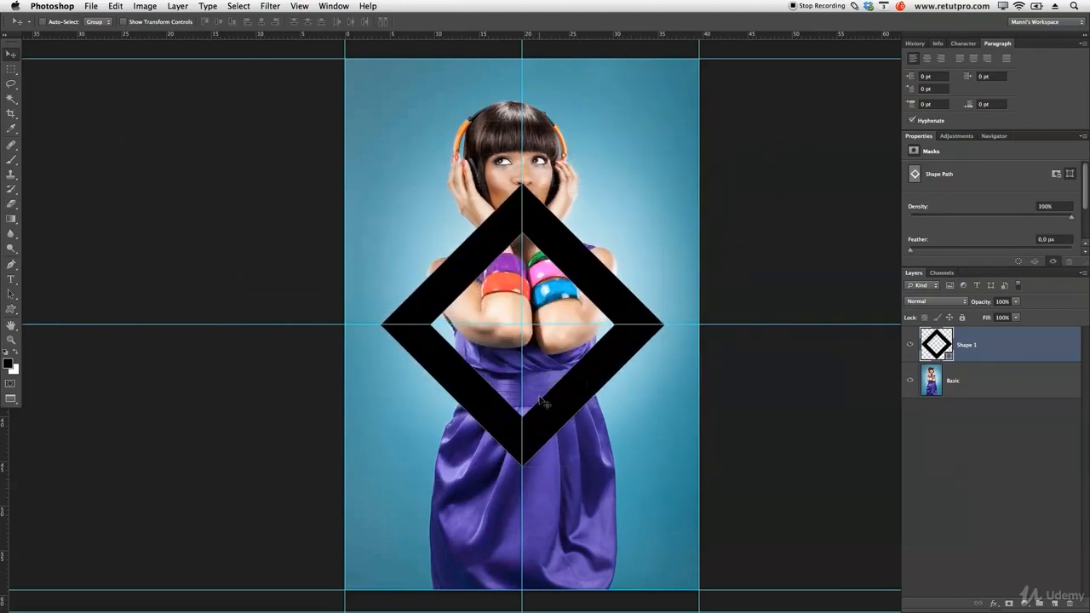
key("ctrl+t")
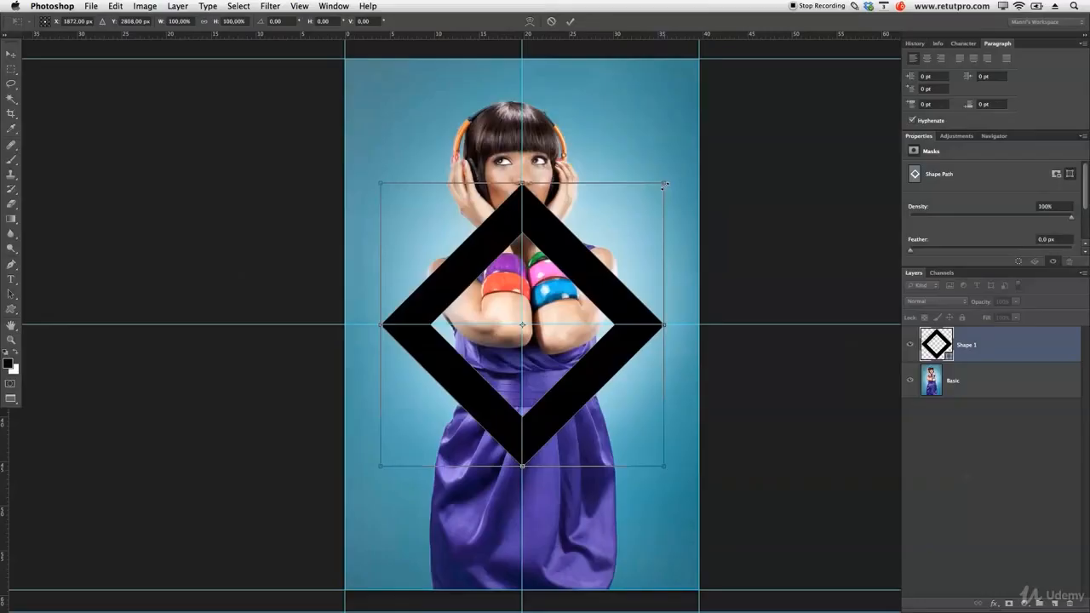
left_click_drag(666, 182, 788, 104)
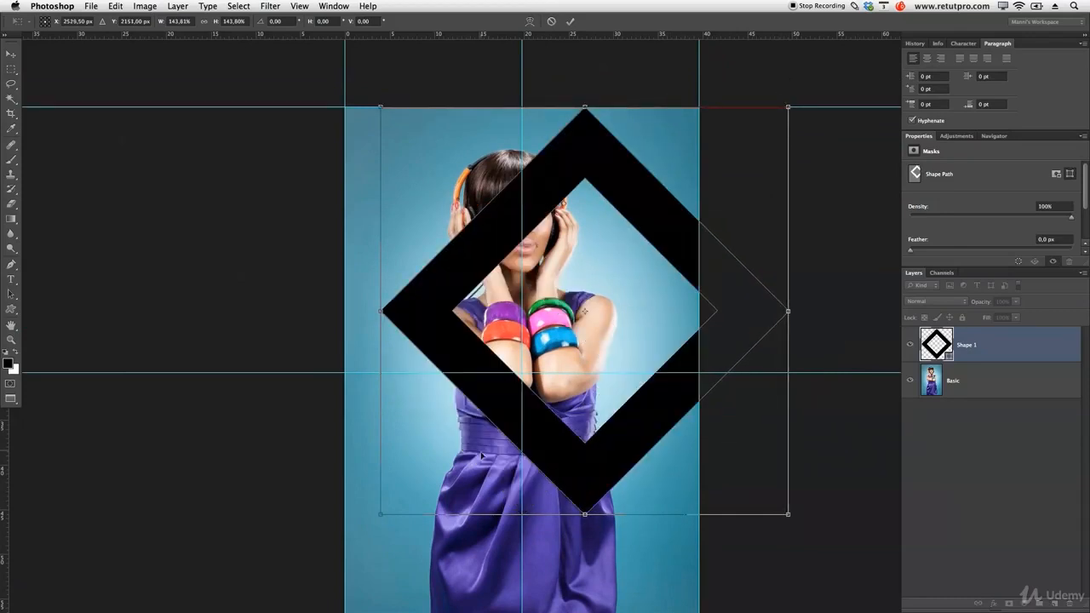
left_click_drag(412, 492, 302, 567)
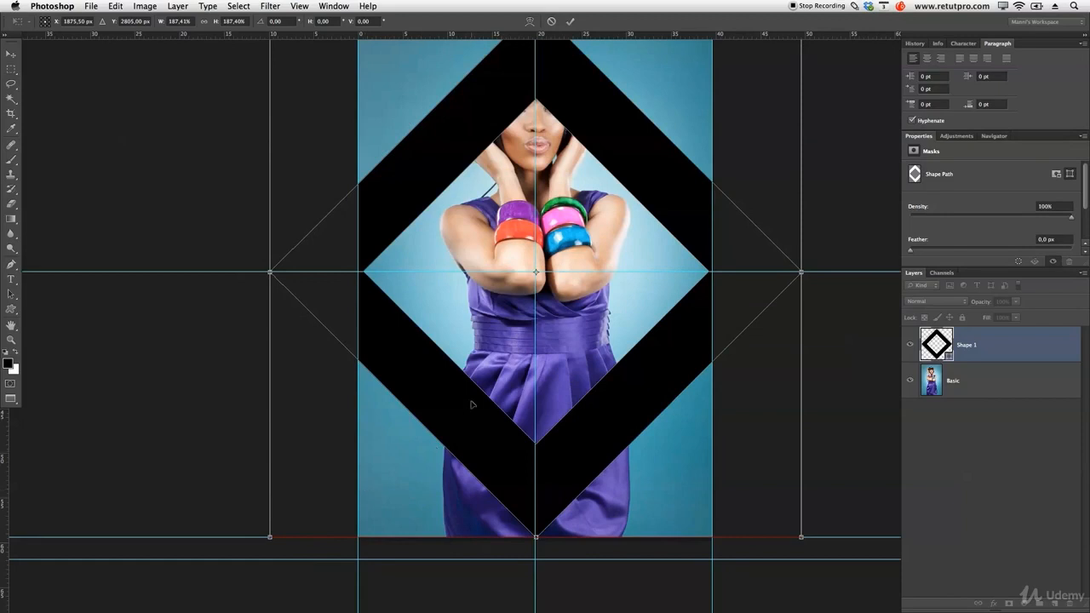
scroll(588, 363, "up", 3)
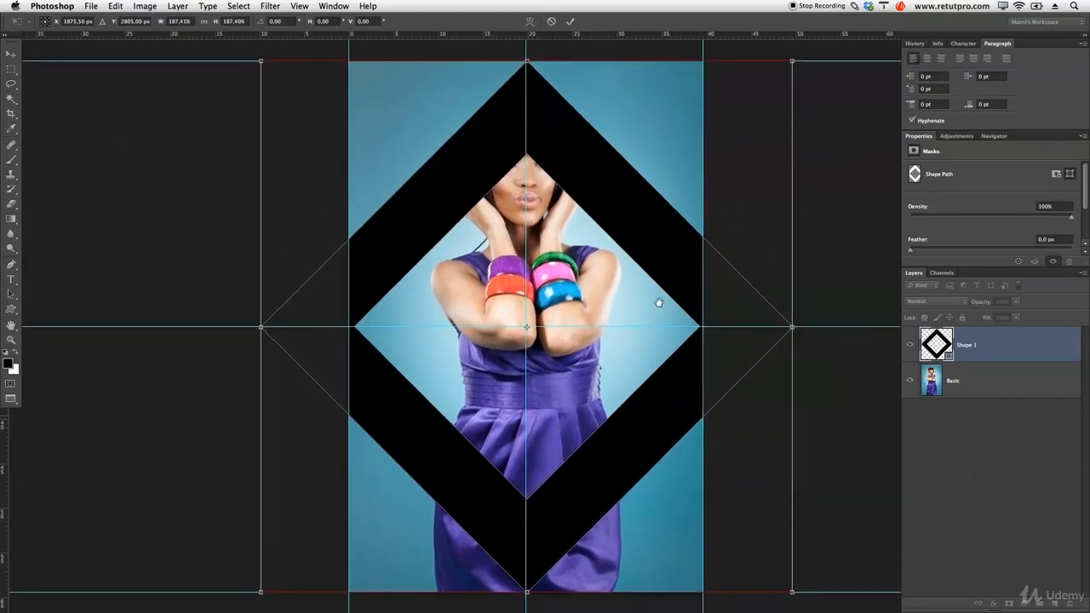
left_click(570, 26)
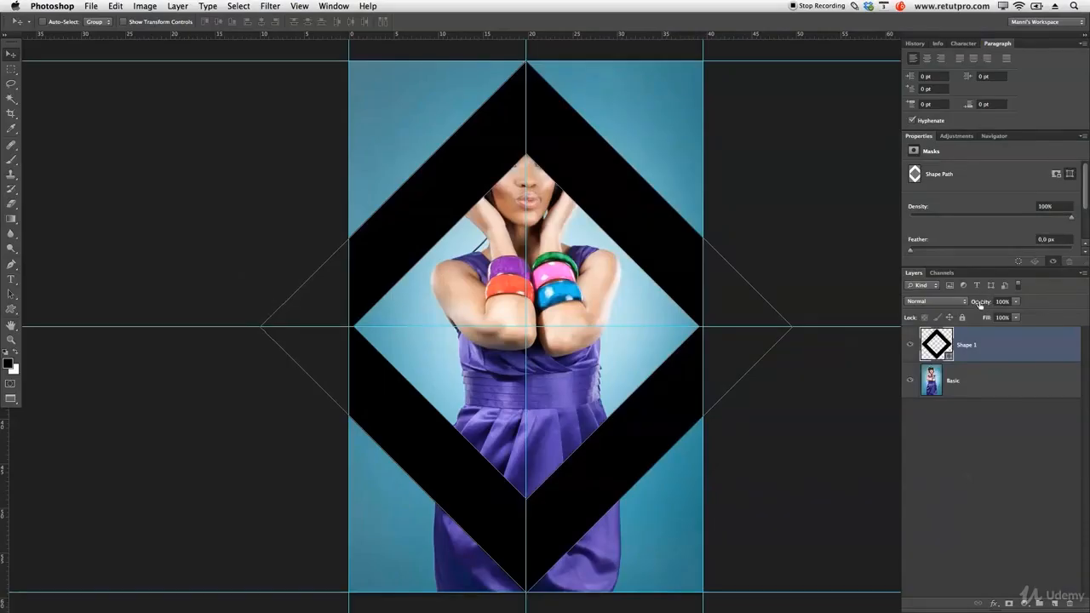
Reduce the diamond layer's opacity to 40% and toggle its visibility to compare it with the photo
left_click_drag(979, 304, 945, 311)
left_click(910, 345)
left_click(911, 346)
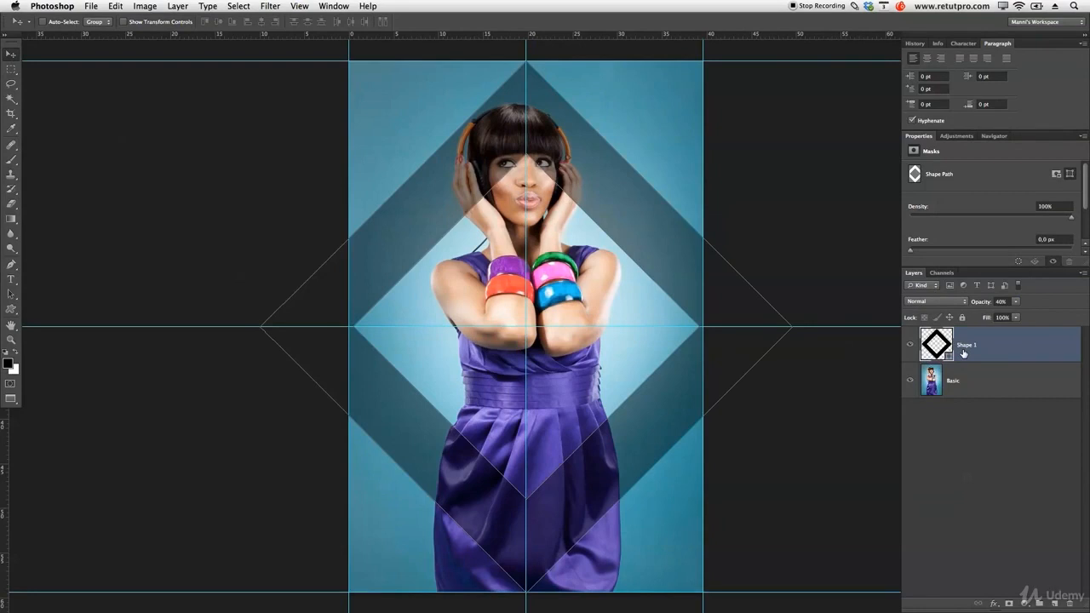
Duplicate the diamond and shift the copy horizontally to the right by about one band width
key("super+j")
left_click_drag(591, 281, 669, 277)
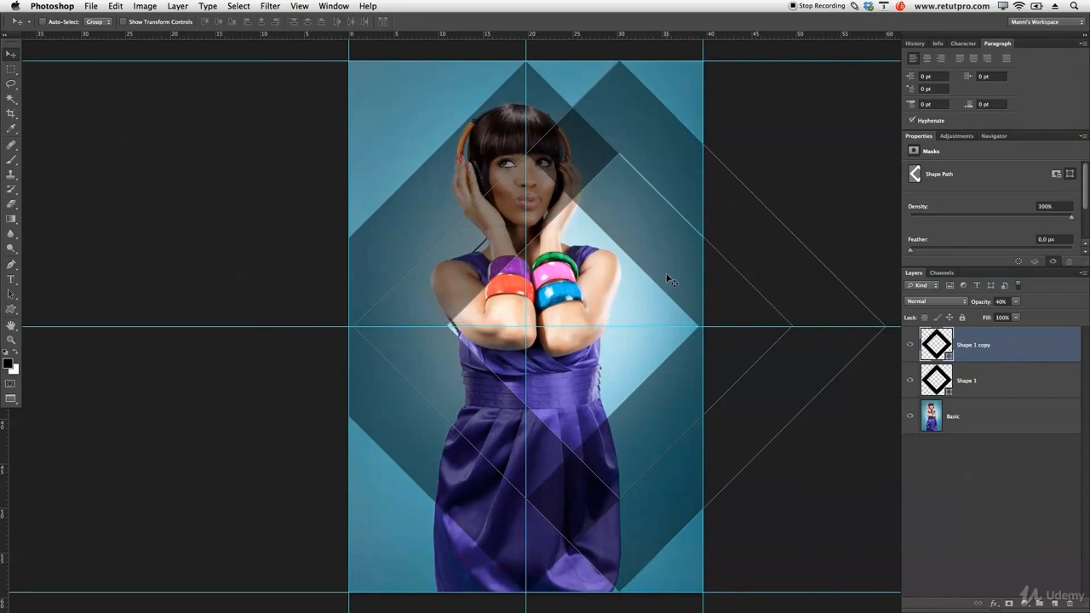
left_click(701, 159)
key("Return")
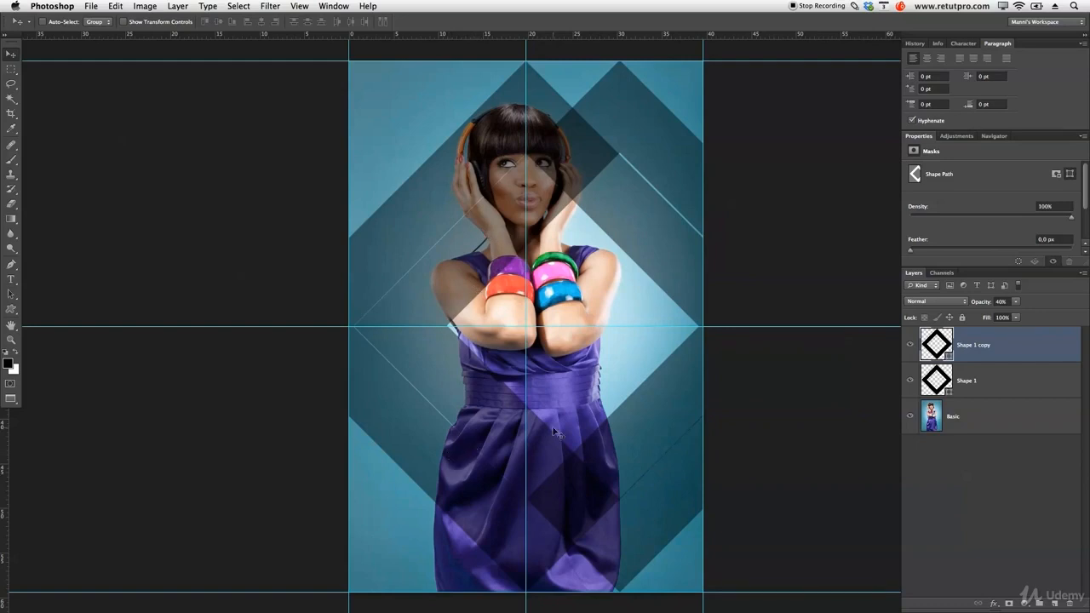
Add two more diamond copies, each offset about one band width further right along the horizontal center line
key("super+j")
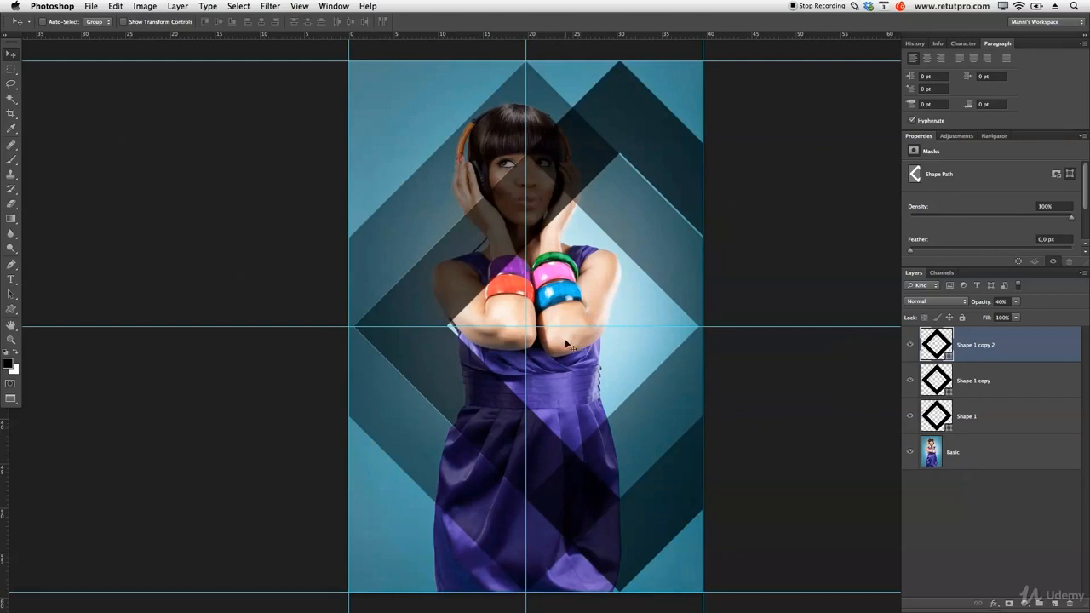
left_click_drag(502, 282, 592, 279)
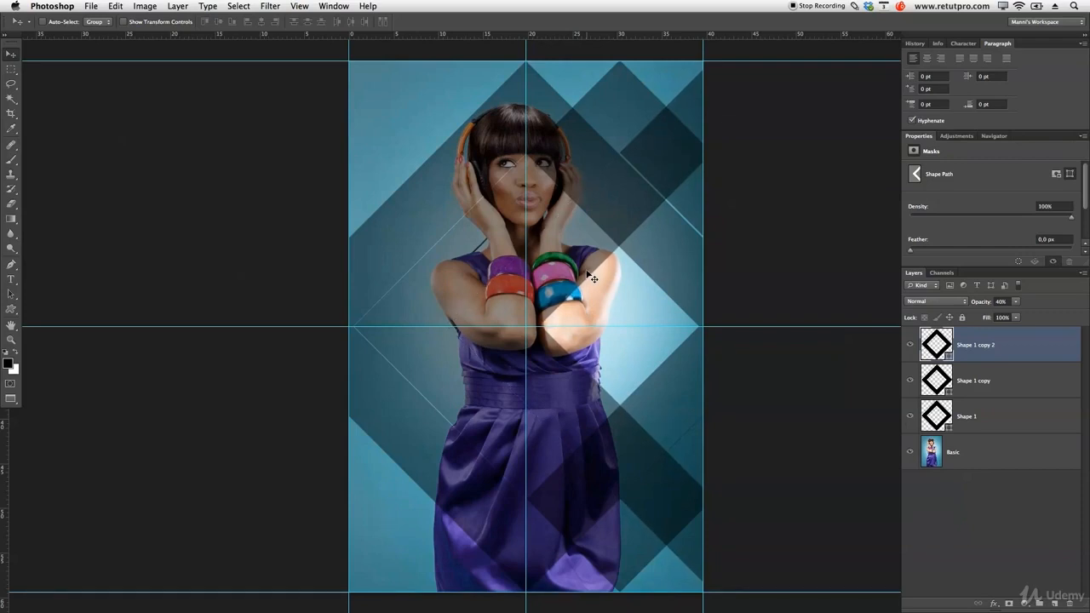
left_click(1007, 379)
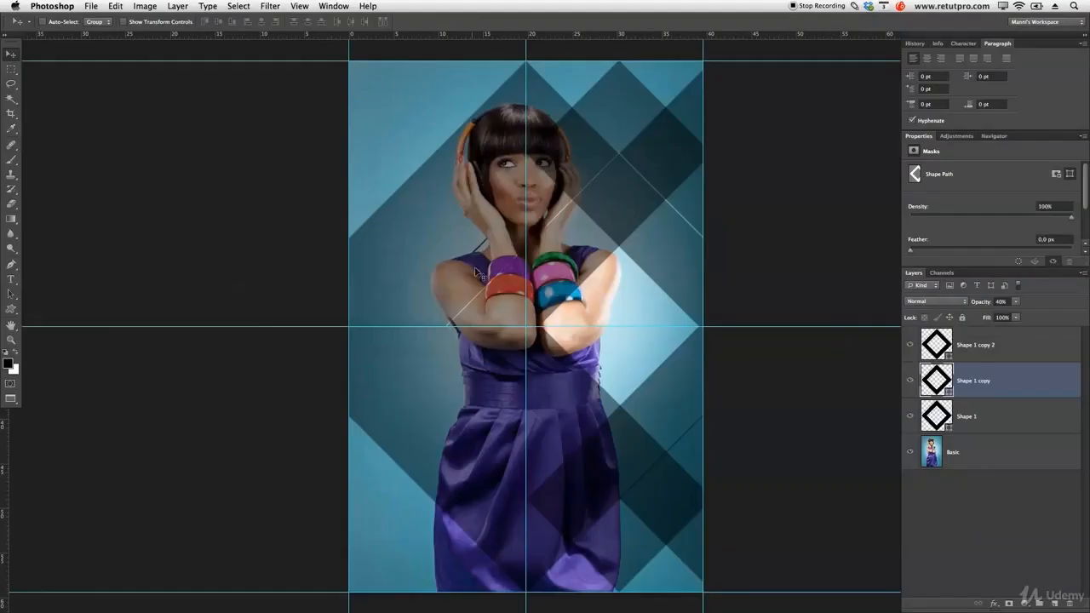
left_click(981, 356)
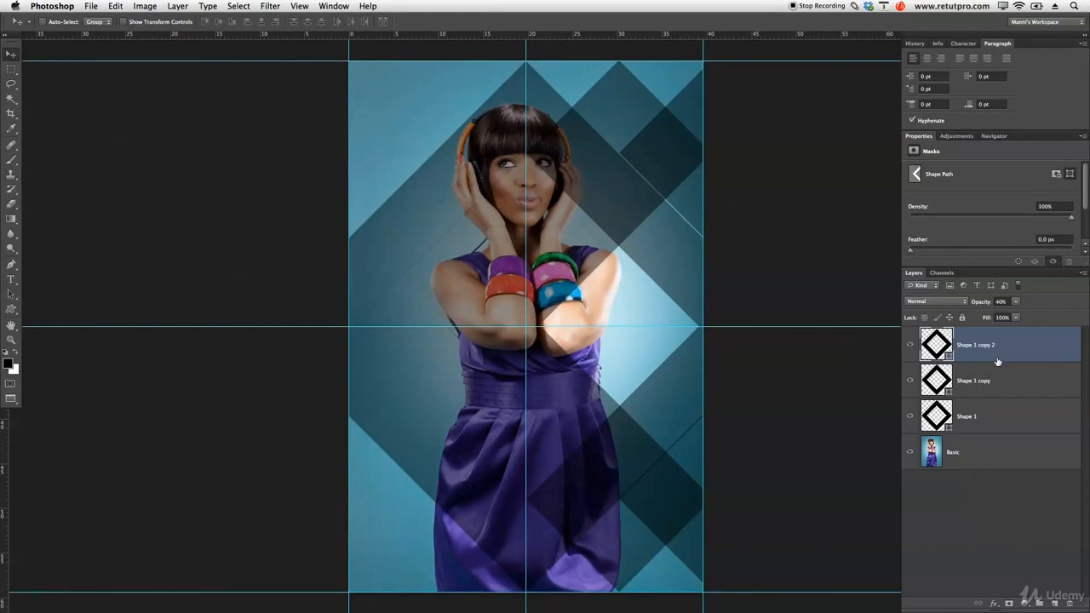
key("super+j")
left_click_drag(622, 355, 706, 349)
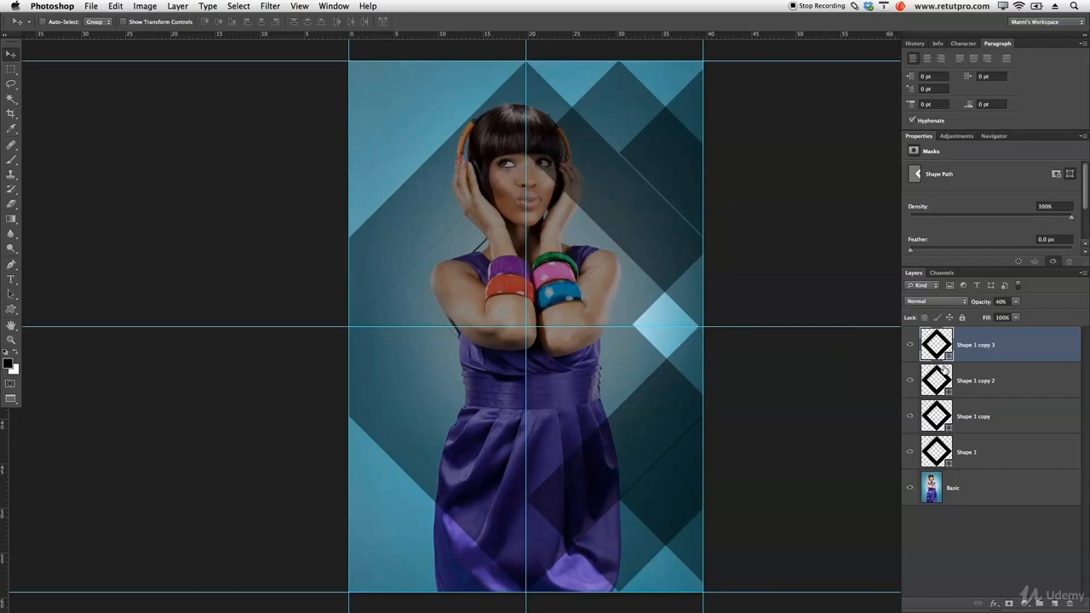
Duplicate the diamond again and align the copy about one band width to the left of the photo's center
key("super+j")
left_click_drag(652, 378, 279, 369)
mouse_move(551, 391)
left_mouse_down()
mouse_move(591, 370)
mouse_move(562, 396)
left_mouse_up()
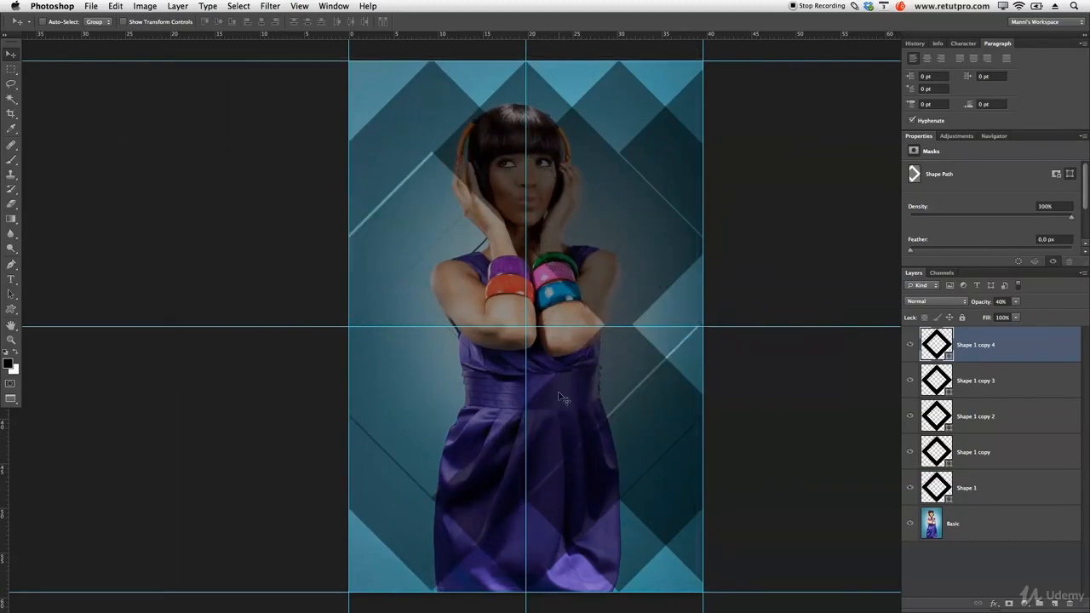
key("Right")
key("Right")
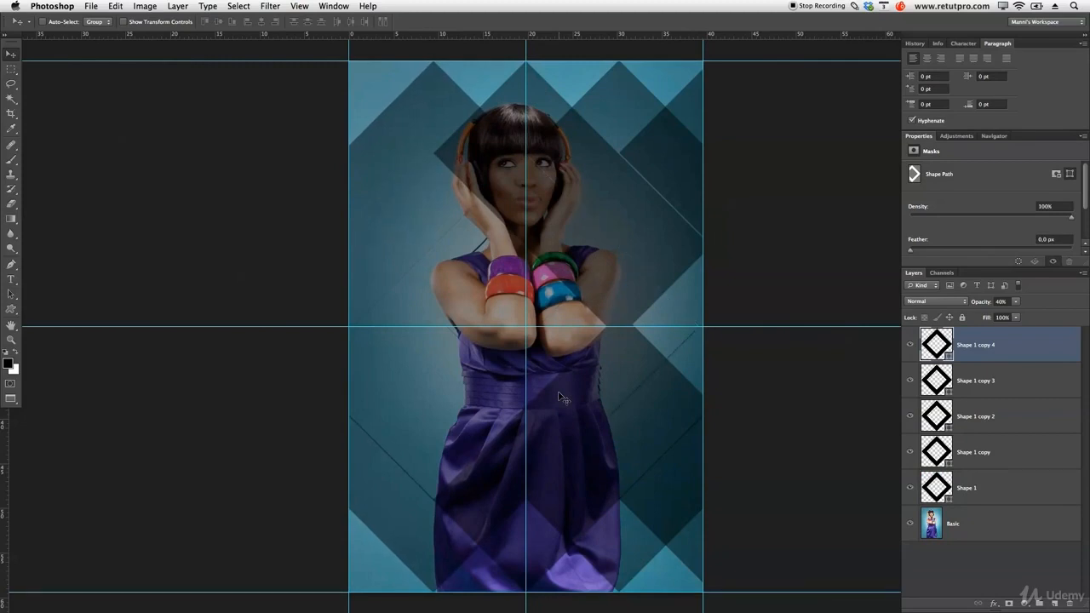
Add two diamond copies raised about one band width, one left and one right of the vertical center guide
key("super+j")
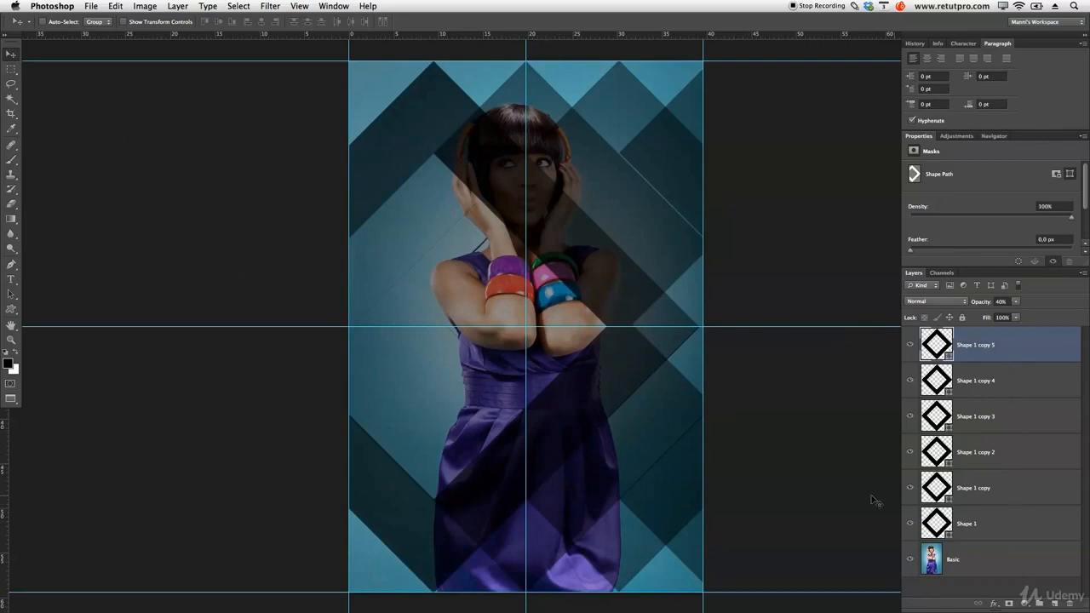
left_click_drag(626, 379, 626, 294)
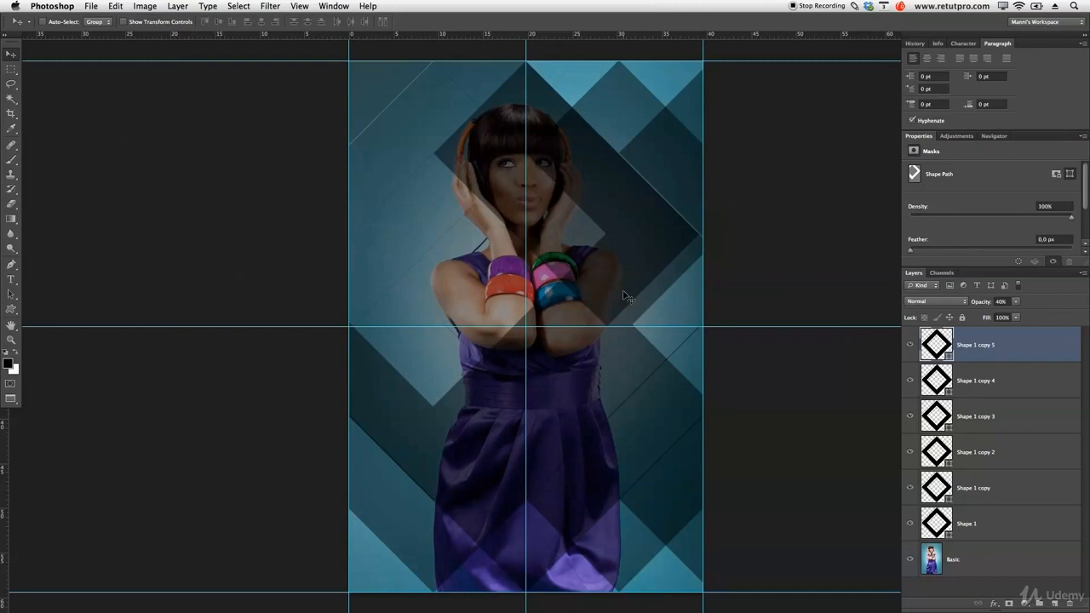
left_click_drag(626, 296, 814, 255)
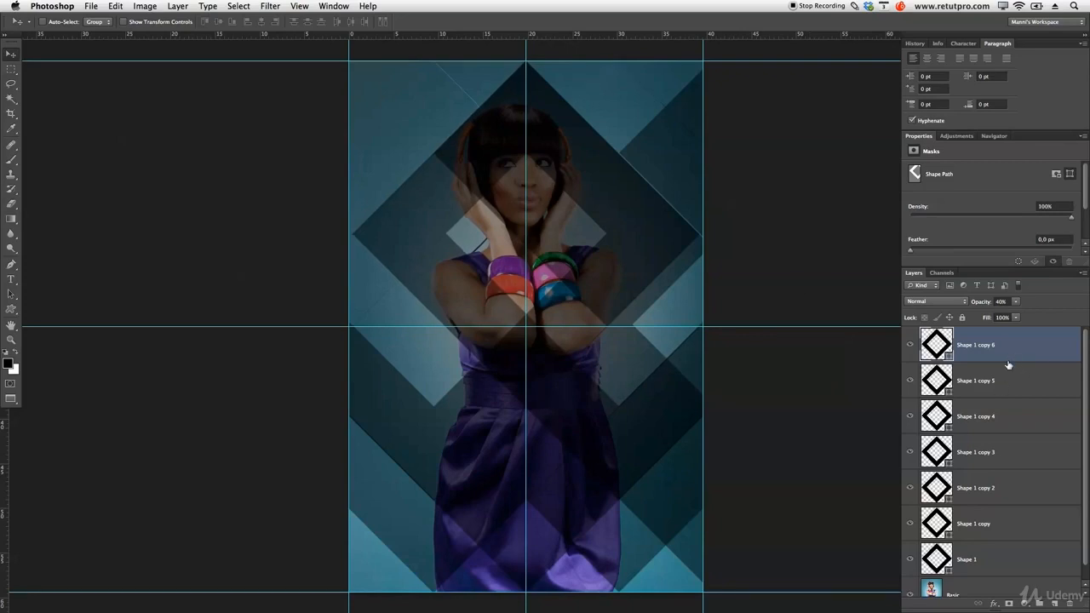
Add two diamond copies lowered about one band width below center, one on each side of the vertical center guide
left_click(1007, 407)
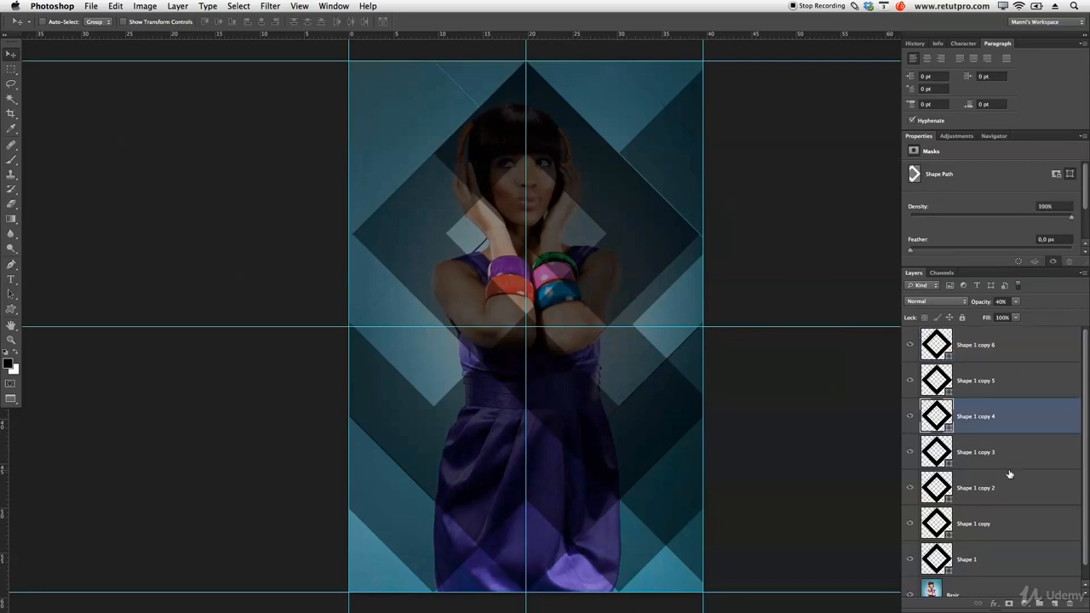
left_click(1002, 341)
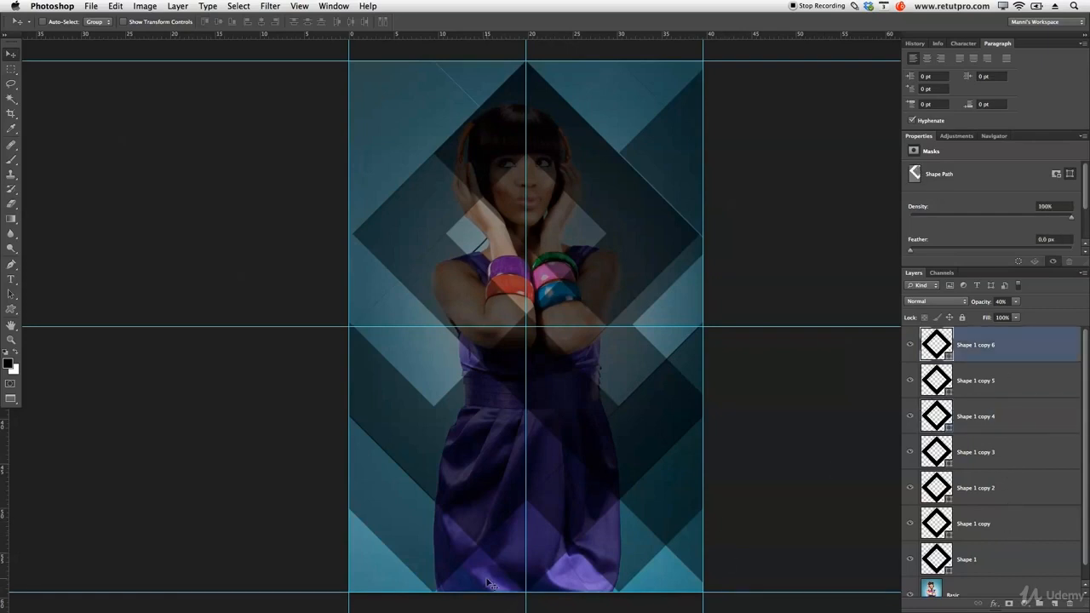
key("super+alt+shift+t")
left_click_drag(476, 423, 300, 560)
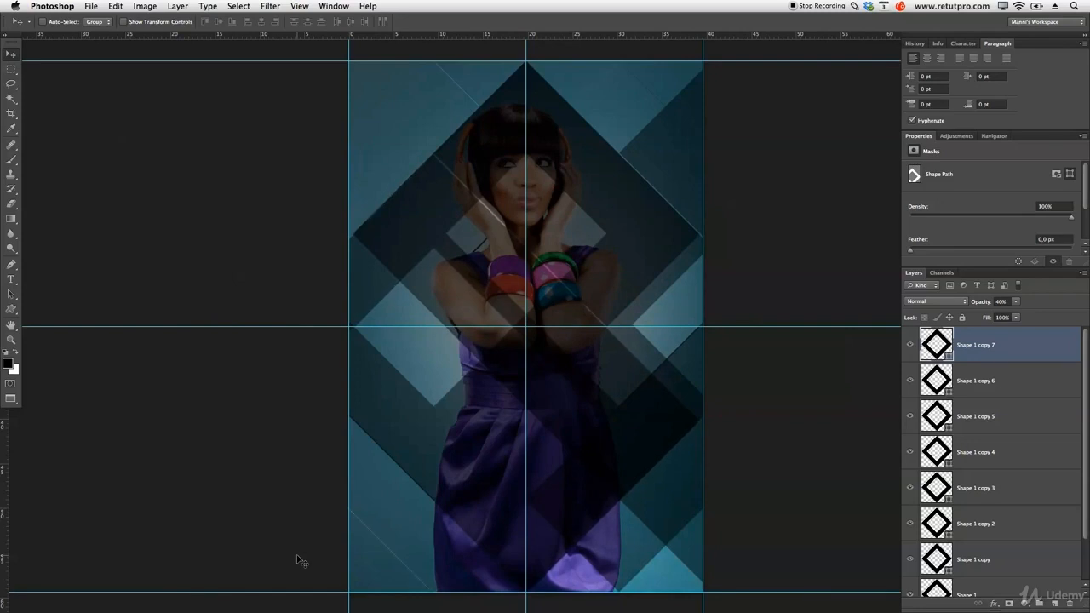
left_click_drag(598, 482, 567, 464)
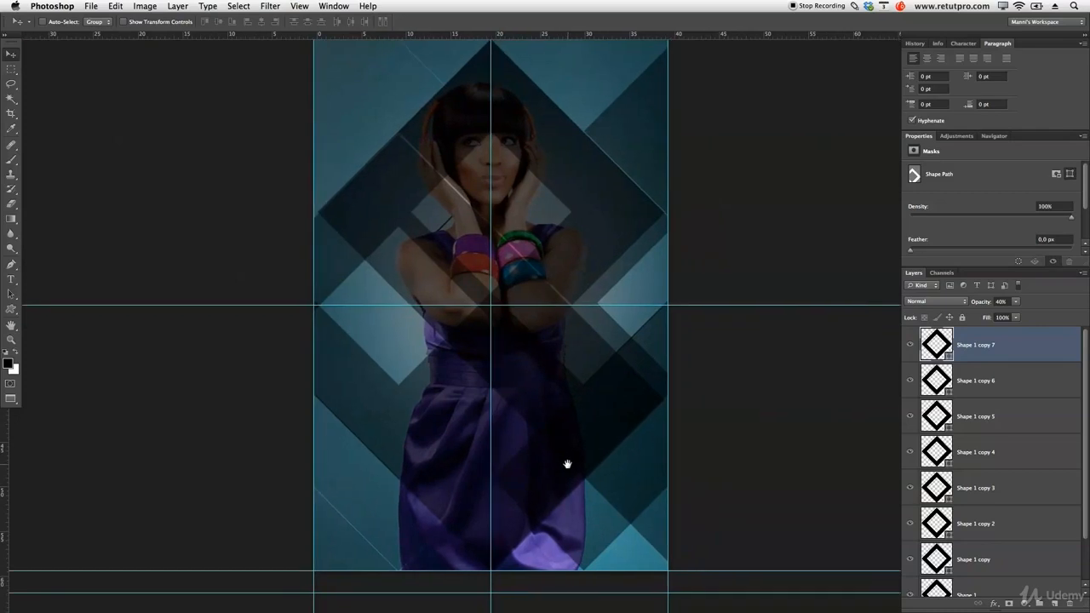
key("super+j")
left_click_drag(459, 416, 647, 413)
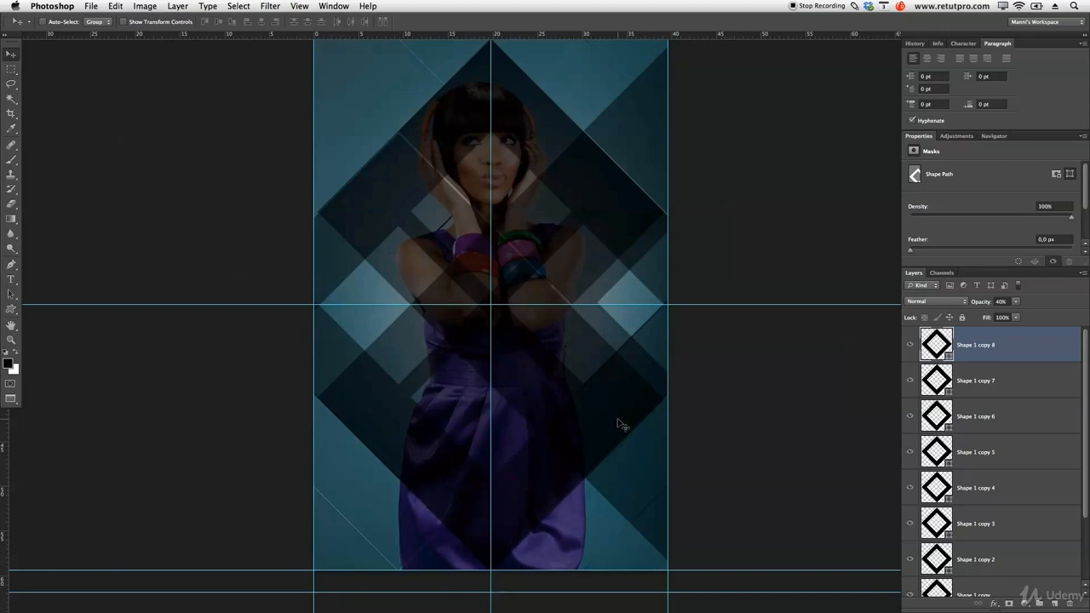
Select the original Shape 1 layer and hide all eight diamond copies above it
key("z")
left_click_drag(626, 388, 584, 287)
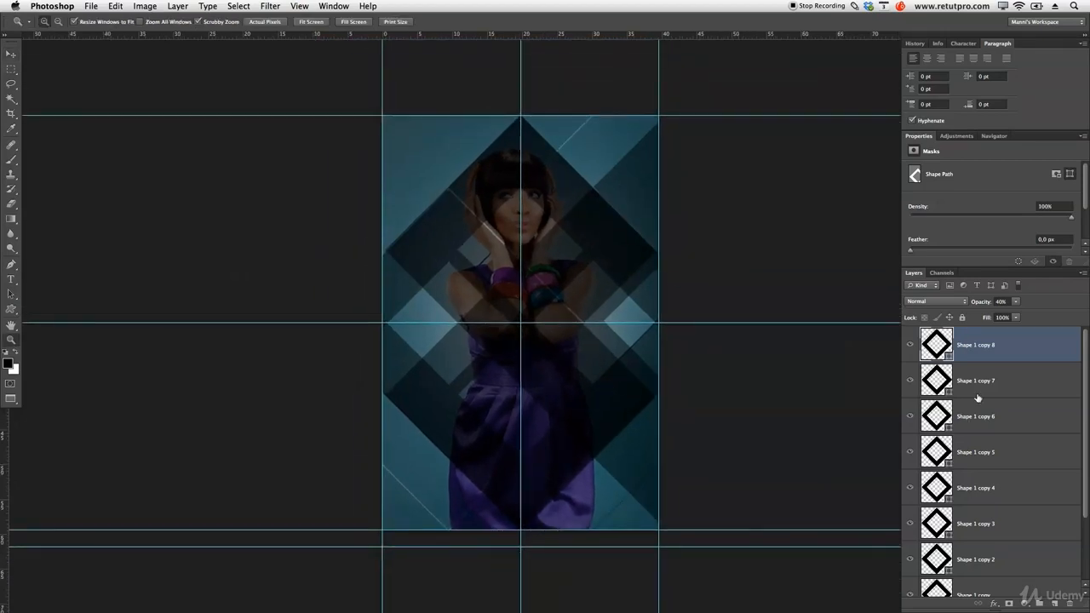
left_click(957, 137)
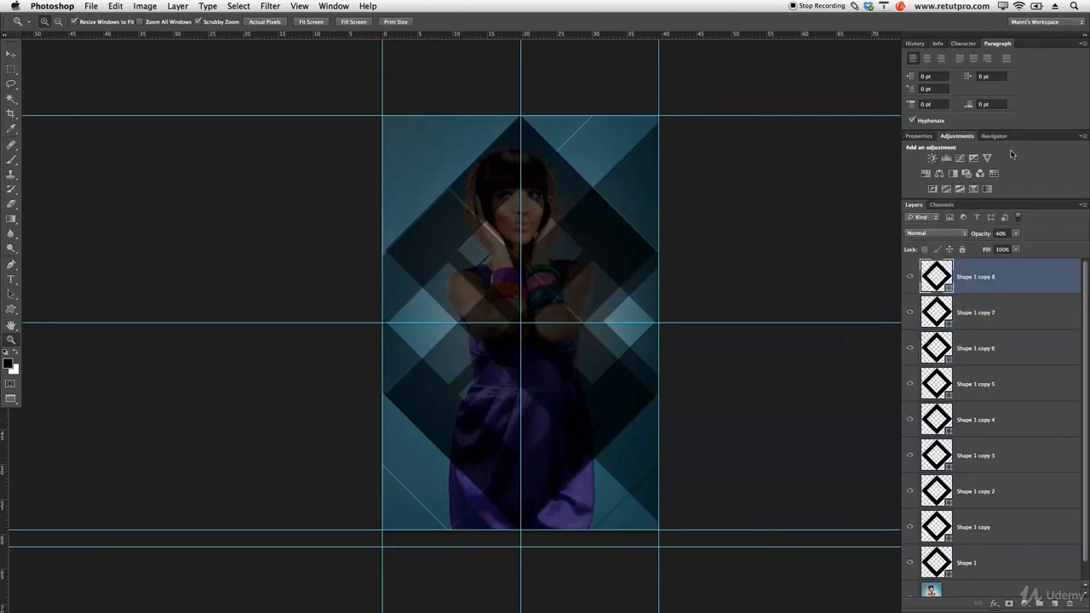
left_click(1022, 354)
left_click(1023, 383)
left_click(1020, 420)
left_click(1015, 456)
left_click(1012, 491)
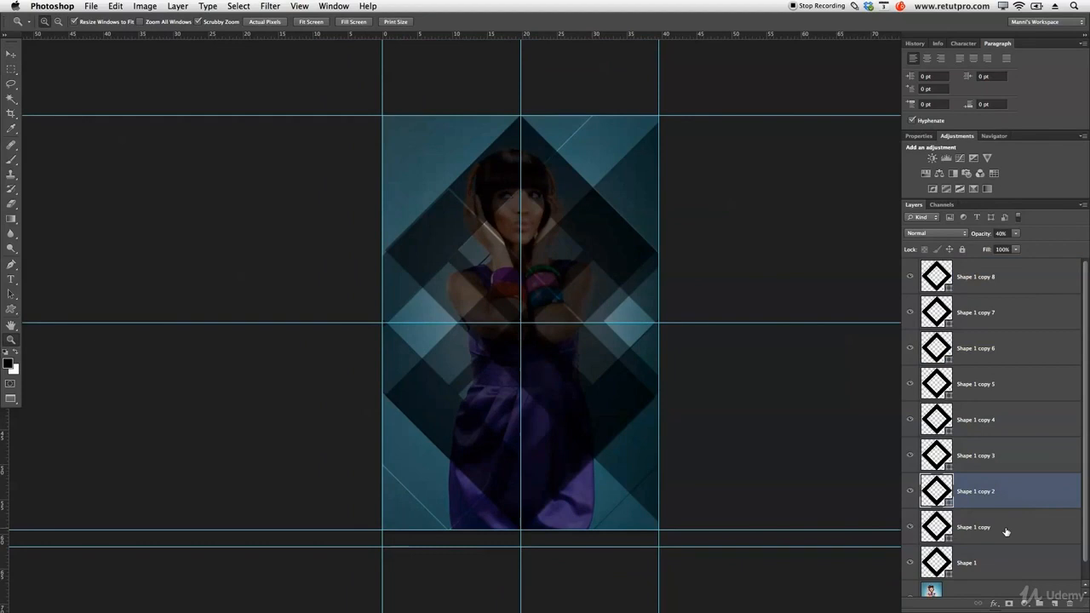
left_click(1009, 527)
left_click(1007, 562)
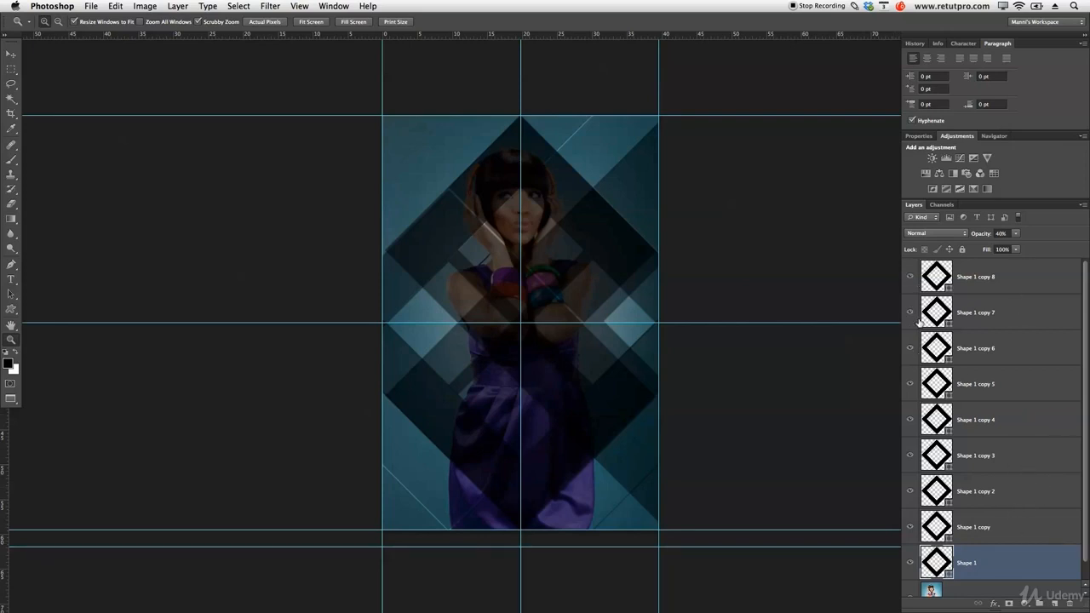
left_click_drag(913, 279, 911, 456)
left_click_drag(911, 530, 910, 535)
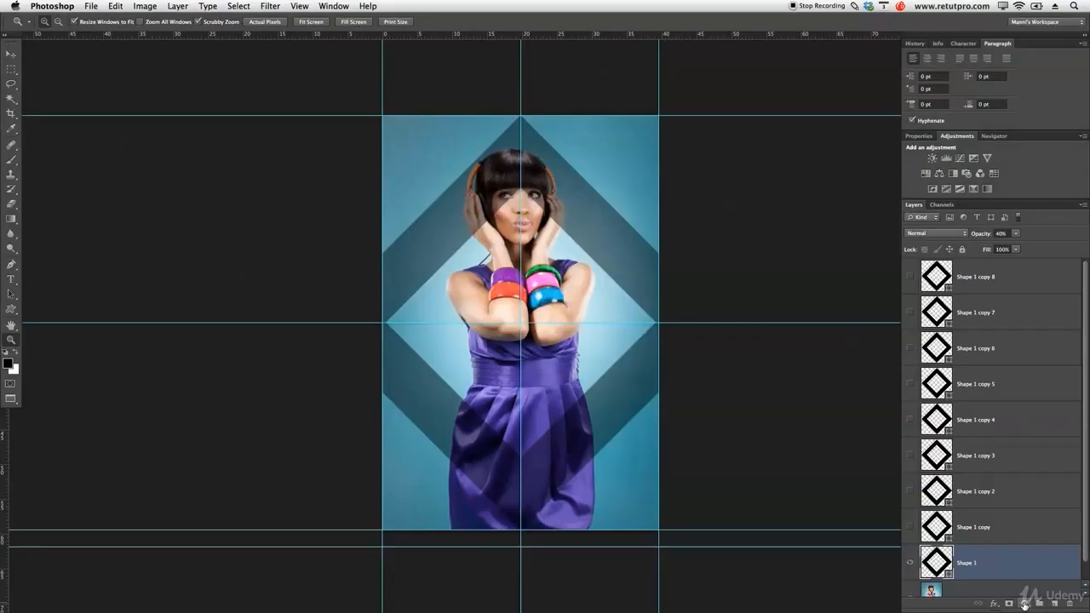
Add a linear gradient fill layer above Shape 1 using the orange-yellow-orange preset, at 90° and 100% scale
left_click(1025, 603)
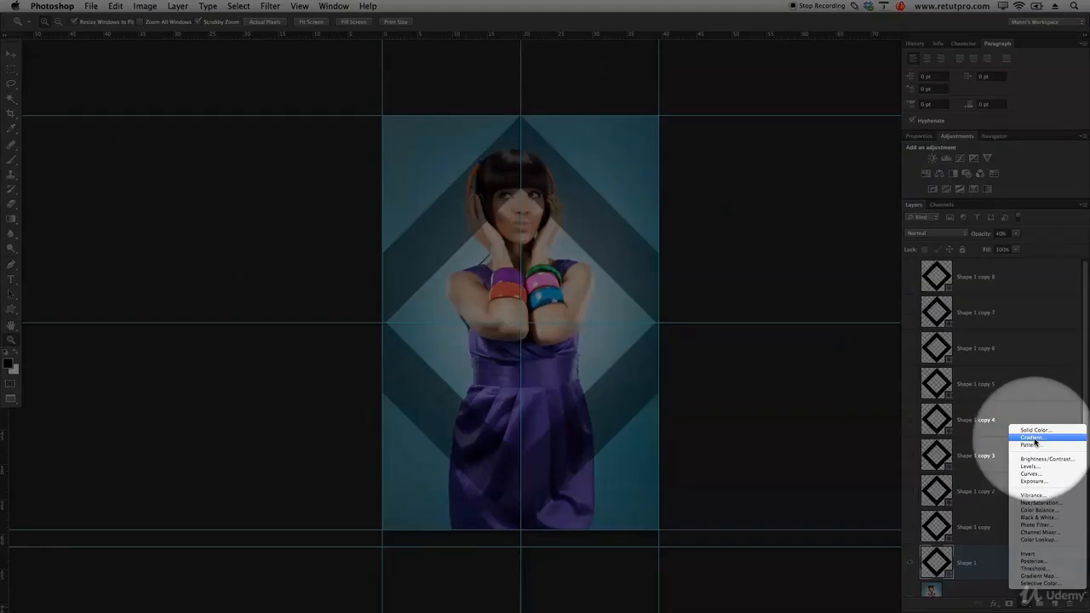
left_click(1033, 437)
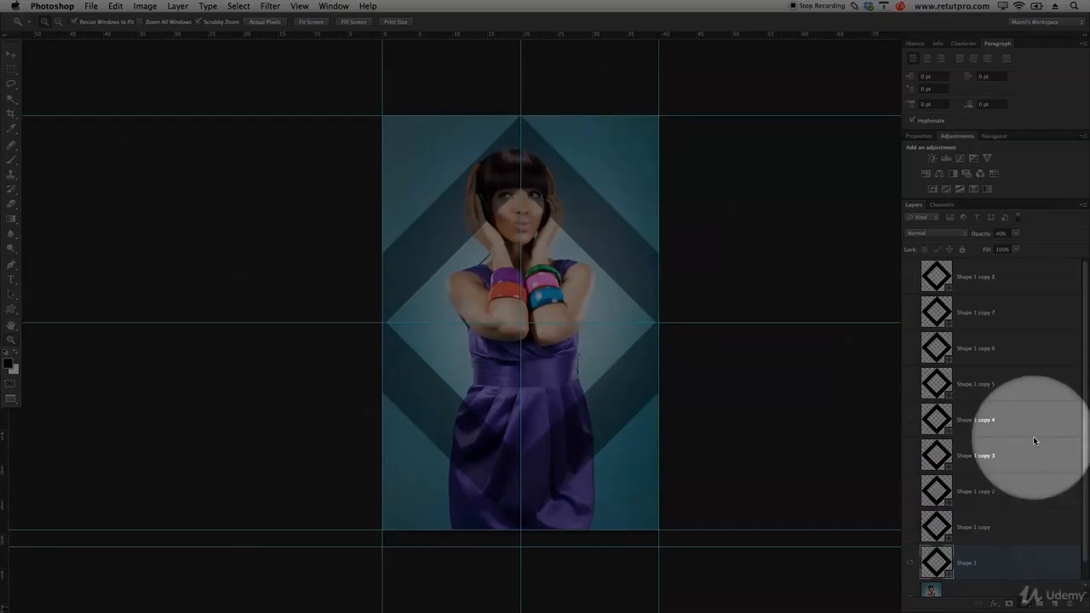
left_click_drag(388, 498, 276, 154)
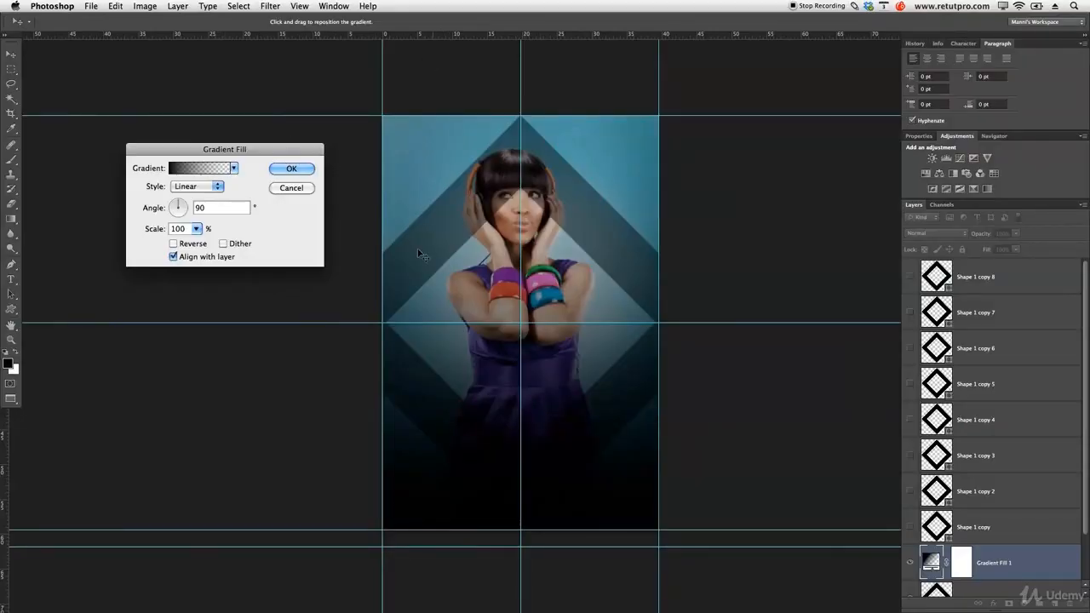
left_click(234, 167)
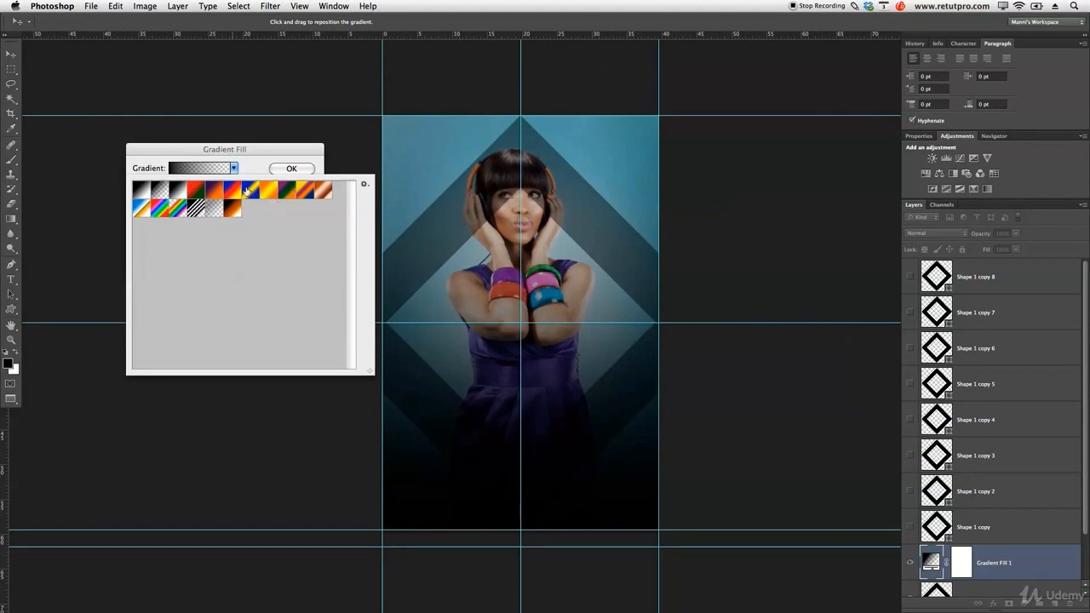
left_click(218, 191)
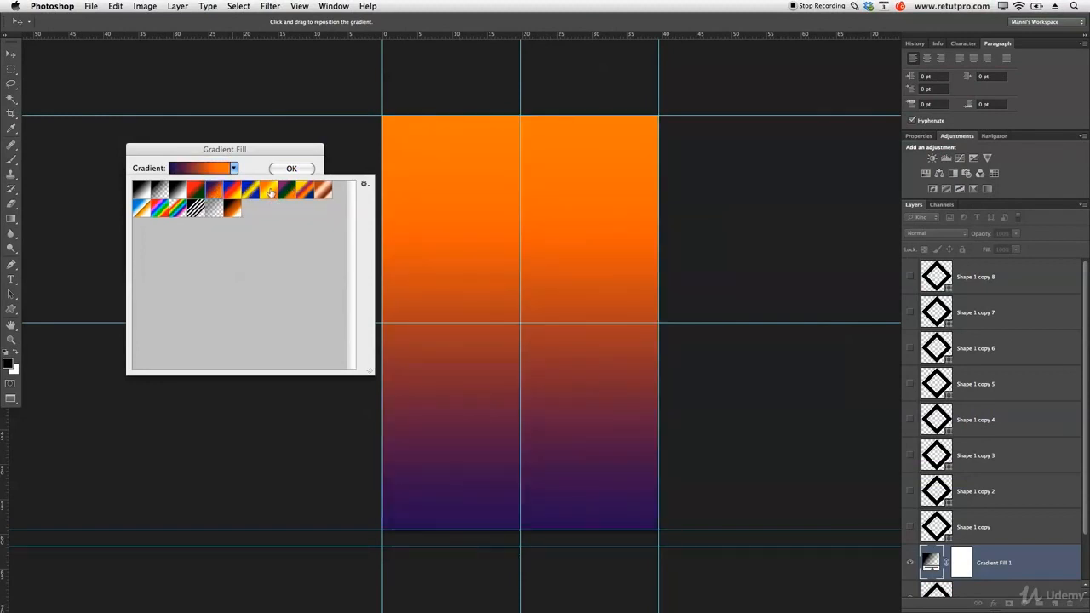
left_click(271, 192)
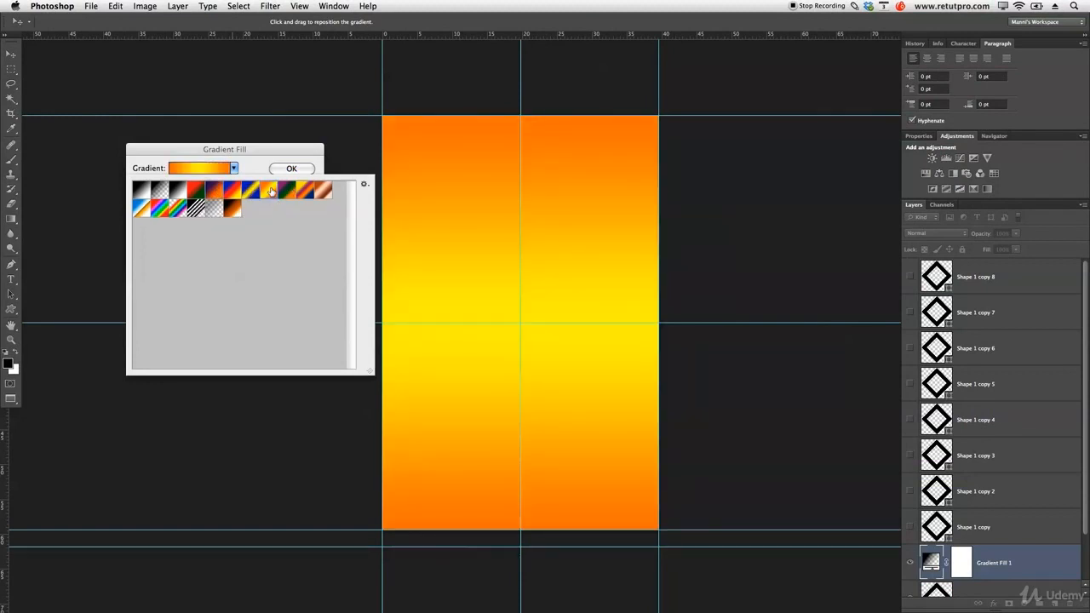
left_click(219, 191)
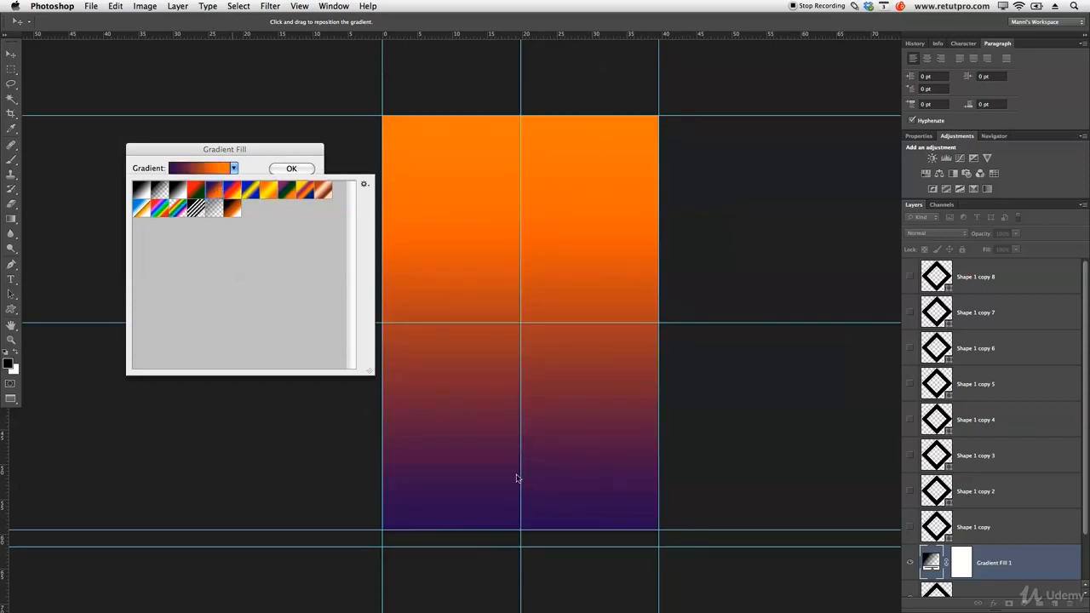
left_click(264, 190)
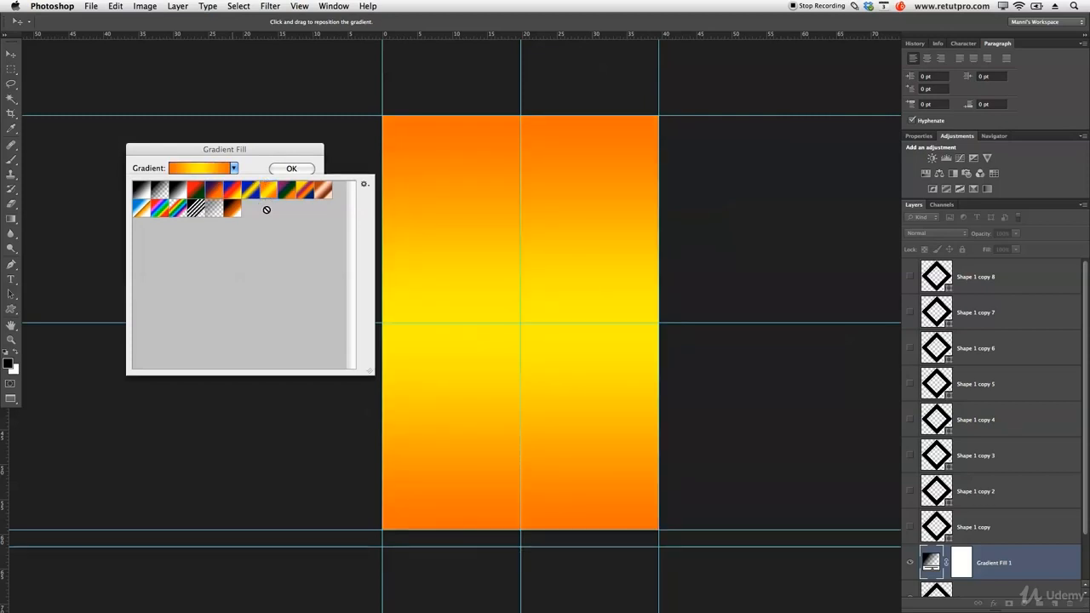
left_click(265, 172)
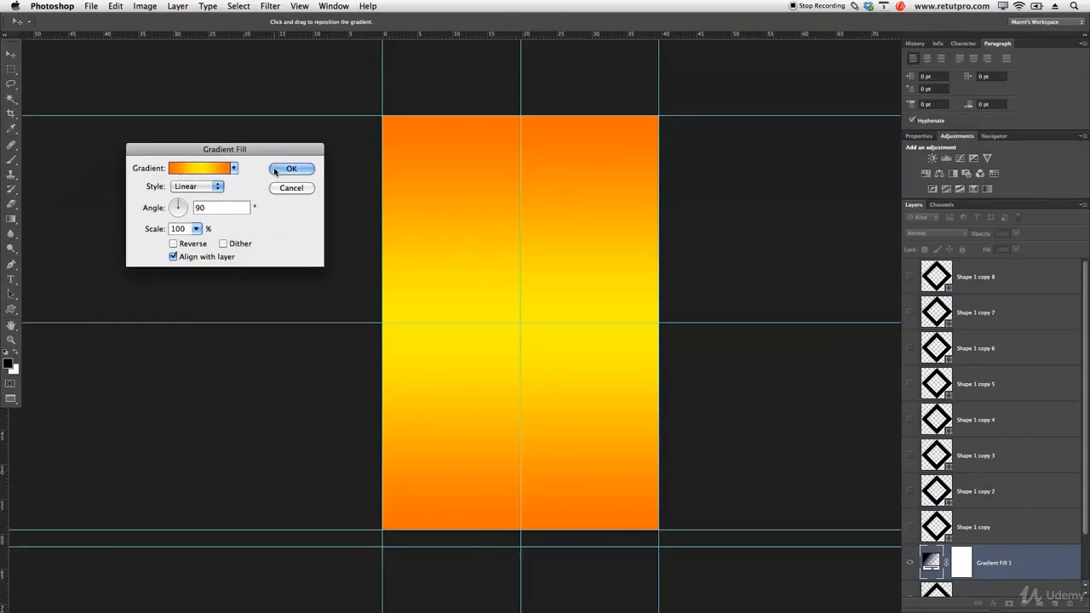
left_click(181, 229)
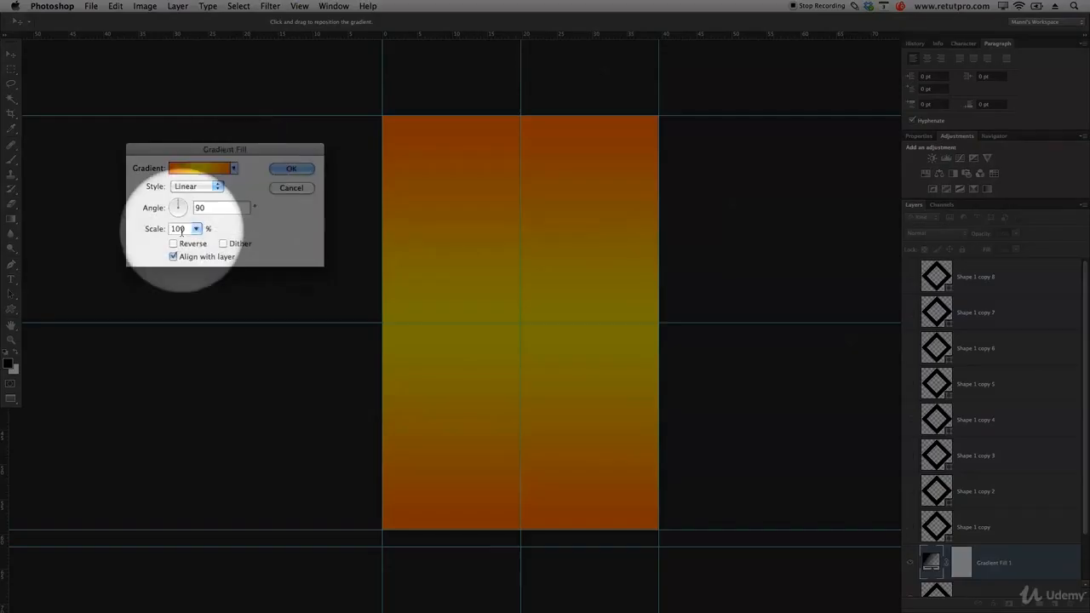
left_click(276, 170)
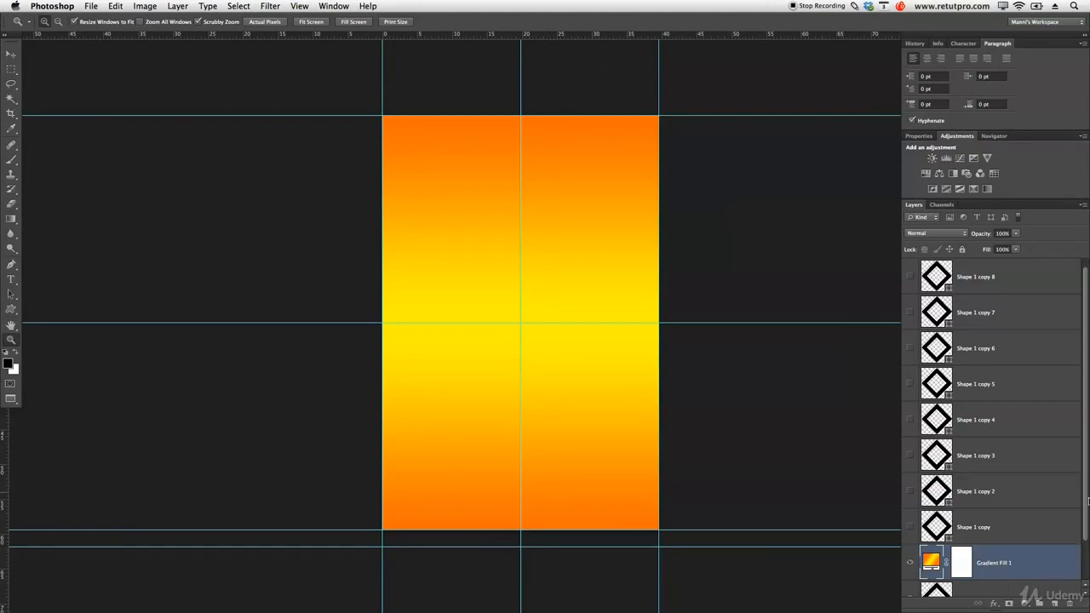
Clip the Gradient Fill 1 layer to the Shape 1 diamond directly beneath it
scroll(1019, 526, "down", 1)
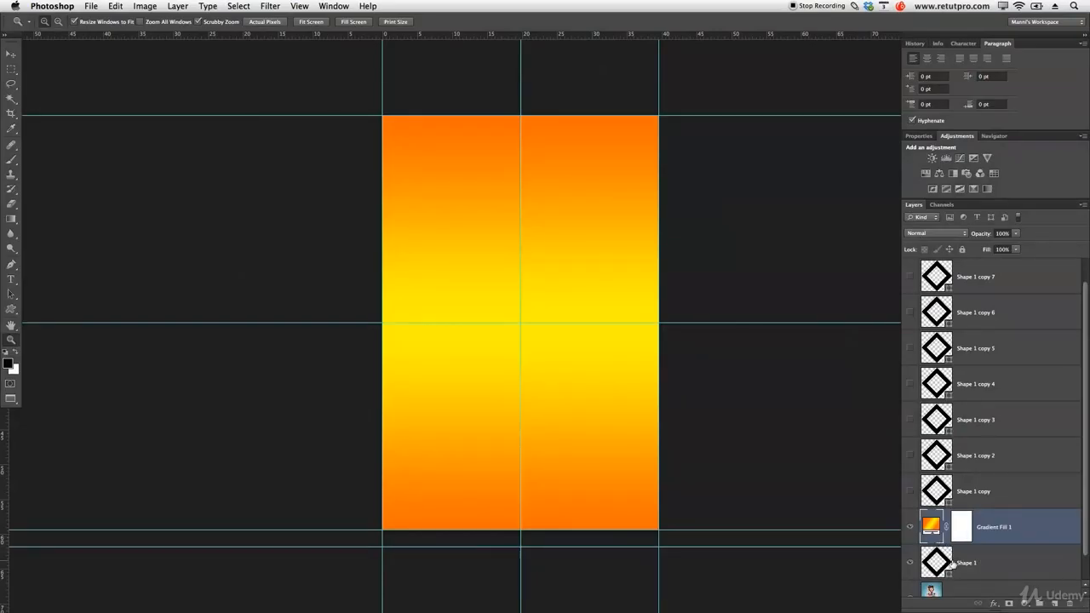
left_click(957, 543, "alt")
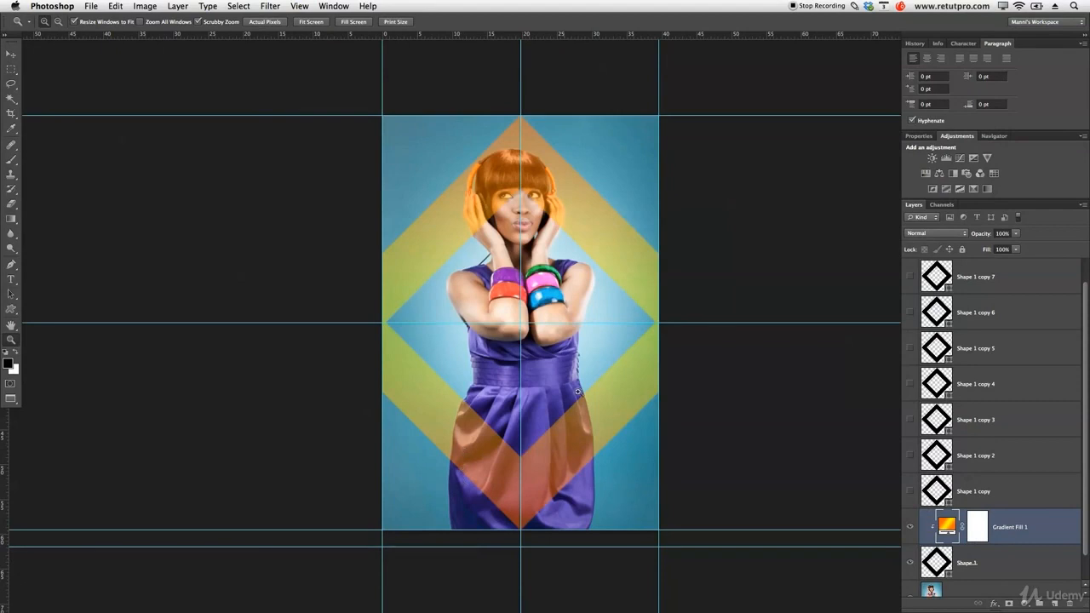
left_click(912, 528)
Reopen the settings of Gradient Fill 1 and rotate its angle to about -174.29°
double_click(947, 528)
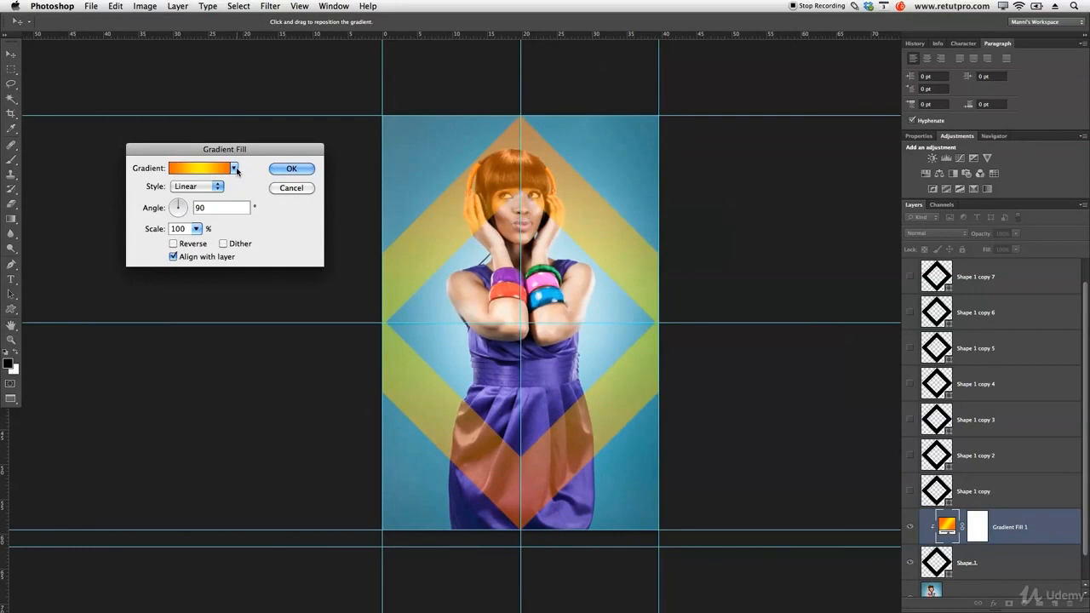
left_click_drag(182, 213, 177, 212)
Try the Radial and Angle styles on Gradient Fill 1, and return it to Linear
left_click(191, 187)
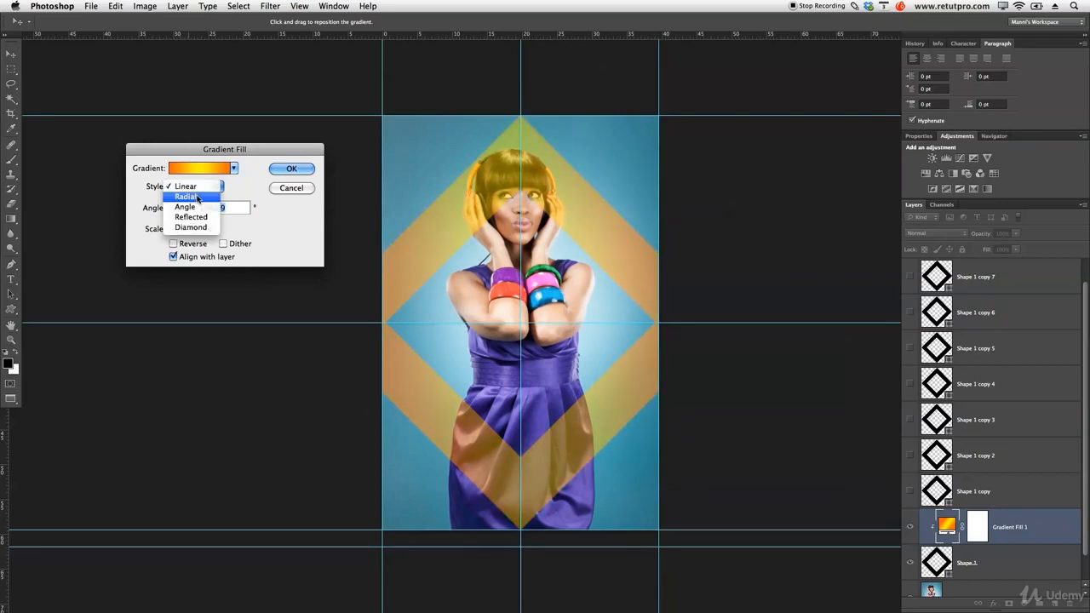
left_click(197, 196)
left_click(198, 188)
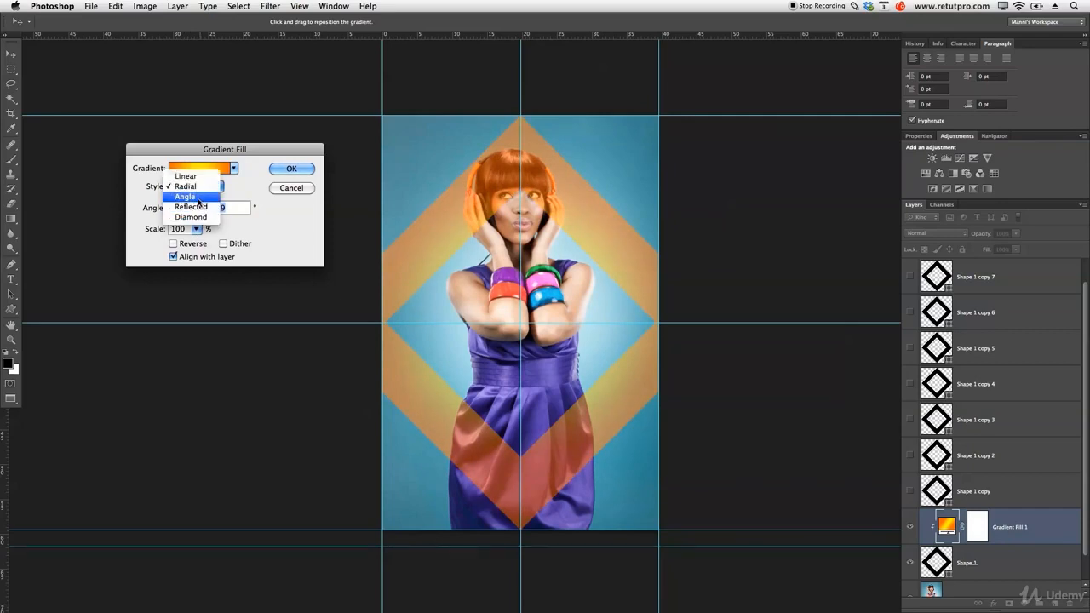
left_click(198, 197)
left_click(203, 186)
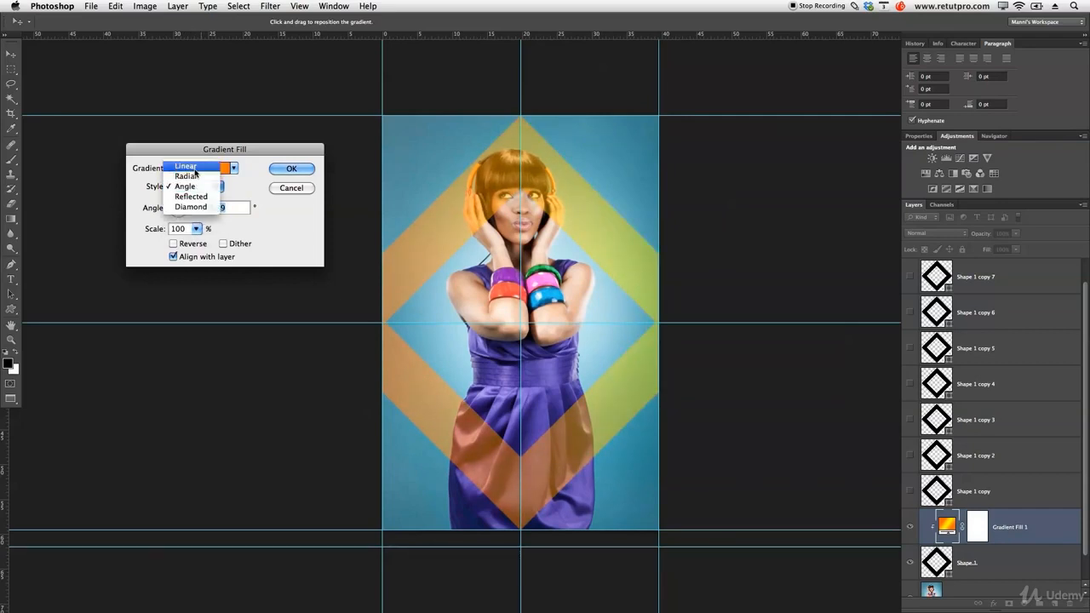
left_click(195, 170)
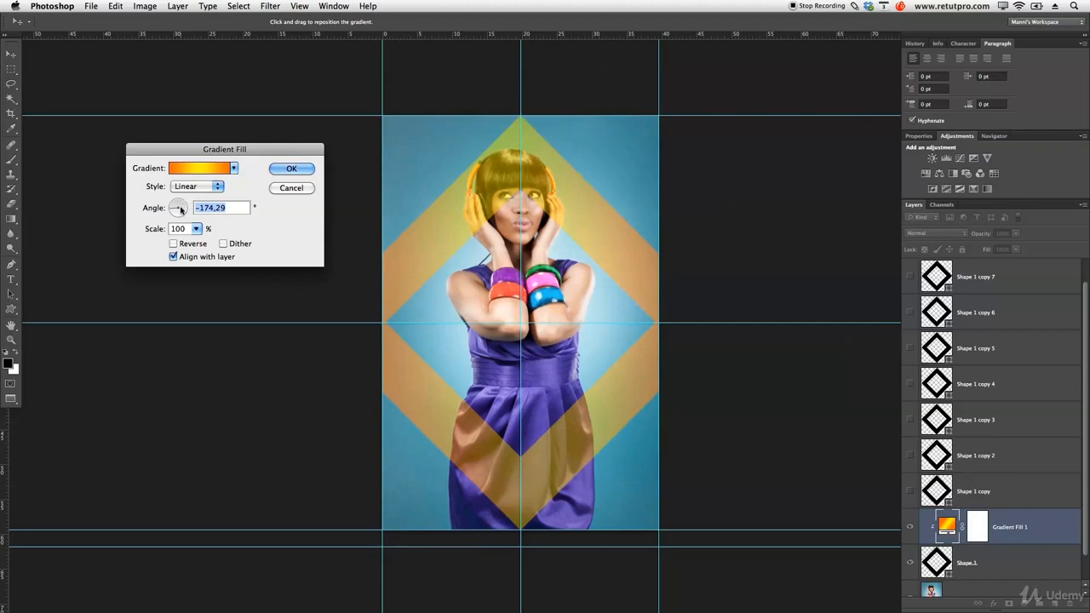
Set the linear angle of Gradient Fill 1 to about -65.22° and apply the gradient settings
left_click_drag(181, 208, 328, 413)
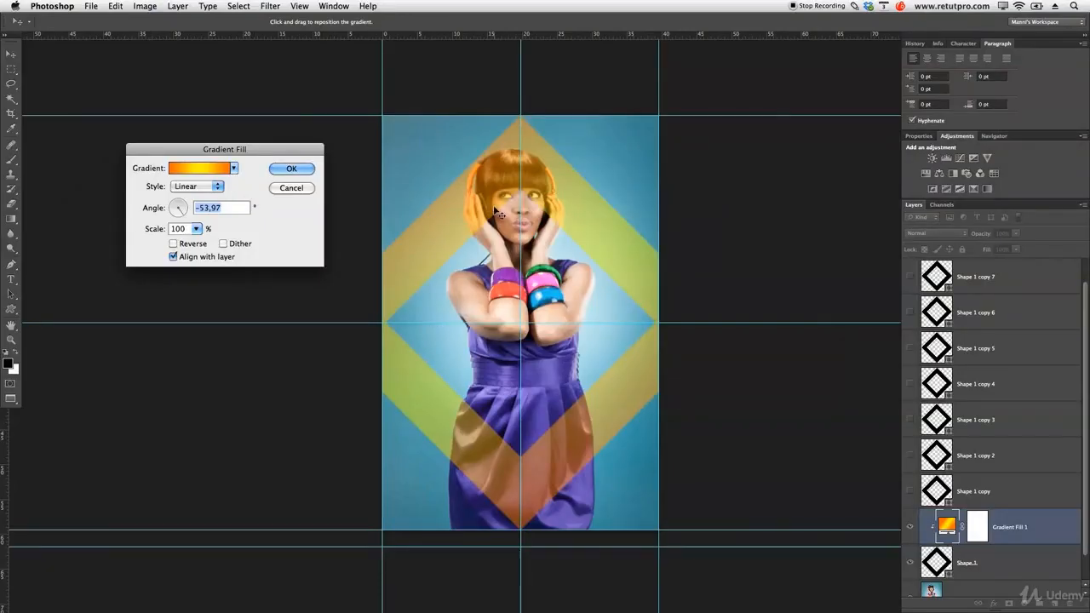
left_click_drag(176, 214, 182, 218)
left_click(294, 167)
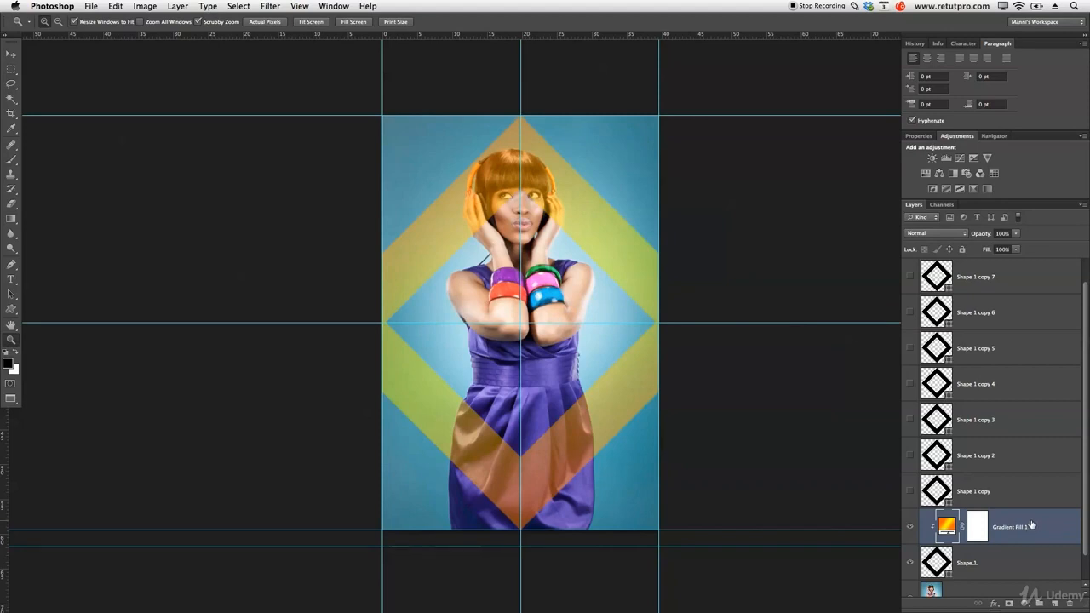
Duplicate Gradient Fill 1 above Shape 1 copy, clip the duplicate to that diamond and make the diamond visible
key("super+j")
left_click_drag(937, 528, 959, 482)
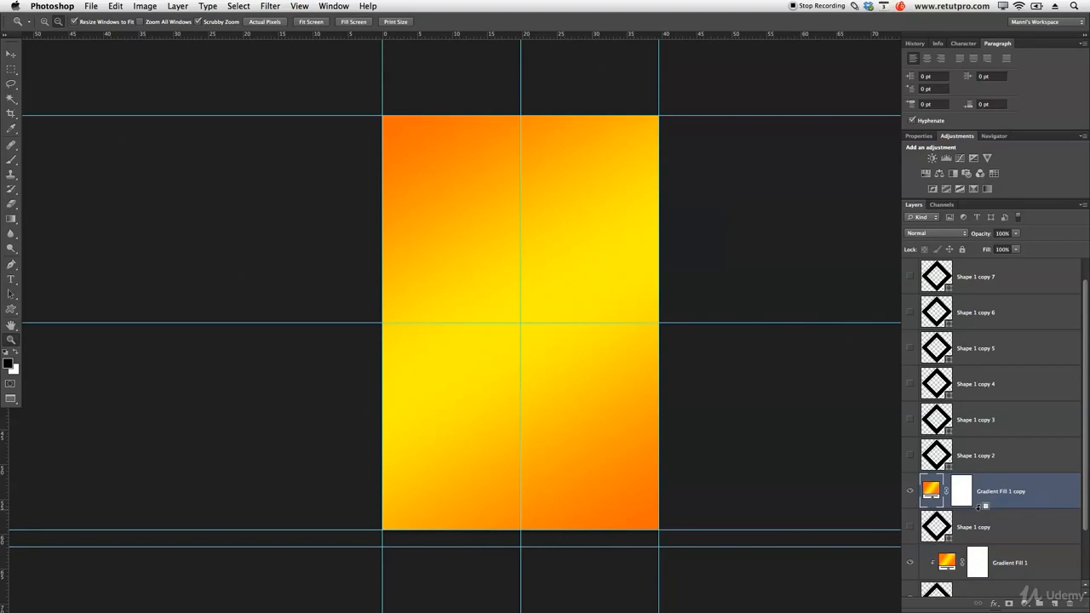
left_click(979, 509, "alt")
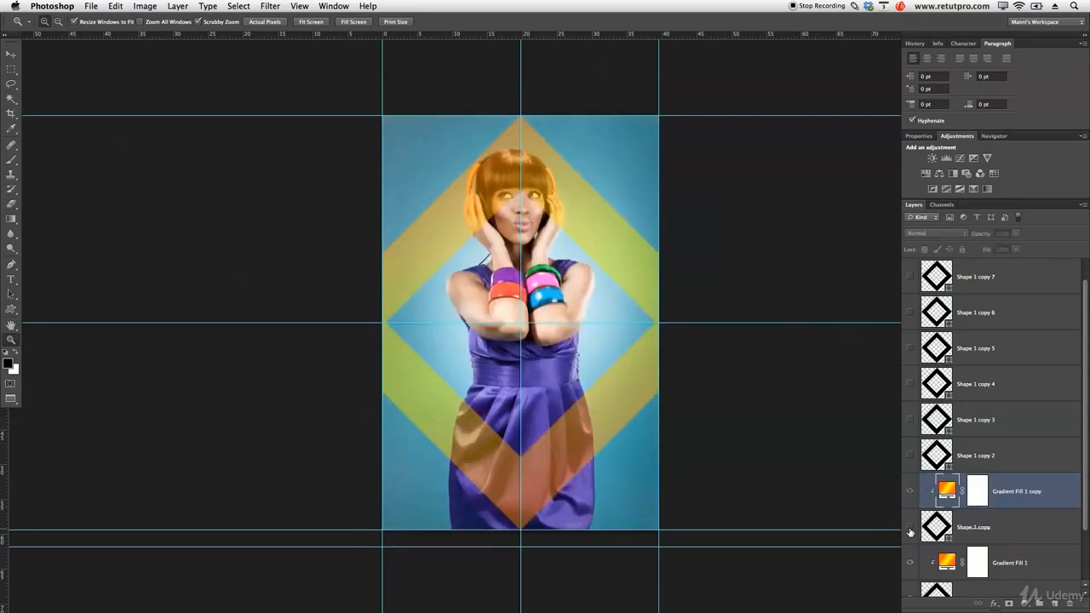
left_click(910, 529)
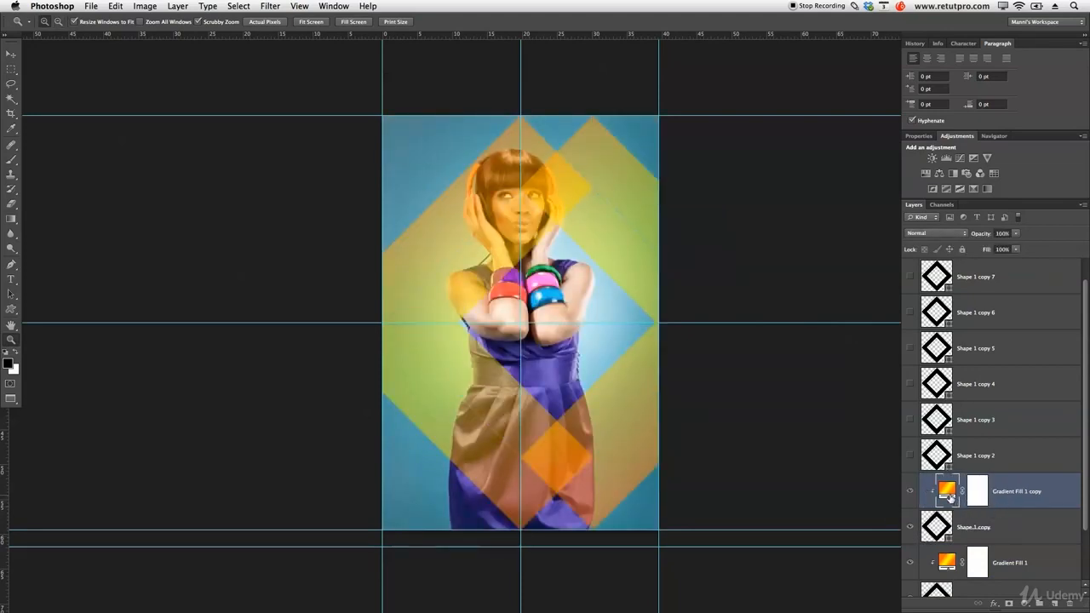
Change the gradient clipped to Shape 1 copy to the Violet, Orange preset with an angle of 163.3°
double_click(947, 492)
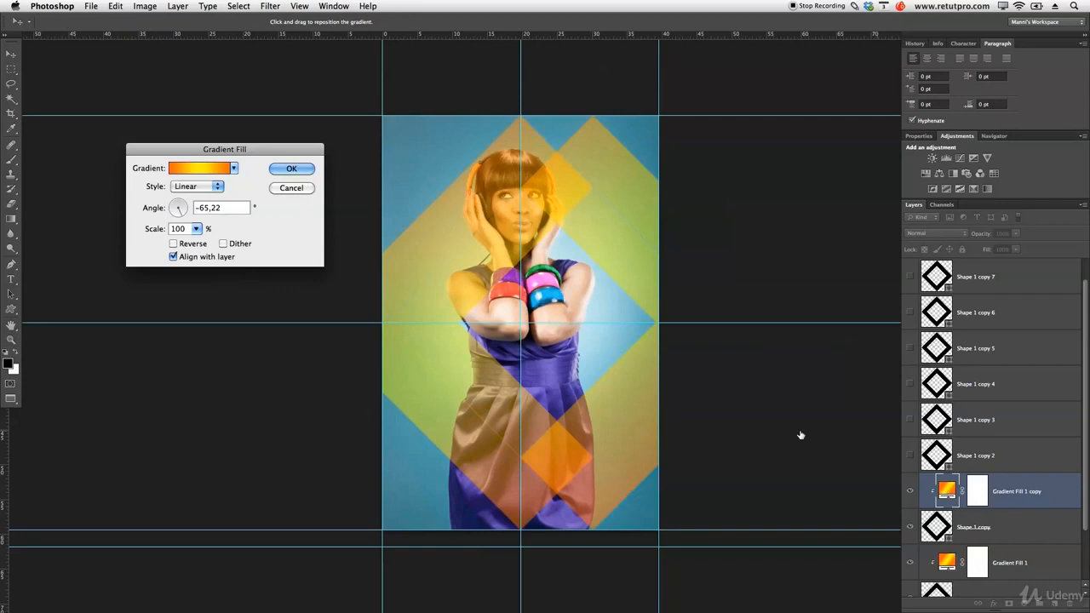
left_click(175, 209)
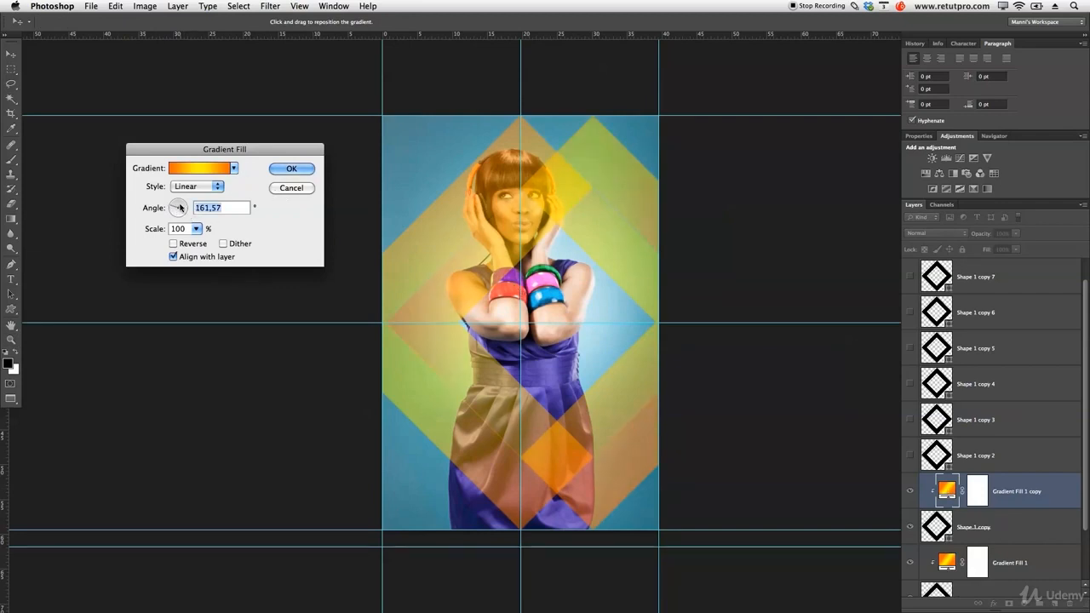
left_click_drag(176, 209, 173, 207)
left_click(201, 168)
left_click(735, 349)
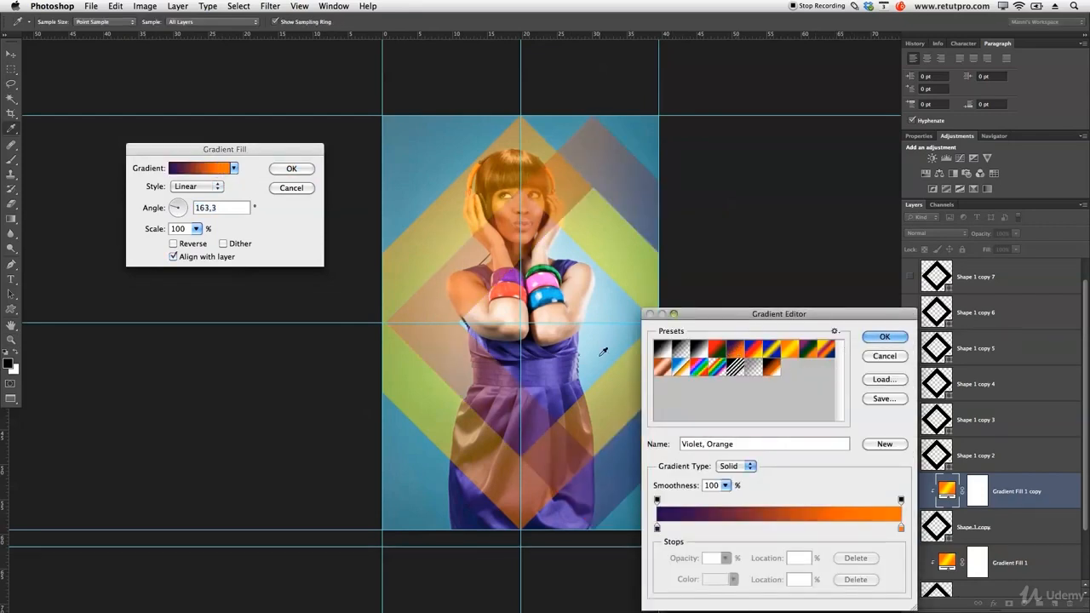
left_click(885, 337)
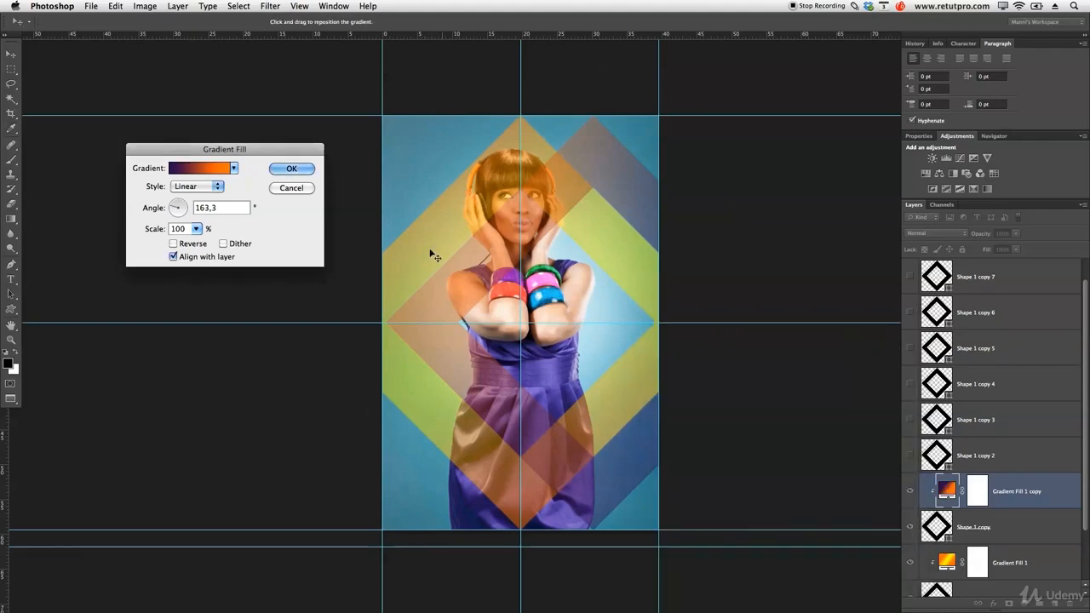
left_click(300, 170)
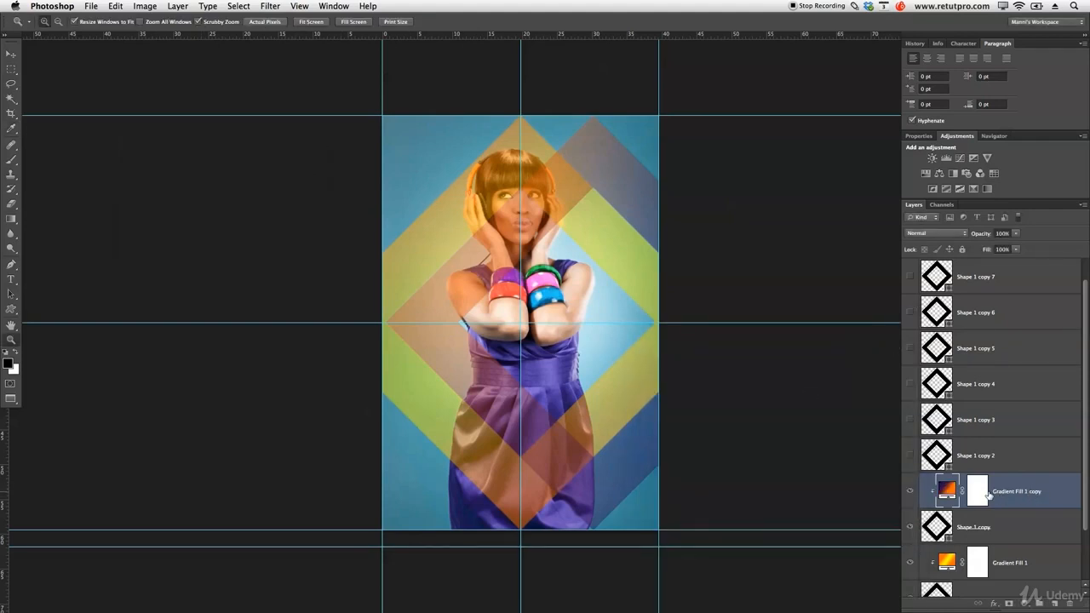
Duplicate the violet-orange gradient fill and place one duplicate above each diamond from Shape 1 copy 2 to Shape 1 copy 6
key("super+j")
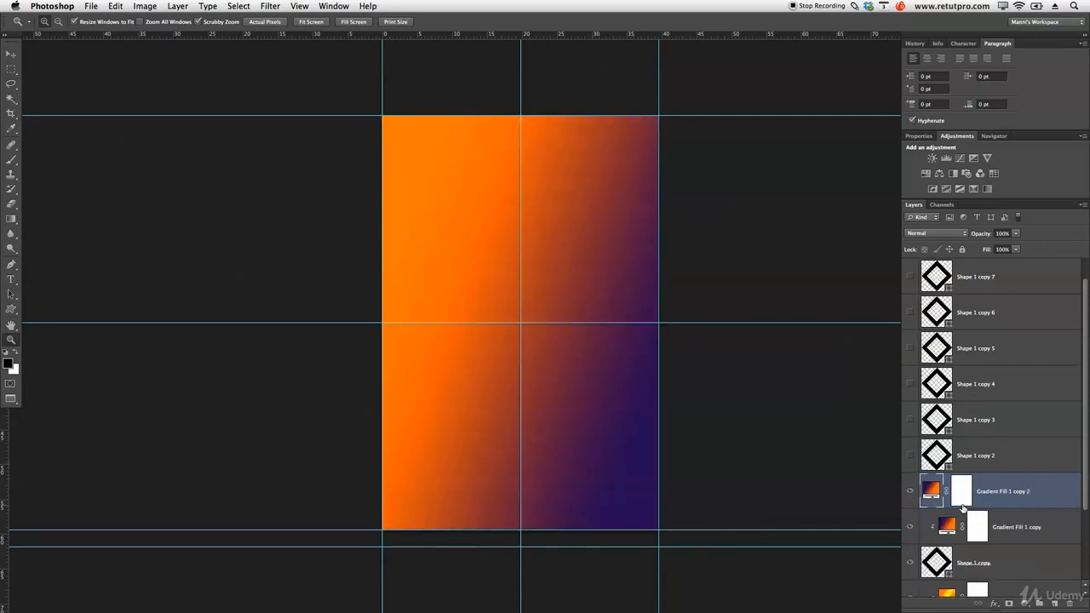
left_click_drag(932, 489, 992, 302)
key("super+j")
key("super+j")
key("super+j")
key("super+j")
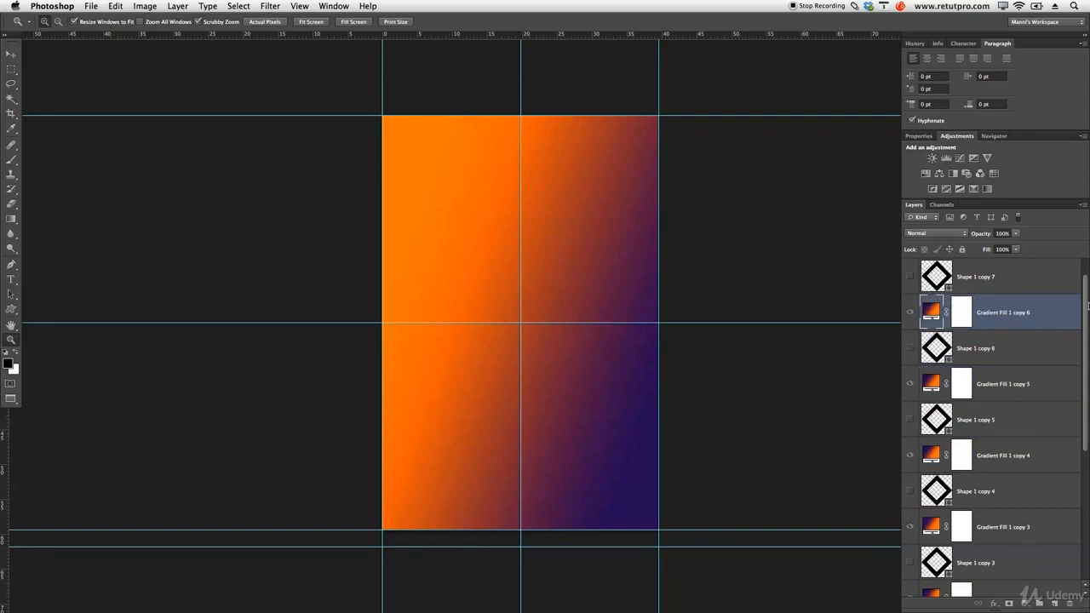
Add two more duplicates of the violet-orange gradient fill, one above Shape 1 copy 7 and one above Shape 1 copy 8
scroll(1014, 326, "up", 1)
key("super+j")
left_click_drag(985, 342, 960, 307)
key("super+j")
left_click_drag(938, 318, 964, 266)
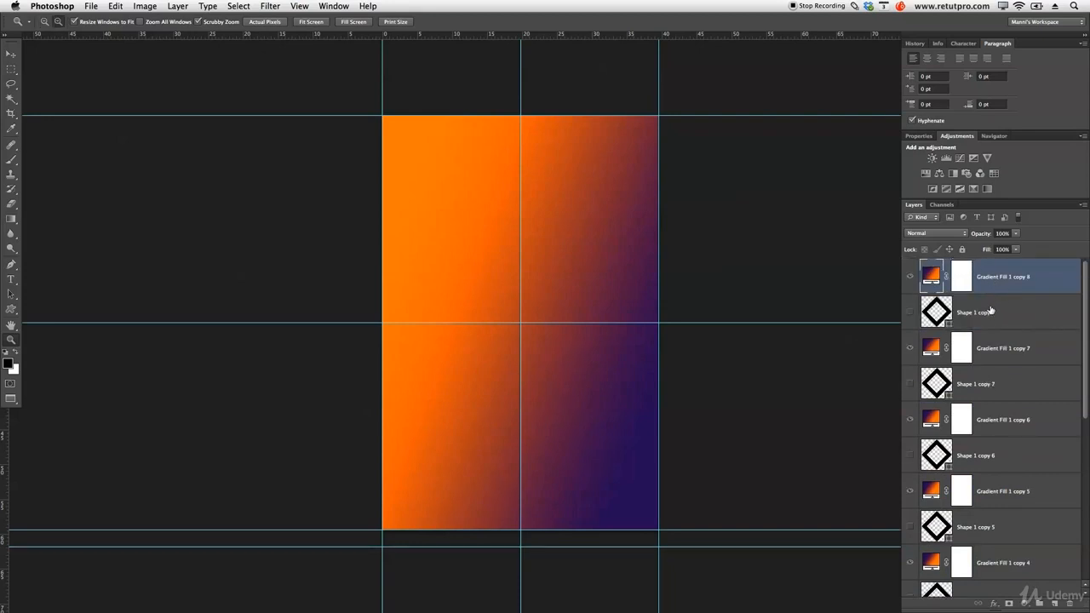
Clip Gradient Fill 1 copy 8, copy 7 and copy 6 each to the diamond shape layer directly below it
left_click(993, 290, "alt")
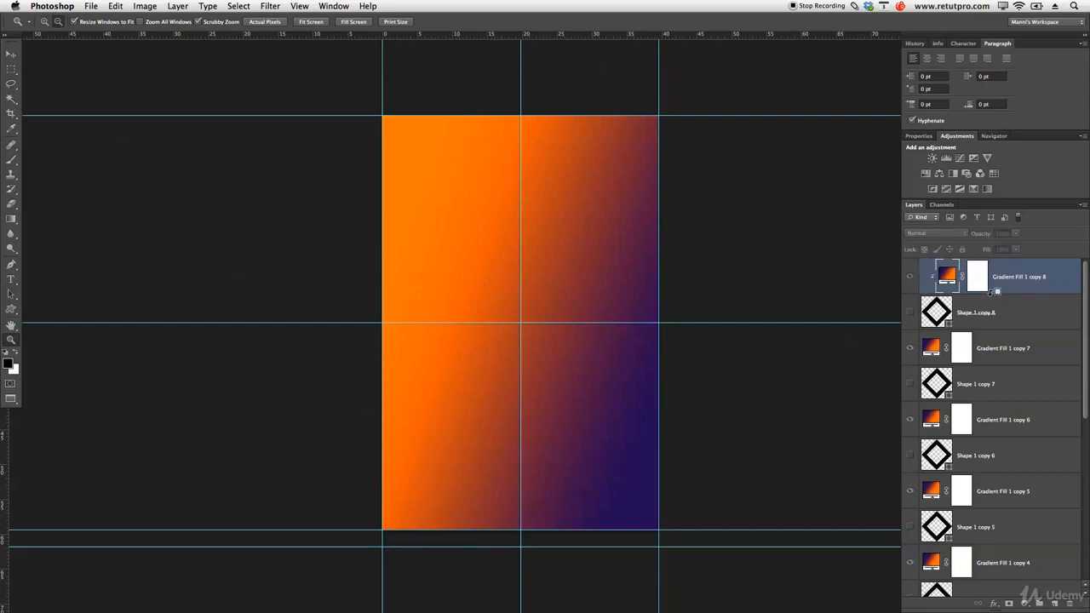
left_click(989, 349)
left_click(992, 364, "alt")
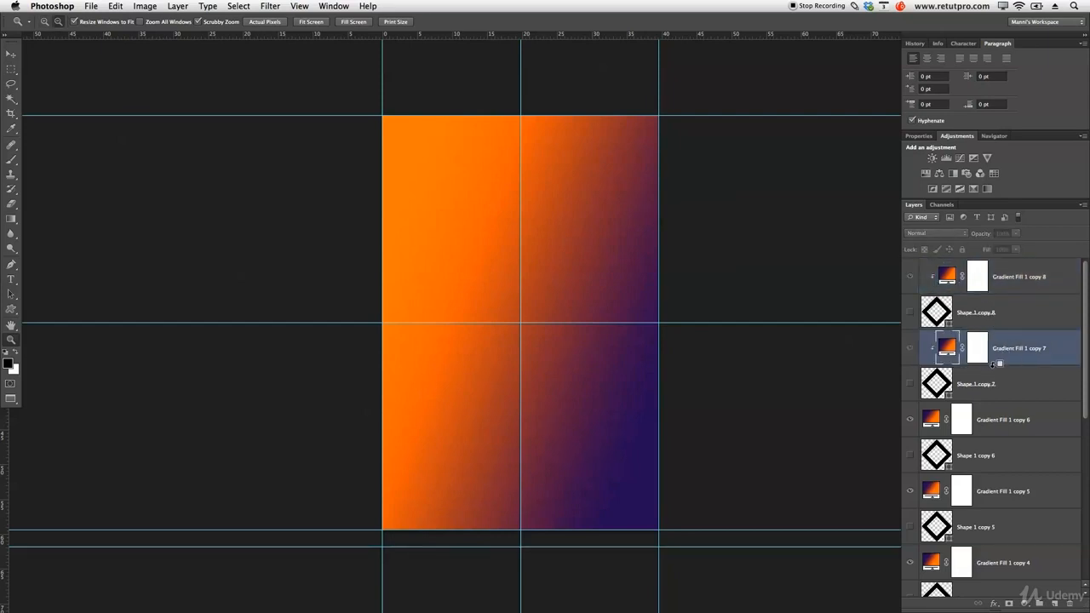
scroll(1078, 390, "down", 1)
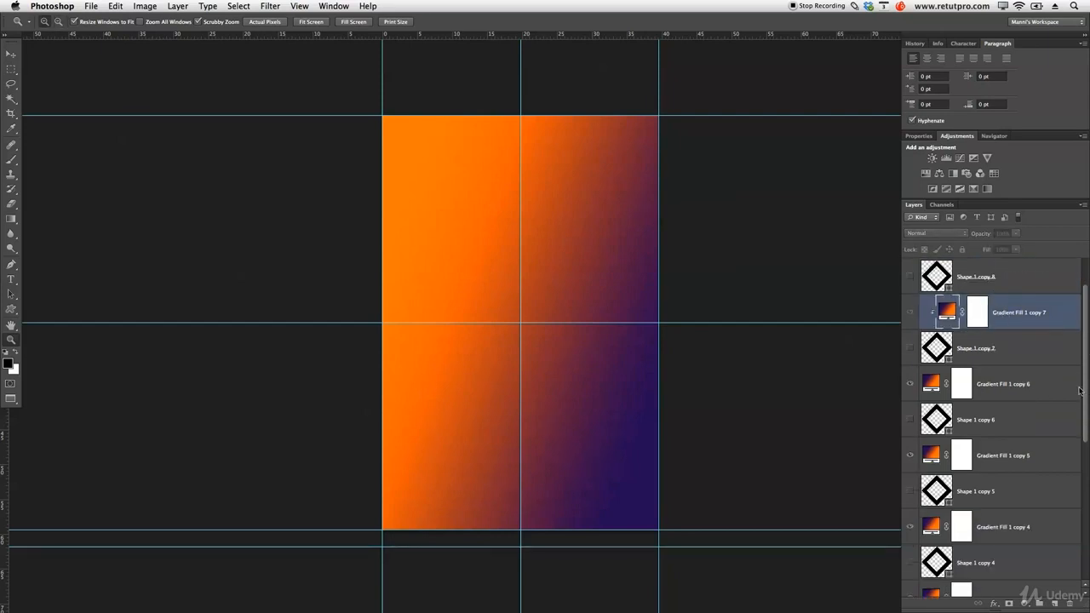
left_click(1030, 361)
left_click(1015, 383)
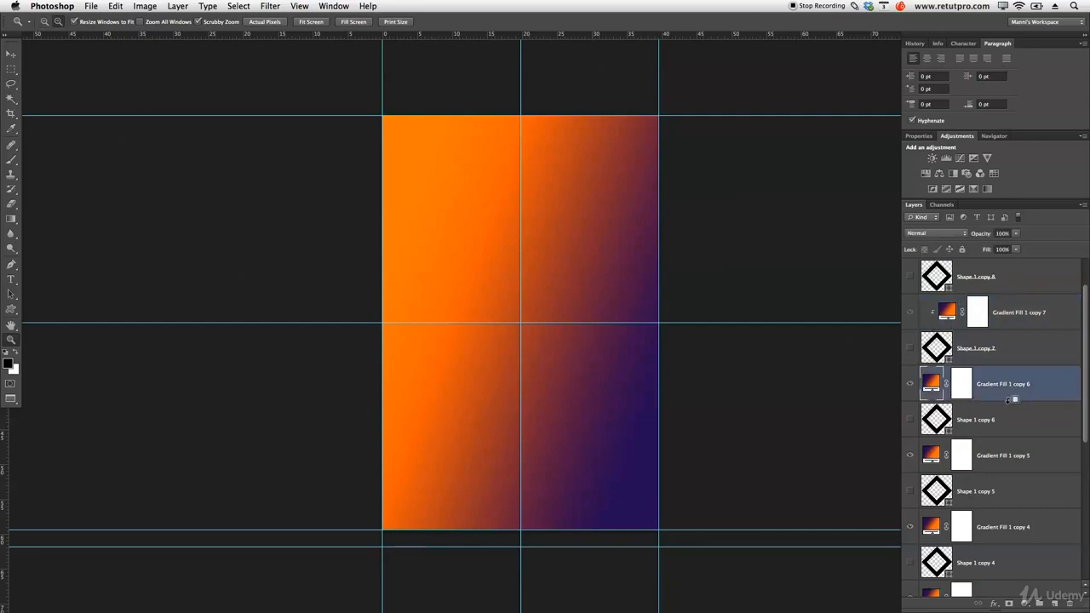
left_click(1013, 400, "alt")
Clip Gradient Fill 1 copy 5 to Shape 1 copy 5, keeping that diamond itself unclipped from the gradient fill below it
scroll(1066, 404, "down", 1)
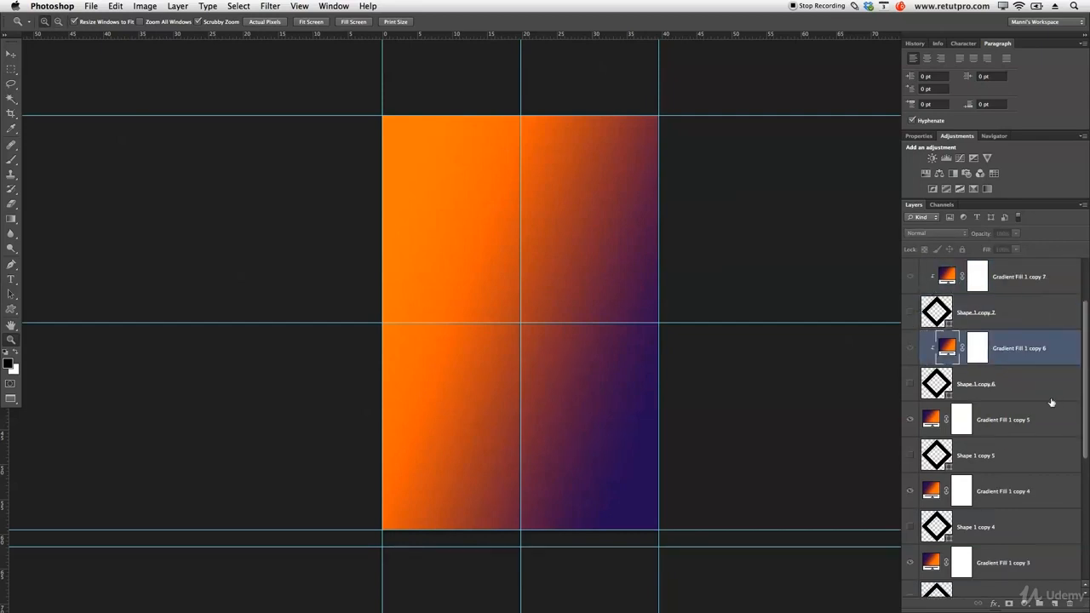
left_click(1005, 430)
left_click(1012, 435, "alt")
scroll(1011, 433, "down", 2)
left_click(1010, 400, "alt")
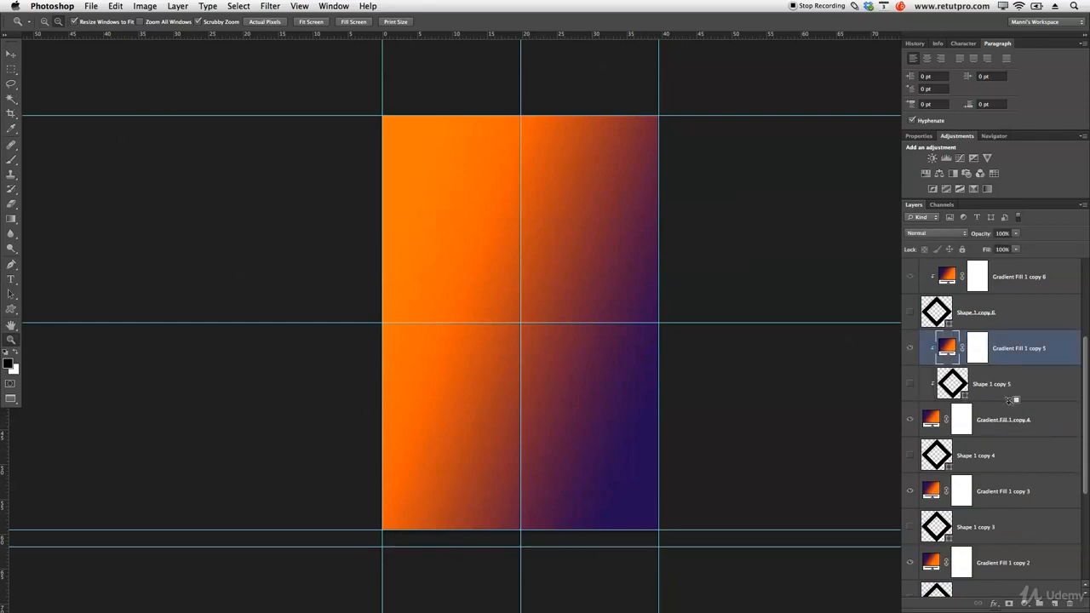
left_click(1002, 403, "alt")
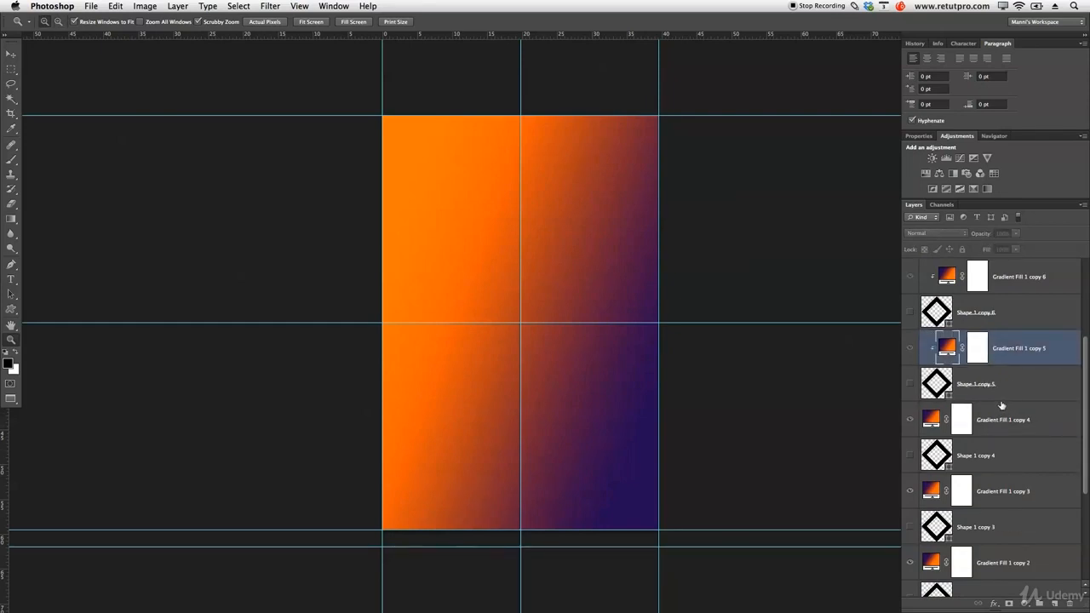
Clip Gradient Fill 1 copy 4, copy 3 and copy 2 each to the diamond shape layer directly below it
left_click(1005, 431)
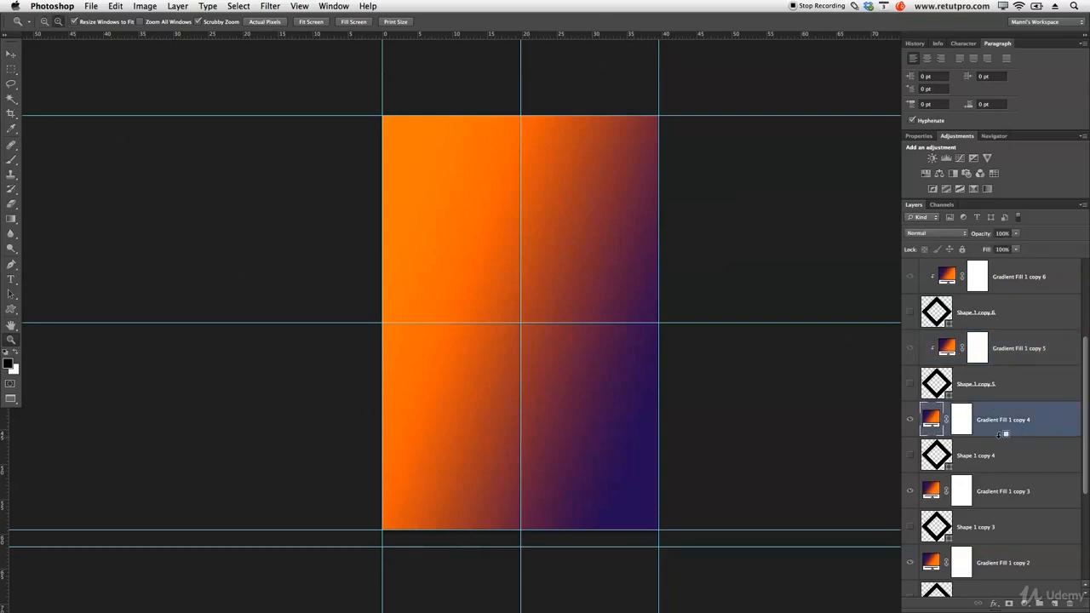
left_click(1003, 435, "alt")
left_click(1005, 482)
left_click(1006, 509, "alt")
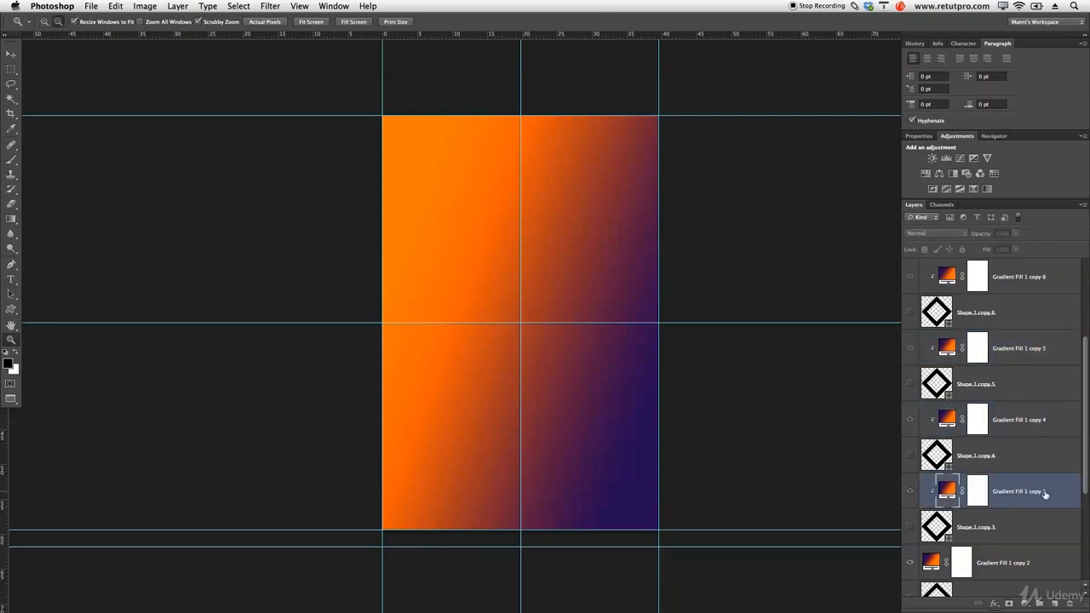
scroll(1045, 494, "down", 3)
left_click(1022, 469)
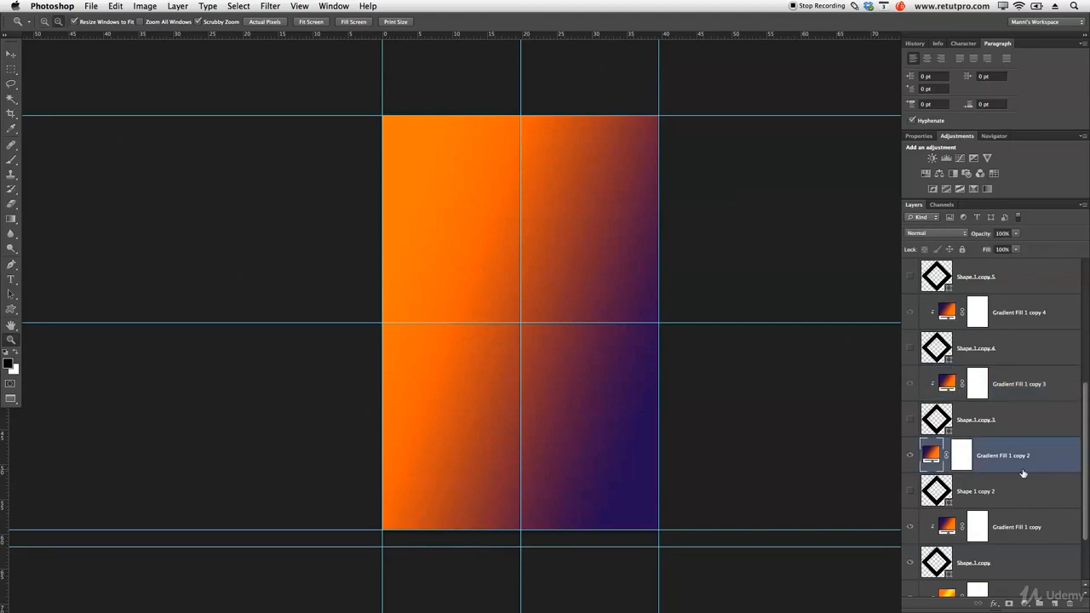
left_click(1019, 469, "alt")
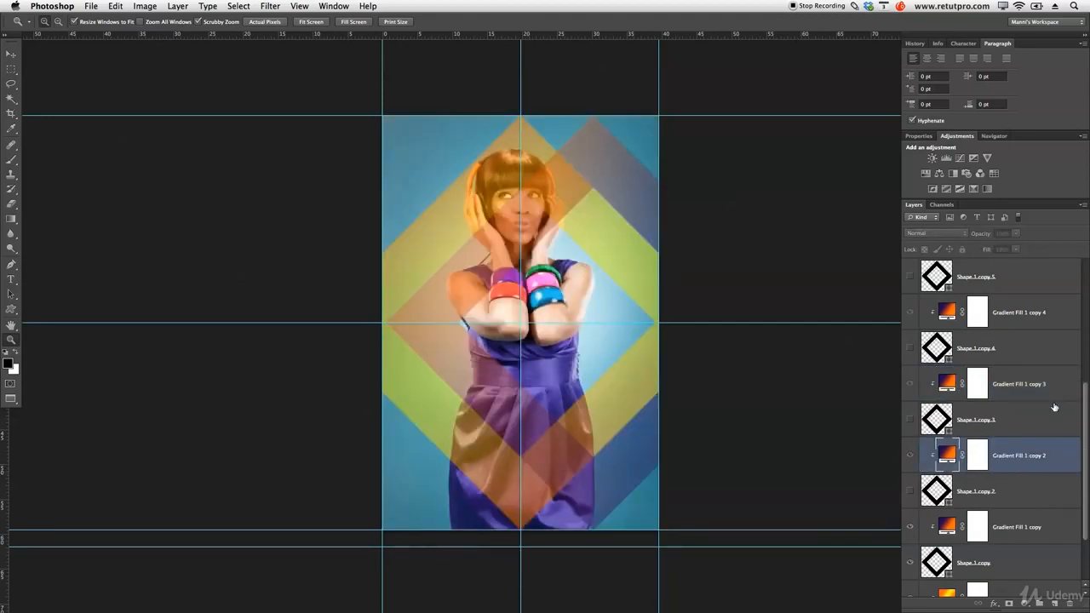
Group all diamond and gradient fill layers above the Basic photo layer and name the group Shape
left_click_drag(1087, 425, 1086, 493)
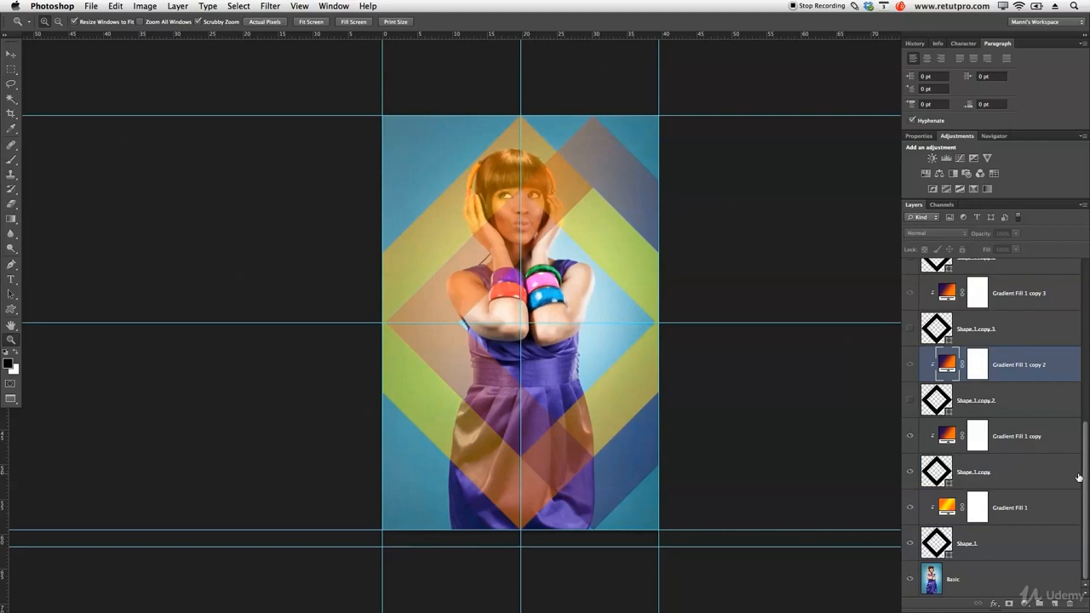
left_click(998, 545)
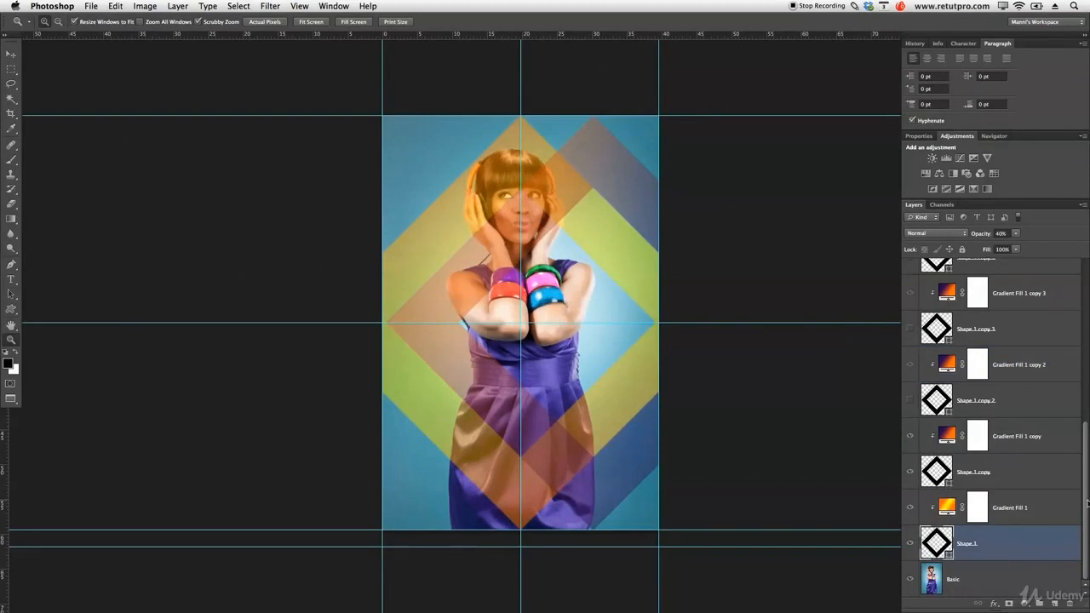
scroll(1087, 503, "up", 10)
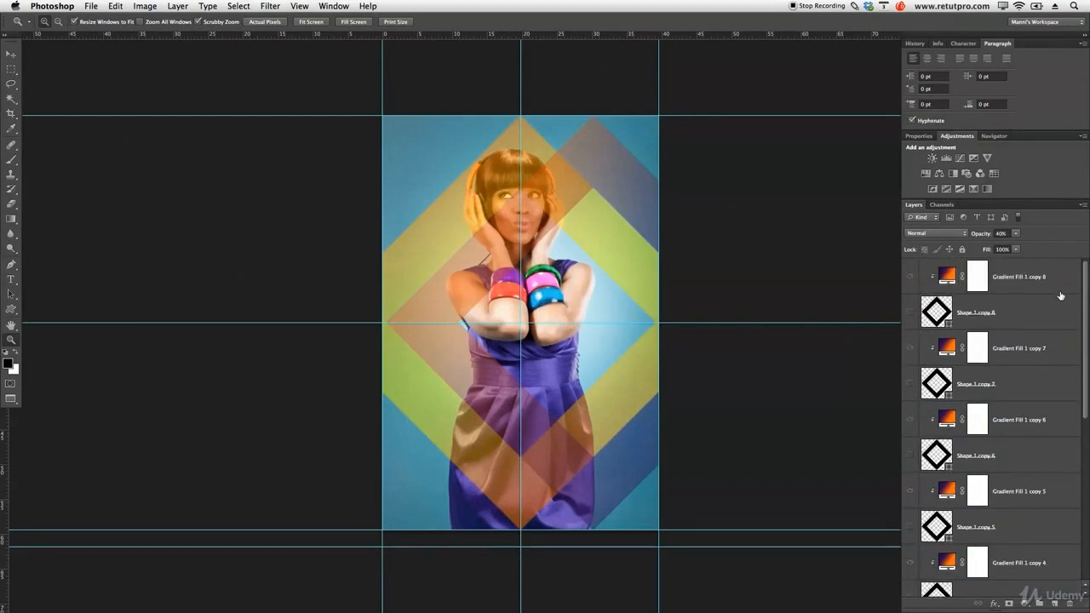
left_click(1064, 284, "shift")
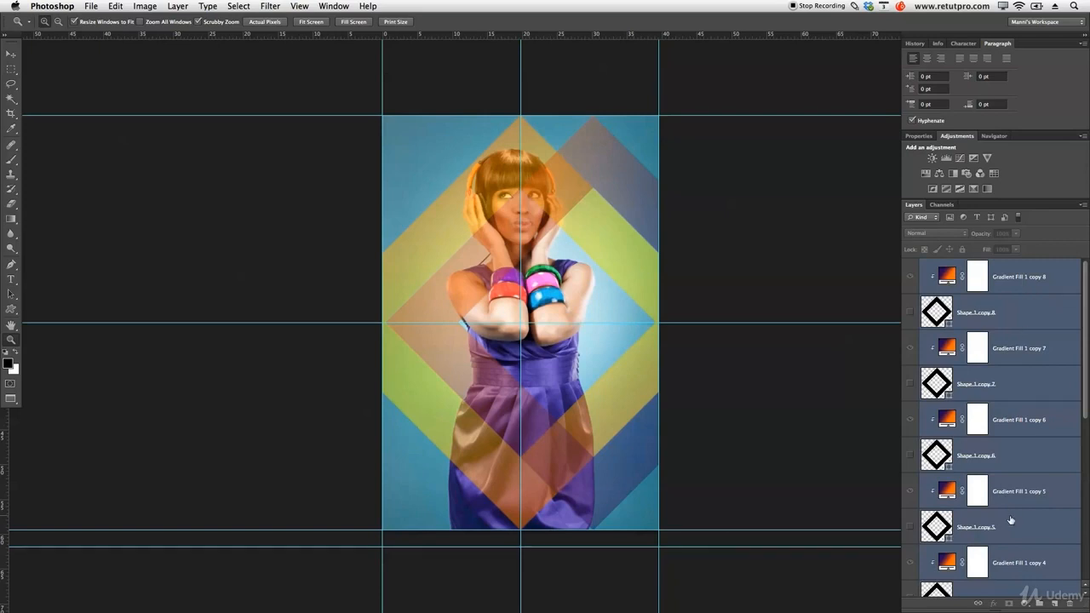
key("super+g")
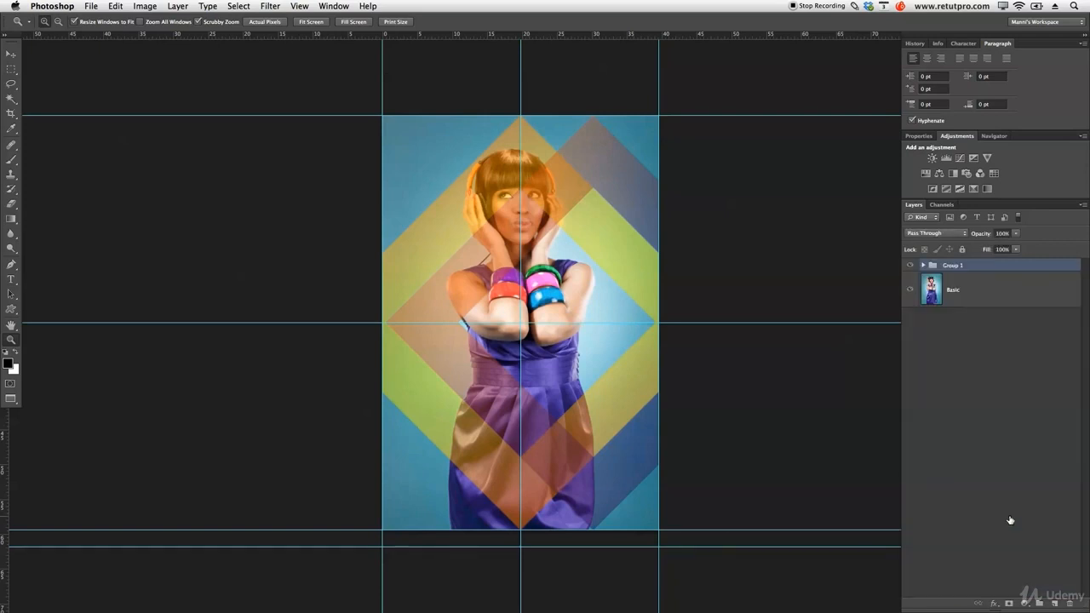
double_click(954, 266)
type("Shape")
key("Return")
left_click(910, 266)
left_click(910, 266)
Make Shape 1 copy 2 in the Shape group visible and set its clipped gradient's angle to 20.56°
left_click(923, 265)
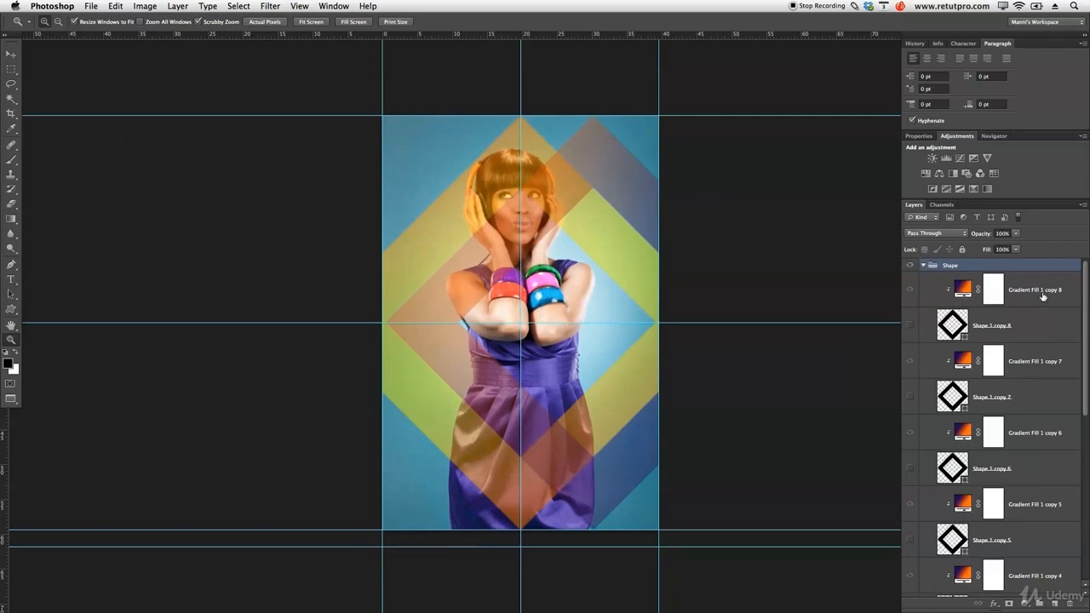
scroll(937, 400, "down", 10)
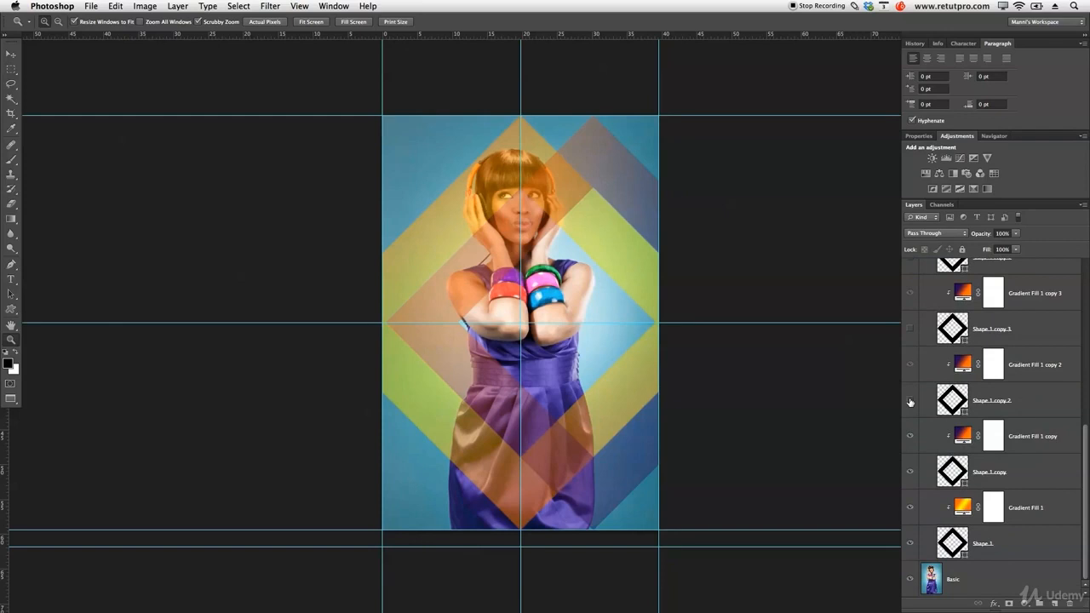
left_click(911, 401)
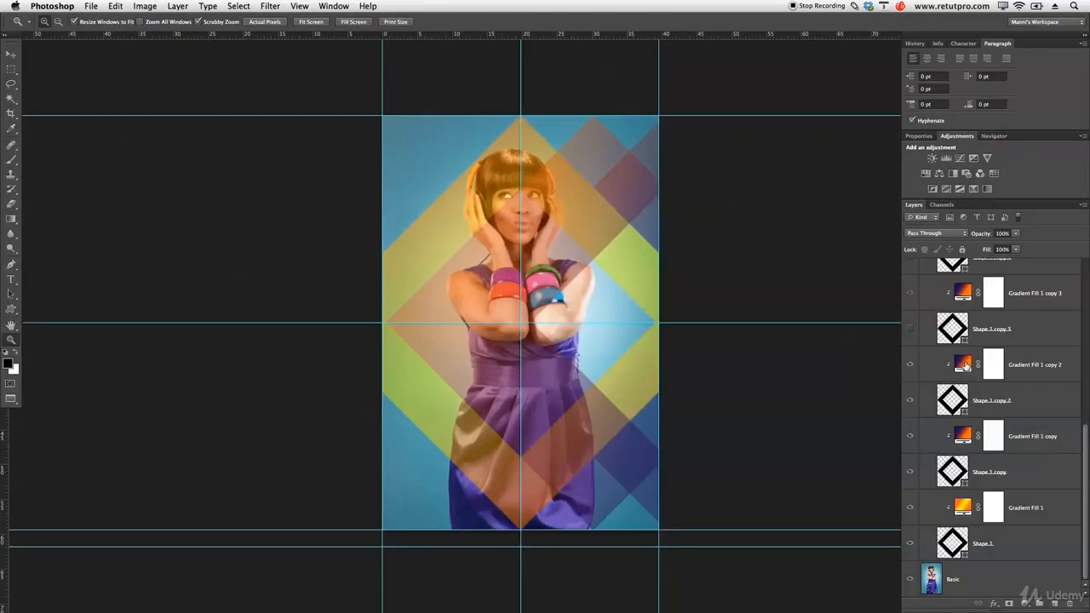
double_click(964, 364)
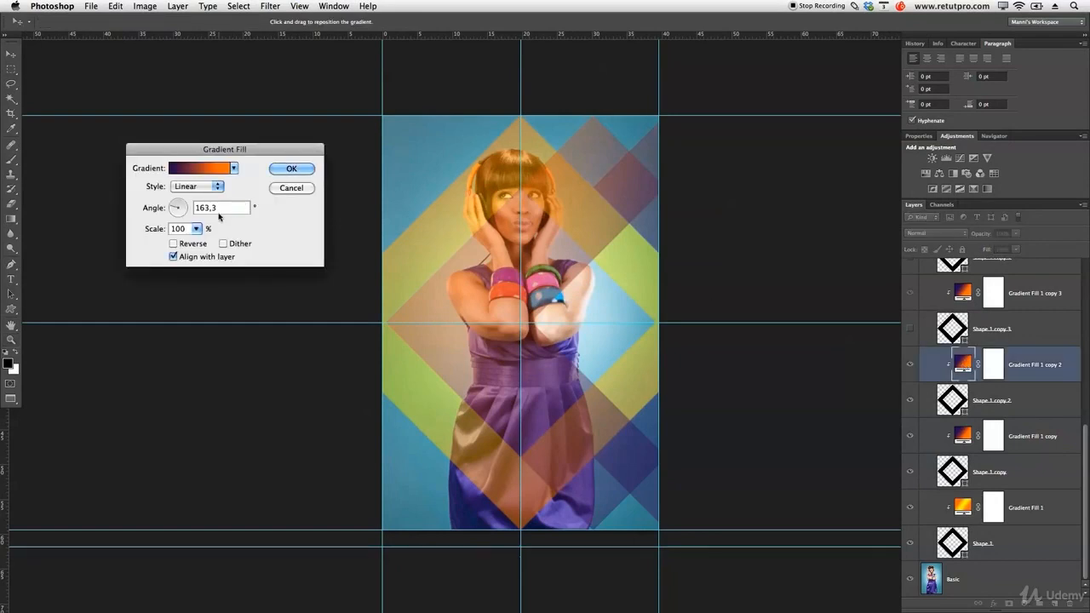
left_click_drag(187, 210, 188, 209)
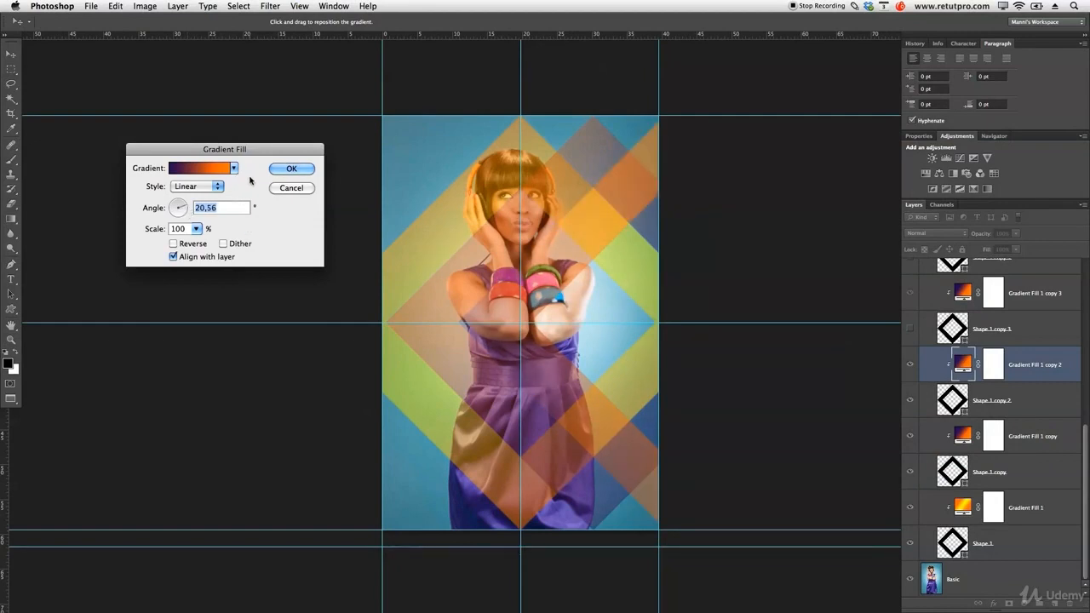
left_click(290, 169)
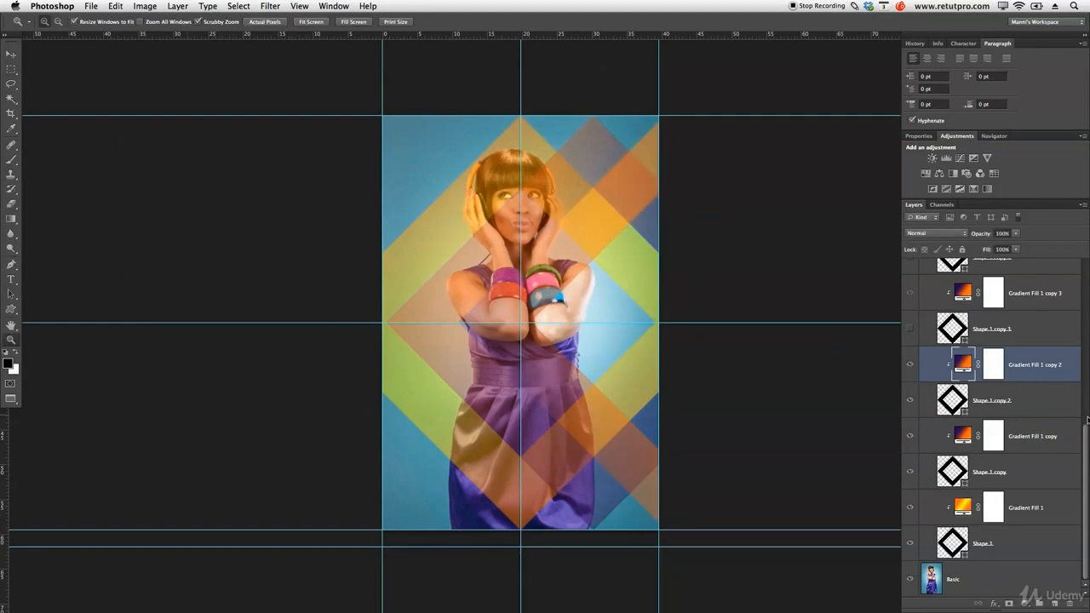
Make Shape 1 copy 3 visible, change its clipped gradient to the Orange, Yellow, Orange preset and rotate the gradient's angle
scroll(1089, 419, "up", 1)
left_click(909, 357)
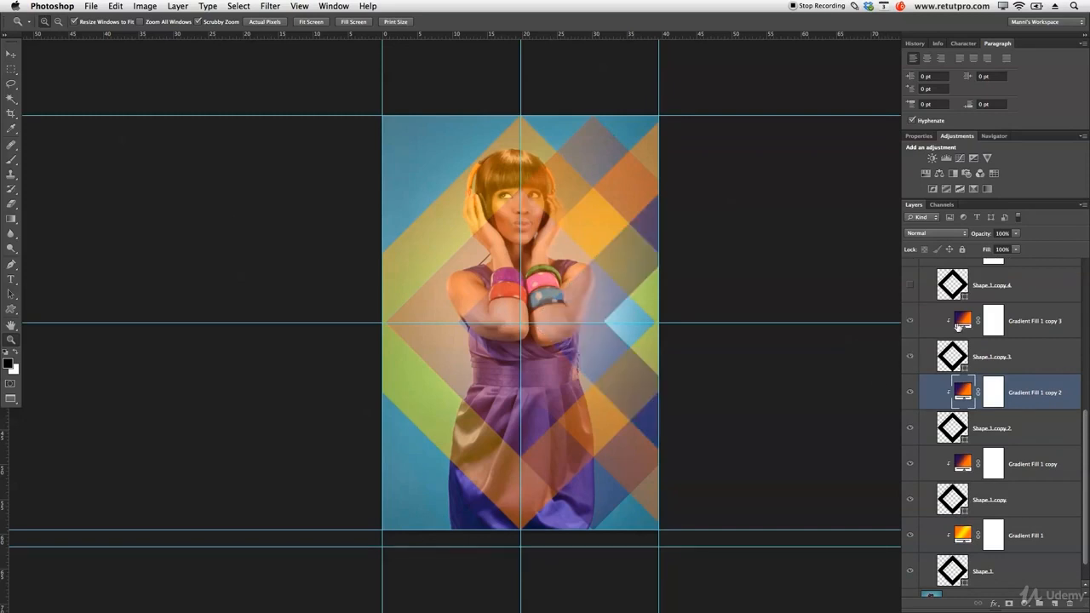
double_click(959, 324)
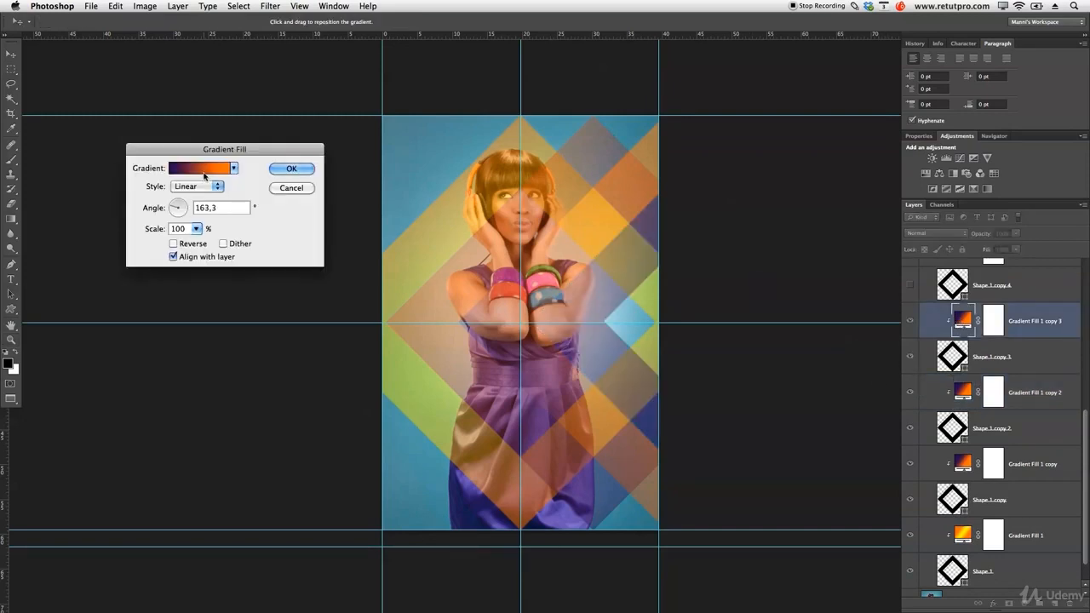
left_click(205, 176)
left_click_drag(792, 307, 805, 172)
left_click(840, 214)
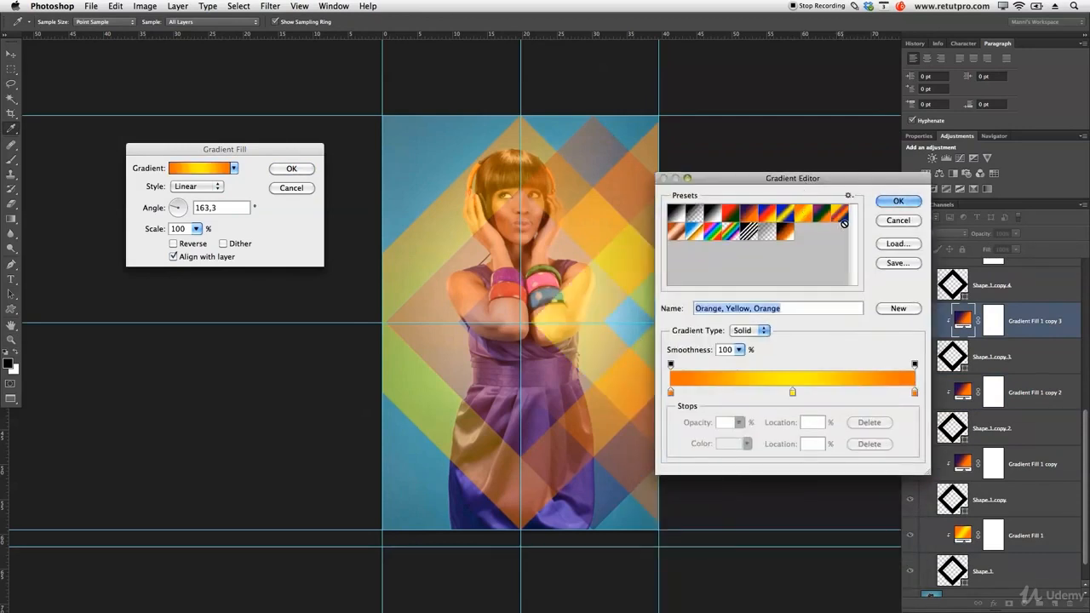
left_click(889, 204)
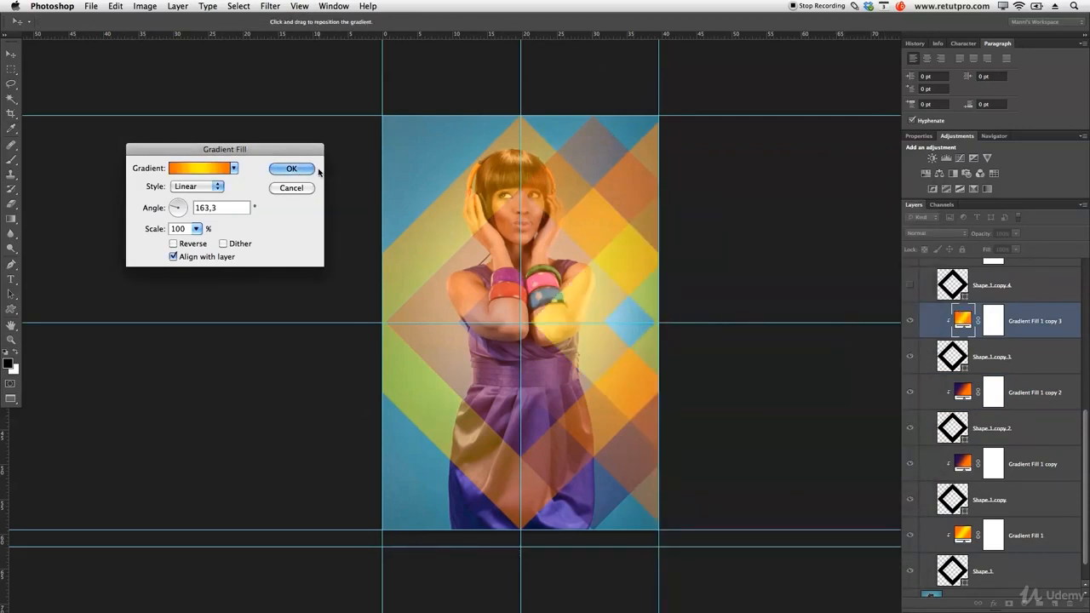
left_click_drag(177, 207, 184, 220)
left_click(291, 168)
key("z")
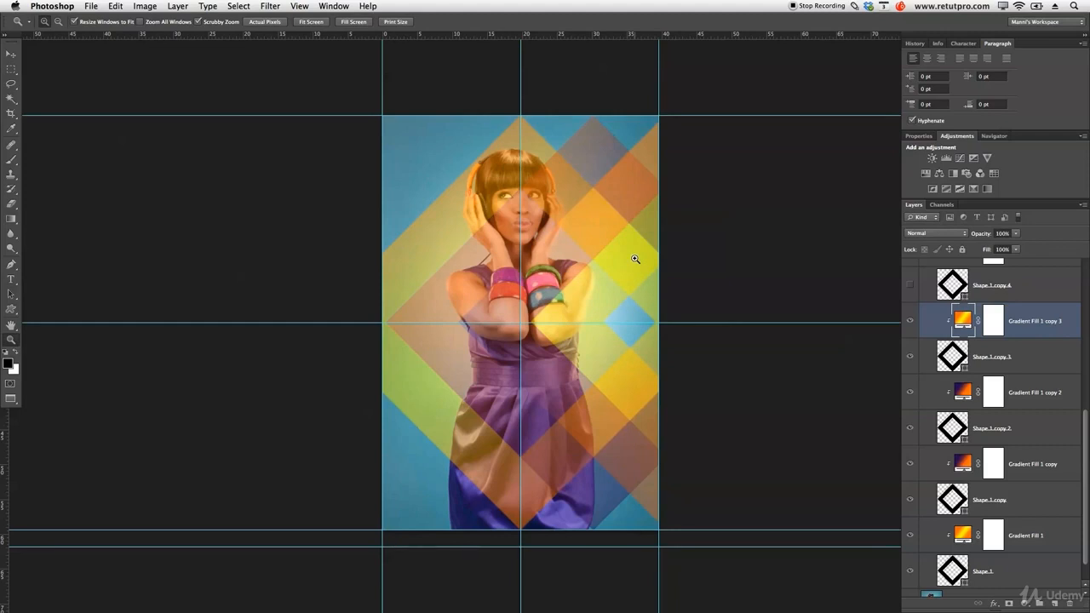
Make Shape 1 copy 4 visible and change its clipped gradient to the Spectrum preset with an angle of 138.37°
left_click_drag(1085, 425, 1085, 385)
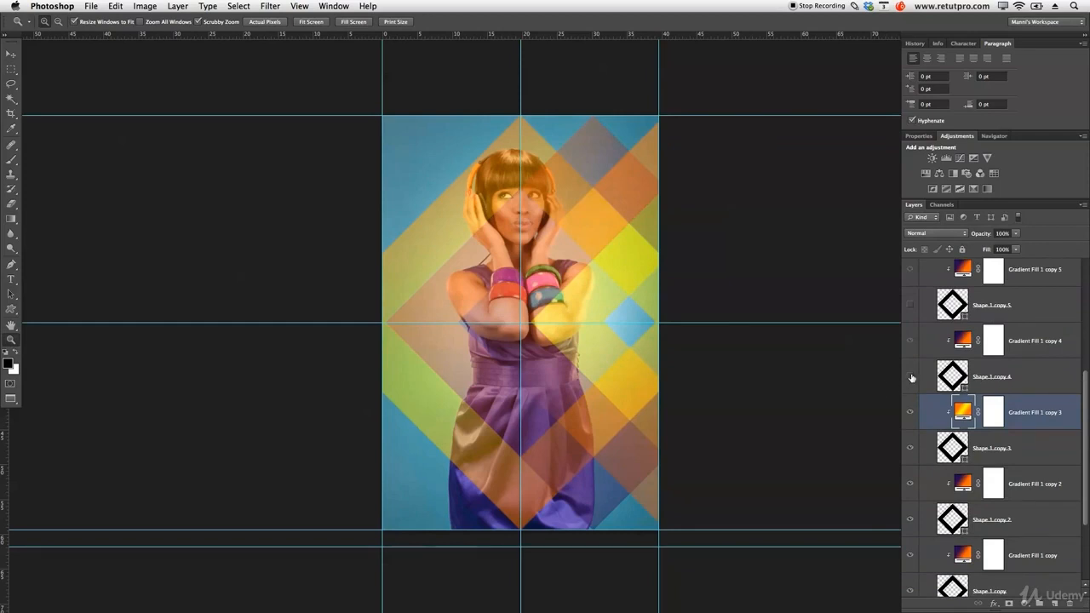
left_click(911, 377)
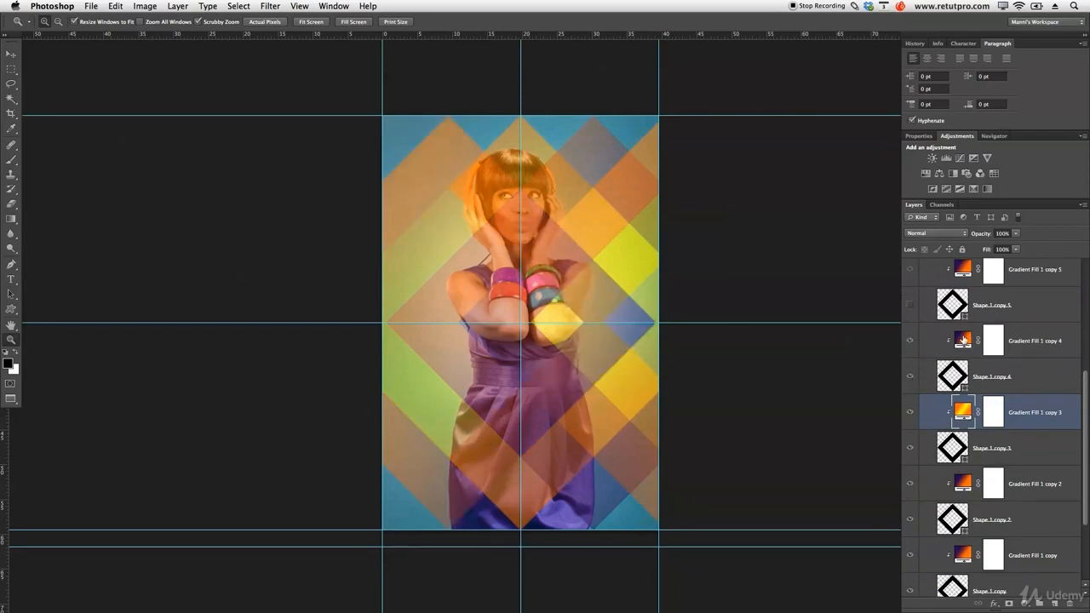
double_click(963, 340)
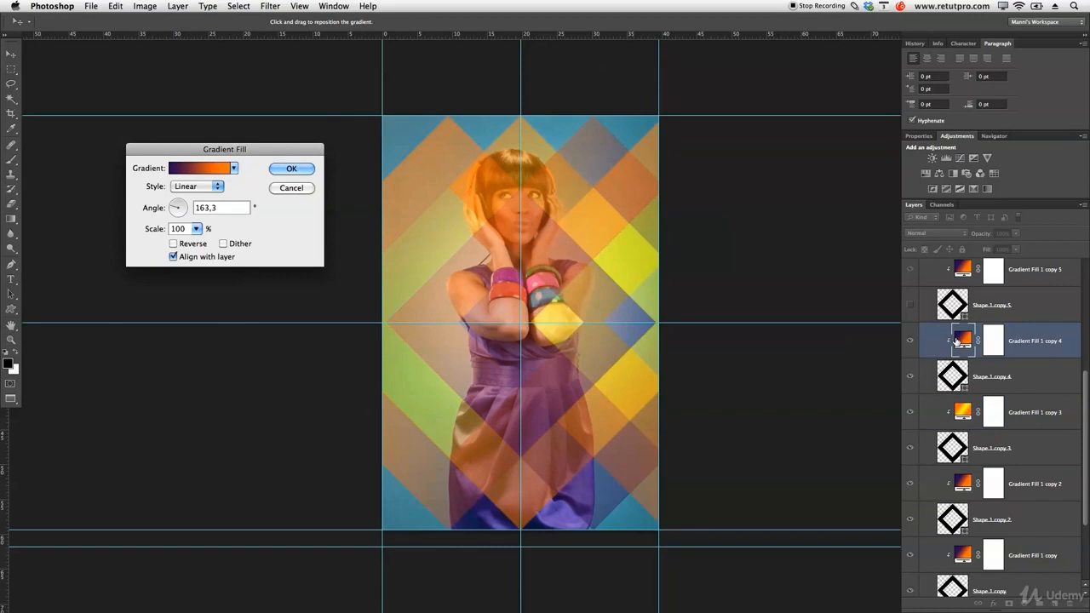
left_click(220, 168)
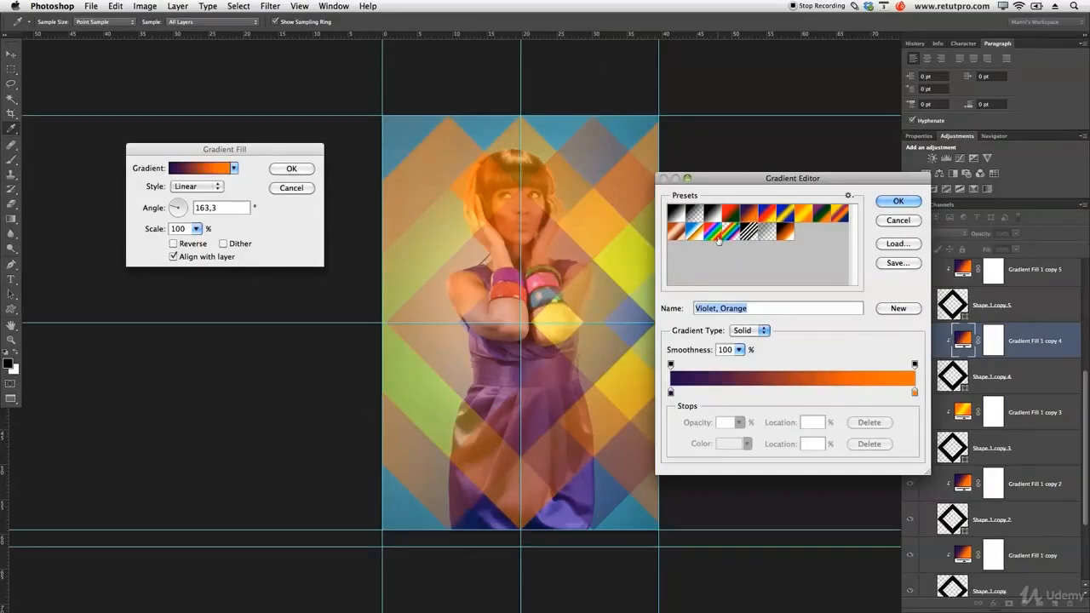
left_click(716, 233)
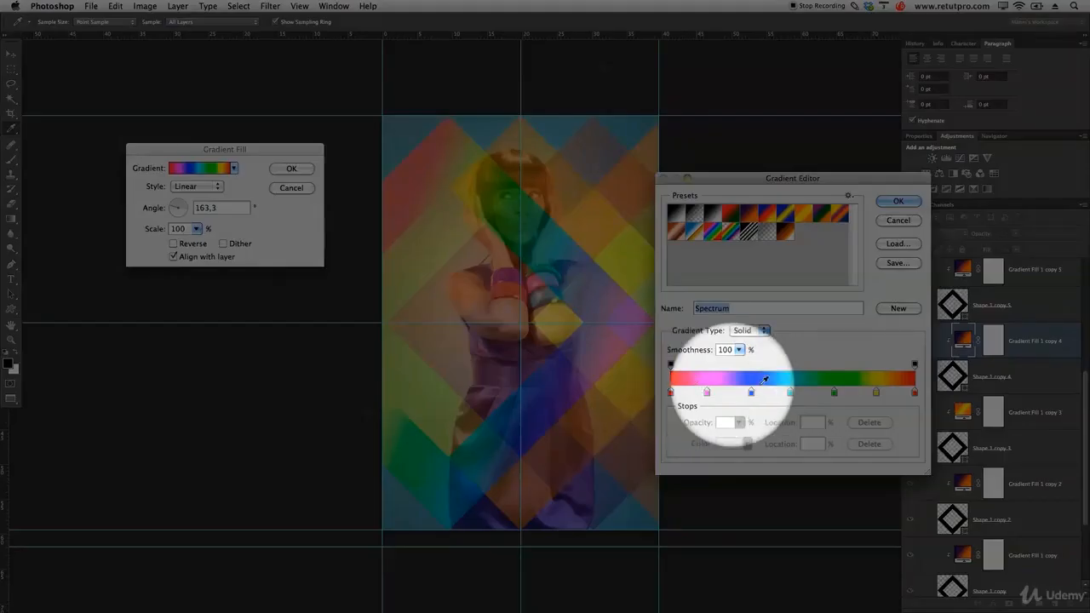
left_click(898, 201)
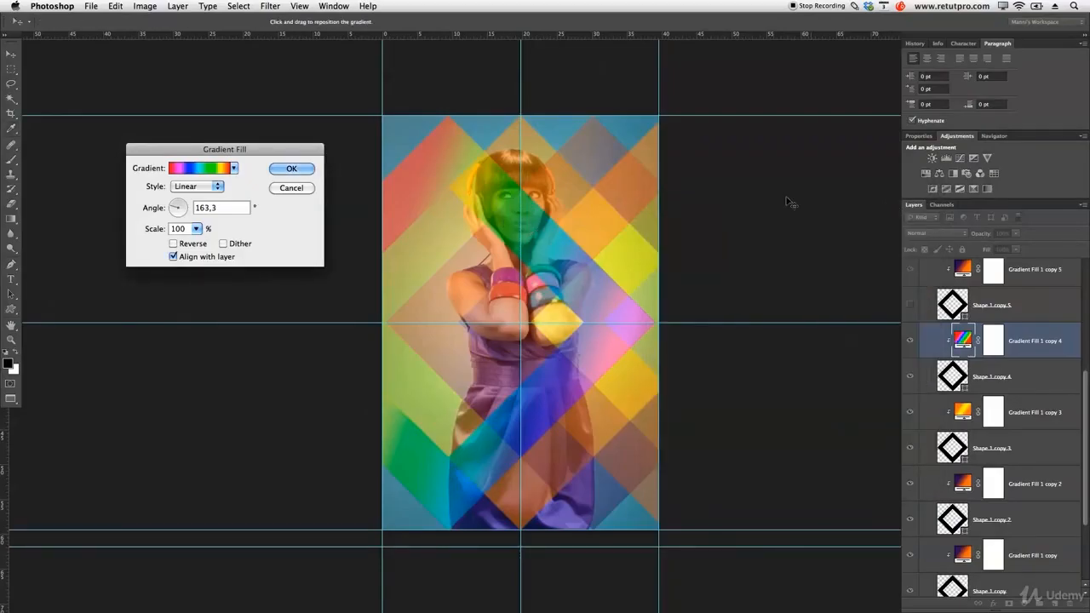
mouse_move(175, 213)
left_mouse_down()
mouse_move(184, 210)
mouse_move(175, 207)
left_mouse_up()
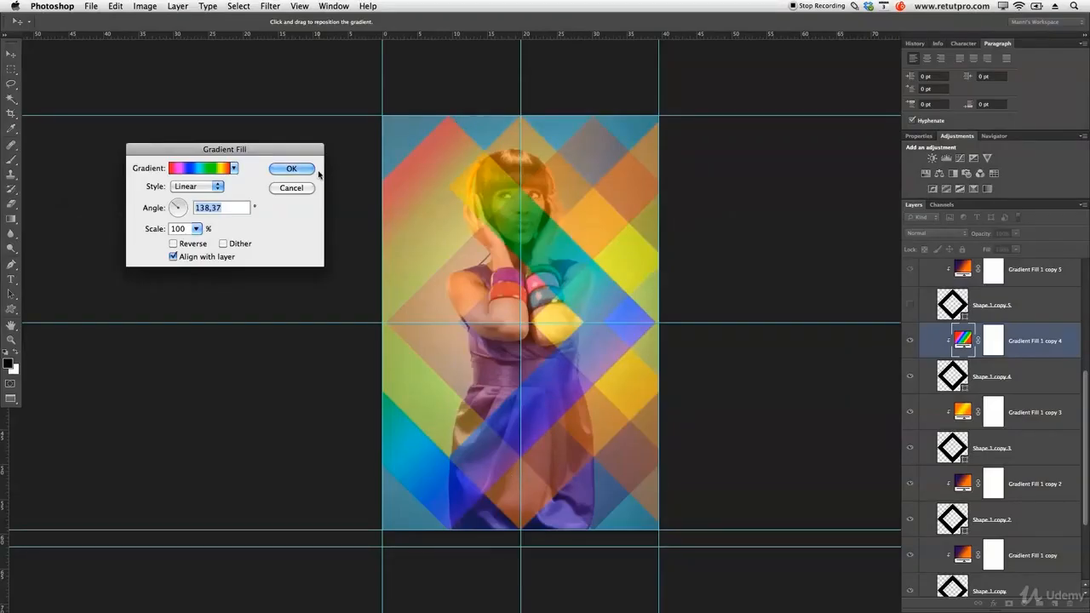
left_click(308, 169)
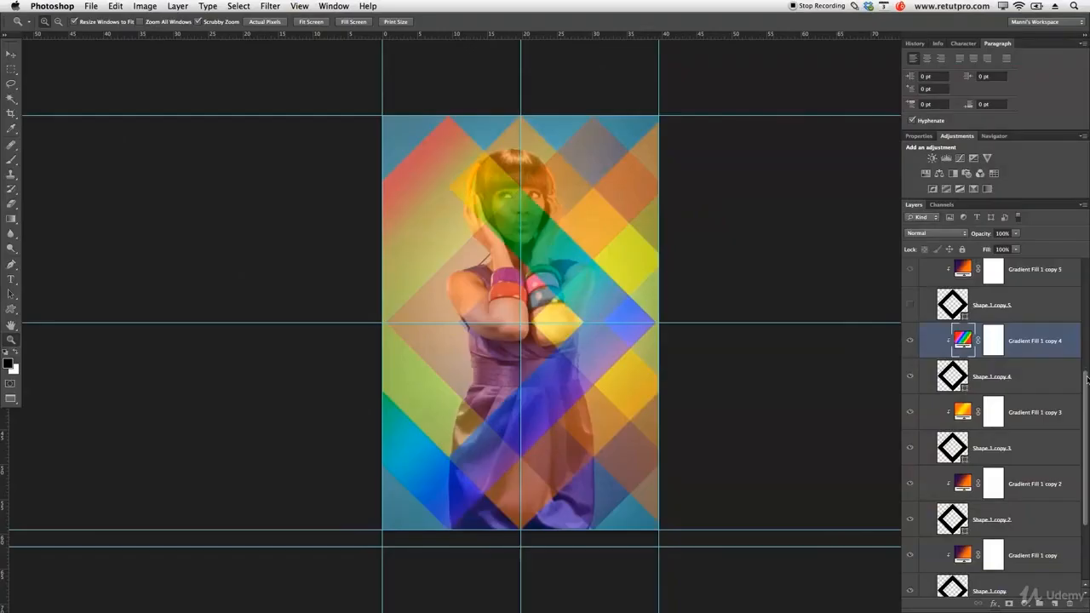
Make Shape 1 copy 5 and its clipped gradient fill visible and set the gradient's angle to 124.99°
left_click_drag(1088, 383, 1087, 349)
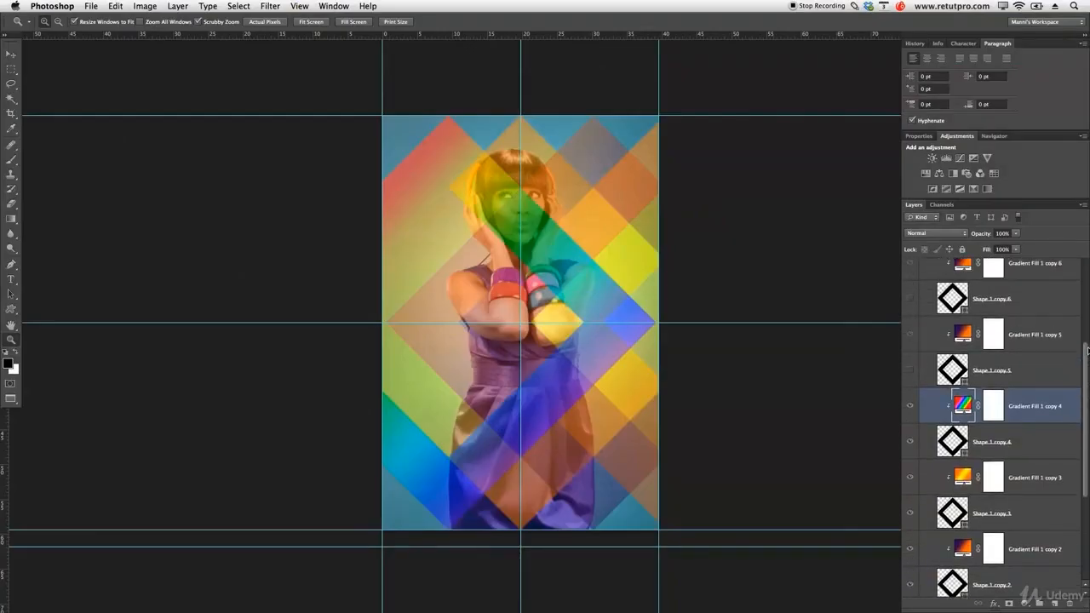
left_click(1027, 372)
left_click(909, 333)
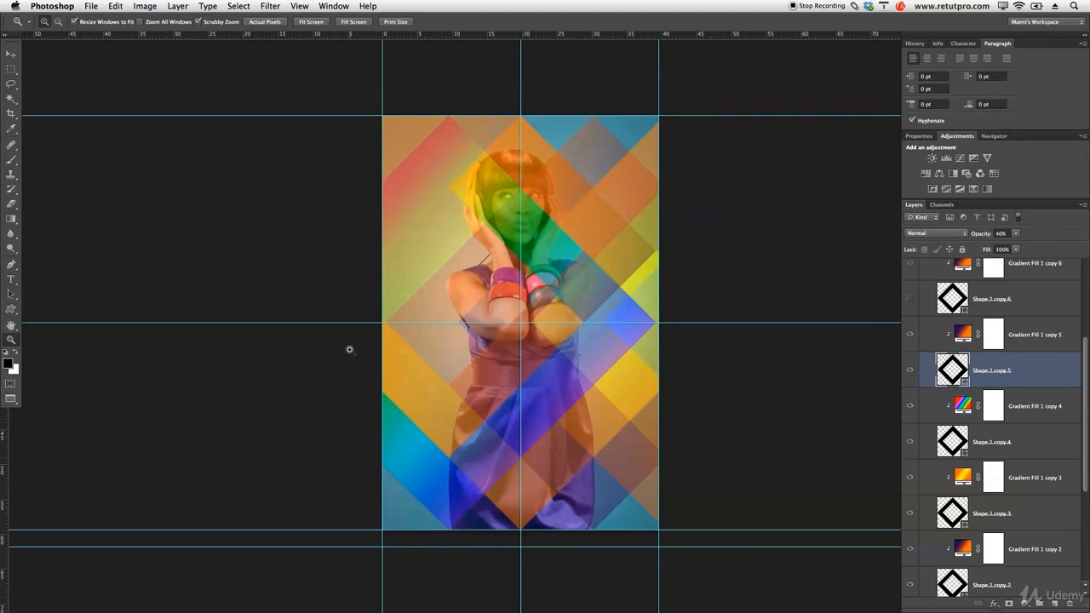
double_click(961, 334)
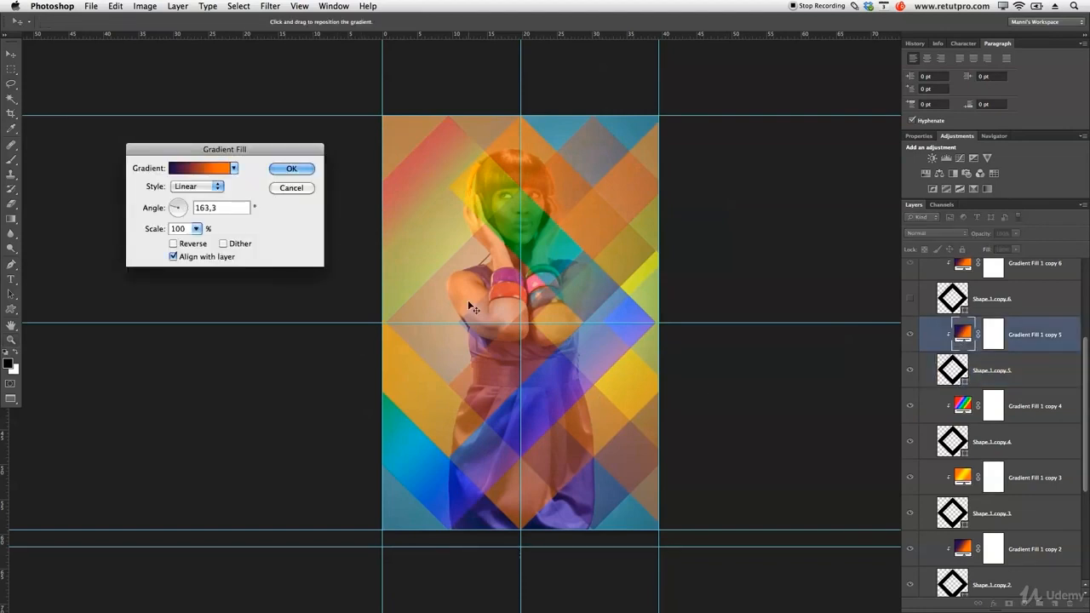
left_click_drag(175, 211, 175, 207)
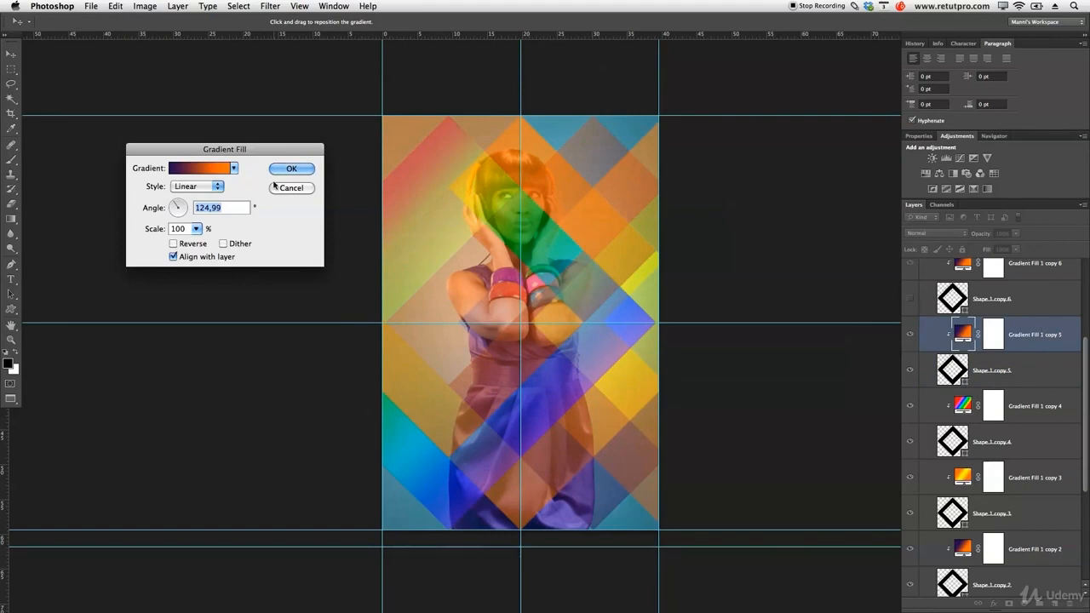
key("Return")
Make Shape 1 copy 6 and its clipped gradient fill visible and rotate the gradient to a different angle
scroll(1087, 344, "up", 3)
left_click(910, 402)
left_click(910, 370)
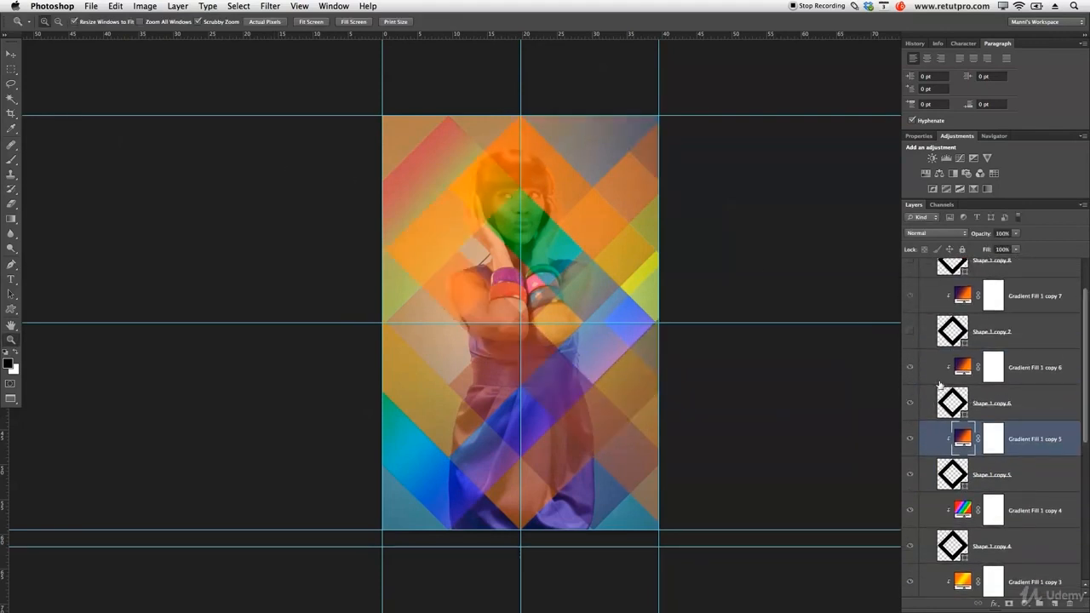
scroll(993, 375, "up", 1)
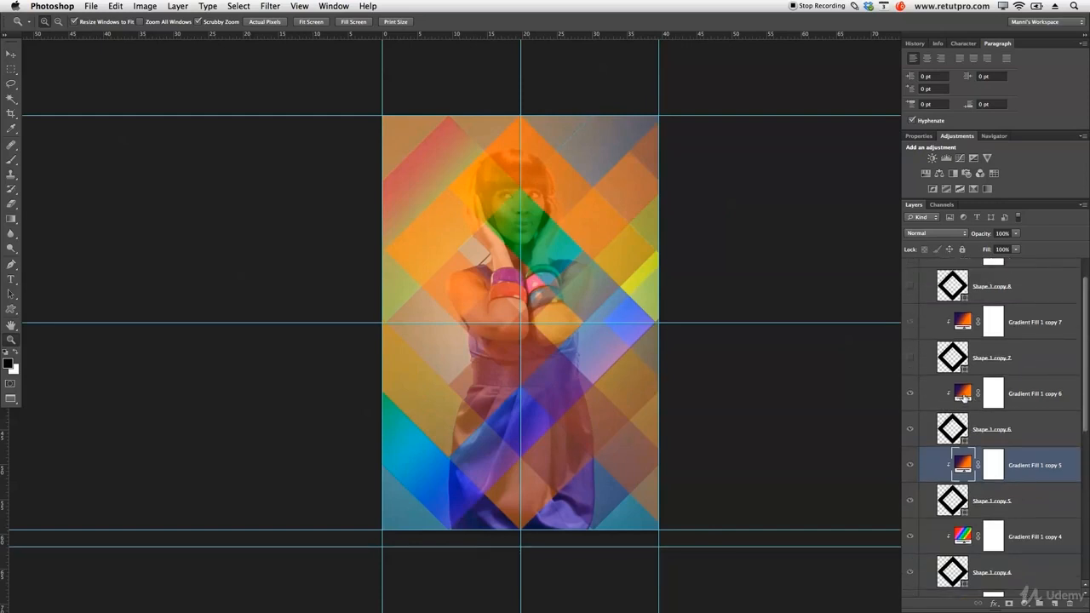
double_click(964, 395)
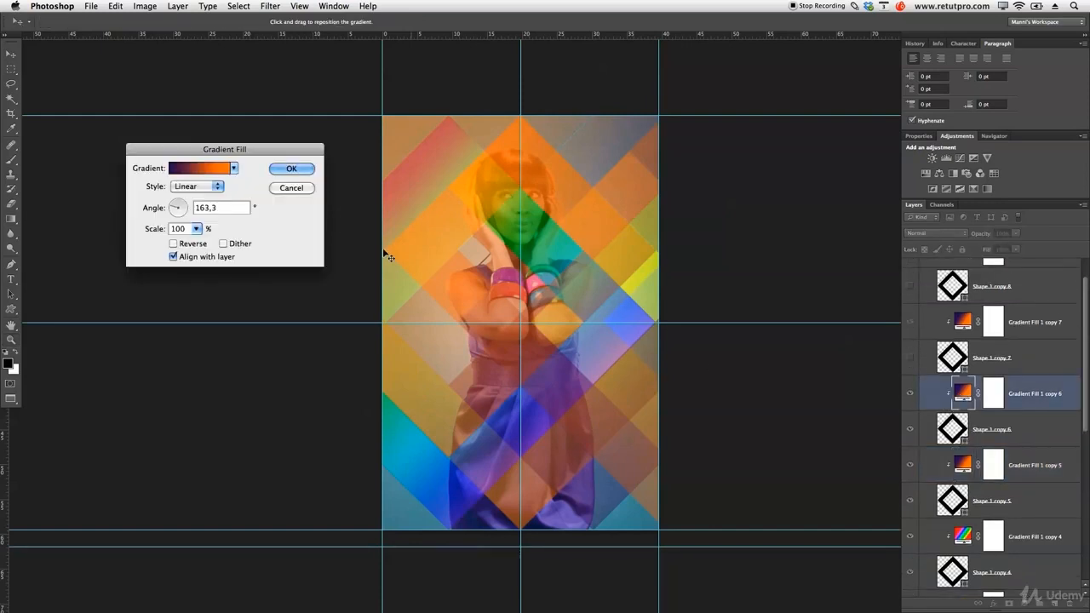
left_click(176, 206)
key("Return")
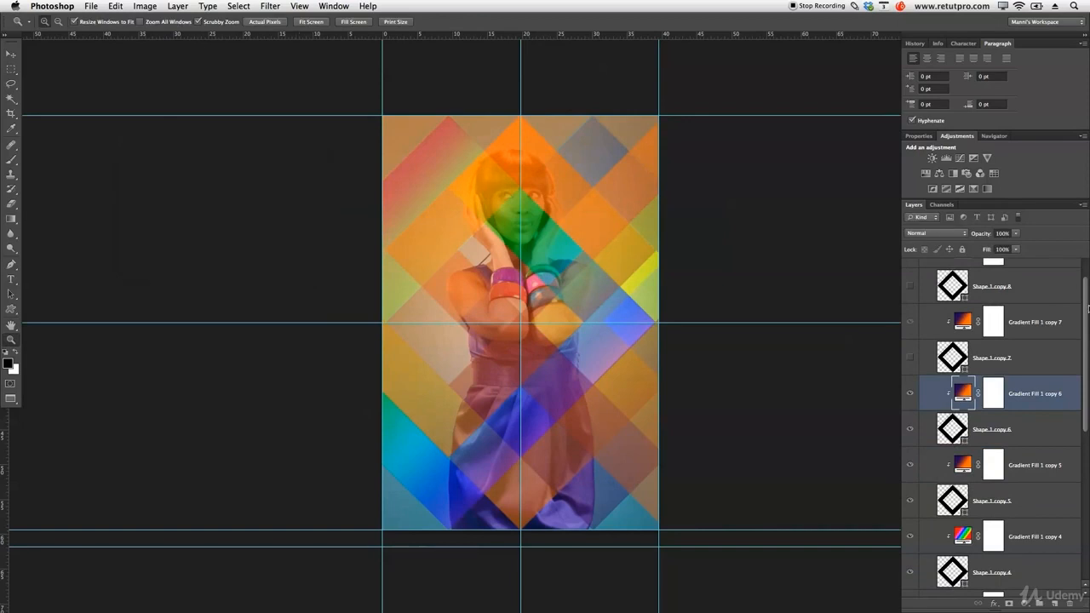
Make Shape 1 copy 7 visible and change its clipped gradient to the Orange, Yellow, Orange preset
scroll(1088, 309, "up", 2)
left_click(913, 396)
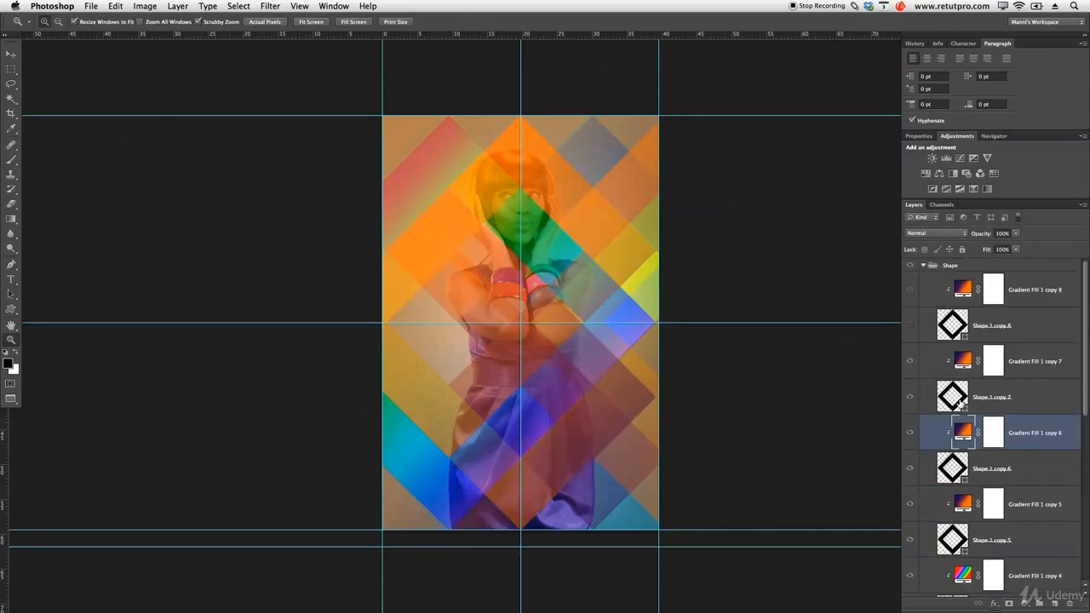
left_click(999, 394)
left_click(1038, 372)
double_click(963, 361)
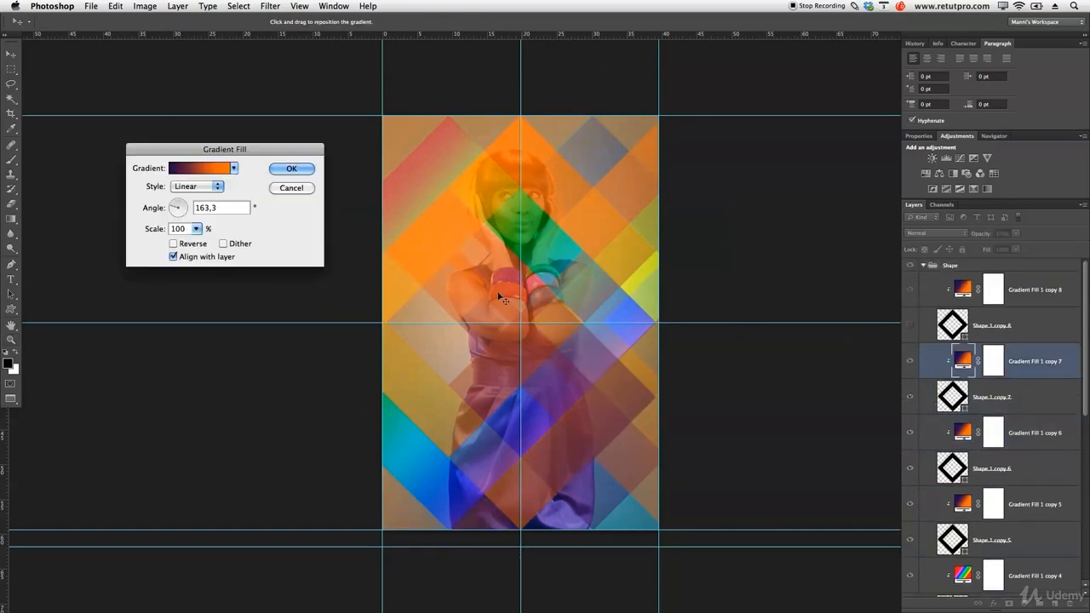
left_click(201, 168)
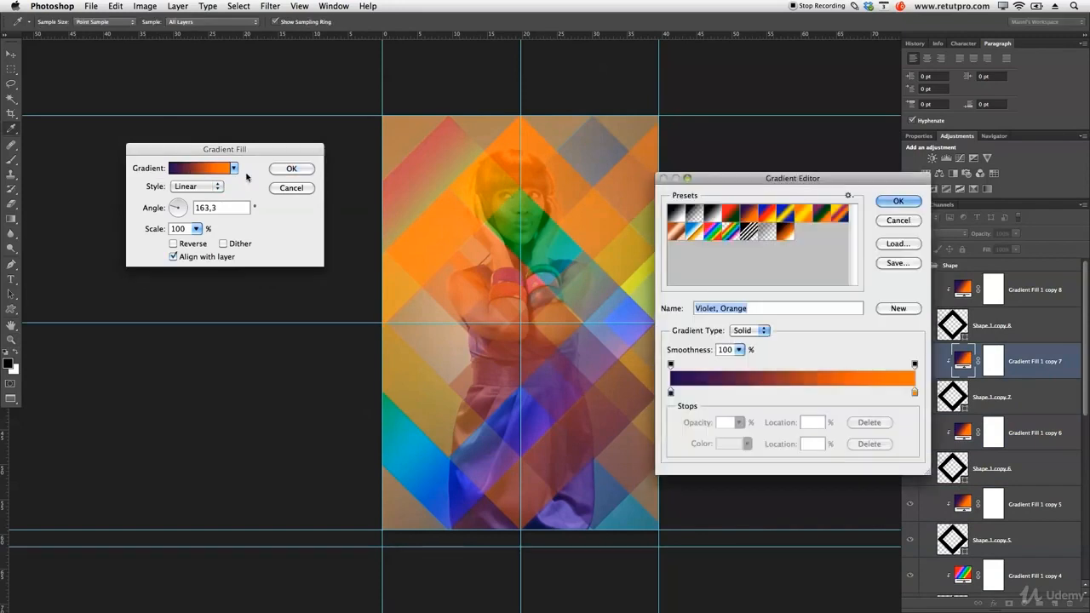
left_click(804, 218)
left_click(898, 201)
left_click(291, 168)
key("z")
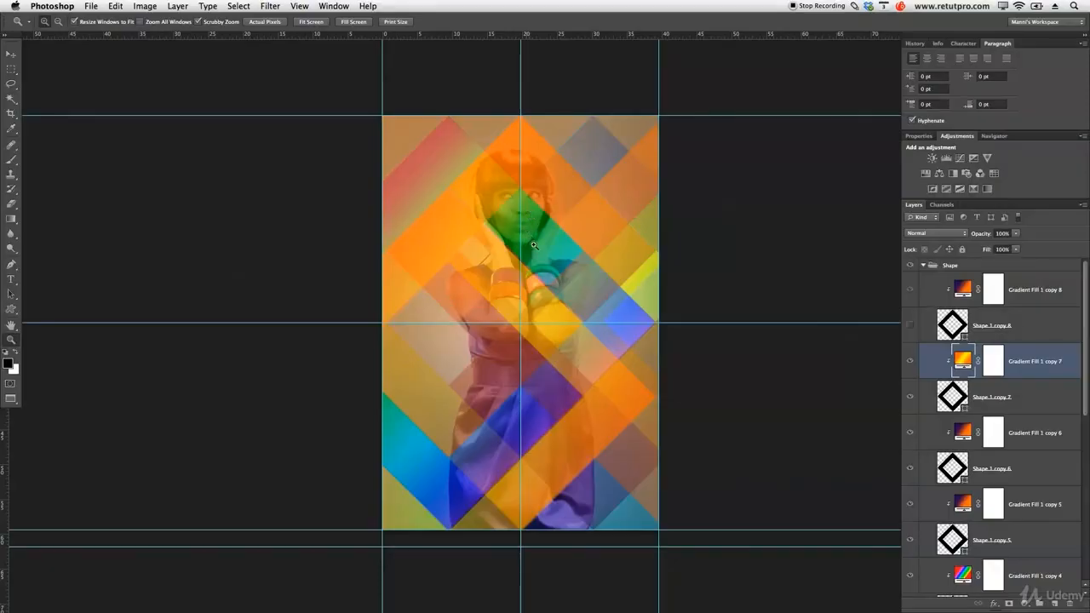
Make Shape 1 copy 8 and its clipped gradient fill visible and set the gradient's angle to 180°
left_click(910, 326)
left_click(920, 292)
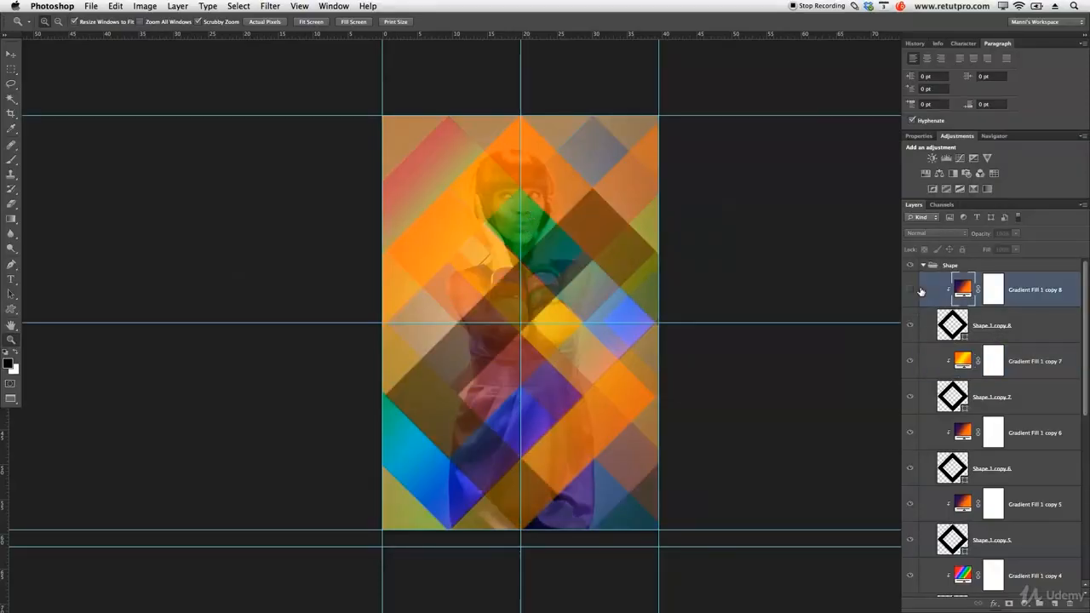
left_click(909, 290)
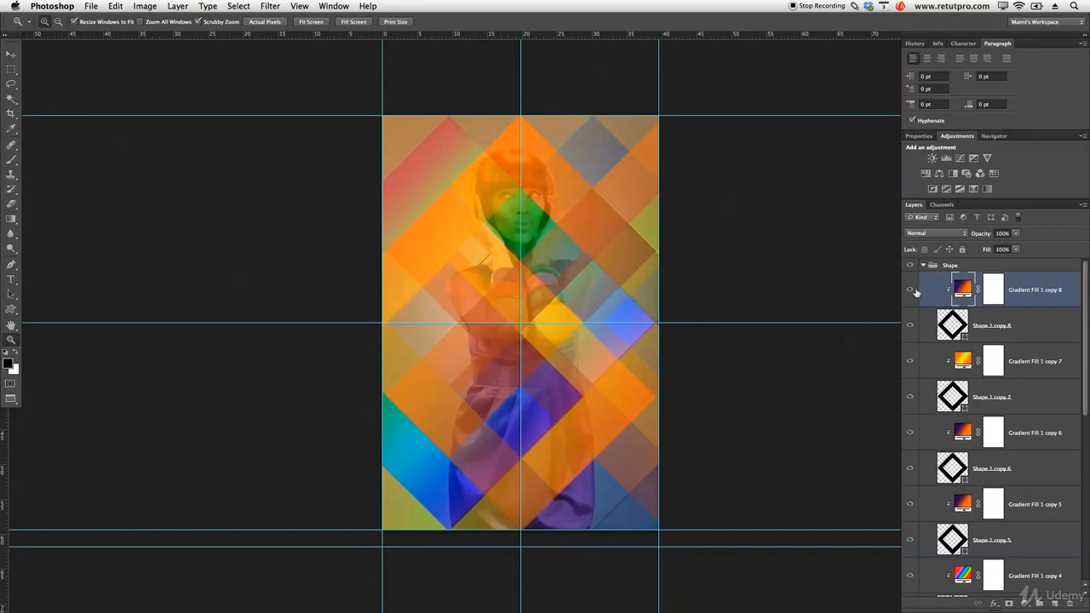
double_click(965, 289)
left_click(182, 213)
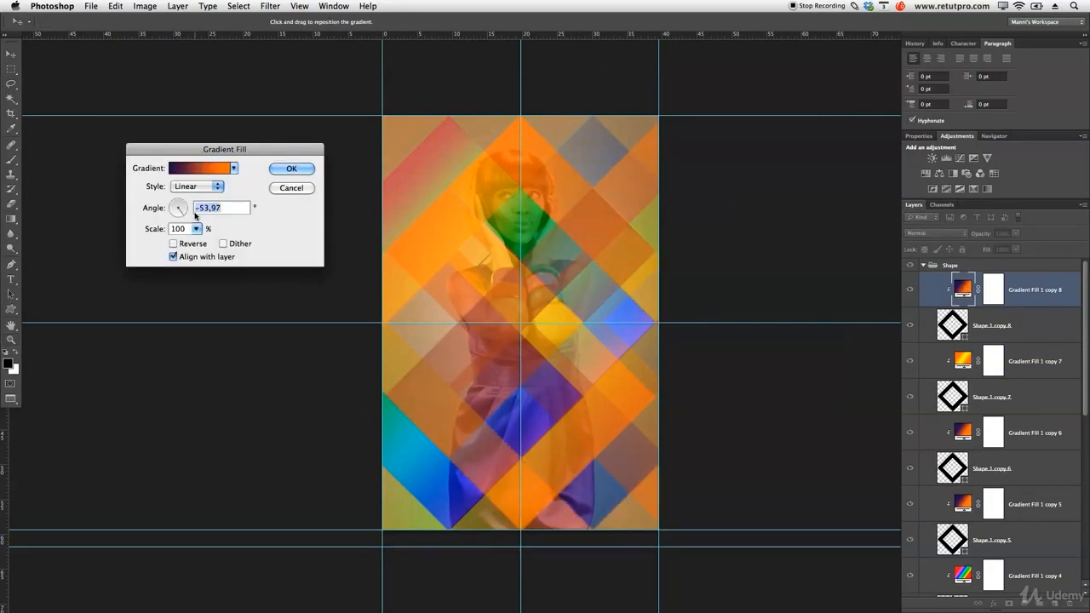
left_click(184, 213)
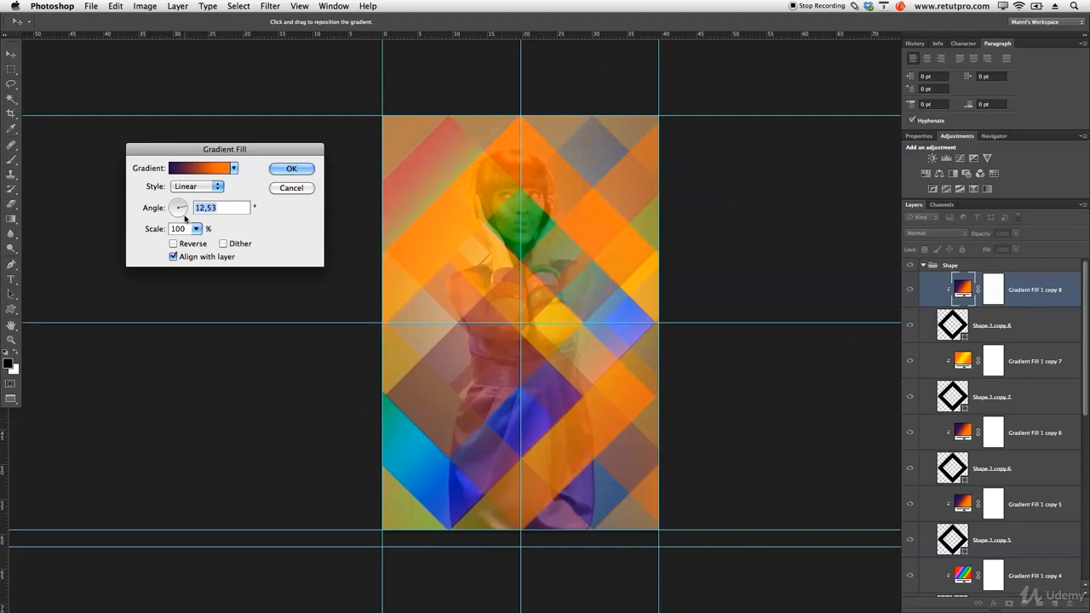
left_click(171, 211)
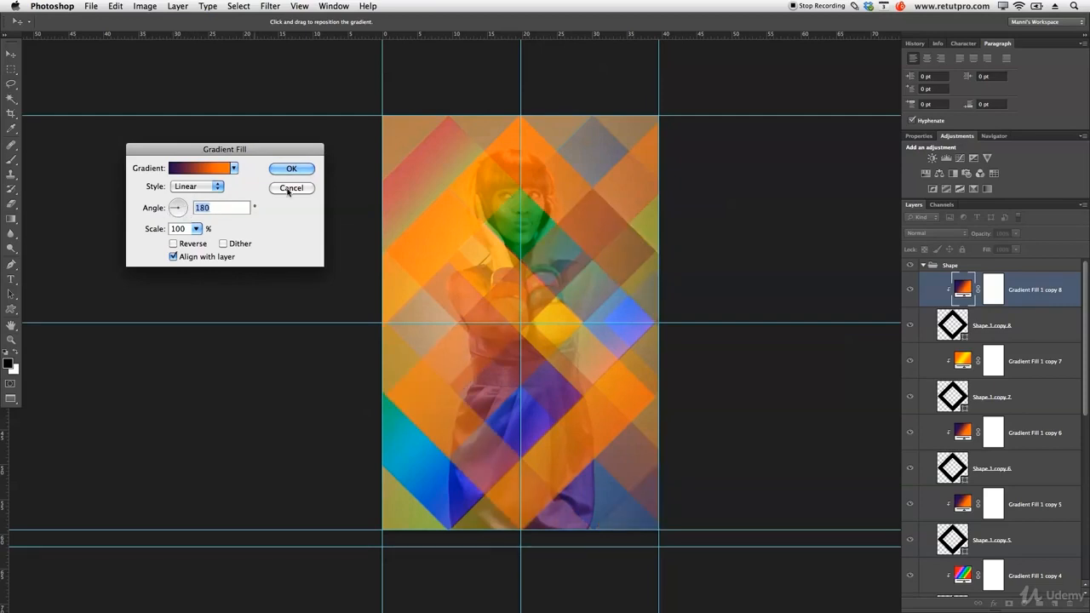
Try several gradient presets on Gradient Fill 1 copy 8 and apply Yellow, Violet, Orange, Blue
left_click(201, 168)
left_click(802, 215)
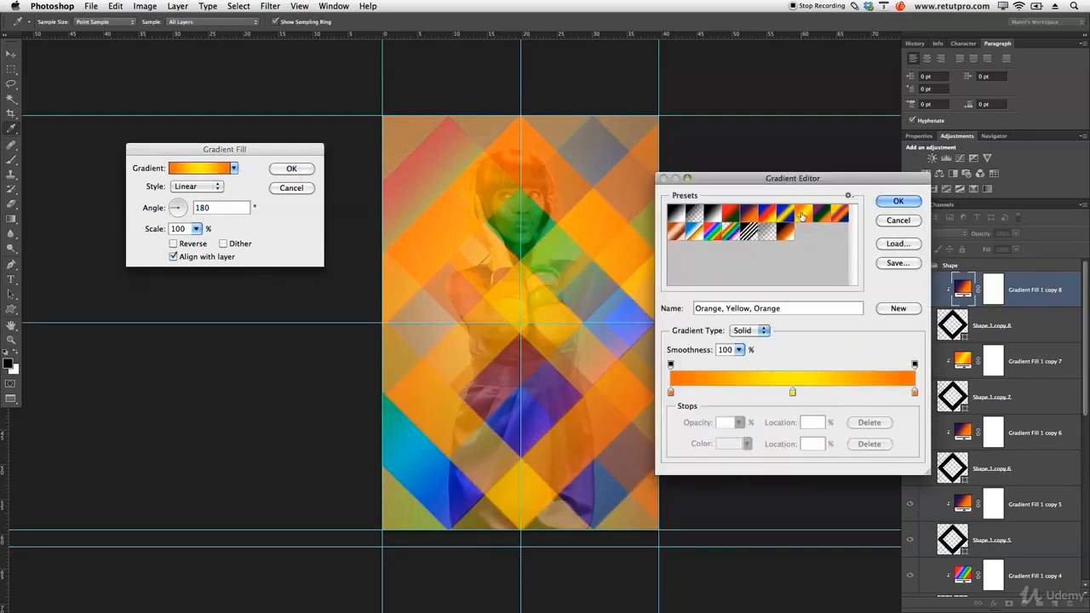
left_click(789, 215)
left_click(802, 217)
left_click(820, 215)
left_click(839, 214)
left_click(822, 214)
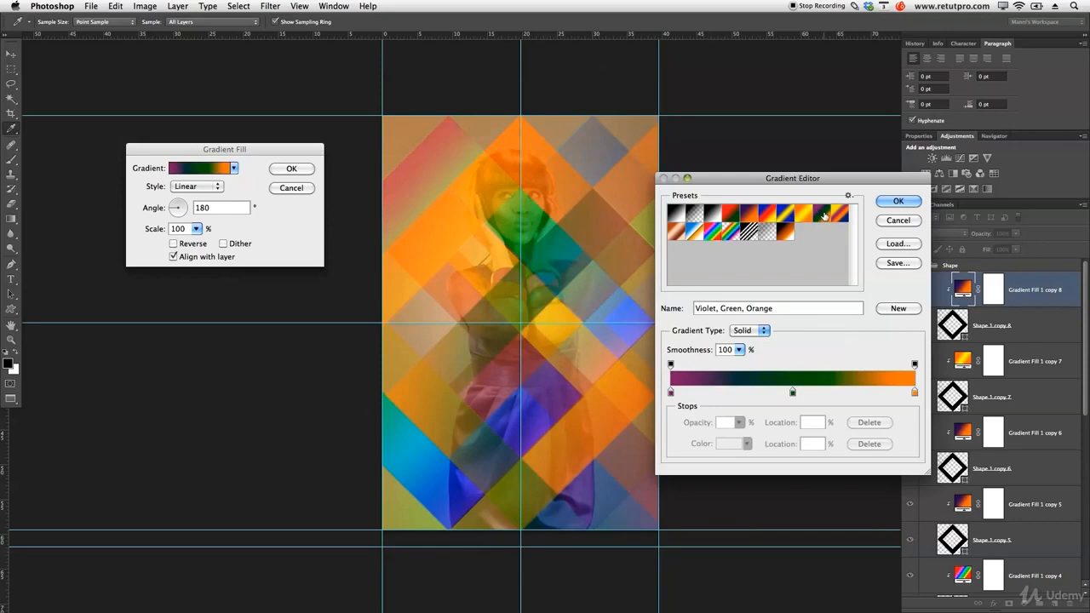
left_click(839, 216)
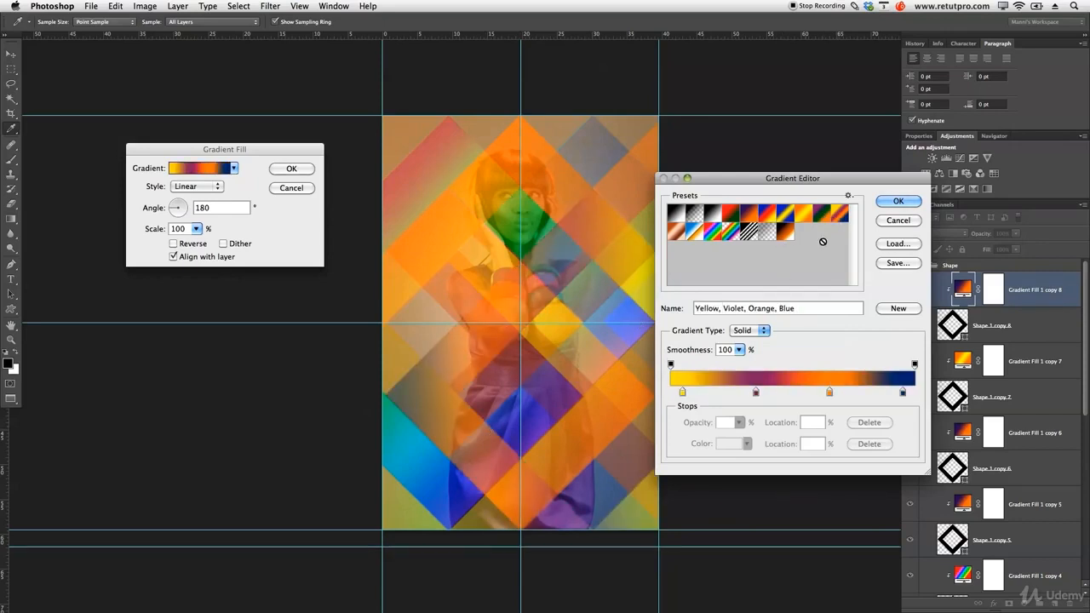
left_click(898, 201)
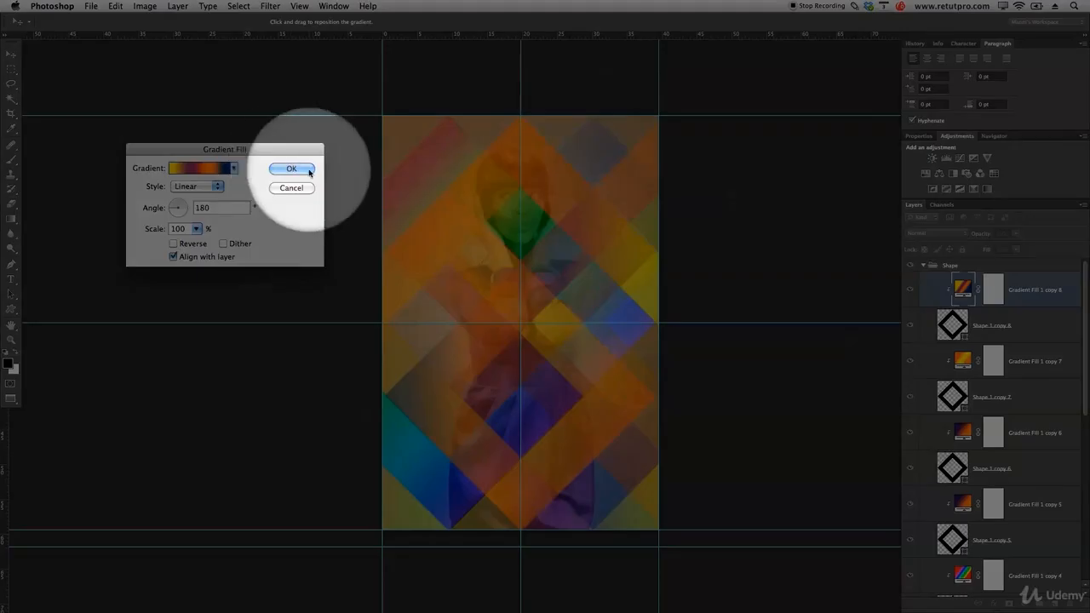
left_click(291, 169)
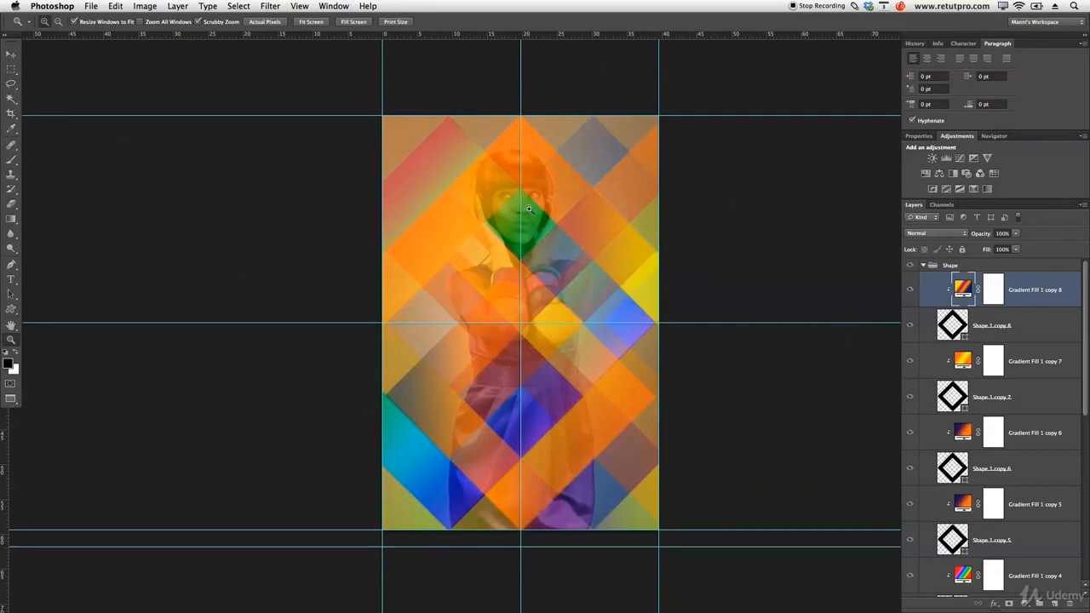
Collapse the Shape group and lower its opacity to 63%
left_click(923, 267)
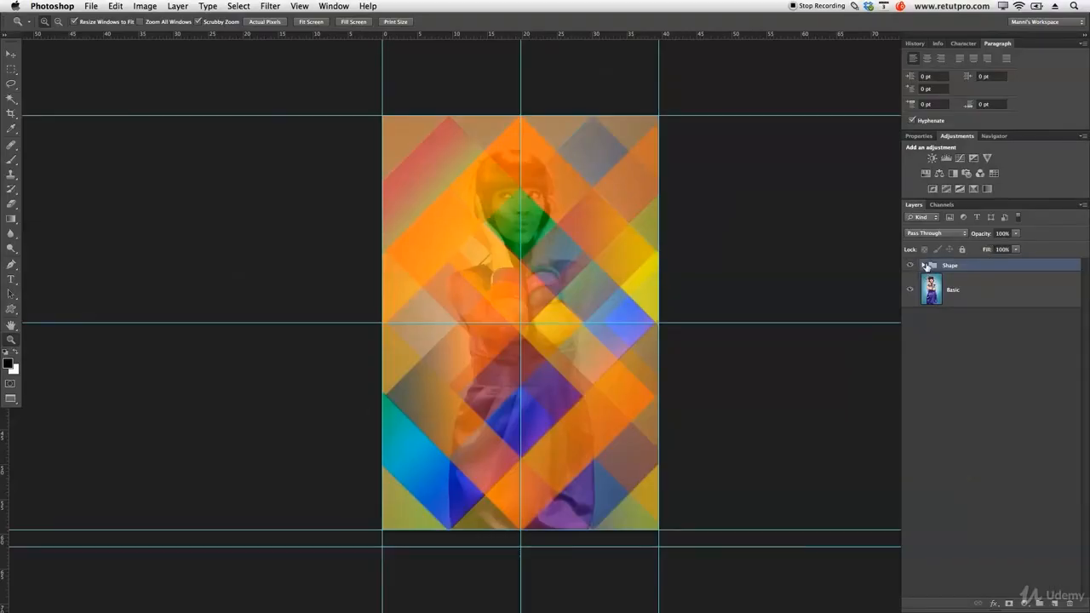
left_click_drag(980, 236, 960, 236)
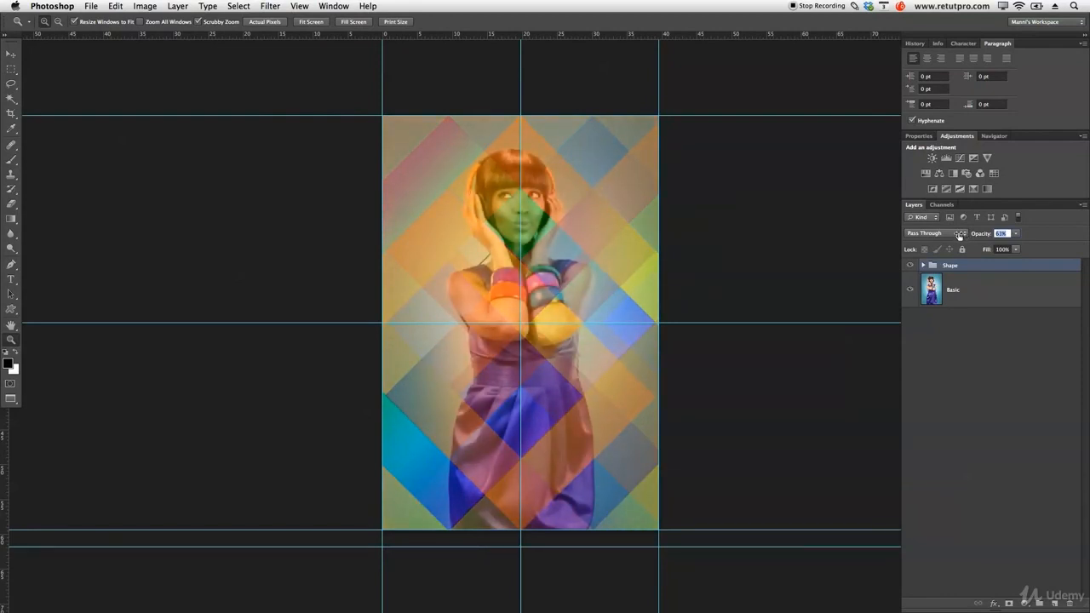
Compare the portrait with the Shape group hidden and shown
left_click(910, 267)
left_click(911, 267)
left_click(911, 267)
left_click(911, 267)
left_click(911, 267)
left_click(911, 266)
left_click(911, 267)
left_click(911, 266)
Duplicate the Basic photo layer and place the copy above the Shape group
left_click(1001, 295)
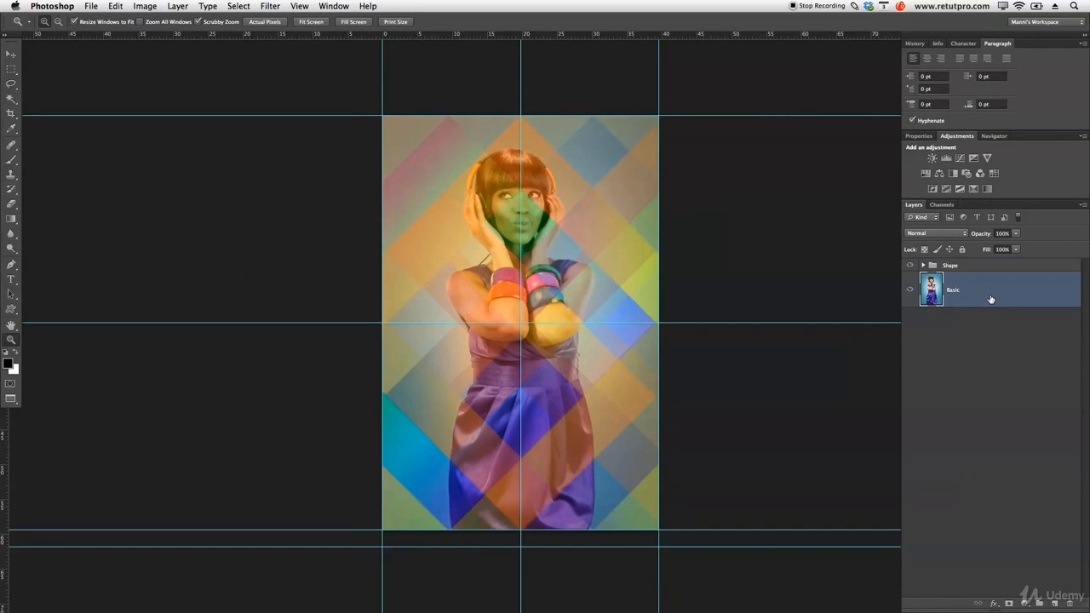
key("super+j")
left_click_drag(954, 290, 978, 267)
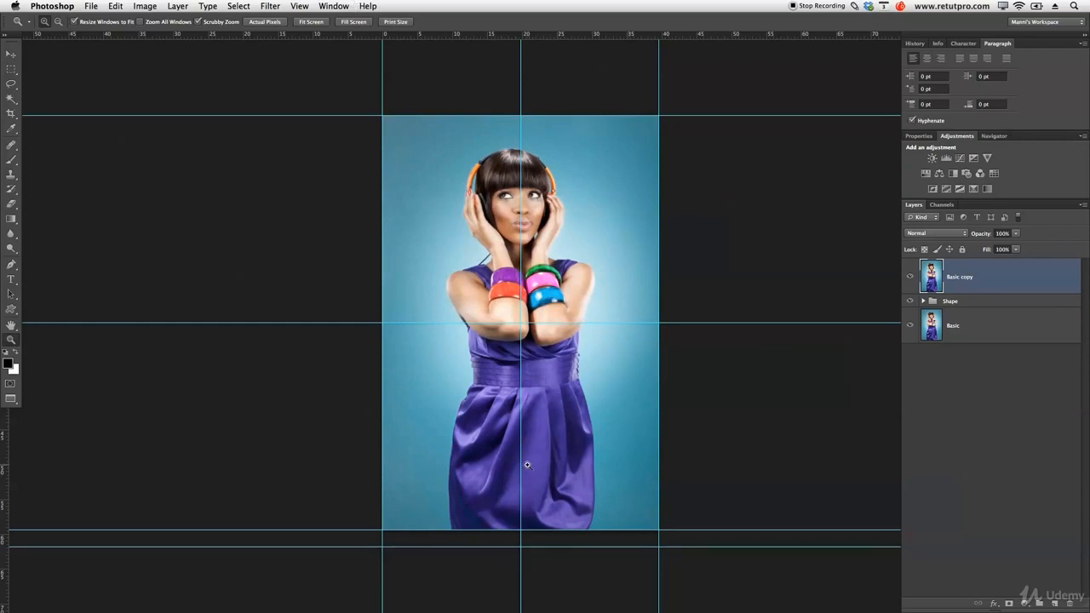
Clear all guides from the document
key("v")
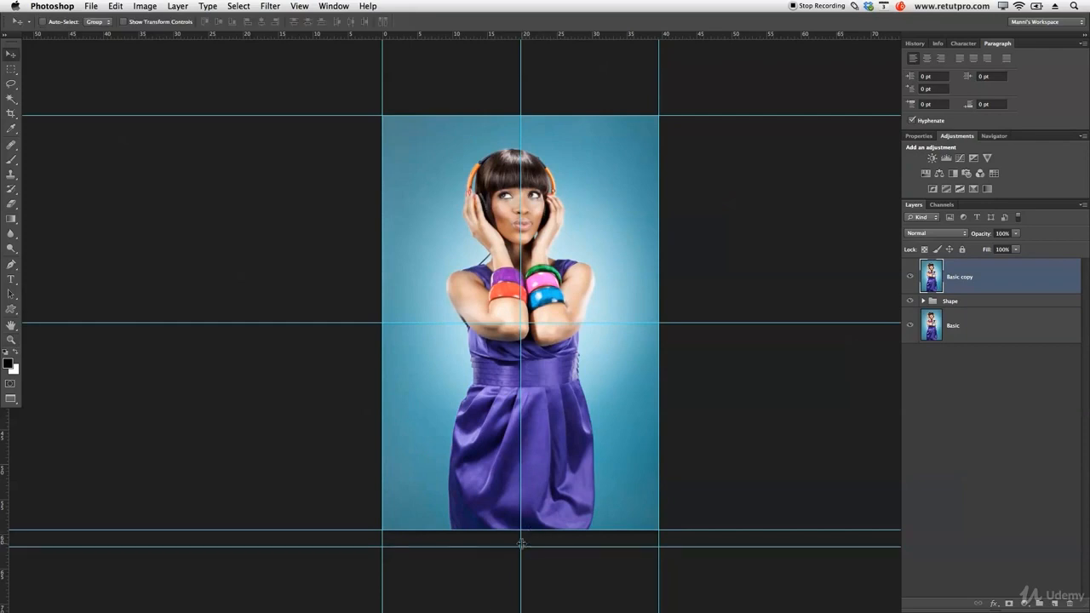
left_click(332, 6)
mouse_move(299, 6)
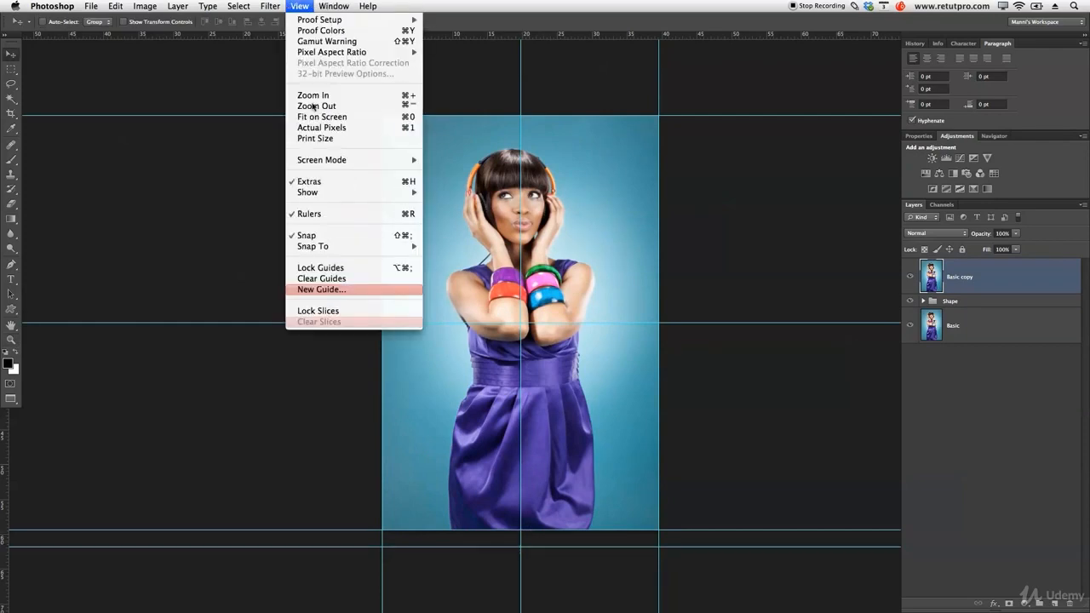
left_click(336, 279)
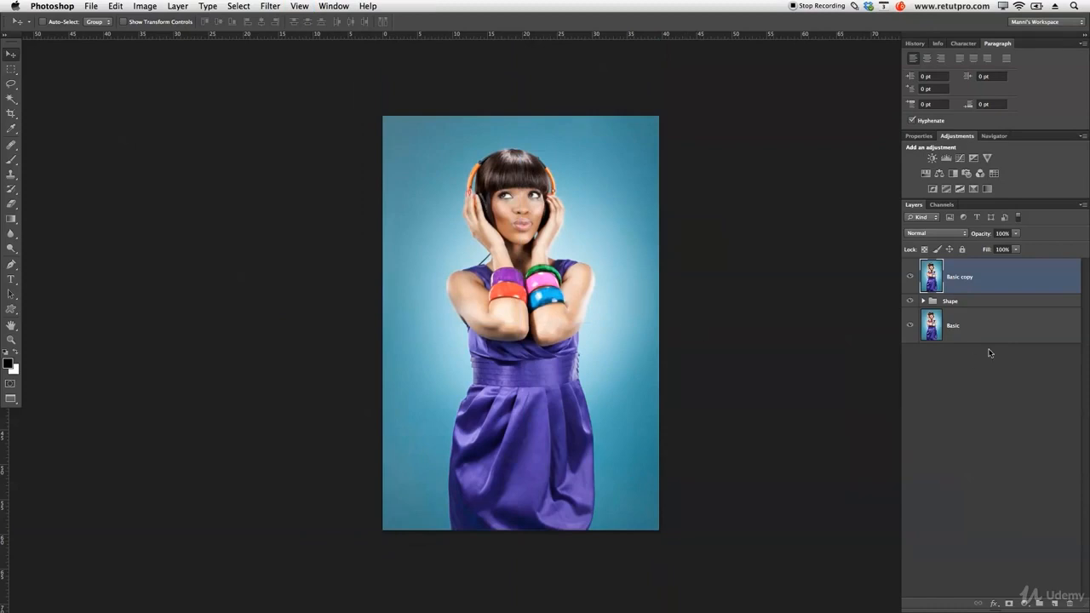
Compare the image with the Basic copy layer hidden and shown, and rename that layer skin
left_click(911, 278)
left_click(911, 278)
left_click(911, 278)
left_click(911, 278)
left_click(911, 278)
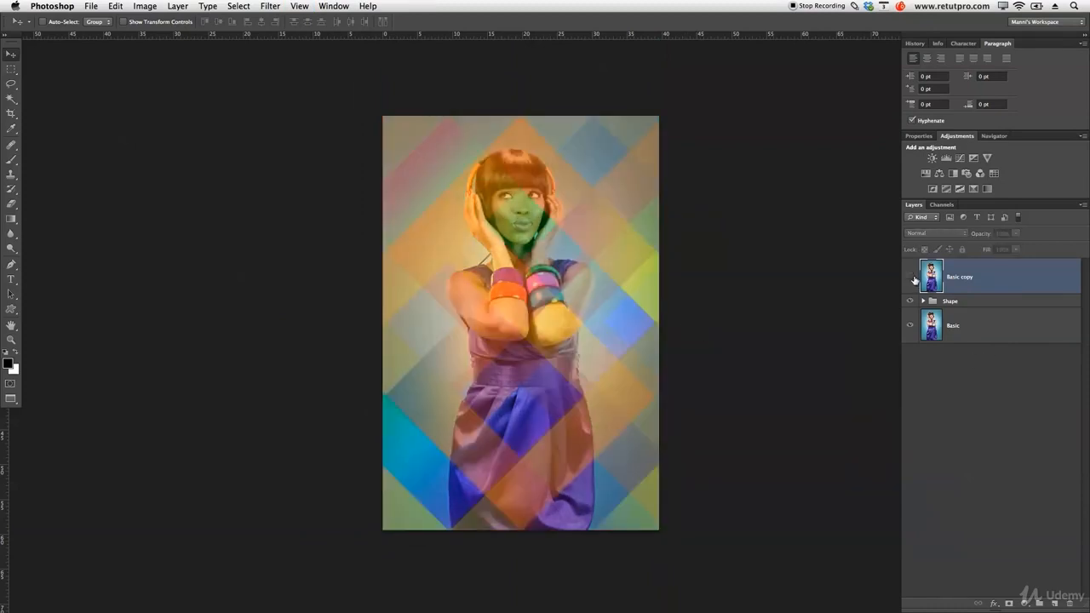
left_click(911, 277)
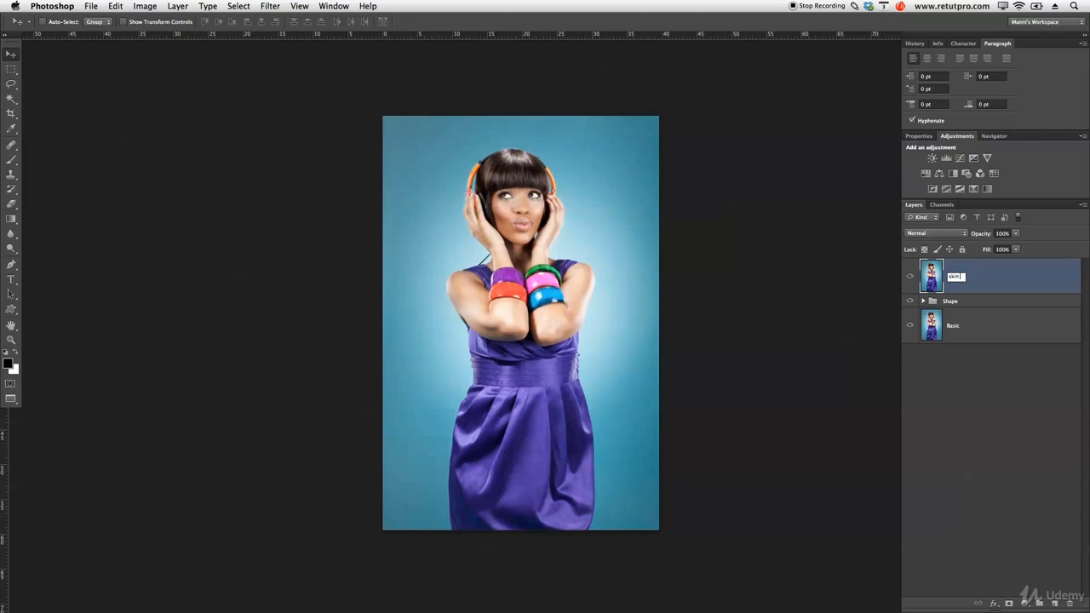
key("Return")
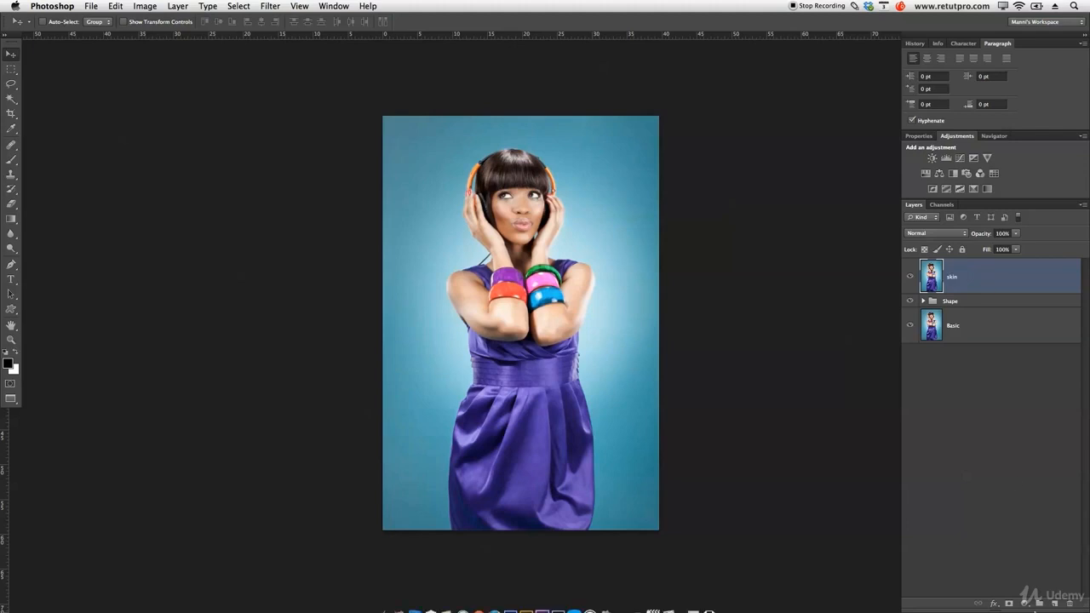
Add a black layer mask to the skin layer and set the Brush tool to paint with white
left_click(1013, 602, "alt")
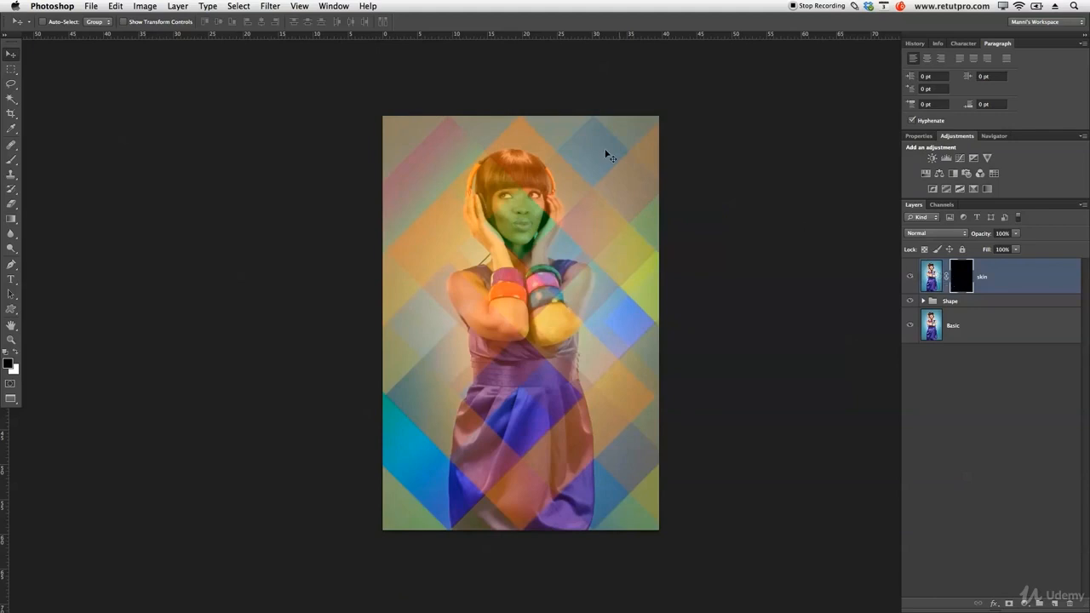
key("b")
left_click(15, 351)
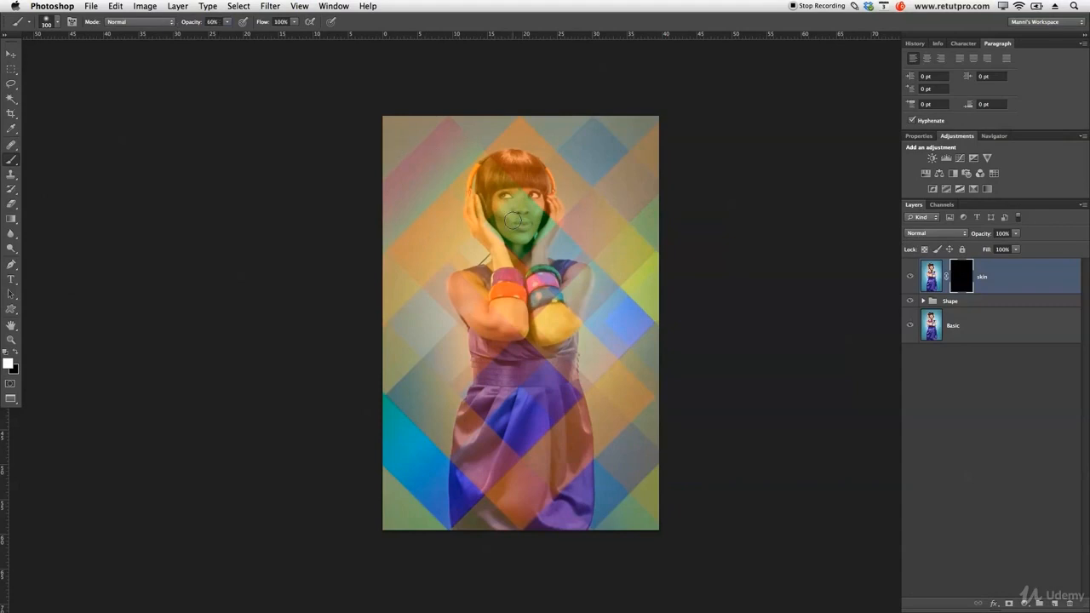
Enlarge the brush to 1109 px and soften its hardness to 30%
mouse_move(529, 341)
left_mouse_down("ctrl+alt")
mouse_move(572, 334)
mouse_move(544, 320)
left_mouse_up("ctrl+alt")
left_click_drag(543, 373, 538, 361, "ctrl+alt")
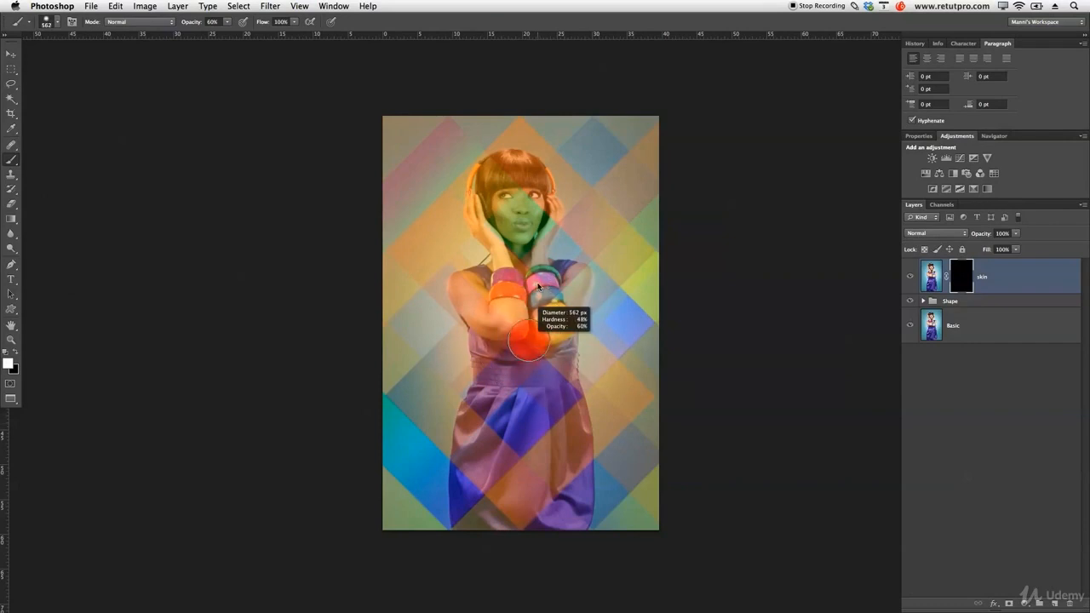
mouse_move(537, 195)
left_mouse_down("ctrl+alt")
mouse_move(548, 200)
mouse_move(554, 405)
mouse_move(535, 407)
left_mouse_up("ctrl+alt")
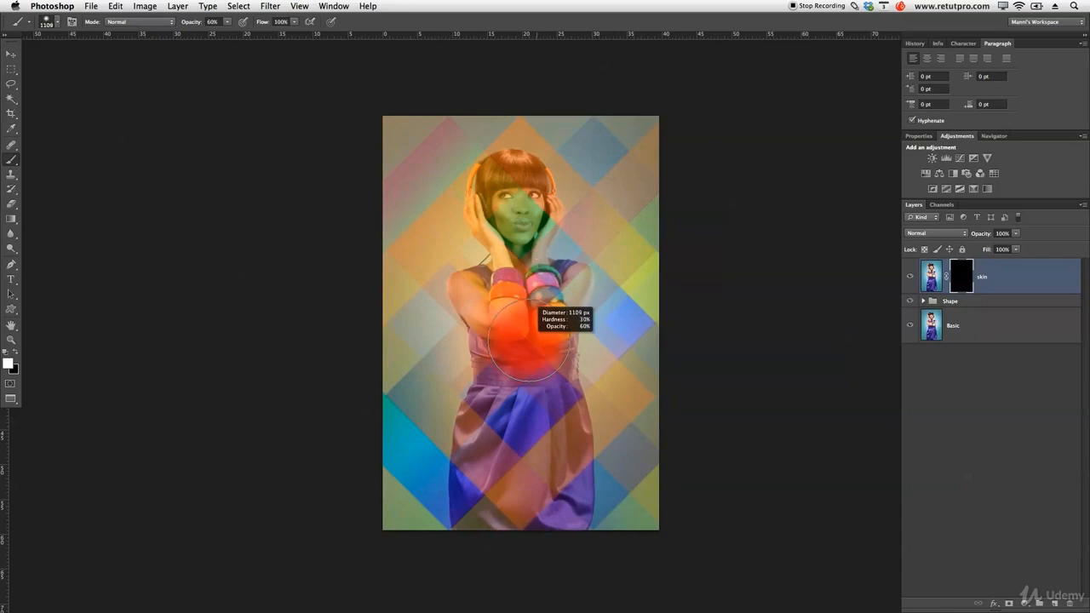
left_click_drag(536, 315, 510, 303, "ctrl+alt")
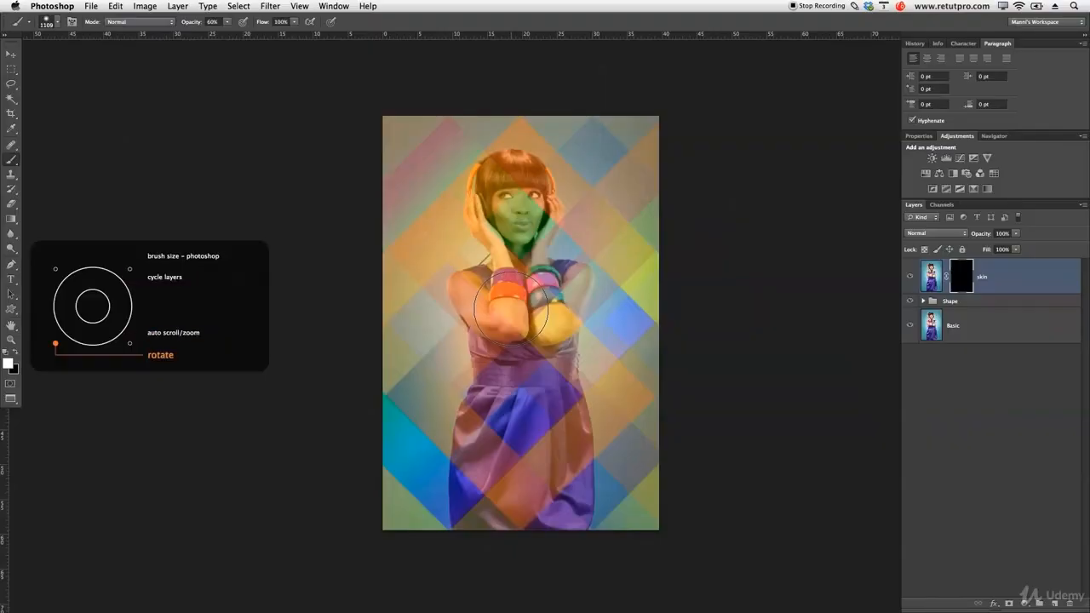
Step the brush size down and up several times, ending at 1000 px
key("bracketleft")
key("bracketleft")
key("bracketleft")
key("bracketleft")
key("bracketleft")
key("bracketleft")
key("bracketleft")
key("bracketright")
key("bracketright")
key("bracketright")
key("bracketright")
key("bracketright")
key("bracketright")
key("bracketright")
key("bracketright")
key("bracketleft")
key("bracketleft")
key("bracketleft")
key("bracketleft")
key("bracketleft")
key("bracketleft")
key("bracketright")
key("bracketright")
key("bracketright")
key("bracketright")
key("bracketleft")
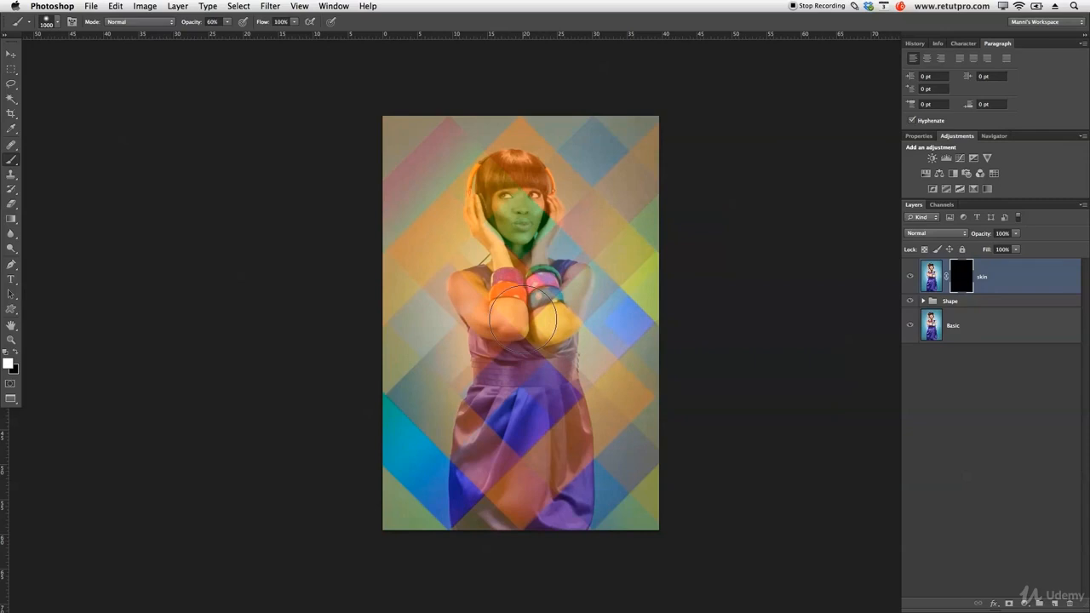
Reduce the brush to 700 px and paint white over the face on the skin layer's mask
key("bracketleft")
key("bracketleft")
key("bracketleft")
left_click(515, 217)
left_click_drag(513, 209, 509, 231)
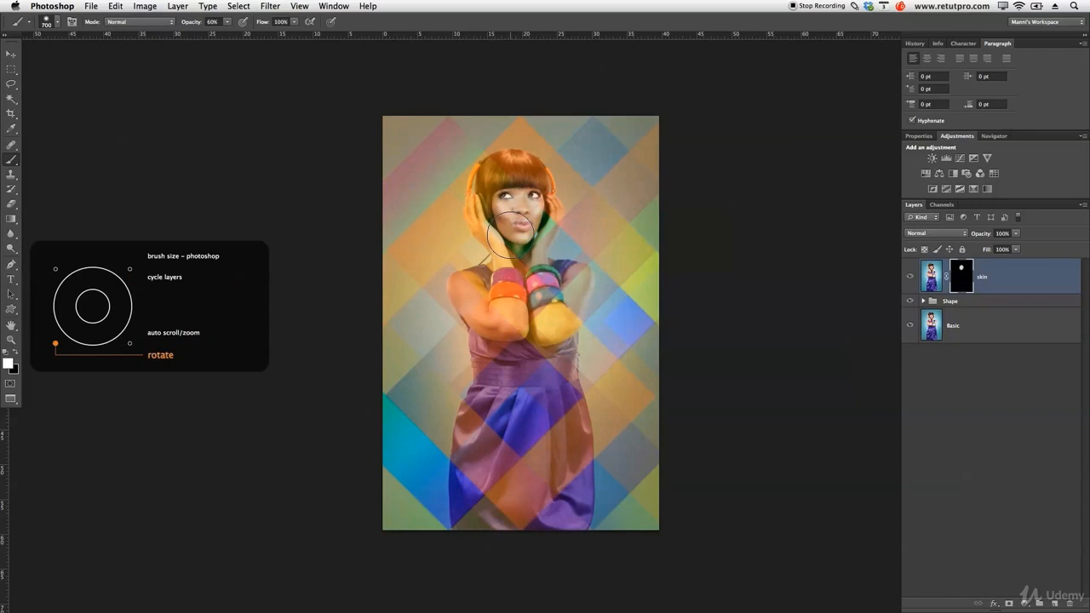
Shrink the brush to 175 px and paint white over the chin and neck down to the bracelets on the mask
key("[")
key("[")
key("[")
key("[")
key("[")
key("[")
key("[")
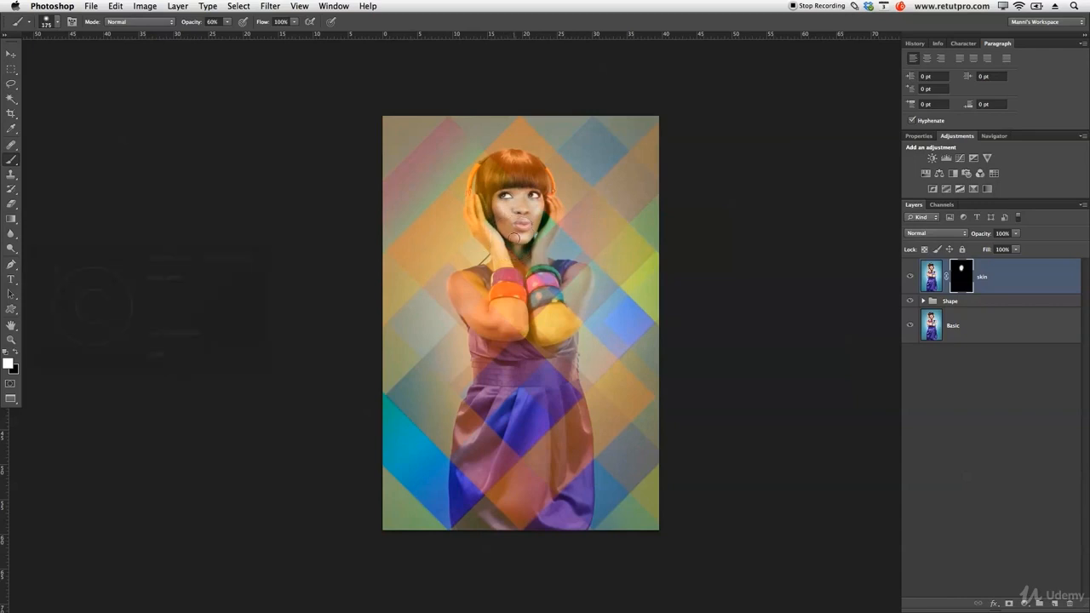
mouse_move(514, 239)
left_mouse_down()
mouse_move(530, 234)
mouse_move(503, 256)
mouse_move(521, 277)
mouse_move(516, 292)
left_mouse_up()
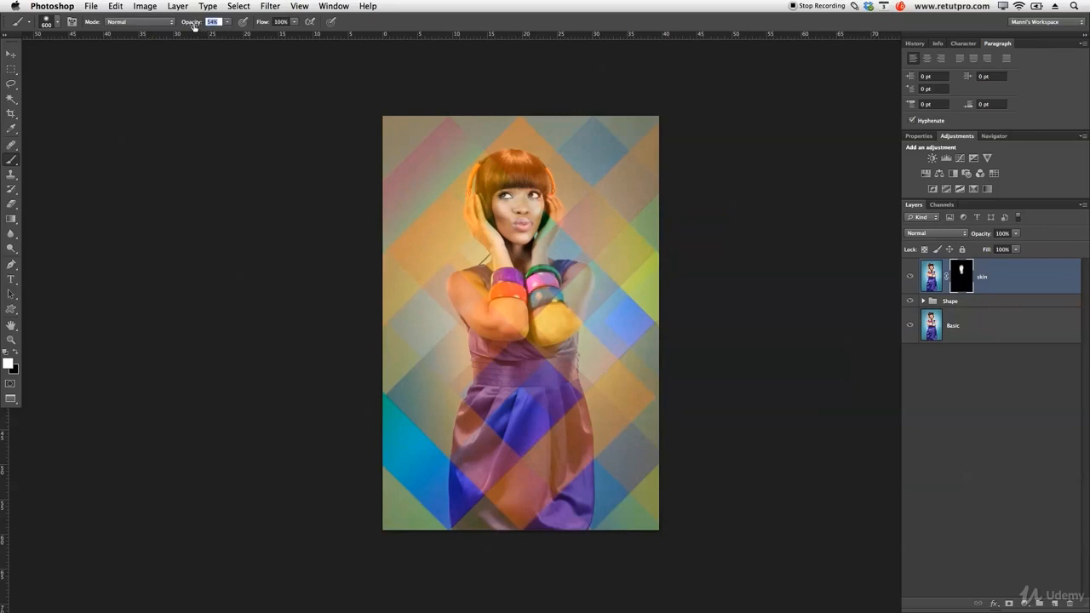
Lower the brush opacity to 31% and paint over the arms, bracelets, face and dress on the skin mask
type("11")
mouse_move(504, 309)
left_mouse_down()
mouse_move(545, 307)
mouse_move(480, 458)
mouse_move(564, 443)
left_mouse_up()
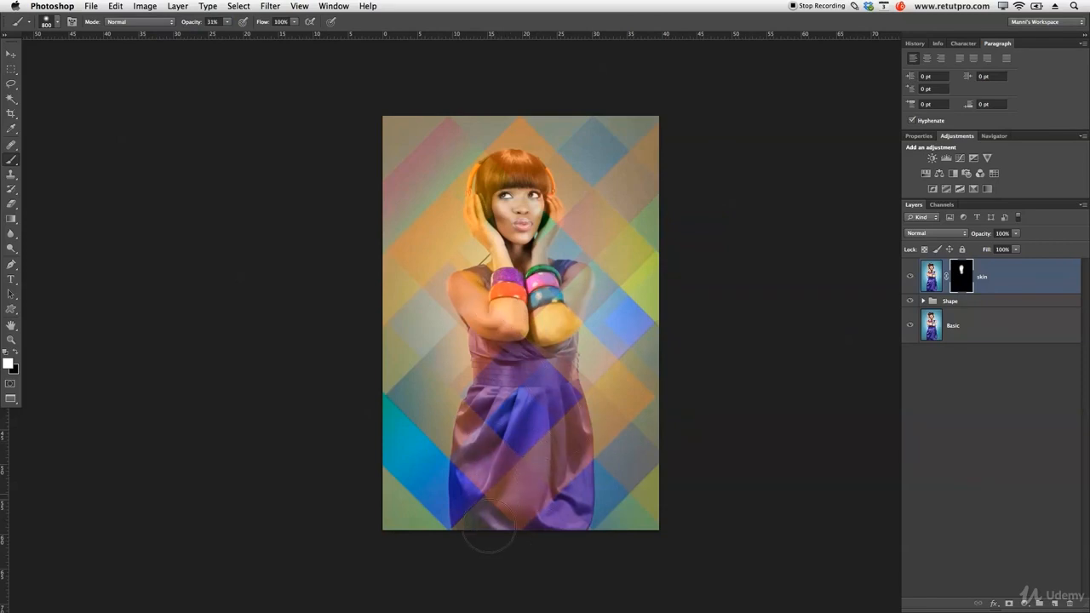
mouse_move(504, 321)
left_mouse_down()
mouse_move(490, 303)
mouse_move(515, 294)
left_mouse_up()
mouse_move(505, 213)
left_mouse_down()
mouse_move(516, 183)
mouse_move(503, 194)
mouse_move(507, 177)
mouse_move(522, 189)
mouse_move(536, 234)
left_mouse_up()
mouse_move(540, 308)
left_mouse_down()
mouse_move(544, 320)
mouse_move(502, 315)
mouse_move(516, 332)
left_mouse_up()
Resize the brush to 1000 px and paint white down the dress on the skin mask
key("]")
key("]")
key("]")
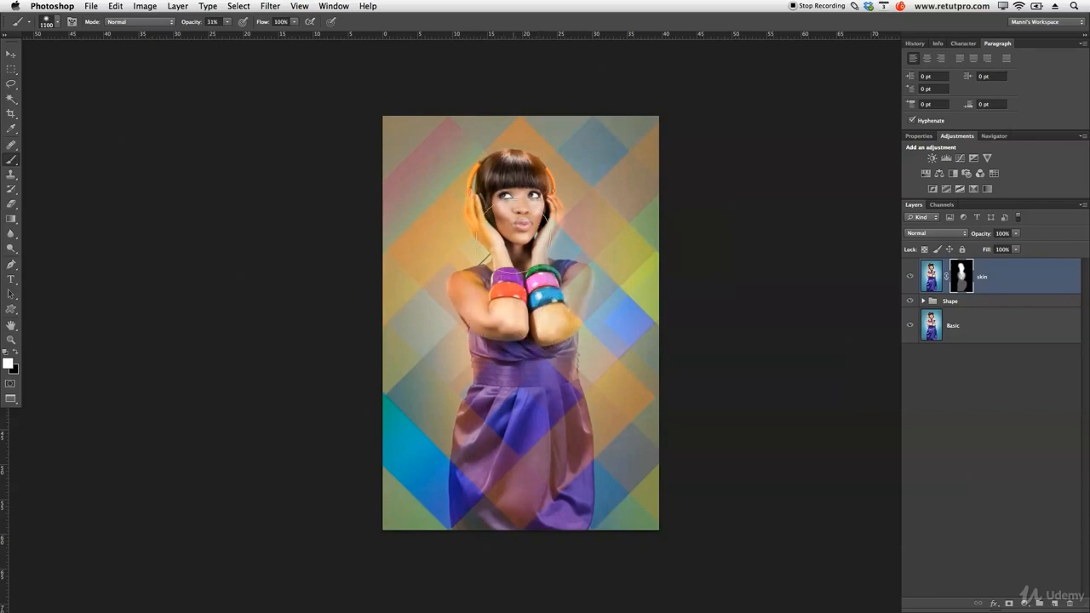
key("[")
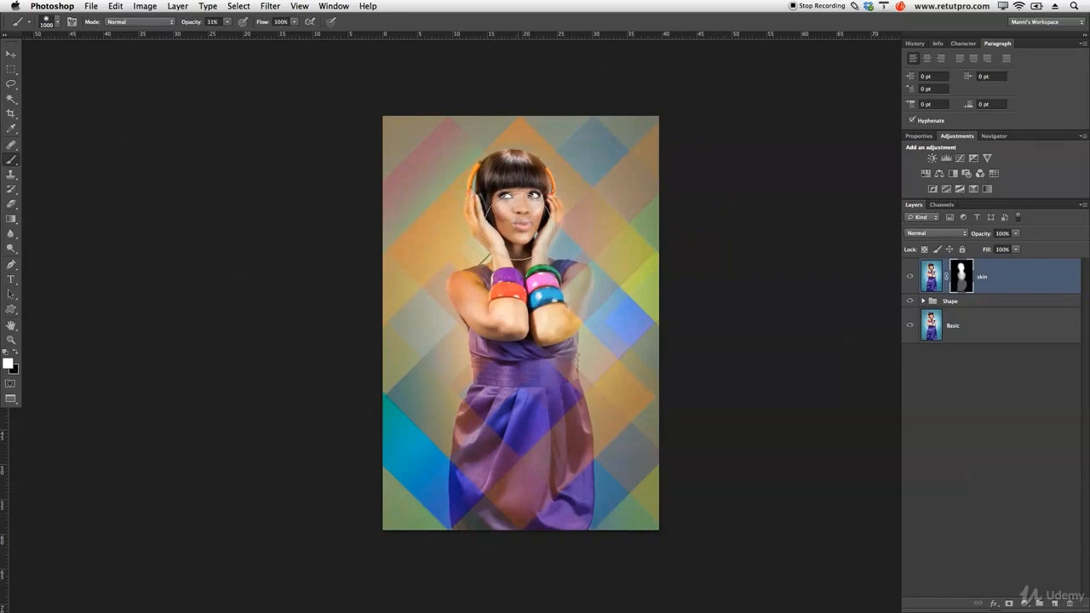
mouse_move(509, 351)
left_mouse_down()
mouse_move(512, 433)
mouse_move(487, 458)
mouse_move(532, 539)
mouse_move(552, 460)
mouse_move(542, 558)
left_mouse_up()
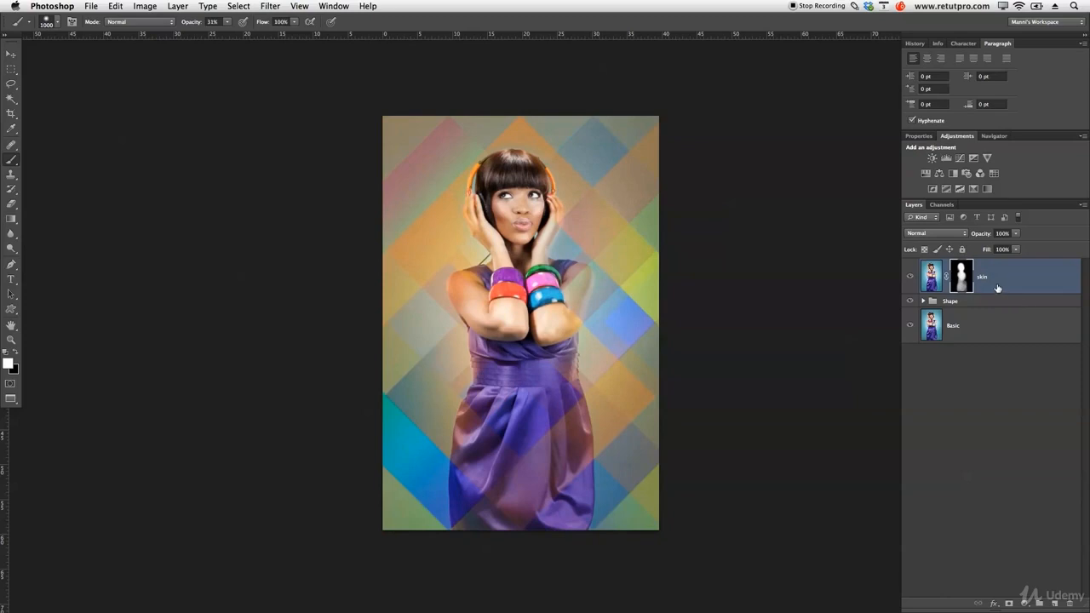
Enlarge the brush to 1500 px and paint black around the figure's edges on the skin mask
key("bracketright")
key("bracketright")
key("bracketright")
key("bracketright")
key("bracketright")
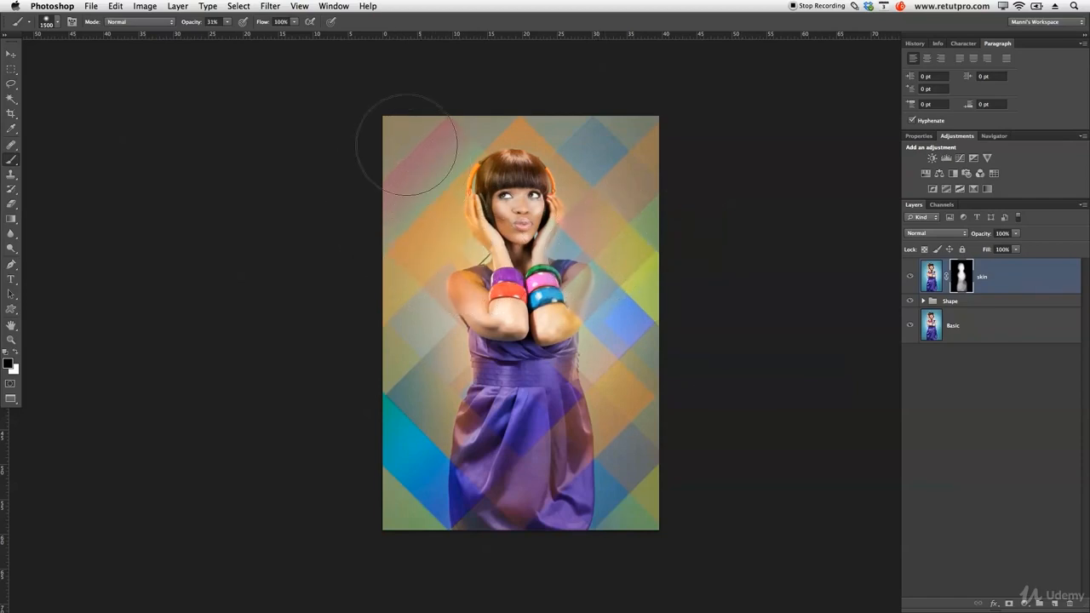
Compare the image with the skin layer hidden and shown
left_click(909, 280)
left_click(909, 280)
left_click(910, 280)
left_click(911, 282)
left_click(911, 279)
left_click(911, 279)
left_click(911, 280)
left_click(911, 279)
left_click(911, 279)
left_click(911, 279)
left_click(911, 278)
left_click(912, 279)
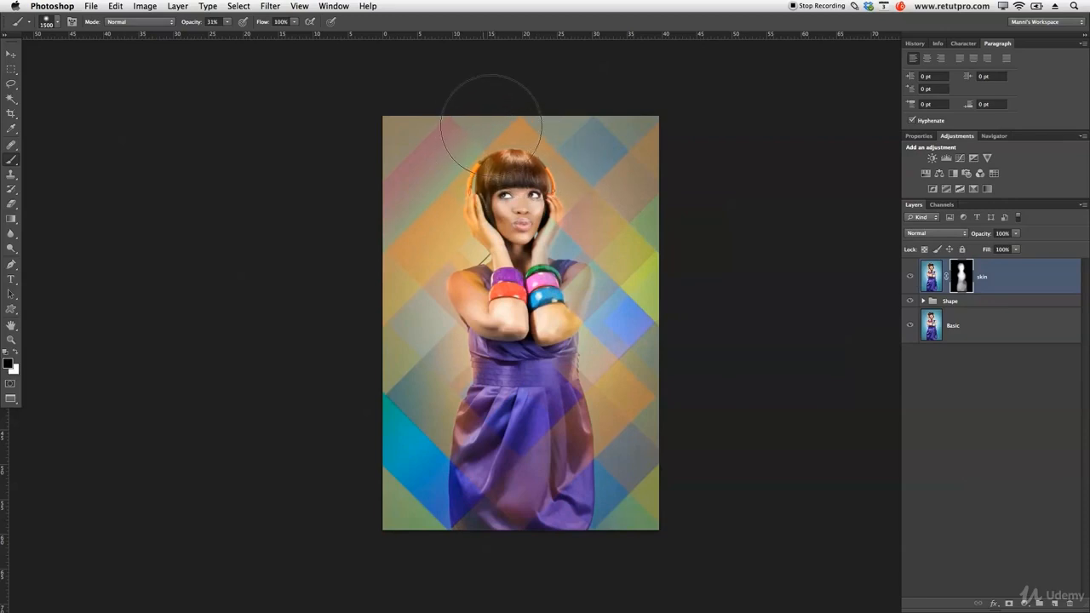
key("x")
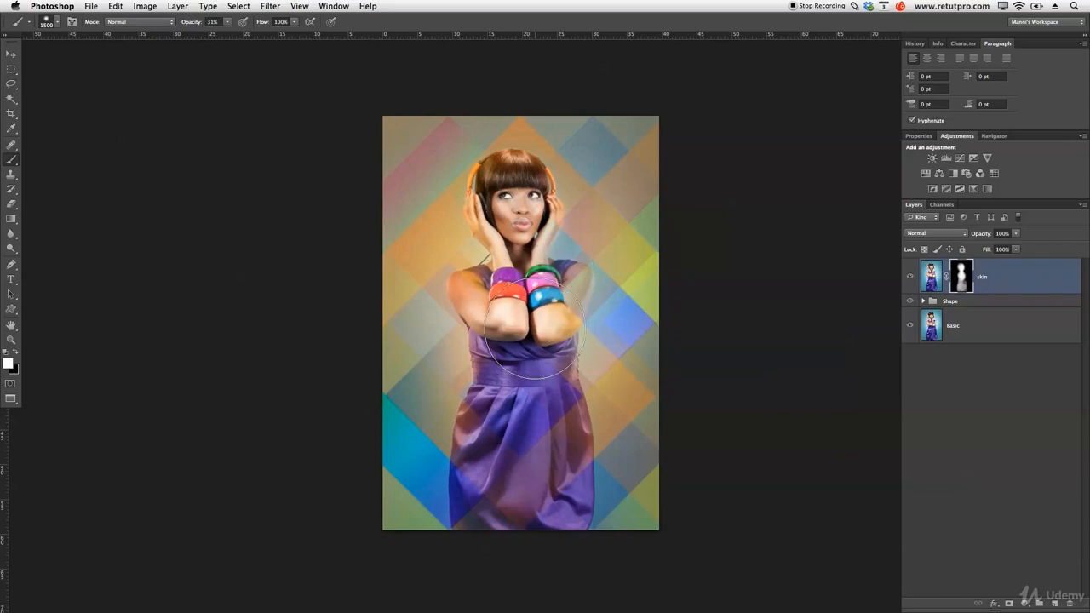
left_click(299, 6)
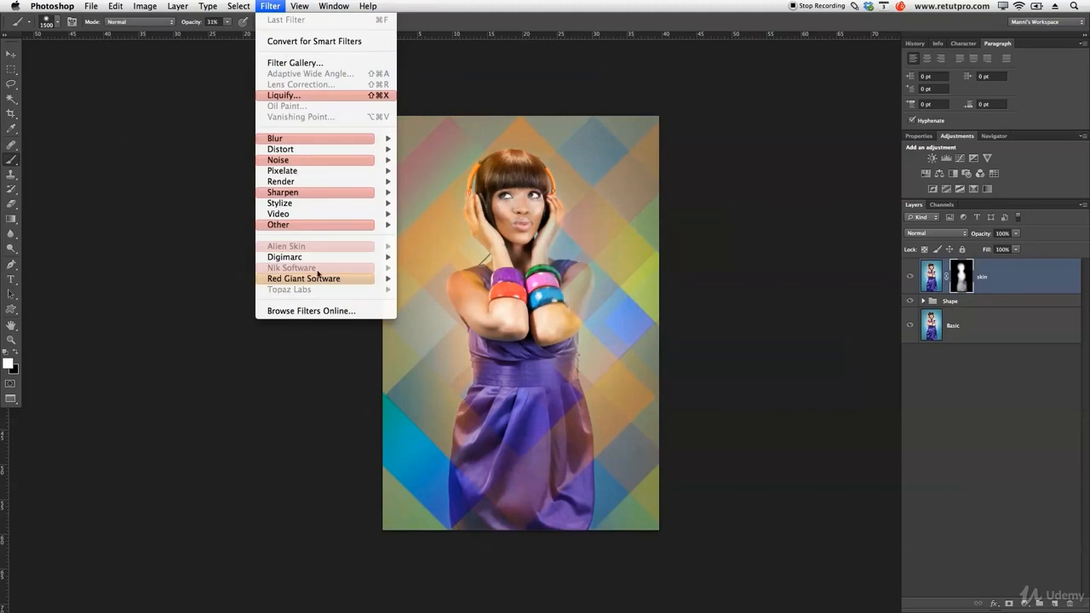
mouse_move(322, 281)
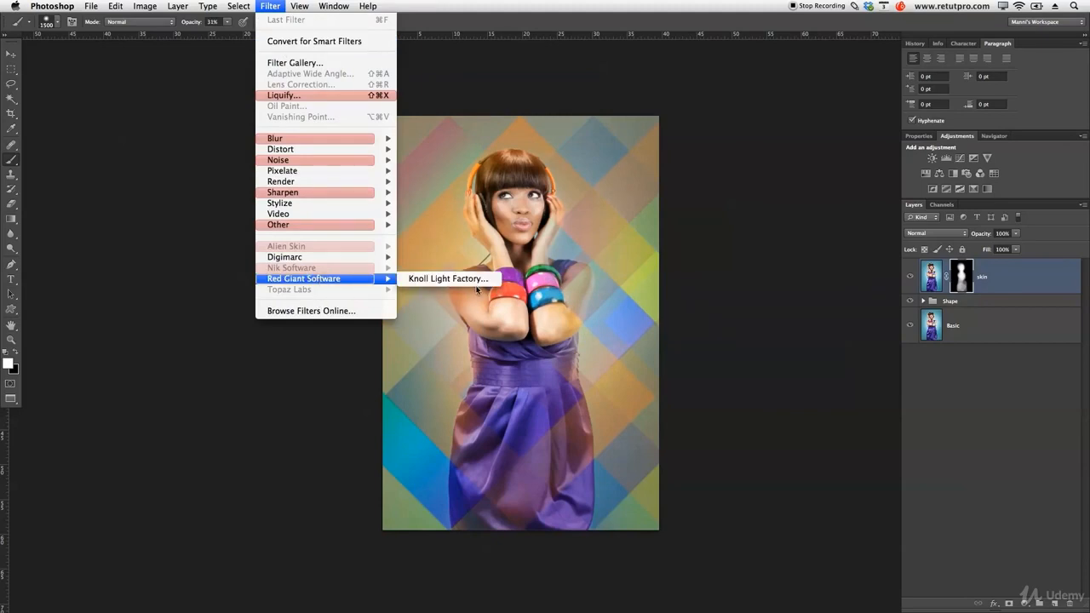
left_click(728, 288)
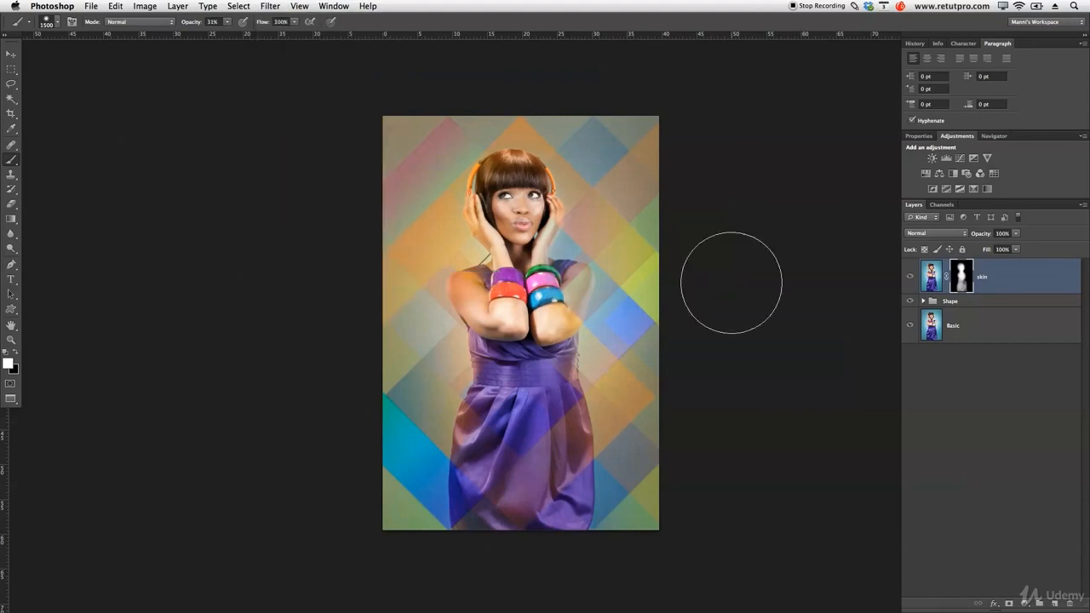
Create a new layer above the skin layer, restore the default colours and select the whole canvas
left_click(1055, 605)
key("d")
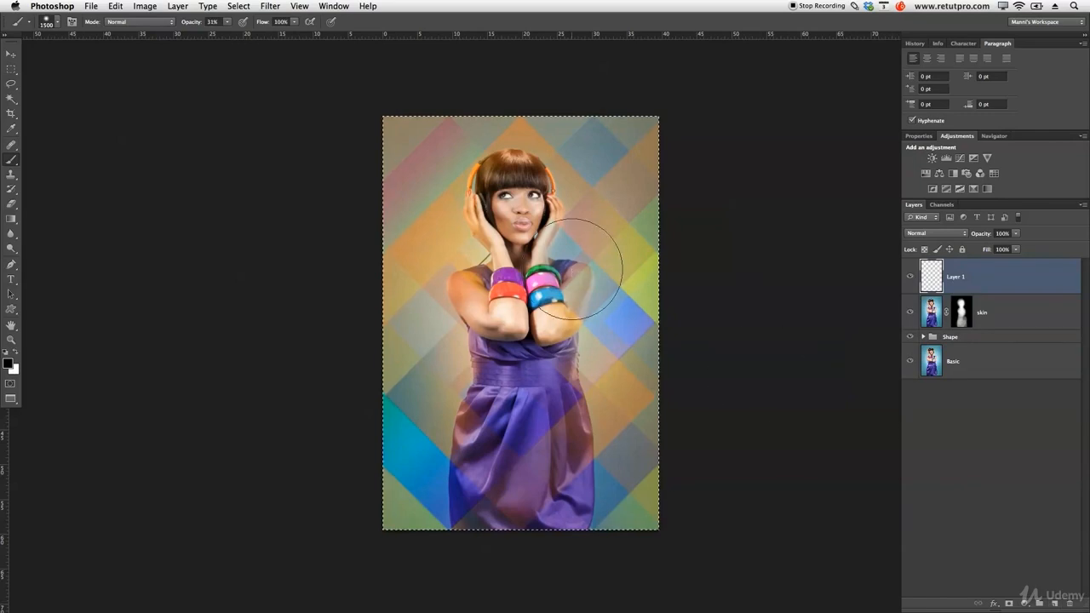
key("ctrl+a")
key("m")
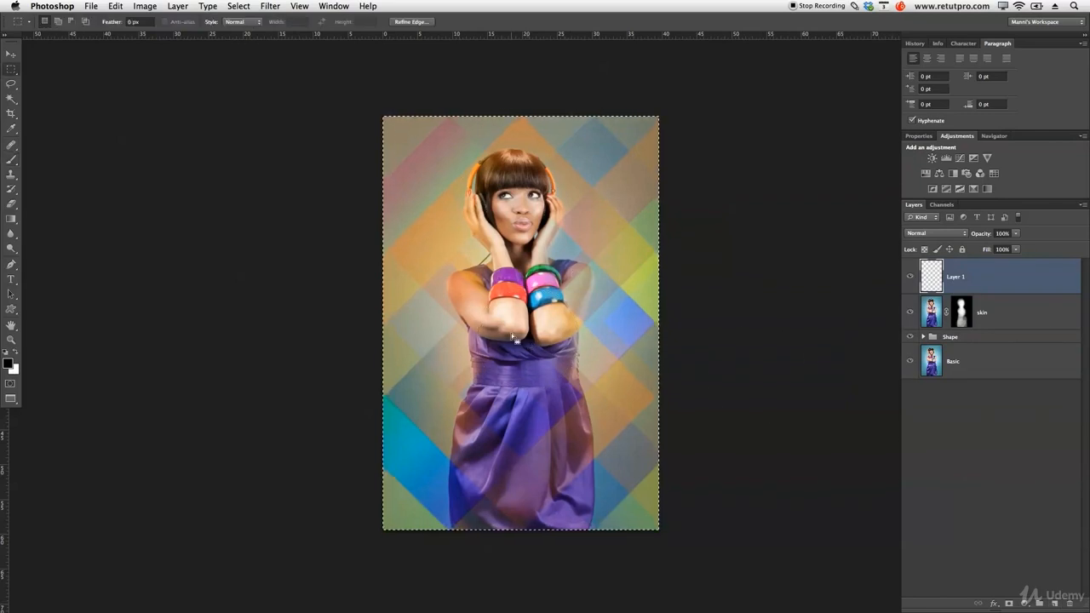
Fill the new layer with black in Normal mode at 100% opacity and clear the selection
right_click(476, 248)
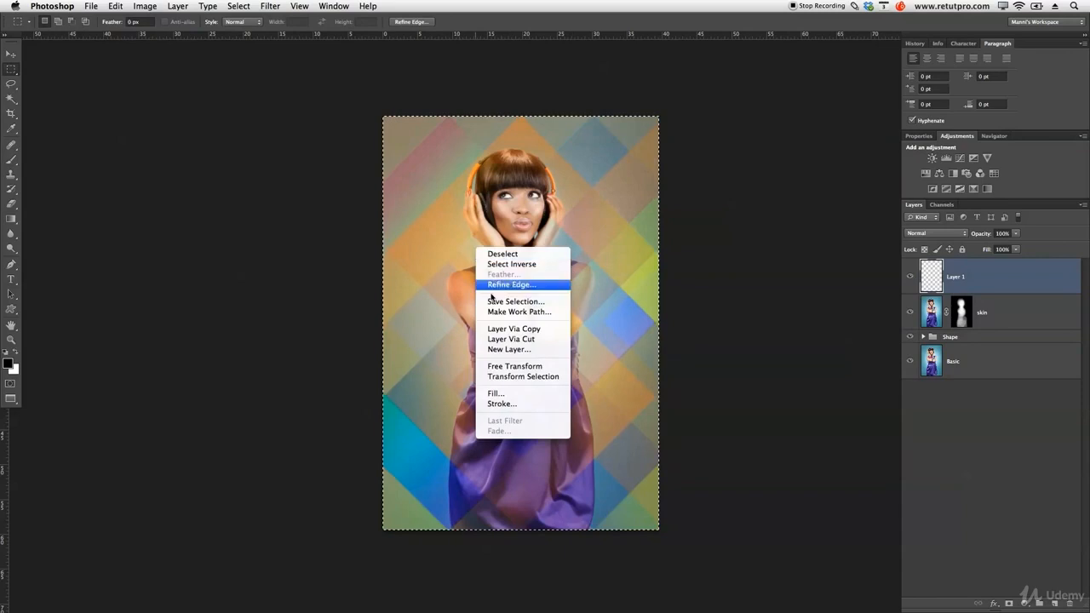
left_click(496, 393)
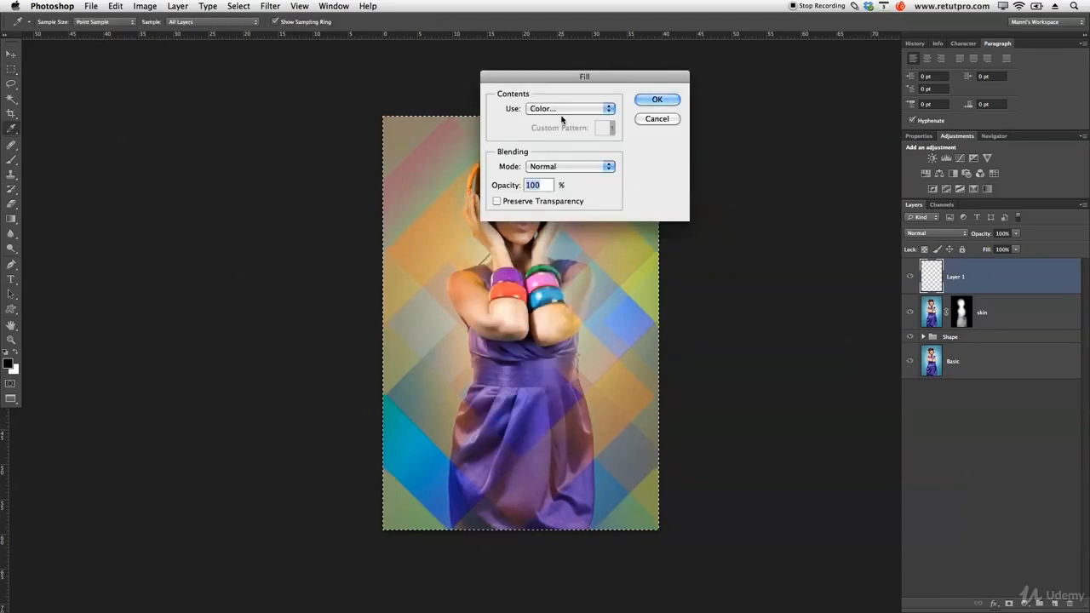
left_click(562, 110)
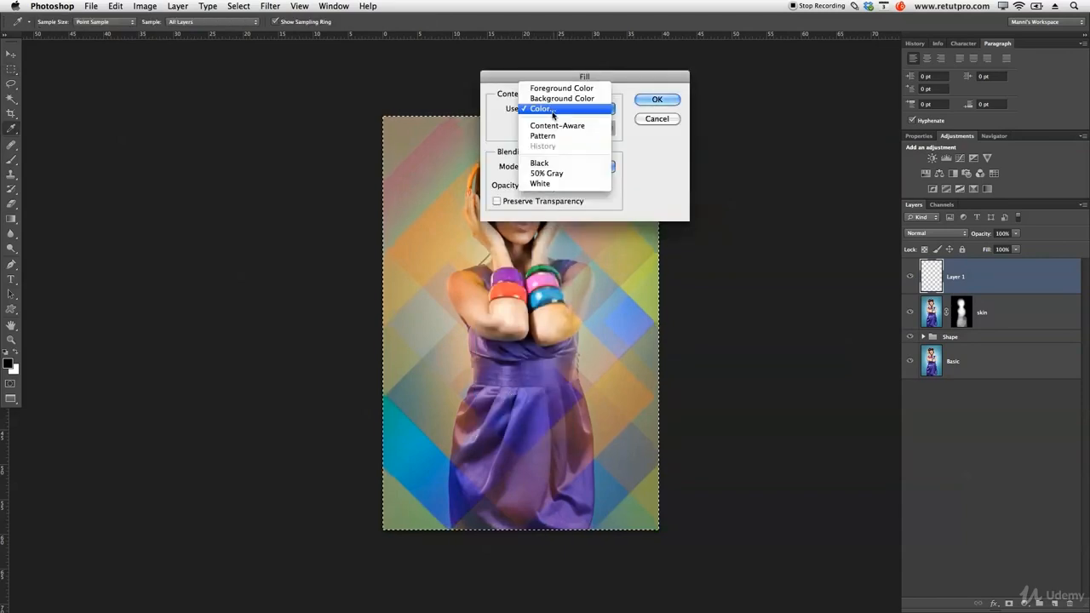
left_click(551, 166)
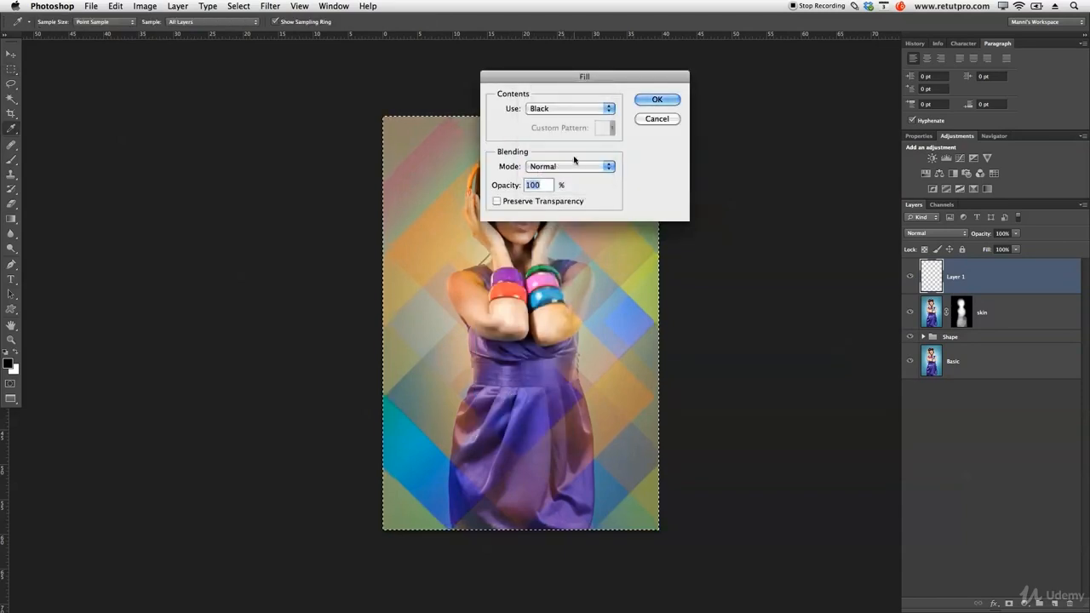
left_click(654, 100)
key("m")
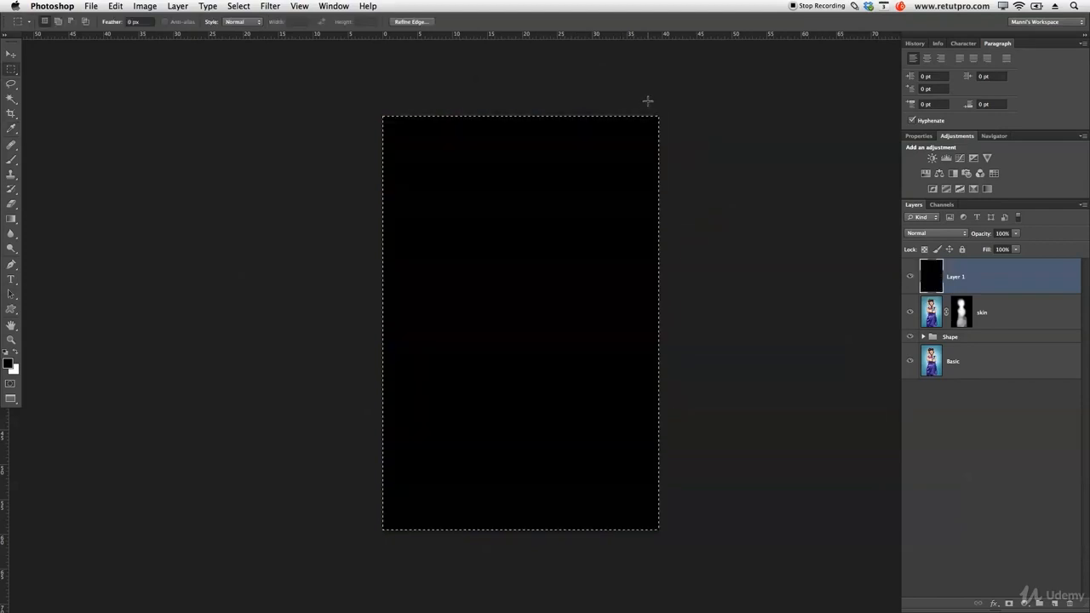
key("super+e")
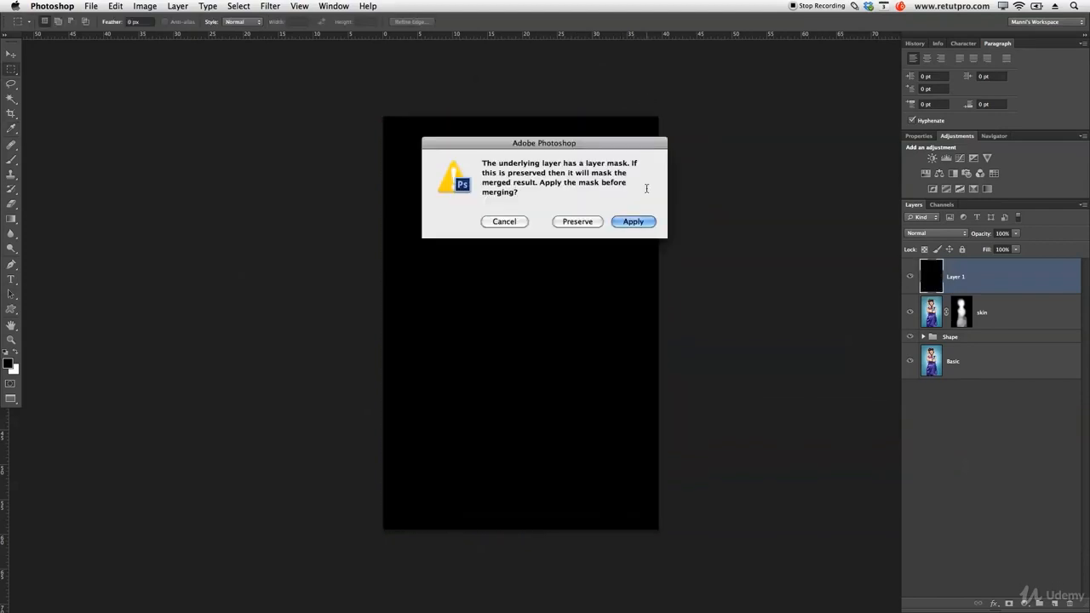
left_click(523, 222)
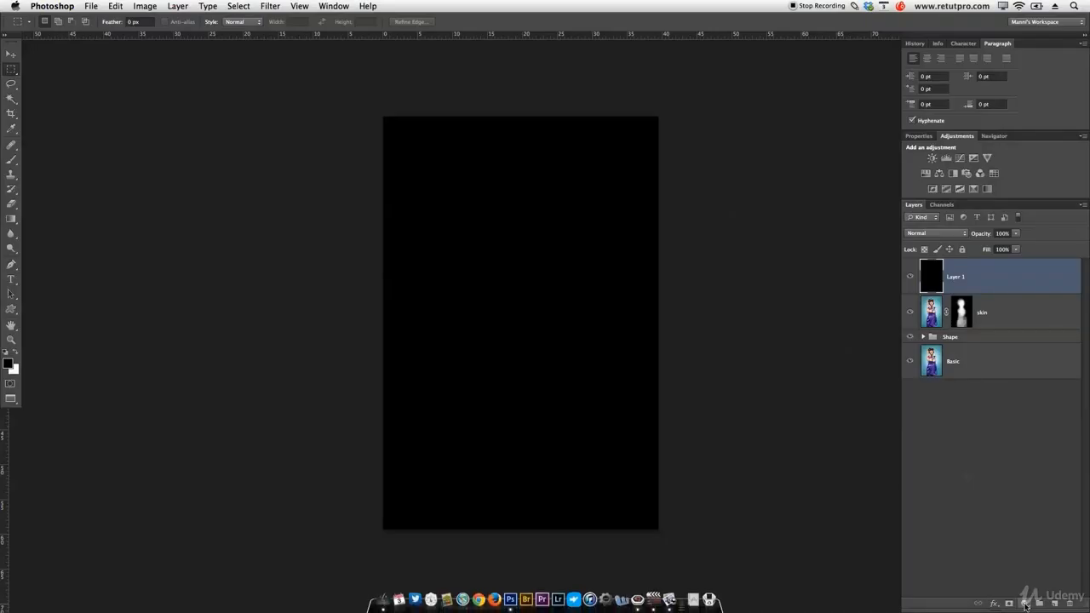
Add a linear gradient fill layer at 90° with the black-to-orange-to-white preset above the black layer
left_click(1025, 604)
left_click(1054, 438)
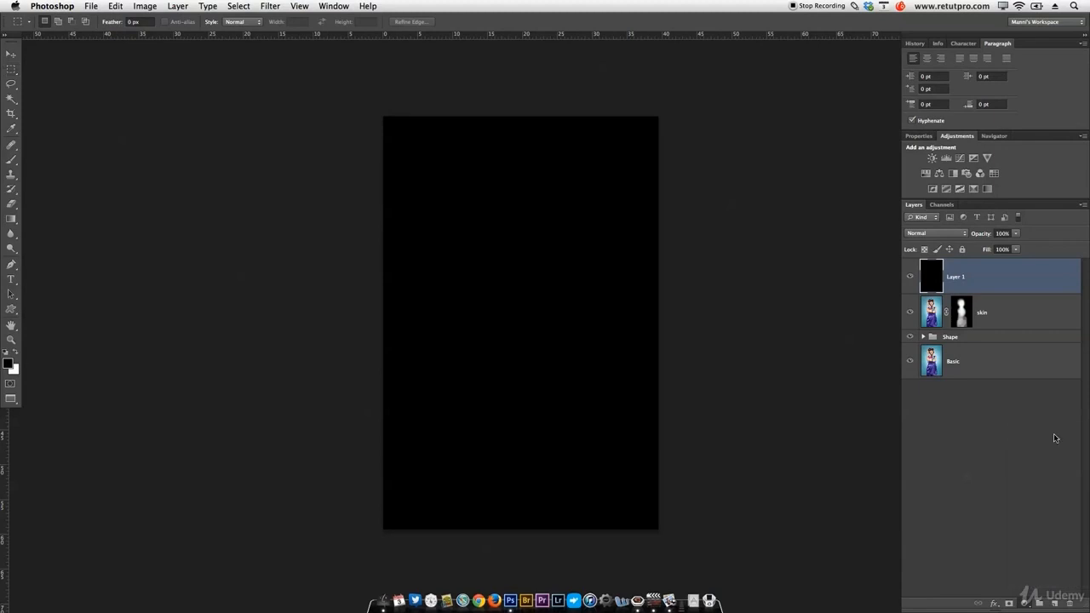
left_click(217, 167)
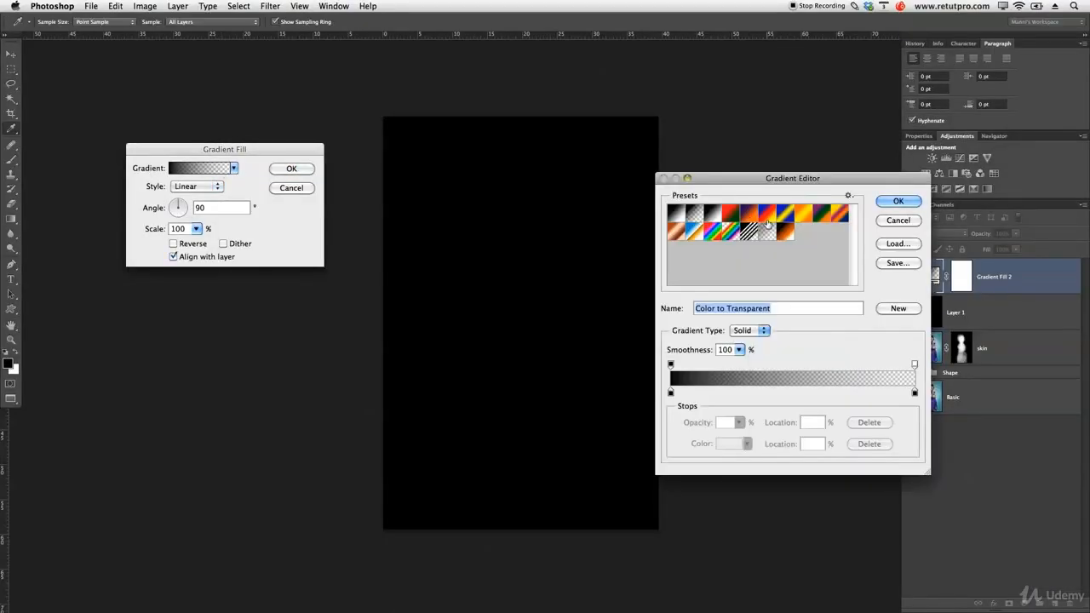
left_click(786, 231)
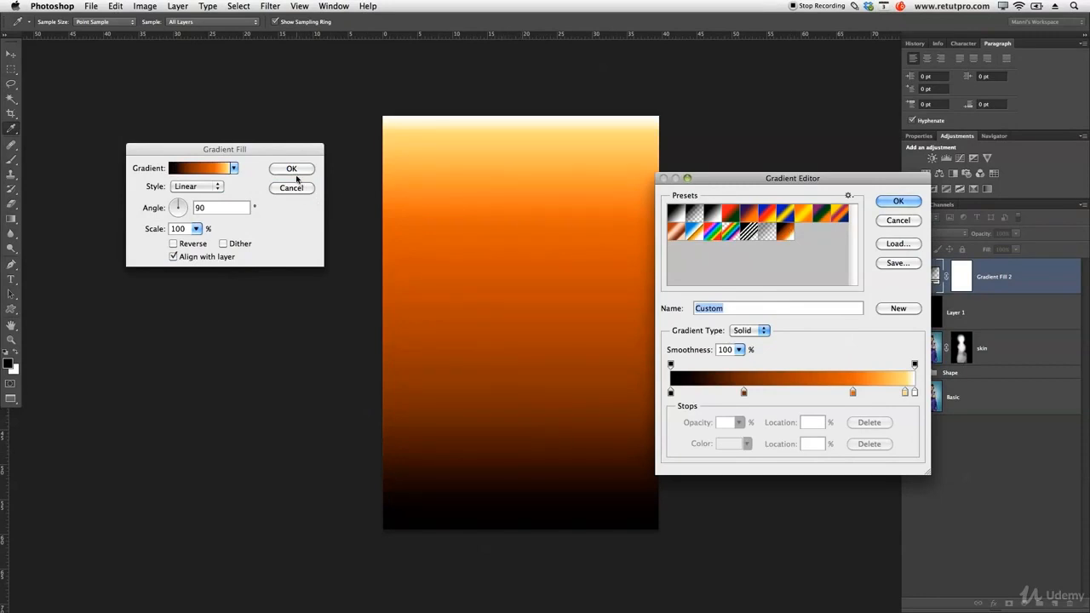
left_click(897, 201)
key("m")
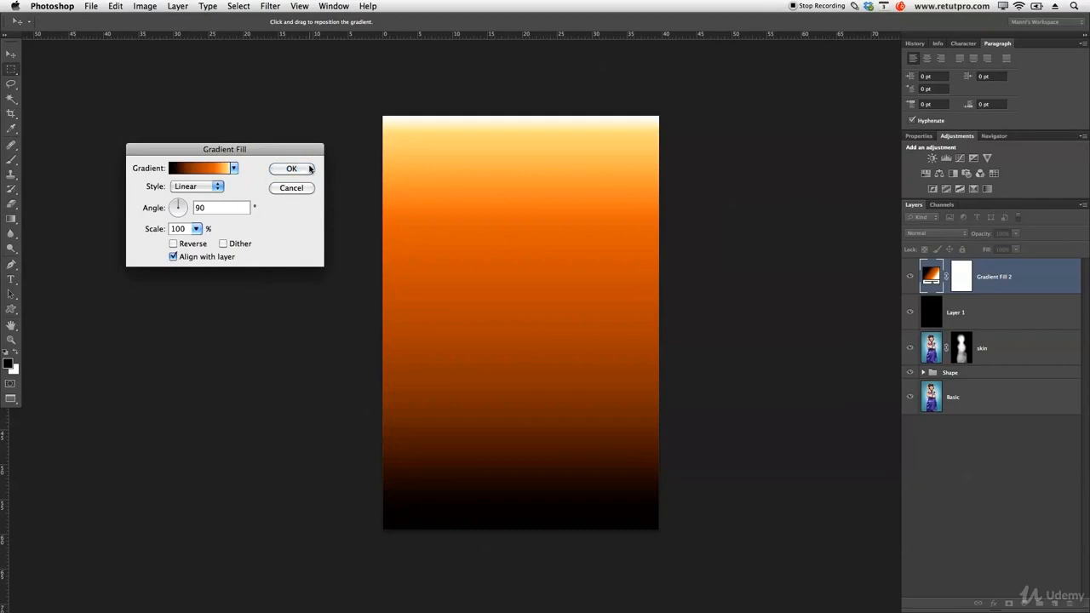
left_click(291, 169)
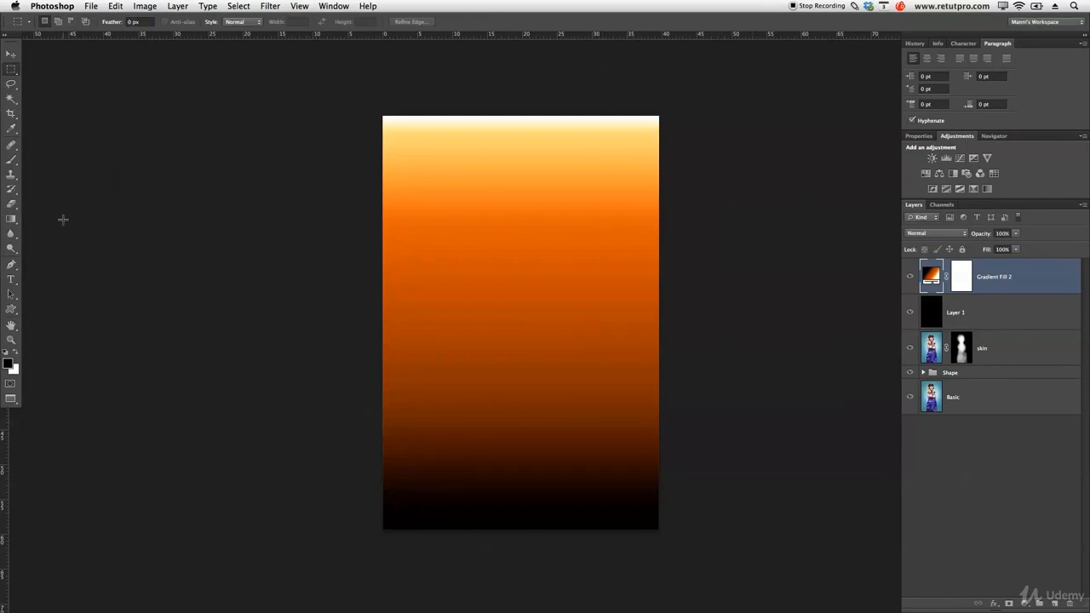
Load the Neutral Density preset for the Gradient tool and keep black as its start colour
left_click(11, 219)
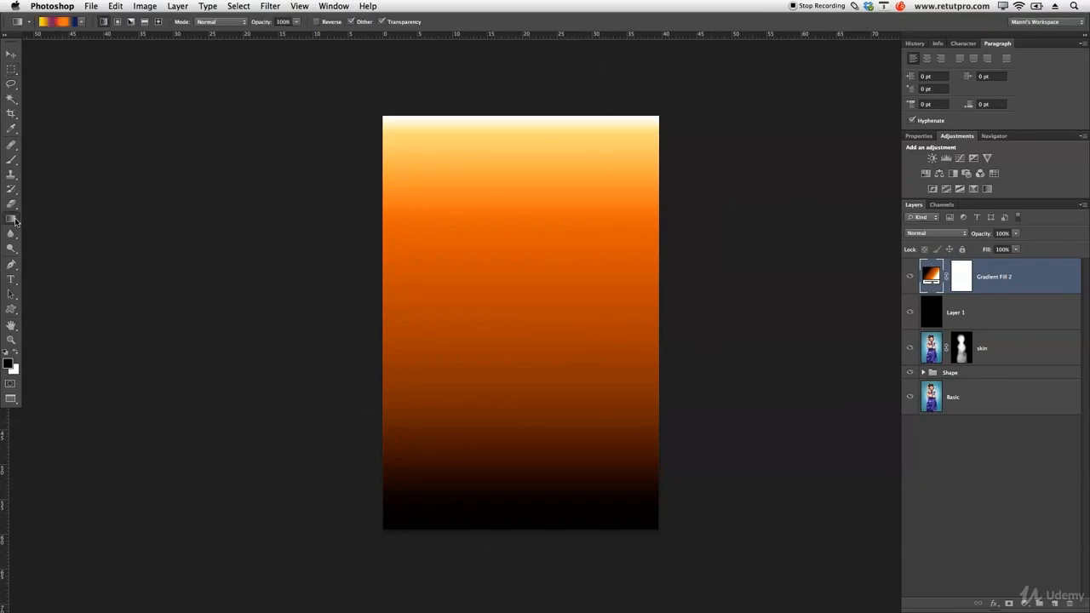
left_click(65, 21)
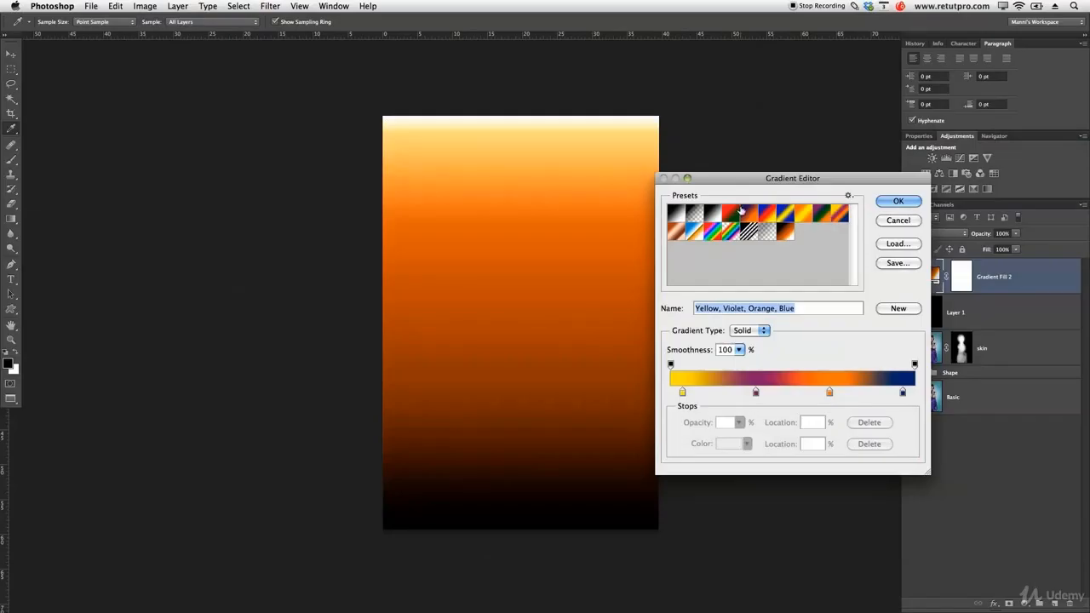
left_click_drag(773, 183, 215, 209)
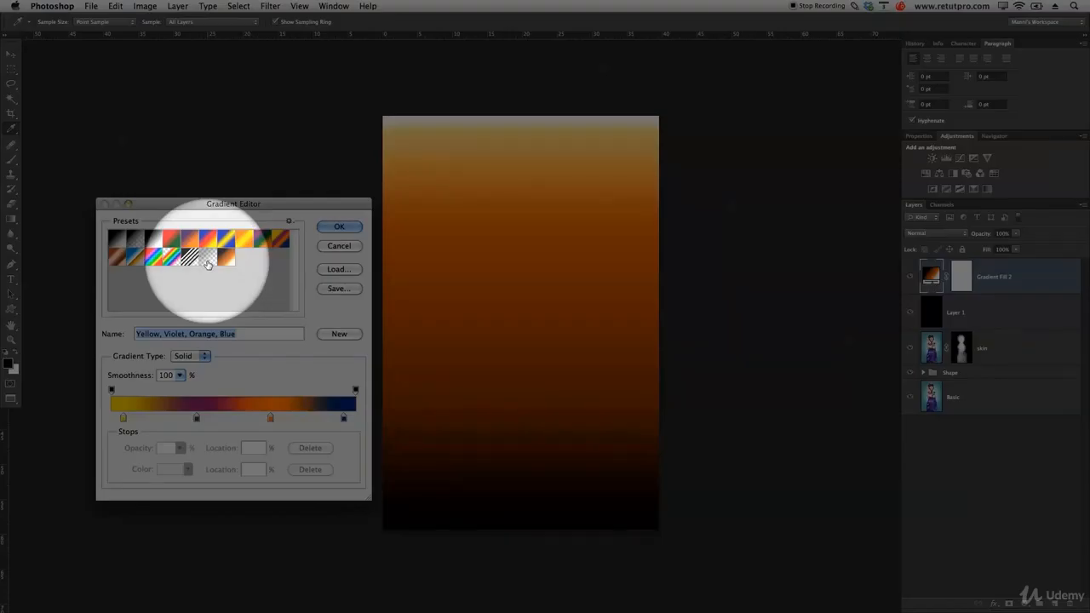
left_click(208, 259)
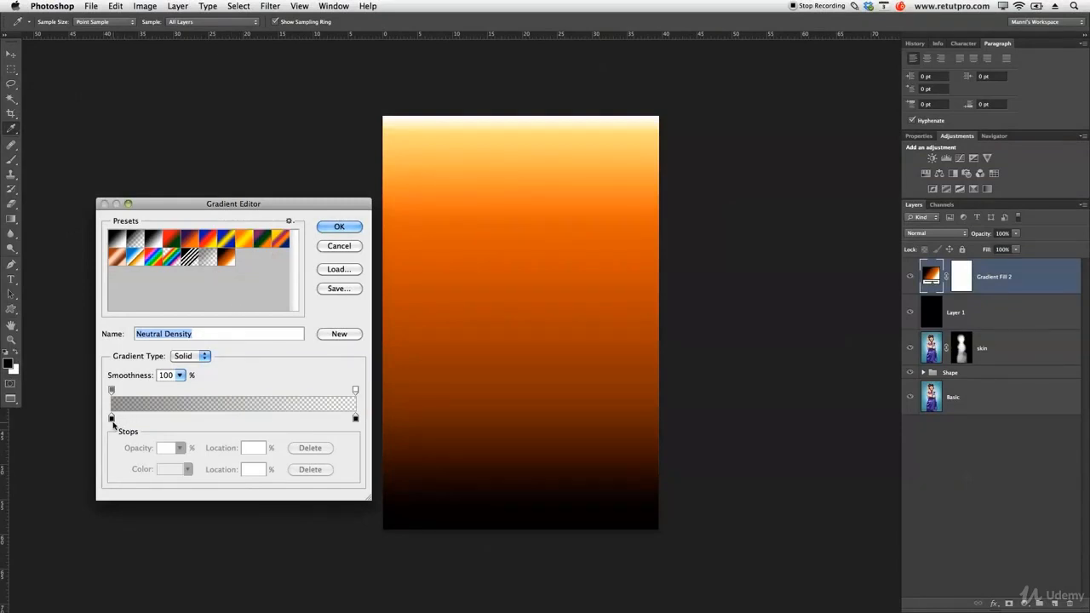
double_click(112, 418)
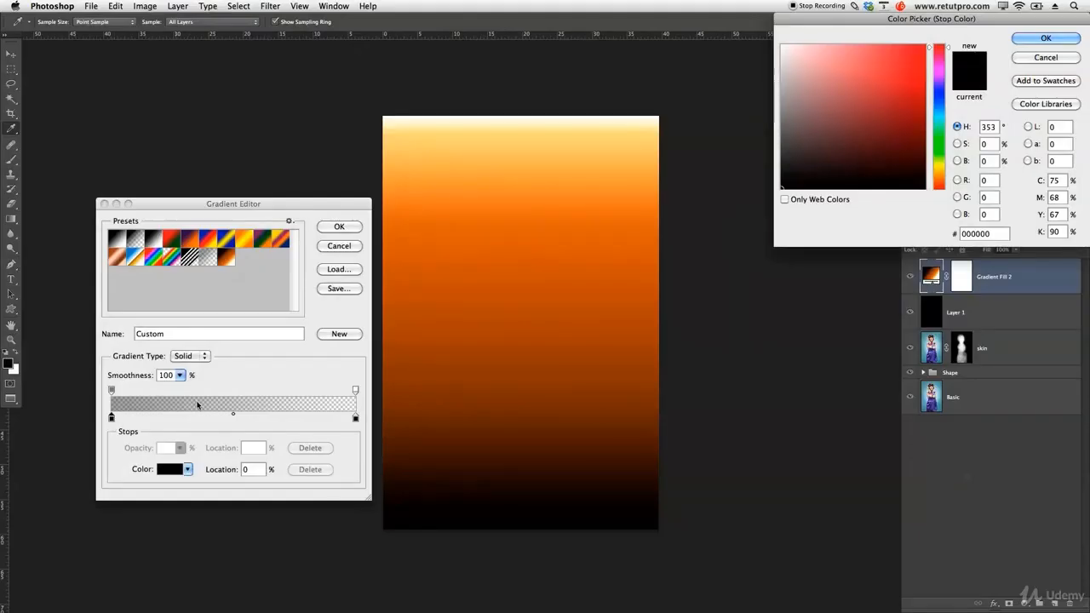
key("Return")
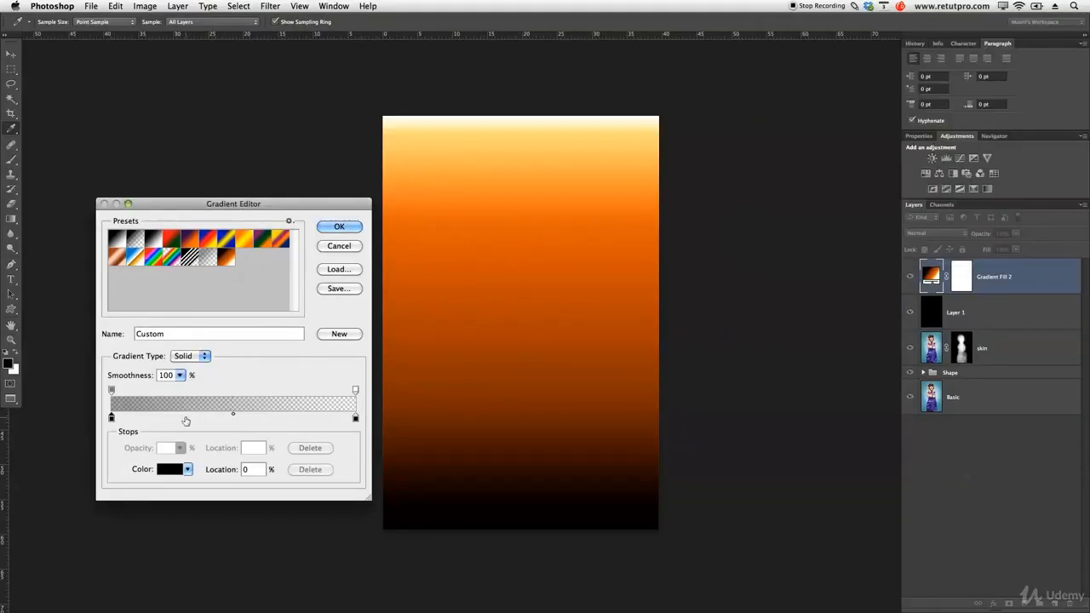
Set the gradient's opacity stops at both ends to 100% and accept the gradient
left_click(111, 390)
type("100")
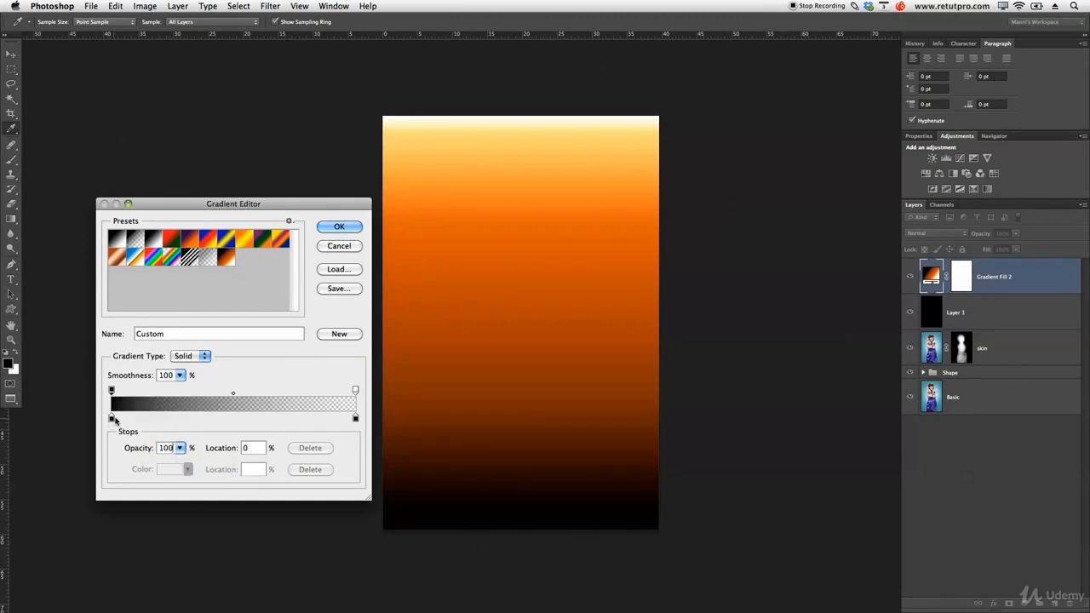
type("100")
key("Return")
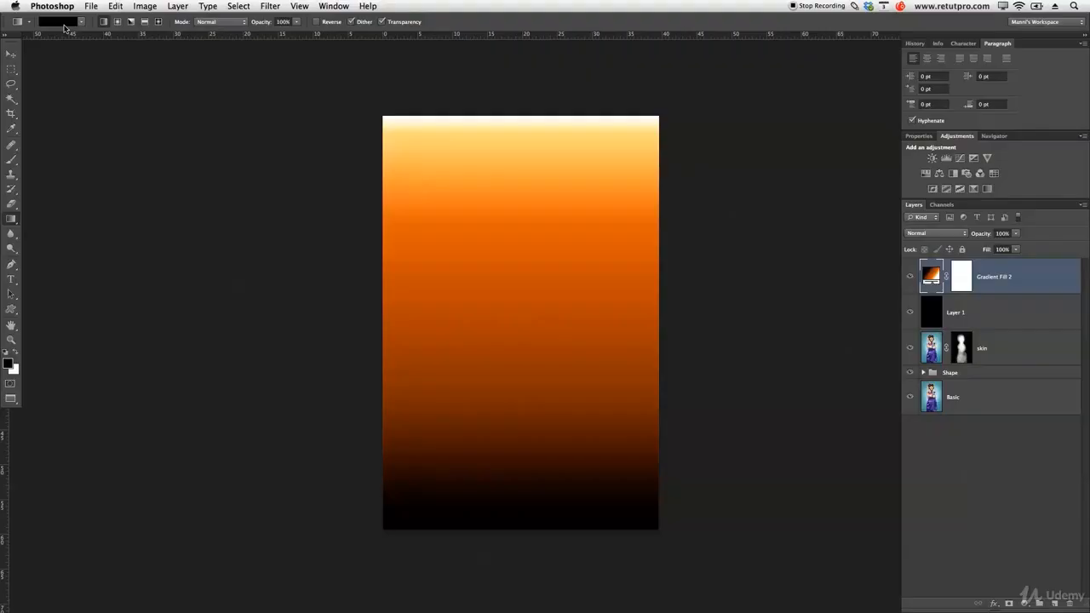
Reopen the Gradient tool's custom gradient and recolour its end stop white
left_click(65, 23)
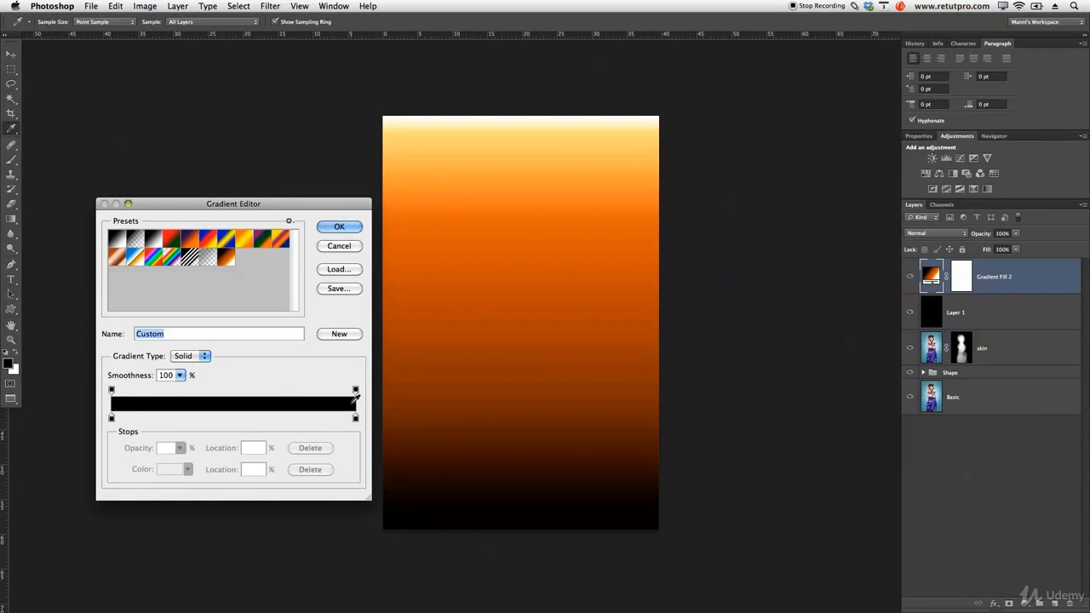
left_click(356, 418)
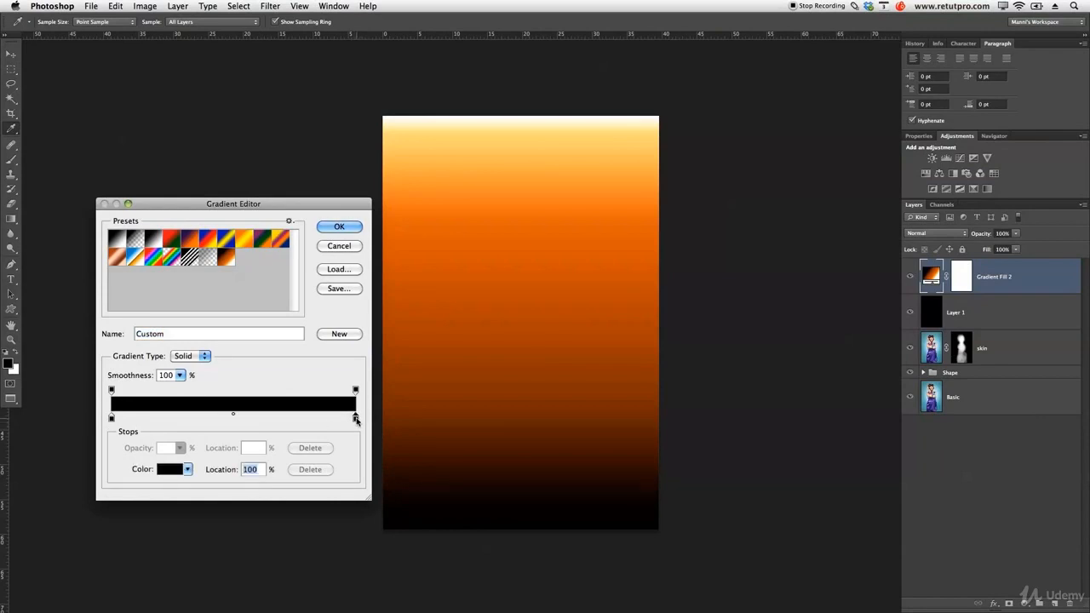
left_click(354, 390)
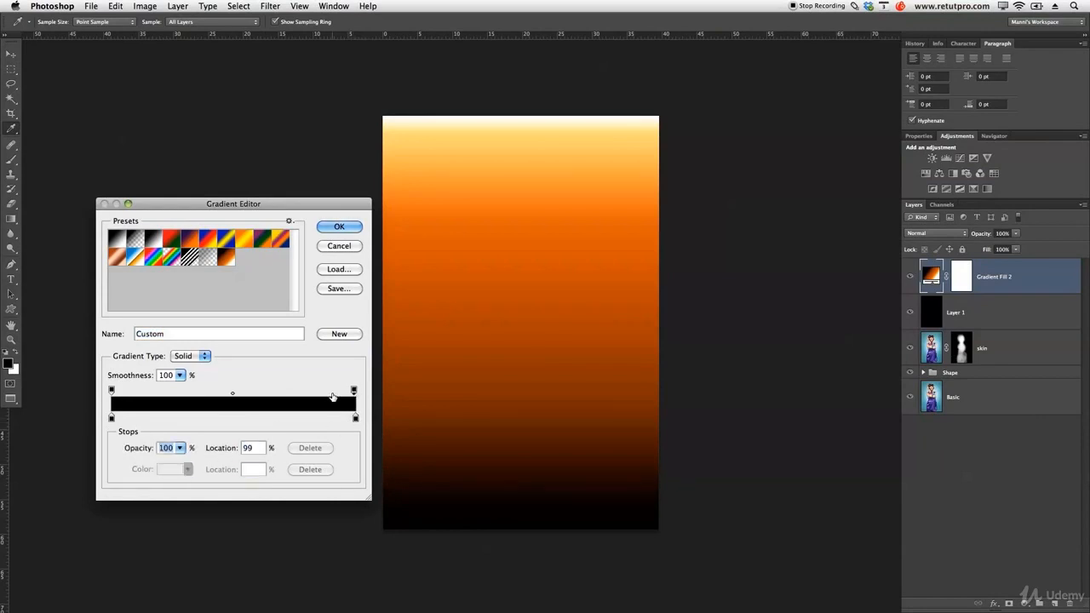
double_click(356, 418)
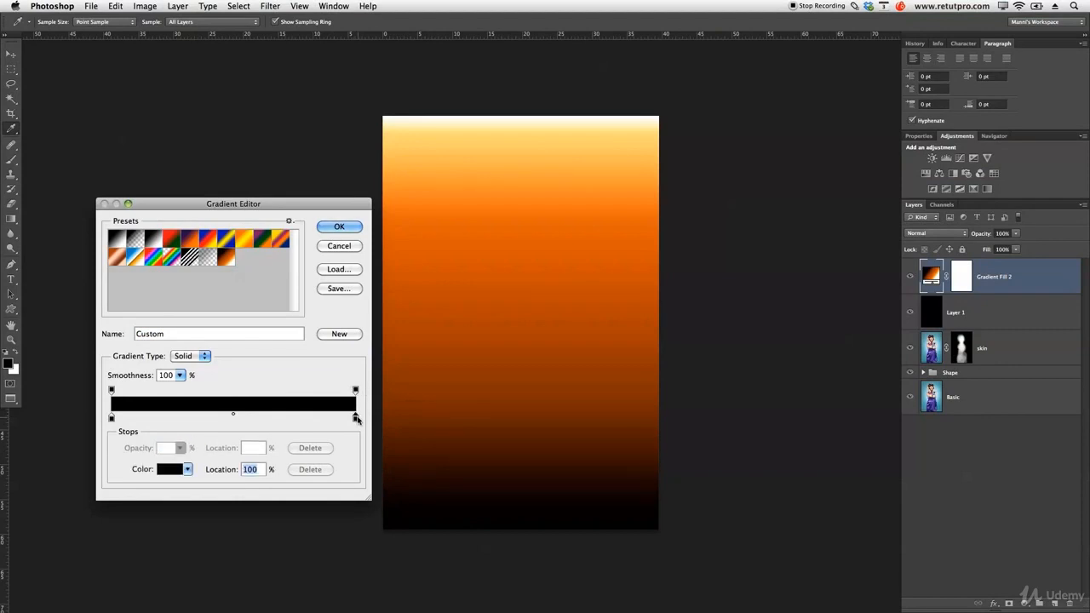
left_click(830, 100)
left_click_drag(821, 89, 751, 33)
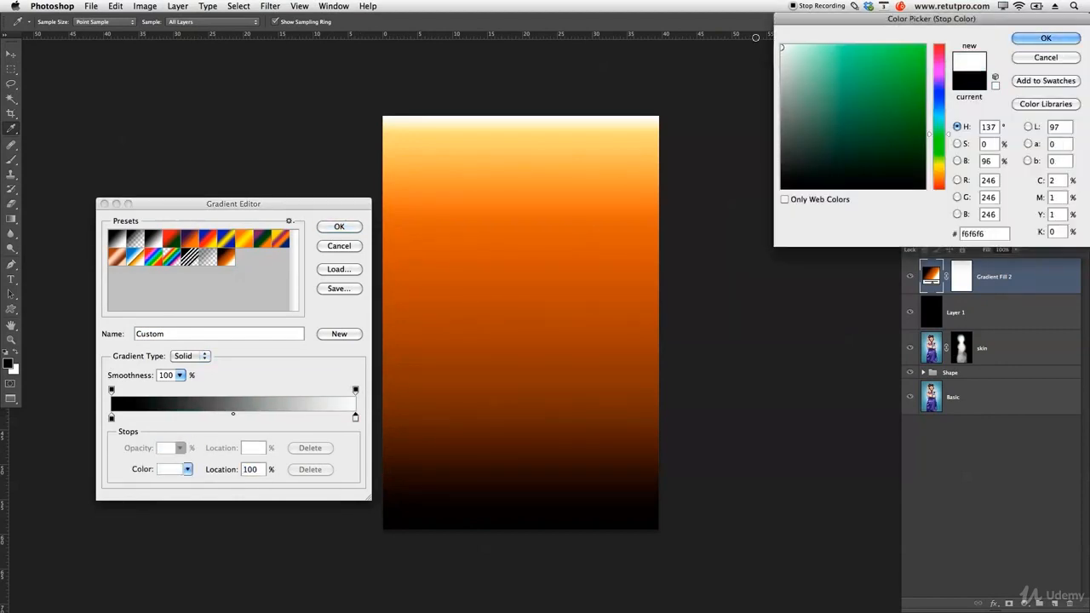
left_click(569, 119)
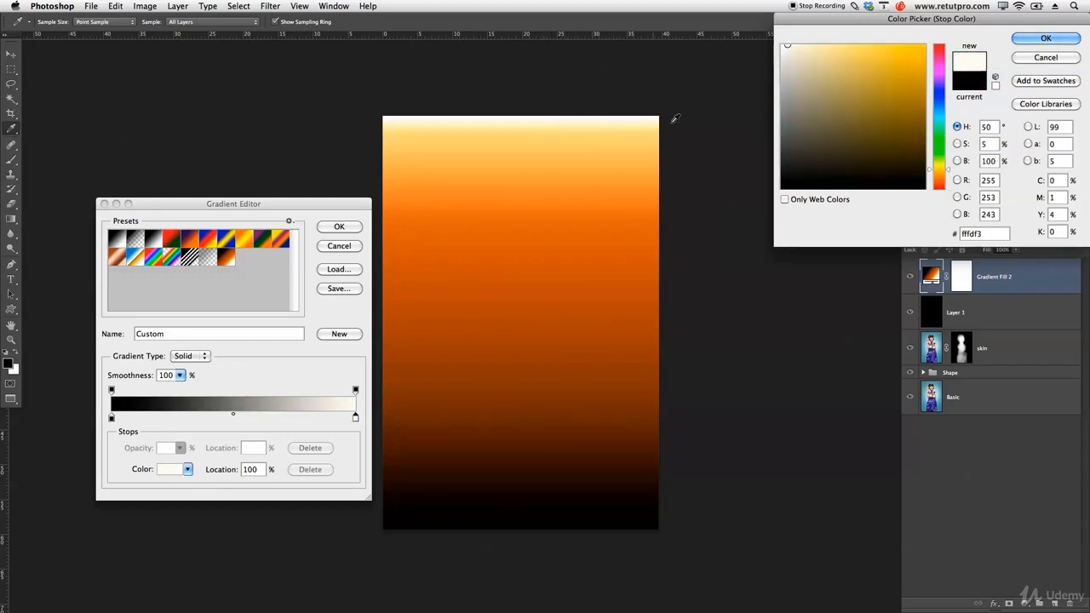
left_click(1046, 39)
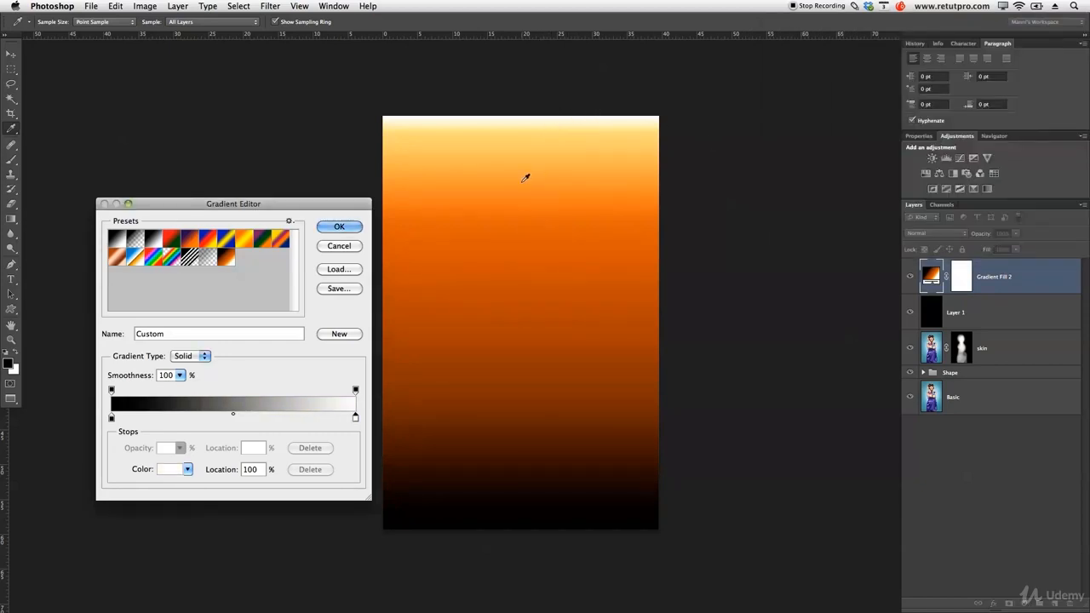
Add a colour stop at 75% and colour it light yellow-orange, fbdb8a, sampled from the image's upper band
left_click(295, 418)
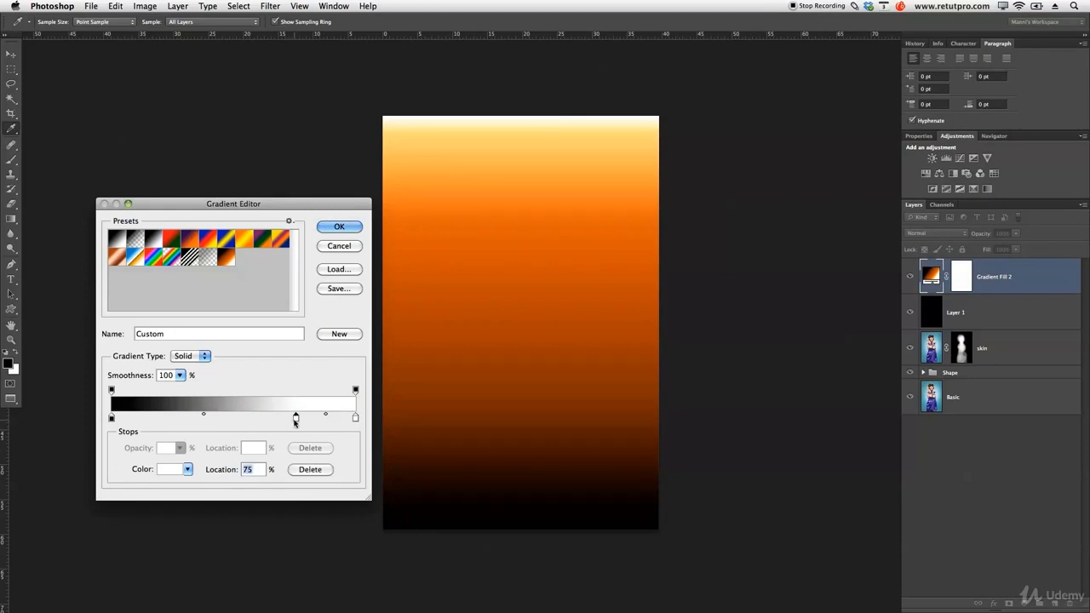
double_click(296, 418)
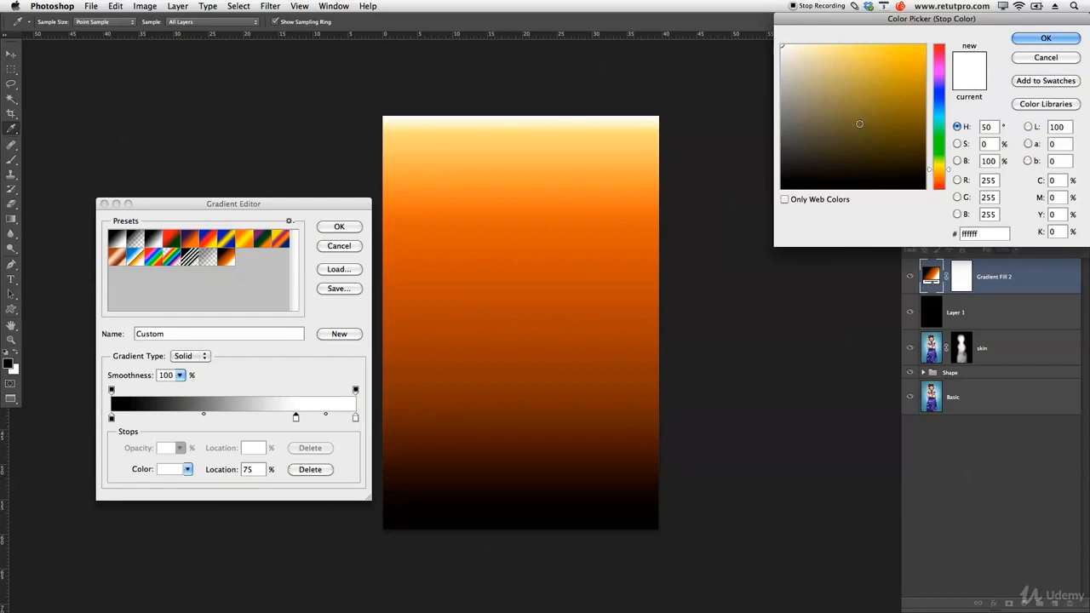
left_click_drag(894, 118, 919, 73)
left_click(614, 130)
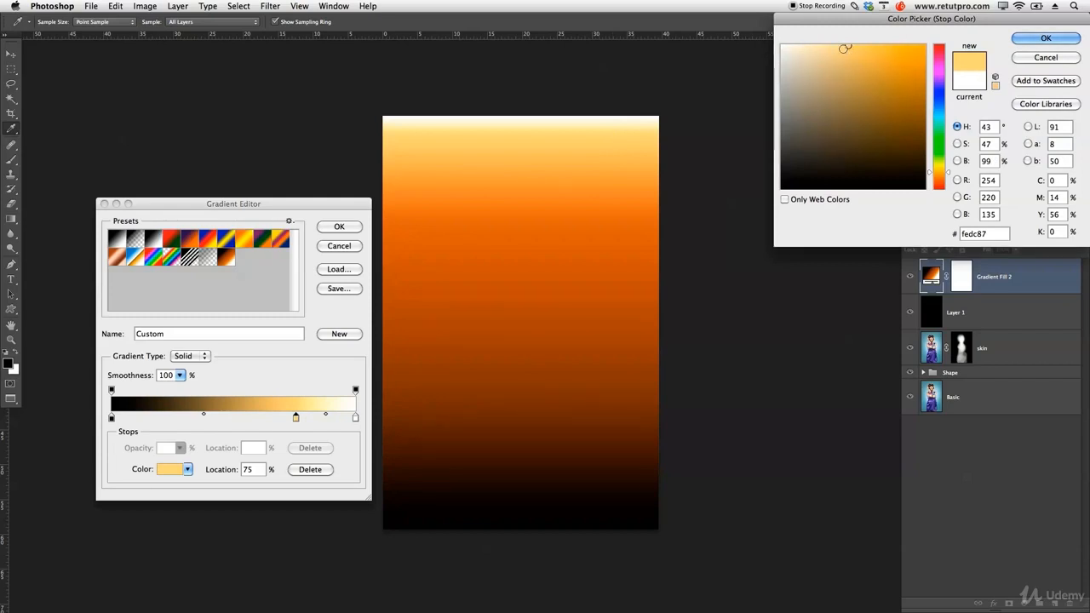
left_click_drag(849, 48, 843, 44)
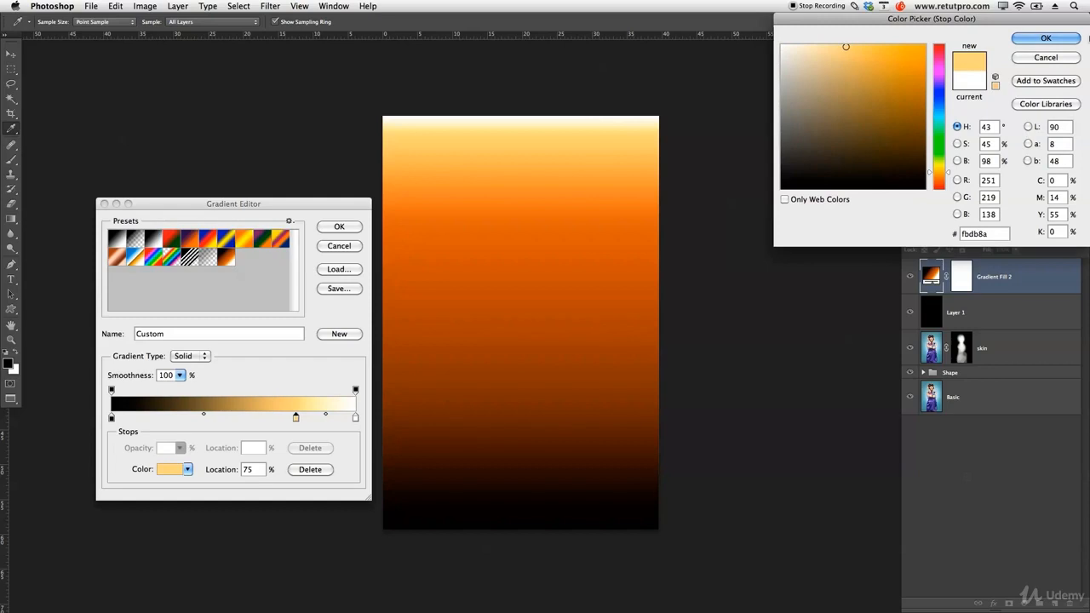
left_click(1056, 39)
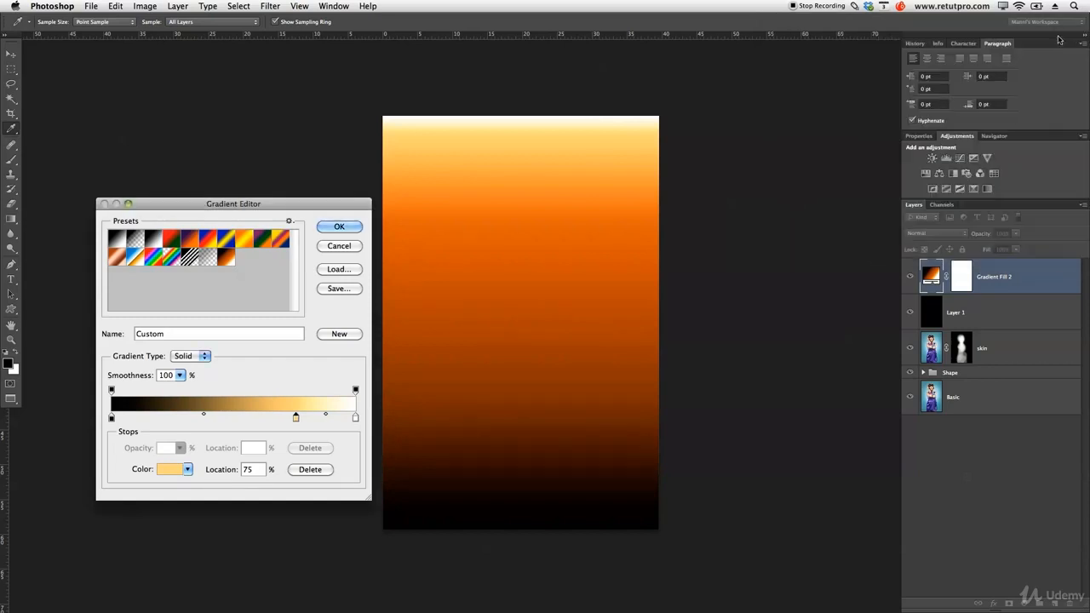
Add a colour stop at 22% and recolour it a medium orange-brown
left_click(166, 417)
left_click_drag(512, 368, 525, 418)
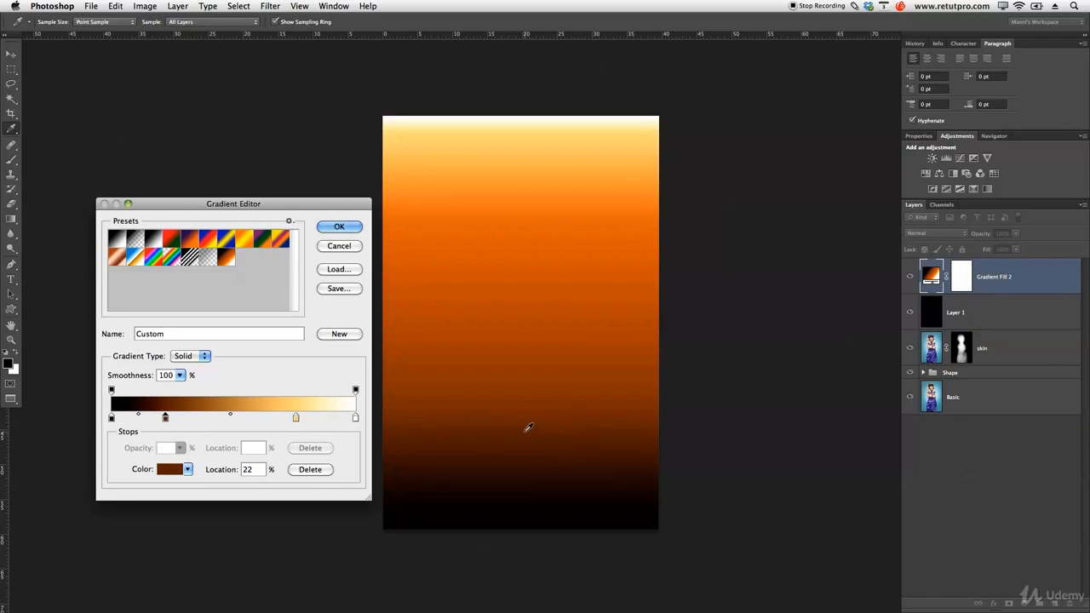
double_click(165, 418)
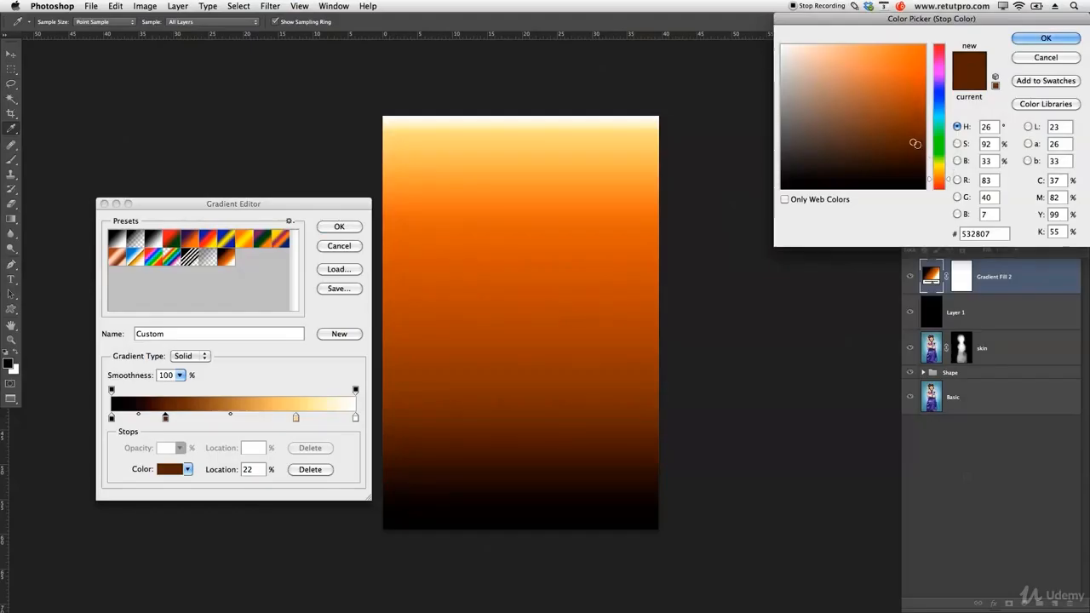
left_click_drag(914, 143, 897, 103)
left_click_drag(949, 180, 949, 177)
left_click(902, 111)
key("Return")
Move the light yellow stop to 92% and shift the orange-brown stop slightly toward the middle, keeping the start stop black
left_click_drag(296, 417, 341, 417)
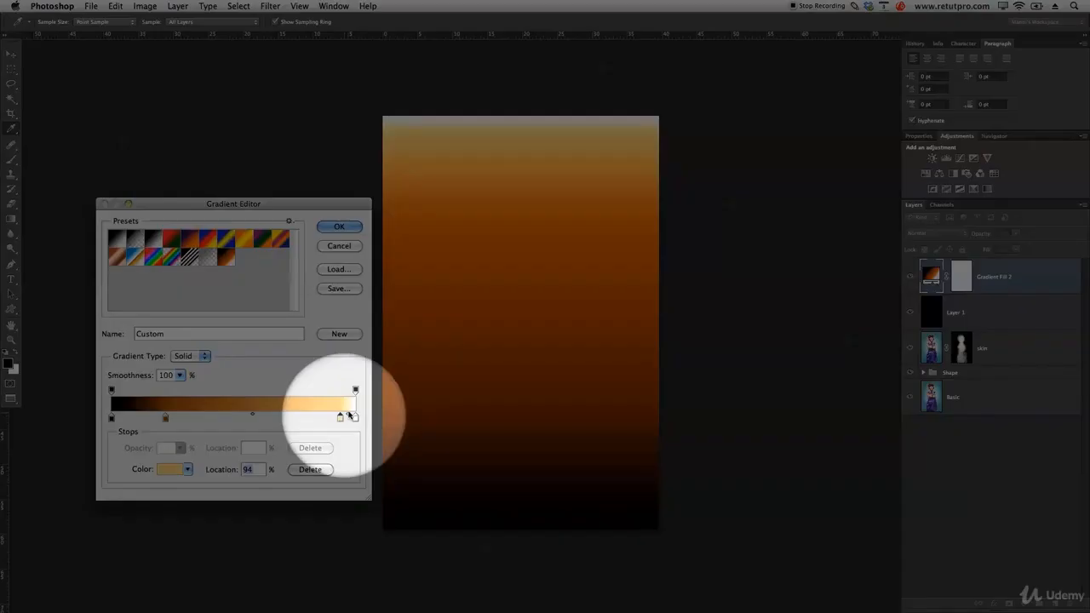
left_click_drag(167, 418, 183, 418)
left_click_drag(336, 420, 207, 418)
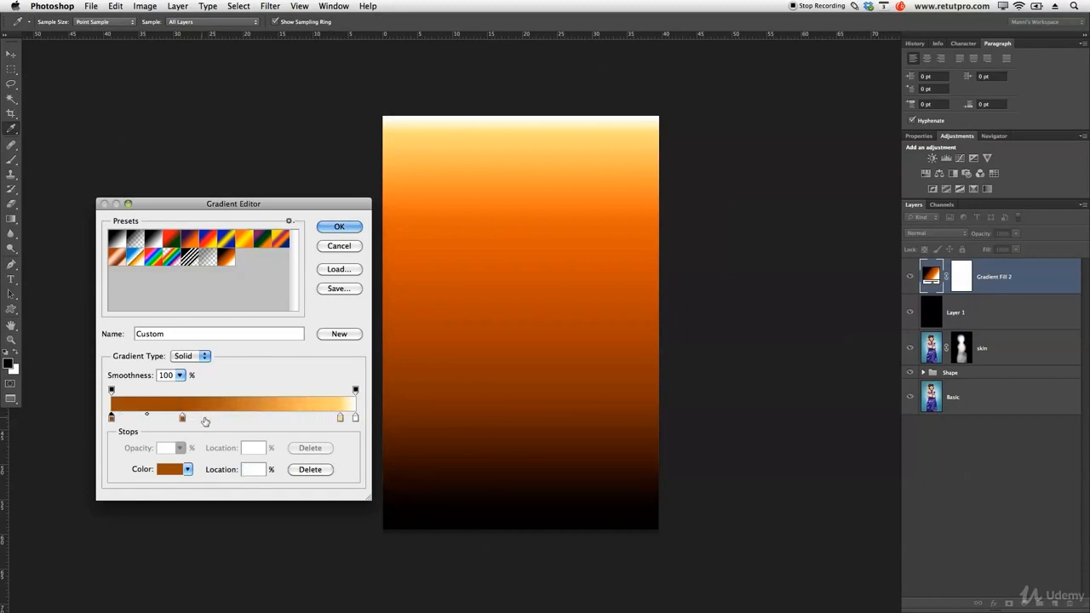
left_click(111, 418)
left_click_drag(340, 419, 336, 419)
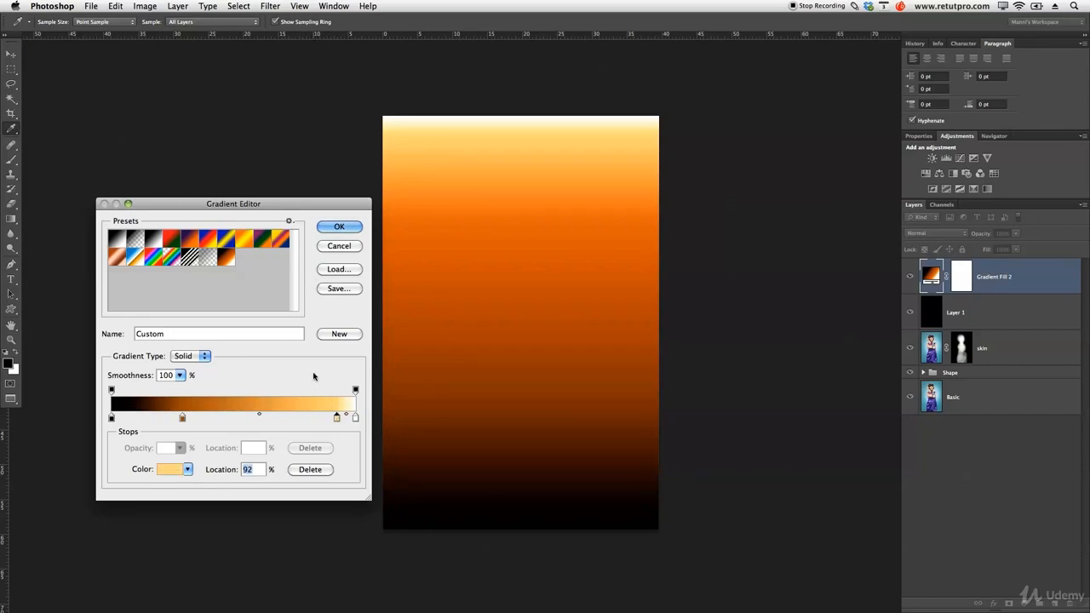
Add the custom gradient to the presets, then close the gradient editor without applying it
left_click(348, 335)
left_click(334, 336)
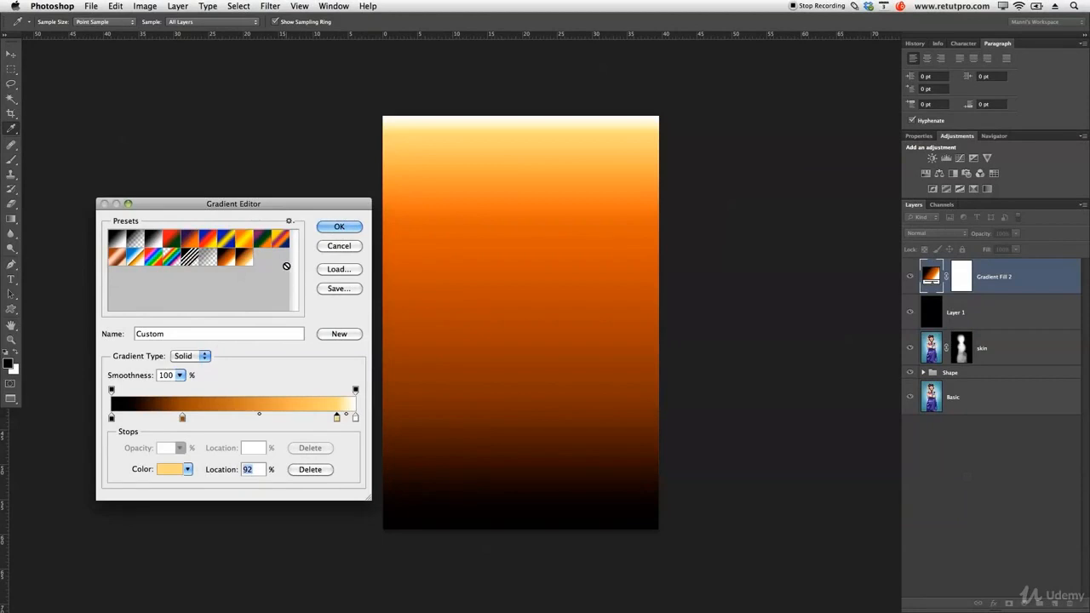
left_click(352, 246)
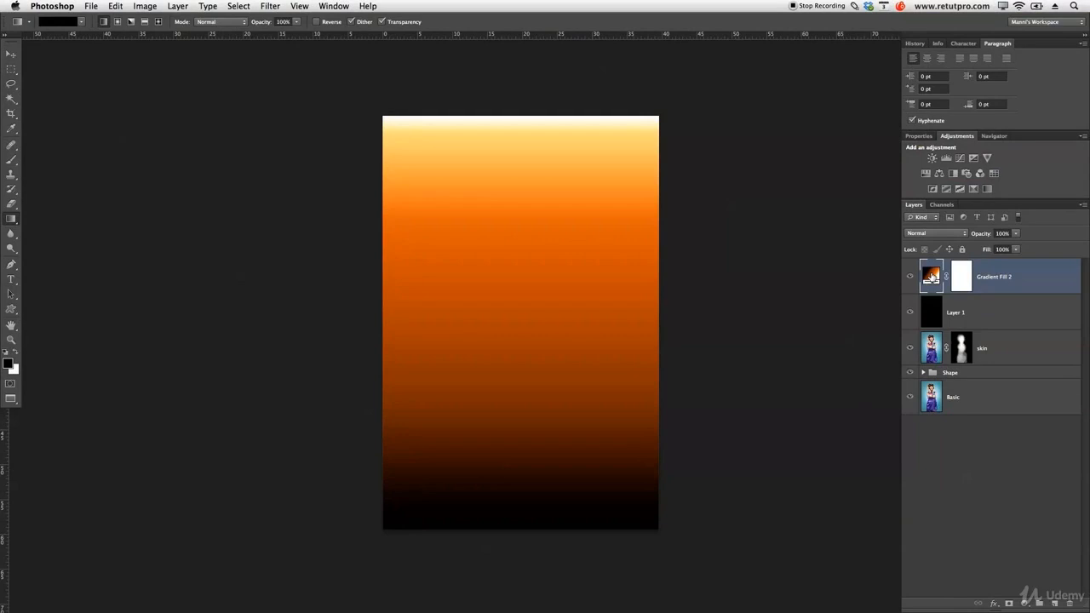
Change the top gradient fill layer to the Radial style and reverse its colours
double_click(932, 276)
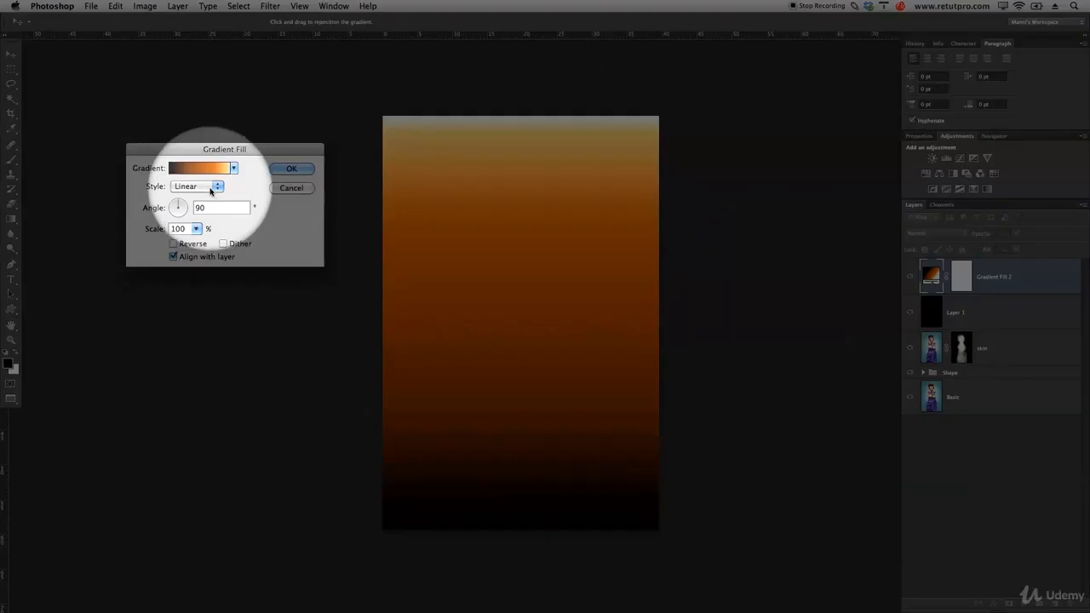
left_click(177, 187)
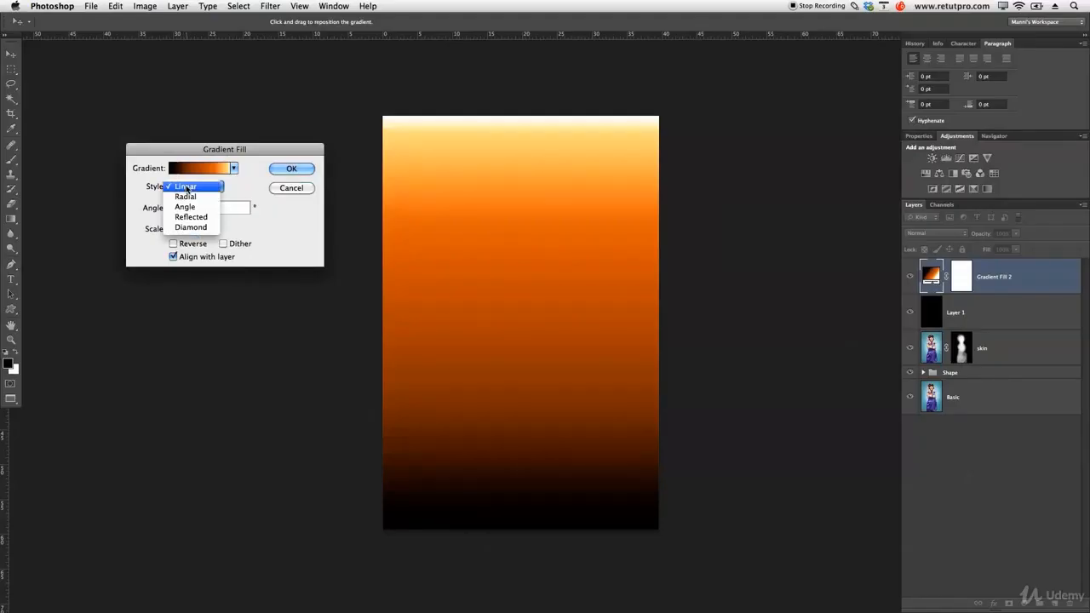
left_click(191, 198)
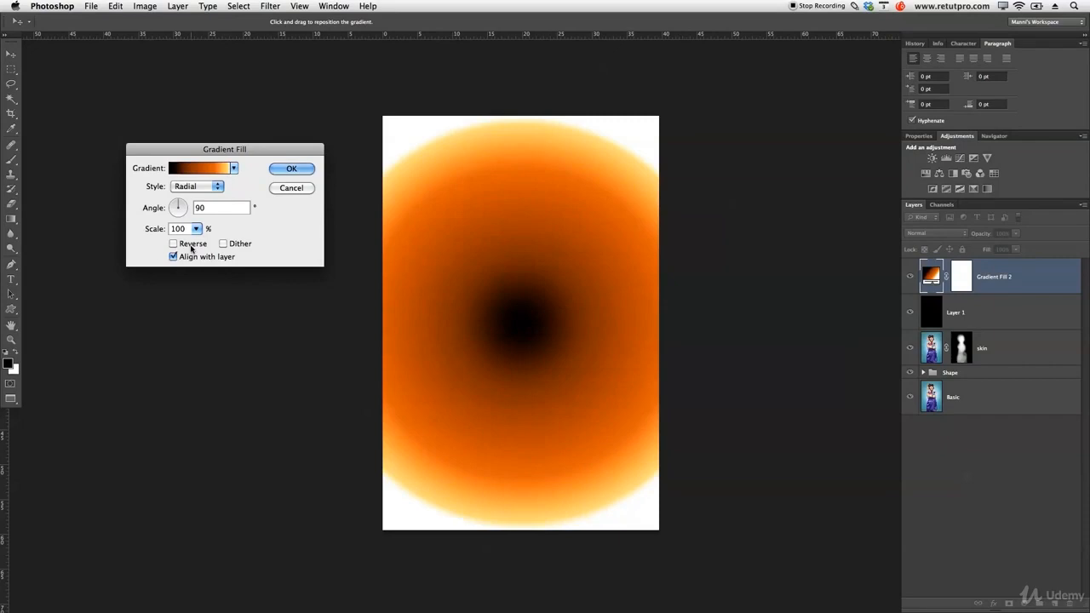
left_click(174, 243)
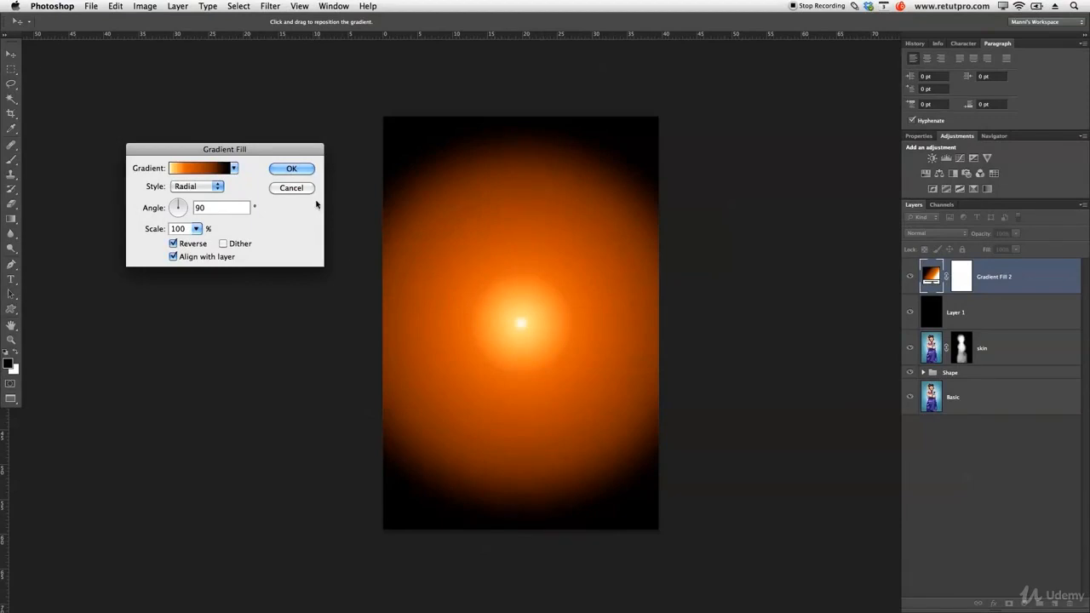
left_click(289, 173)
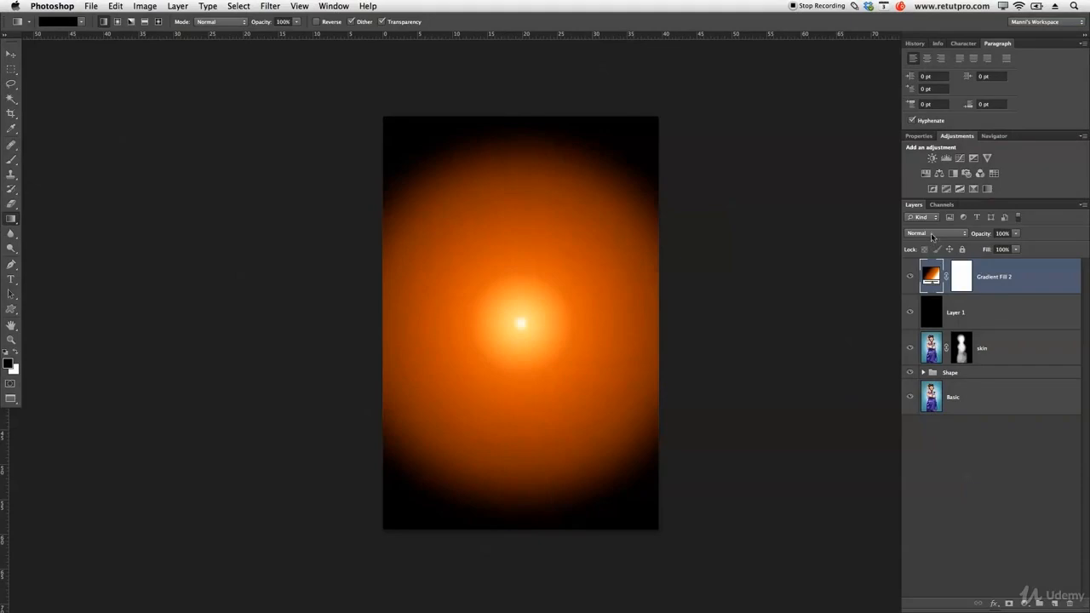
Set the gradient fill layer's blend mode to Screen and delete the black layer beneath it
left_click(933, 235)
left_click(928, 305)
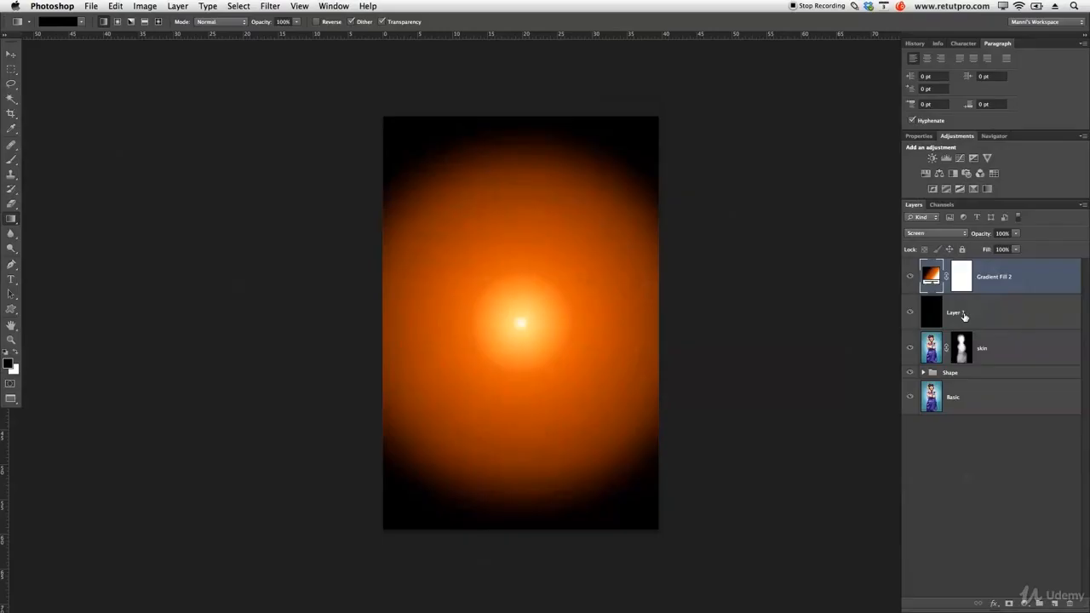
left_click(937, 313)
key("Delete")
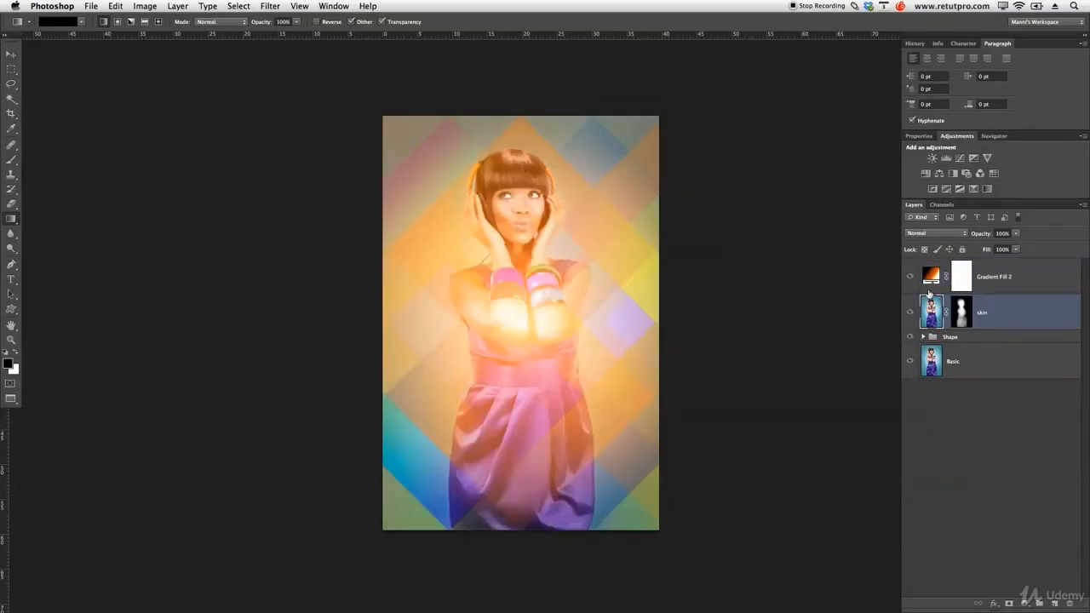
Compare the image with the gradient fill layer hidden and shown
left_click(911, 279)
left_click(910, 279)
left_click(911, 278)
left_click(911, 279)
left_click(911, 278)
left_click(910, 279)
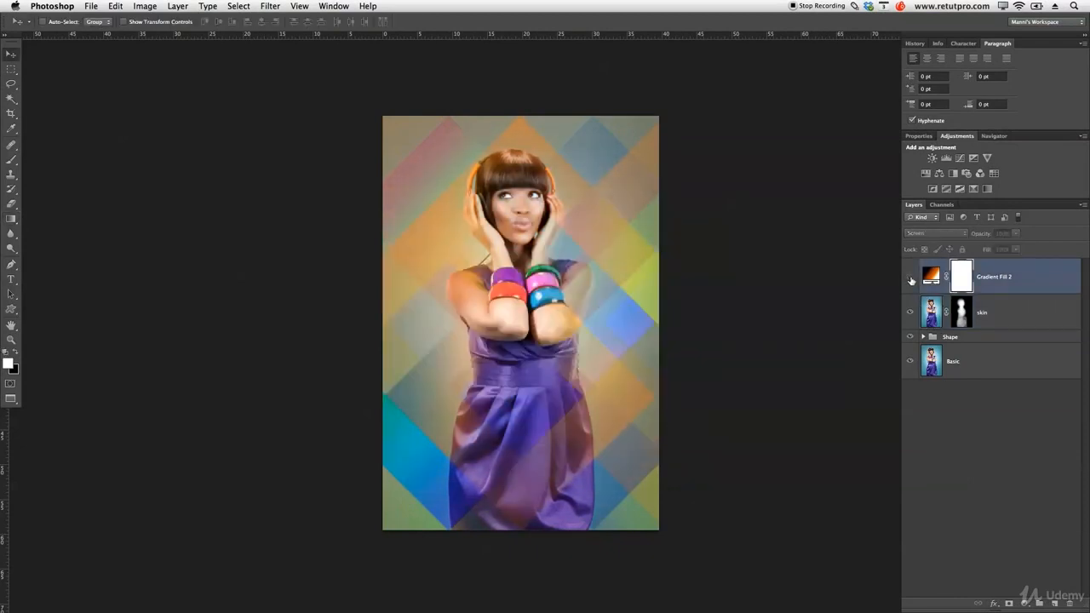
Check how the warm glow affects the woman's face by hiding and showing the top gradient fill layer
left_click(911, 278)
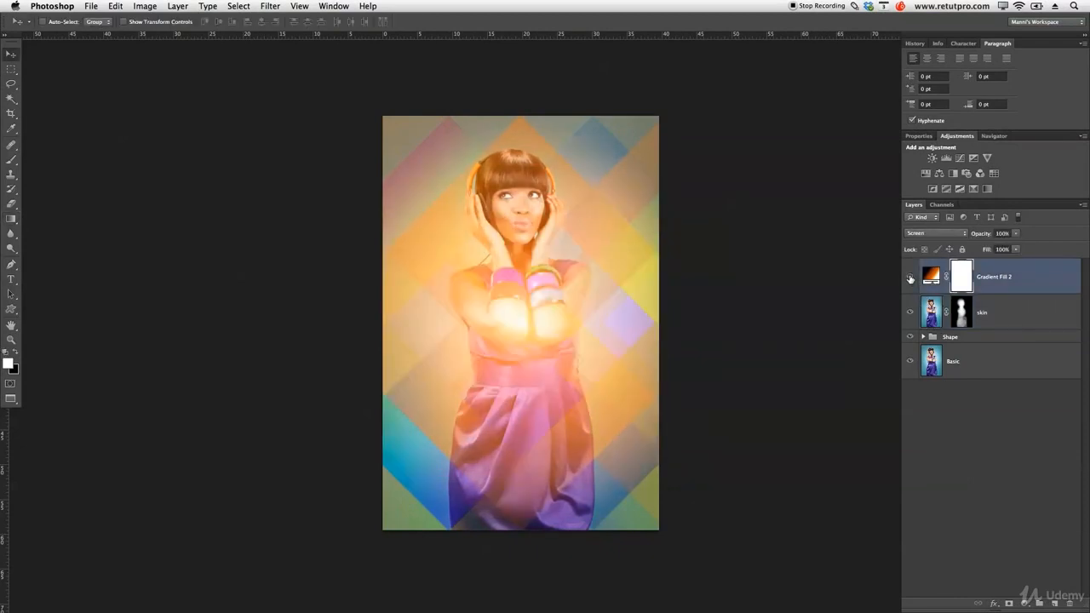
left_click(910, 279)
left_click(911, 279)
key("F1")
key("F1")
key("F1")
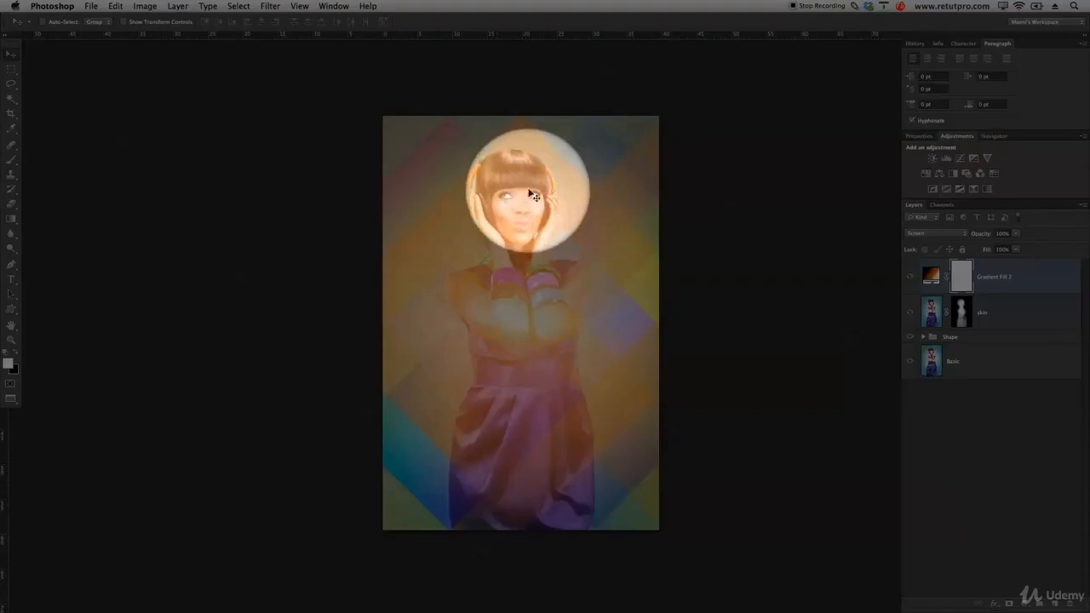
key("F1")
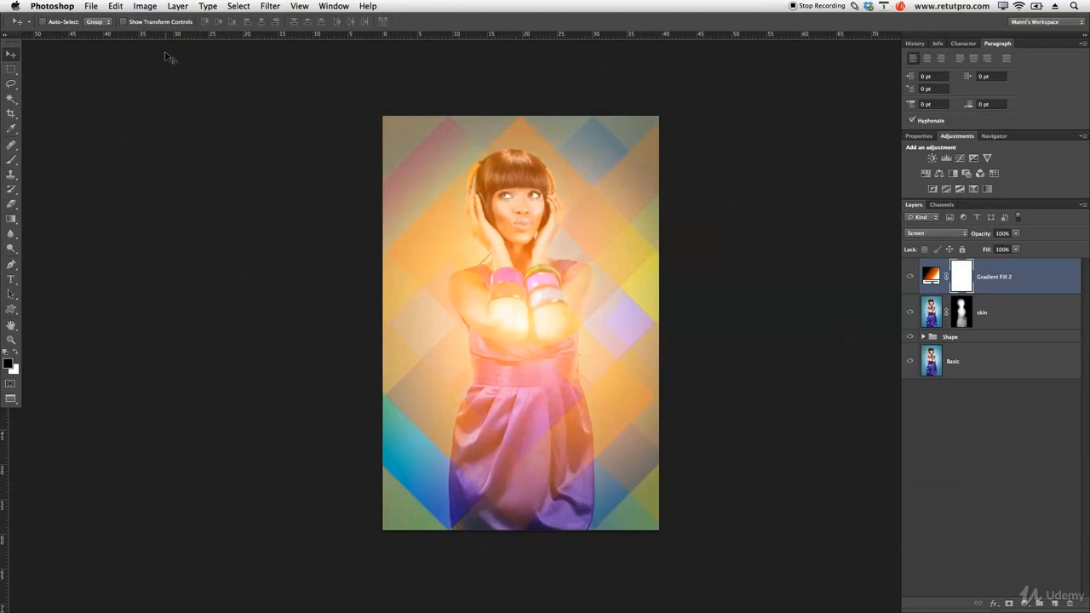
Paint black on the gradient fill layer's mask over the face and hair with a size 1800 brush at 20% opacity
key("b")
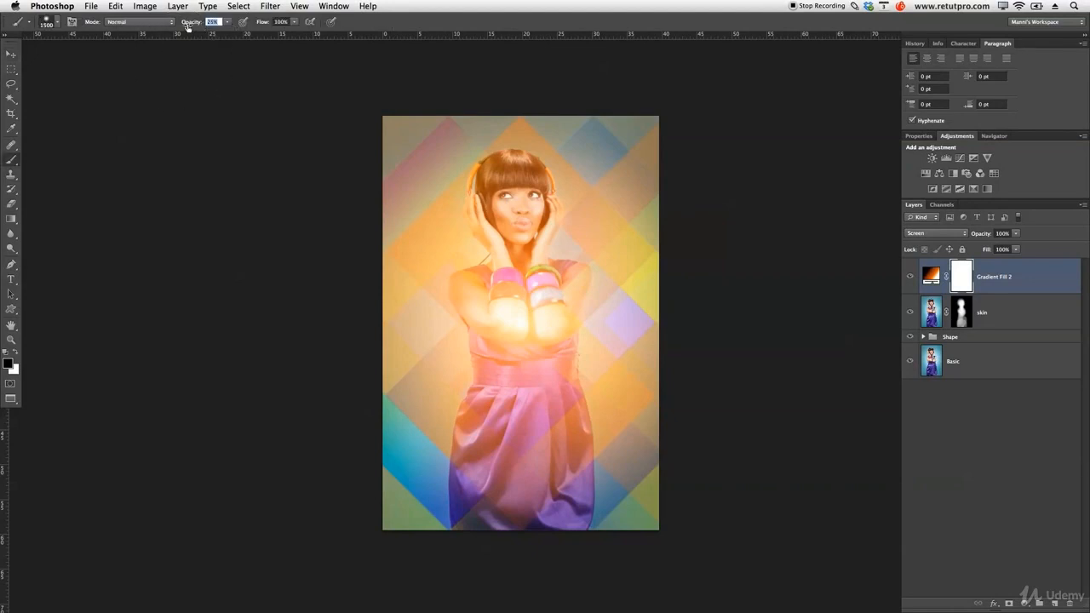
key("bracketleft")
key("bracketleft")
key("bracketright")
key("bracketright")
key("bracketright")
key("bracketright")
key("bracketright")
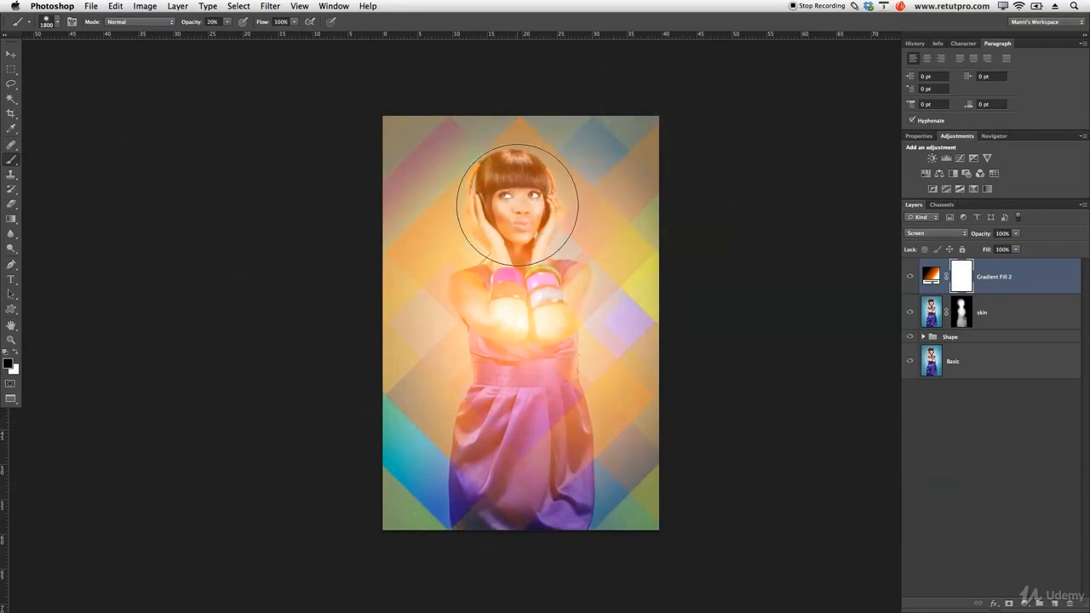
left_click_drag(504, 207, 515, 212)
mouse_move(519, 193)
left_mouse_down()
mouse_move(503, 160)
mouse_move(483, 167)
mouse_move(465, 198)
mouse_move(490, 213)
mouse_move(532, 214)
mouse_move(569, 193)
mouse_move(504, 120)
left_mouse_up()
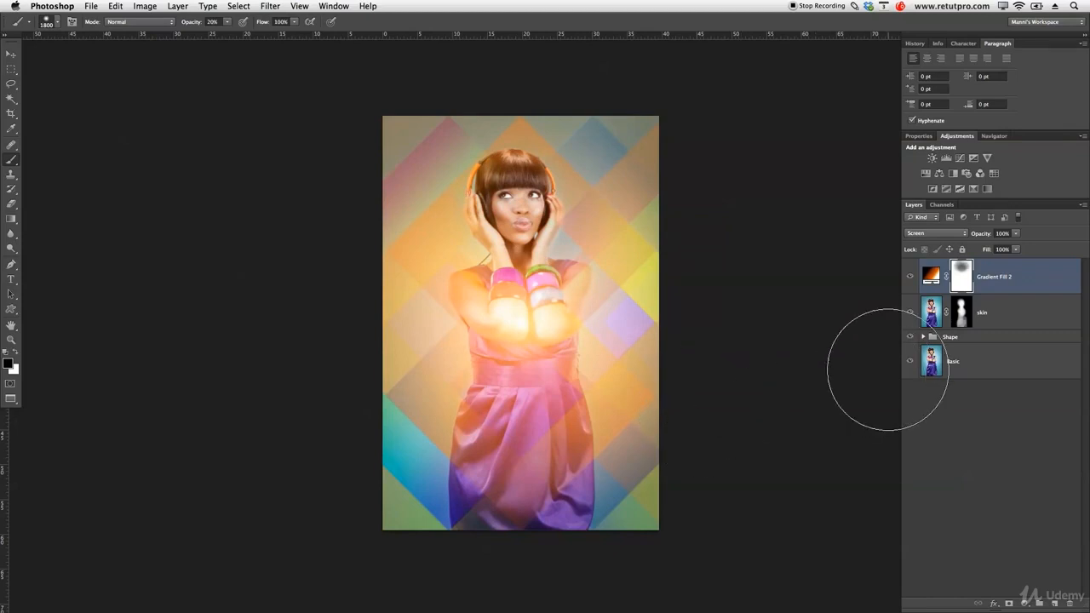
left_click(911, 277)
left_click(910, 278)
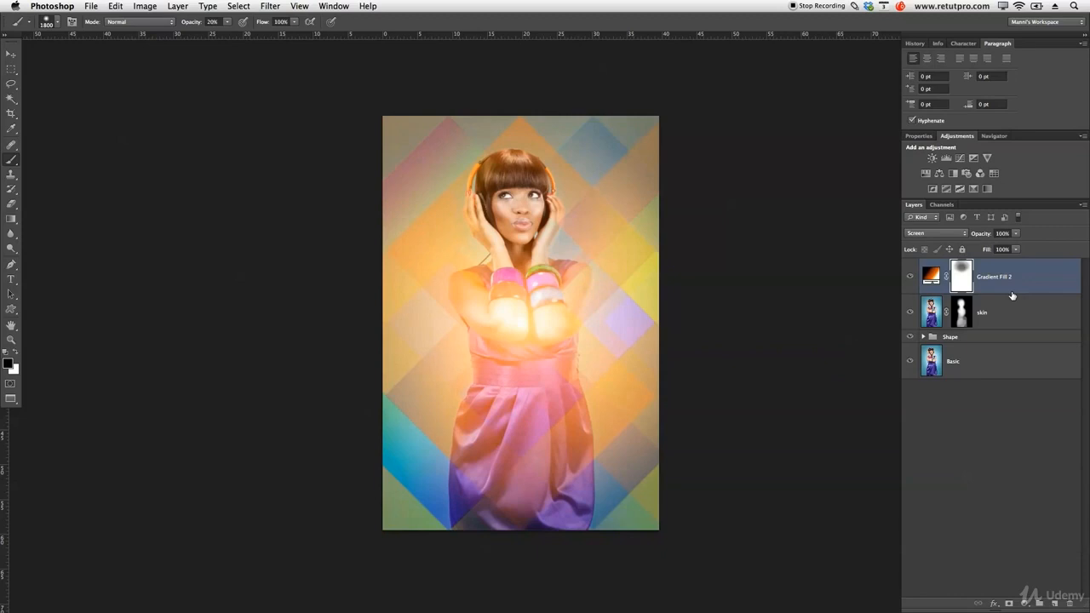
Duplicate the masked gradient fill layer and lower the copy's opacity to 21%
key("super+j")
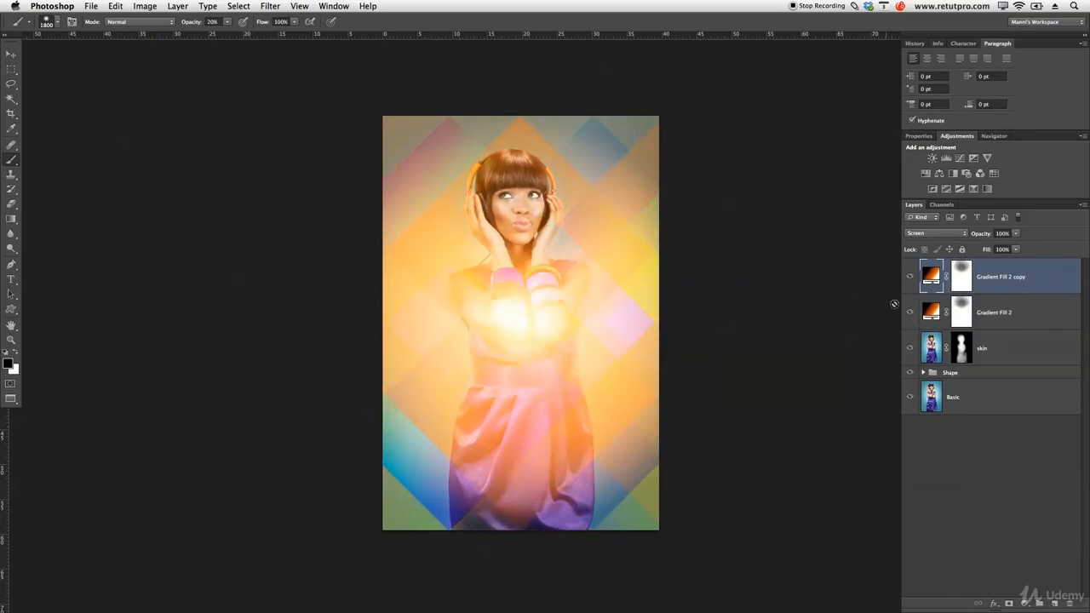
left_click_drag(985, 236, 950, 244)
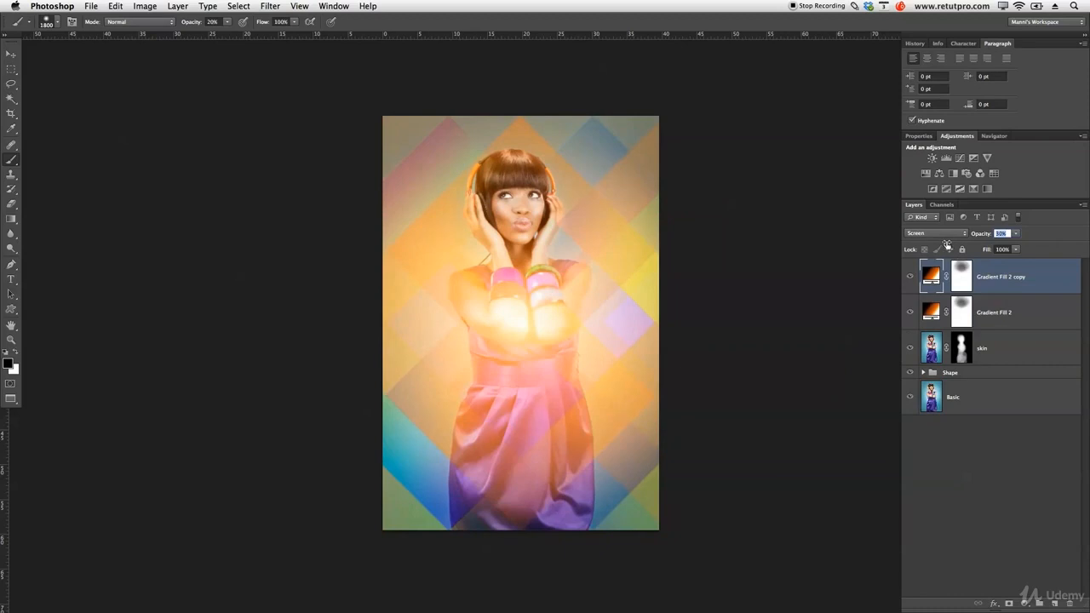
Compare the image with the duplicated gradient fill layer hidden and shown
left_click(909, 277)
left_click(910, 276)
left_click(909, 277)
left_click(910, 278)
left_click(911, 278)
left_click(910, 278)
left_click(910, 278)
left_click(911, 278)
left_click(911, 277)
left_click(910, 277)
left_click(910, 278)
left_click(911, 278)
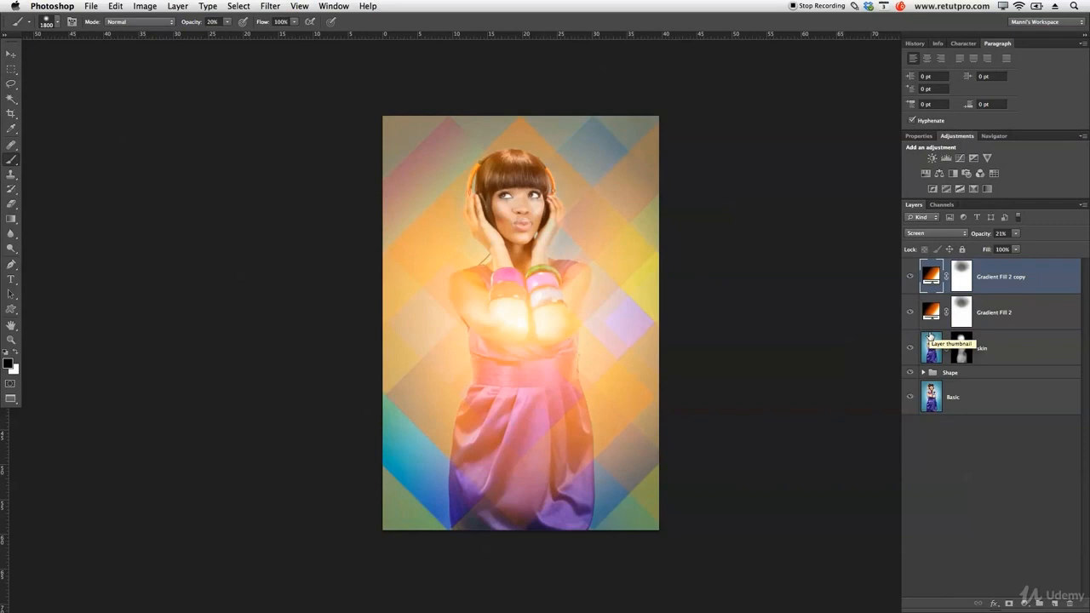
Create a text box across the woman's torso reading "Feeling" in the Geomancy font
left_click(11, 279)
left_click_drag(392, 274, 647, 385)
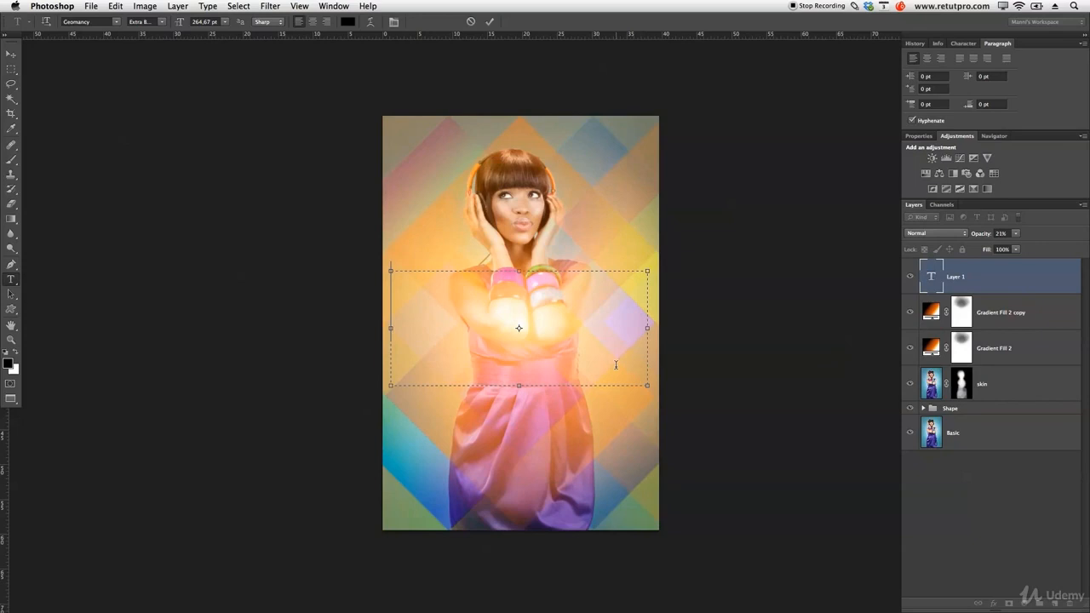
type("FEL")
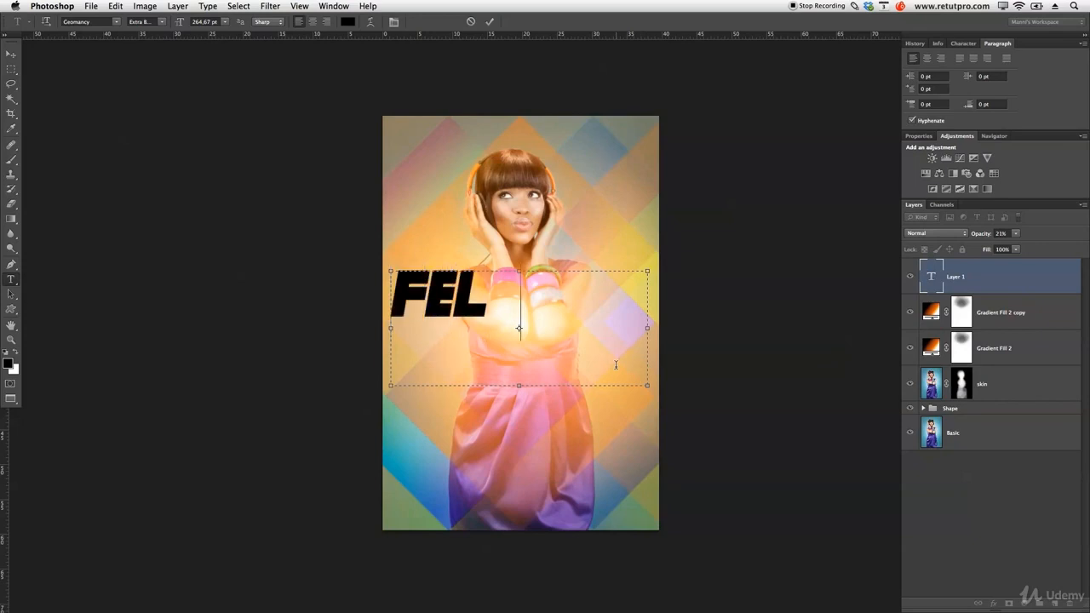
type("LING")
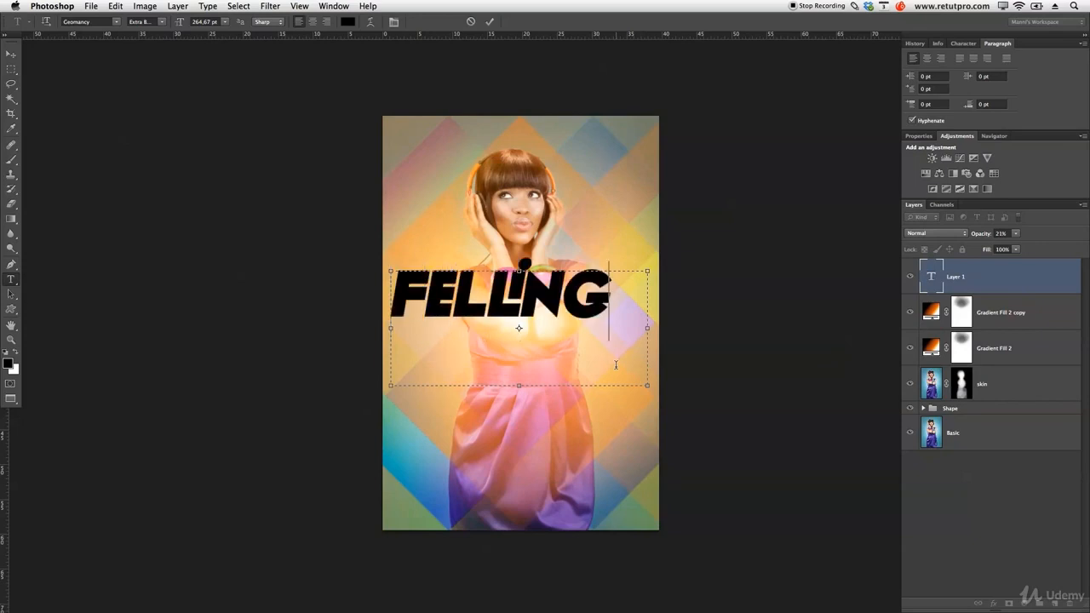
left_click_drag(481, 295, 459, 292)
type("E")
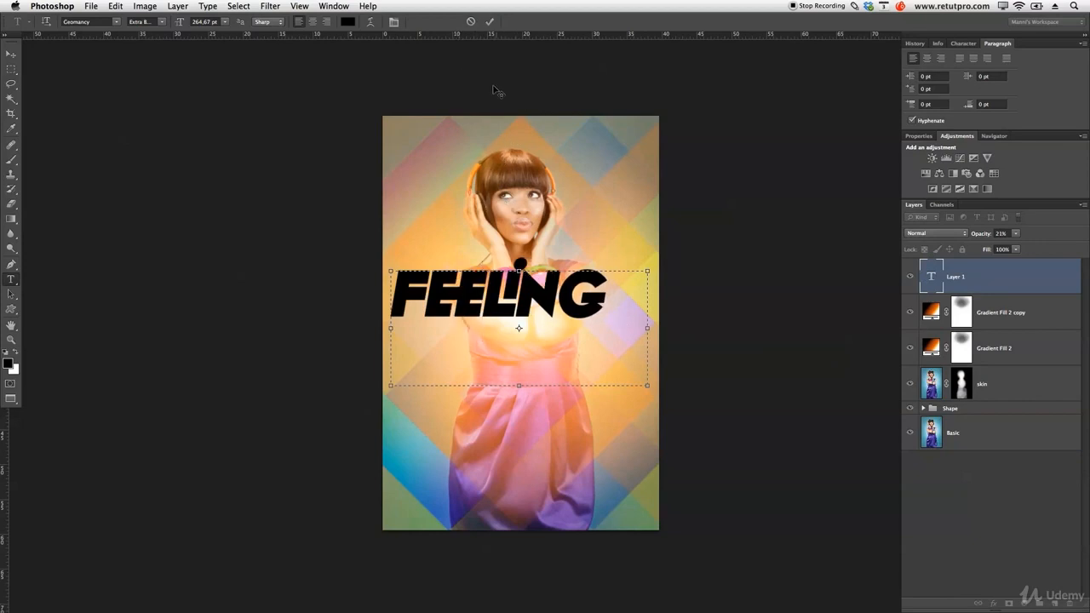
Enlarge the "Feeling" text to 274,67 pt and move it down to the woman's waist
key("ctrl+a")
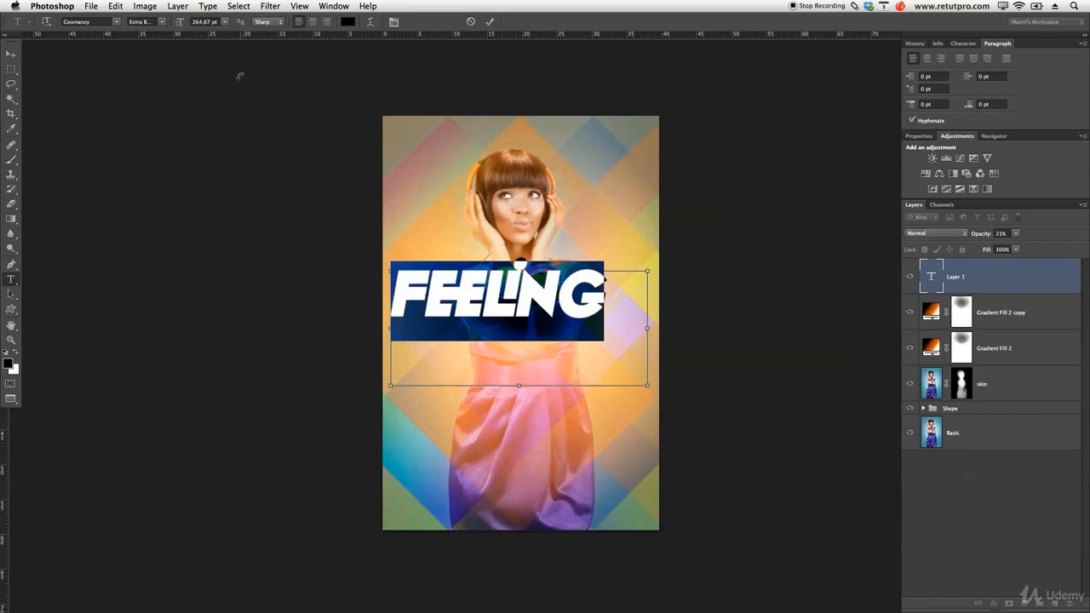
left_click_drag(178, 24, 190, 26)
left_click(488, 22)
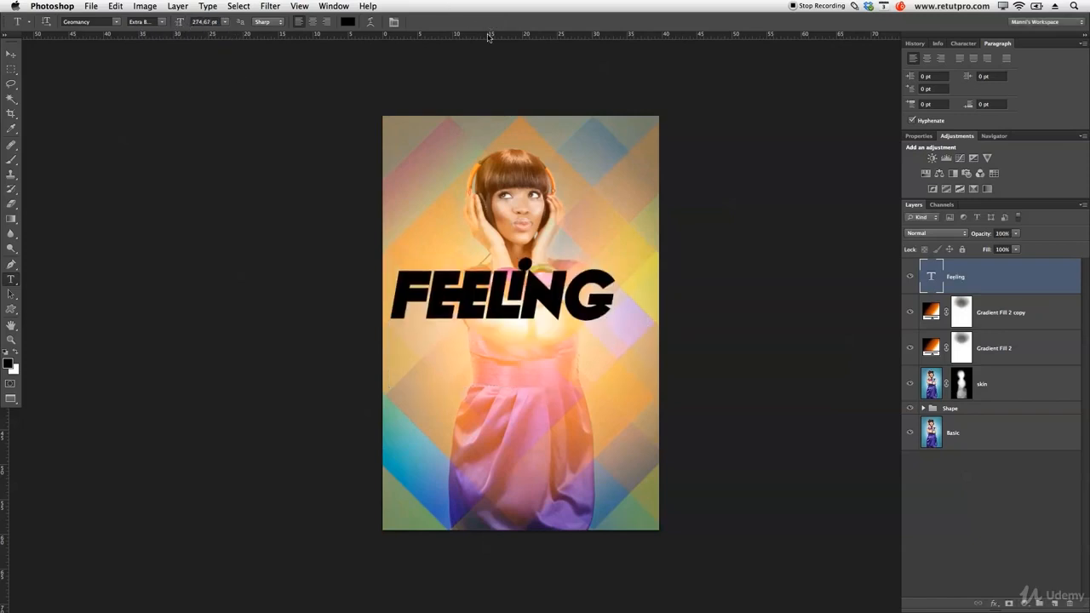
key("v")
left_click_drag(554, 294, 574, 355)
Change the "Feeling" text's colour to dark grey #2c2c2c and apply the edit
key("t")
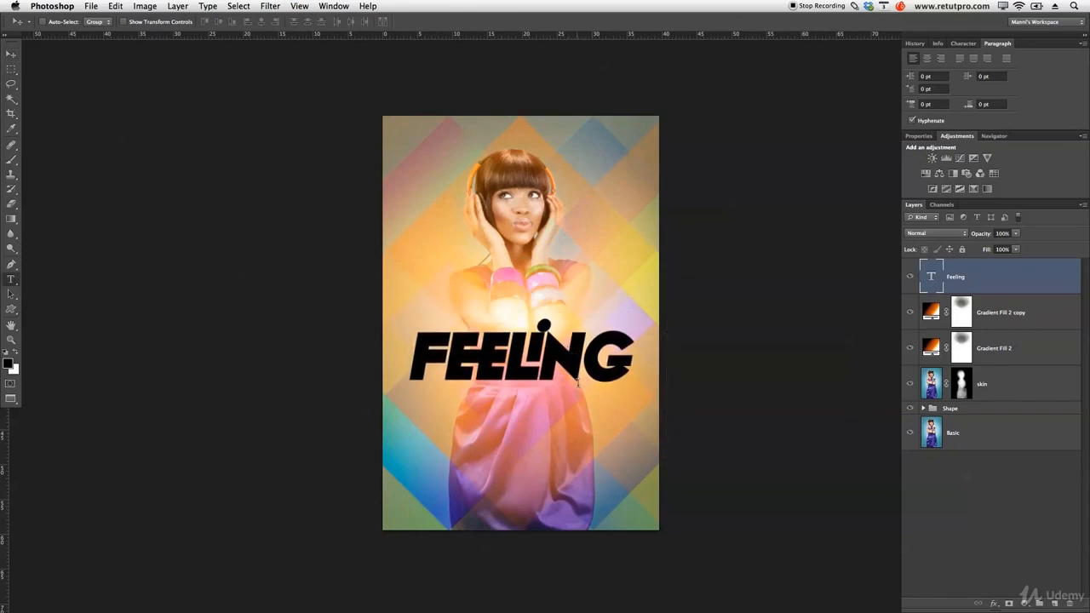
left_click(572, 349)
key("super+a")
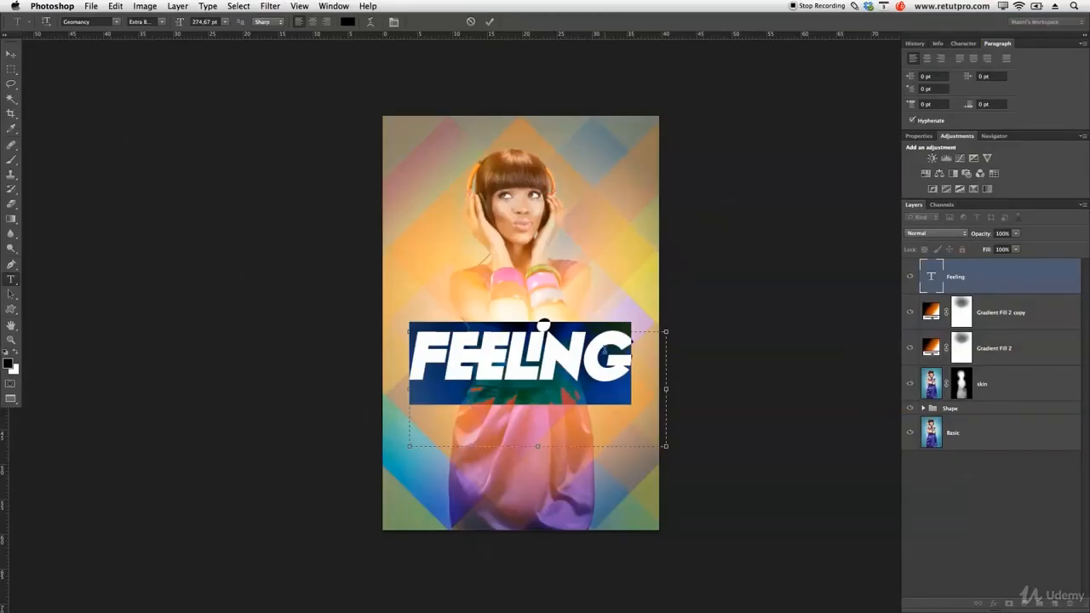
left_click(348, 21)
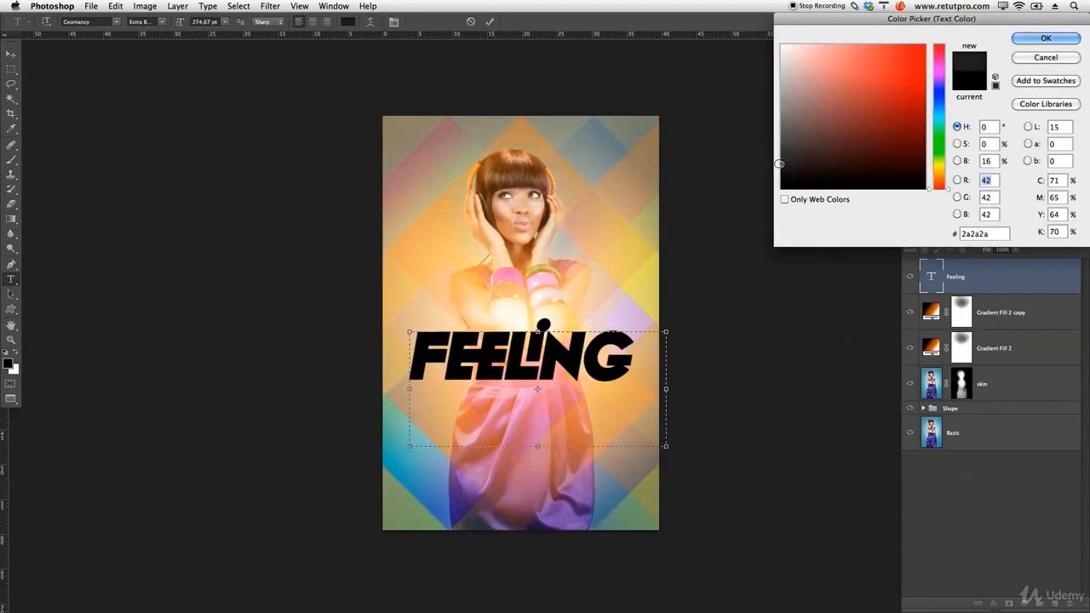
left_click(780, 164)
left_click_drag(782, 169, 782, 165)
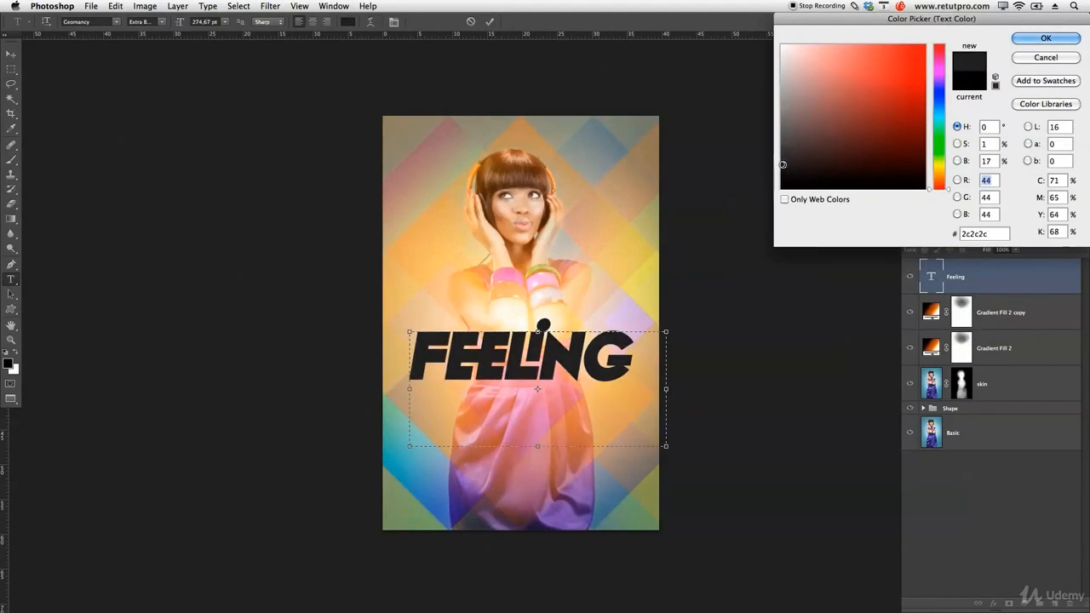
left_click(1018, 39)
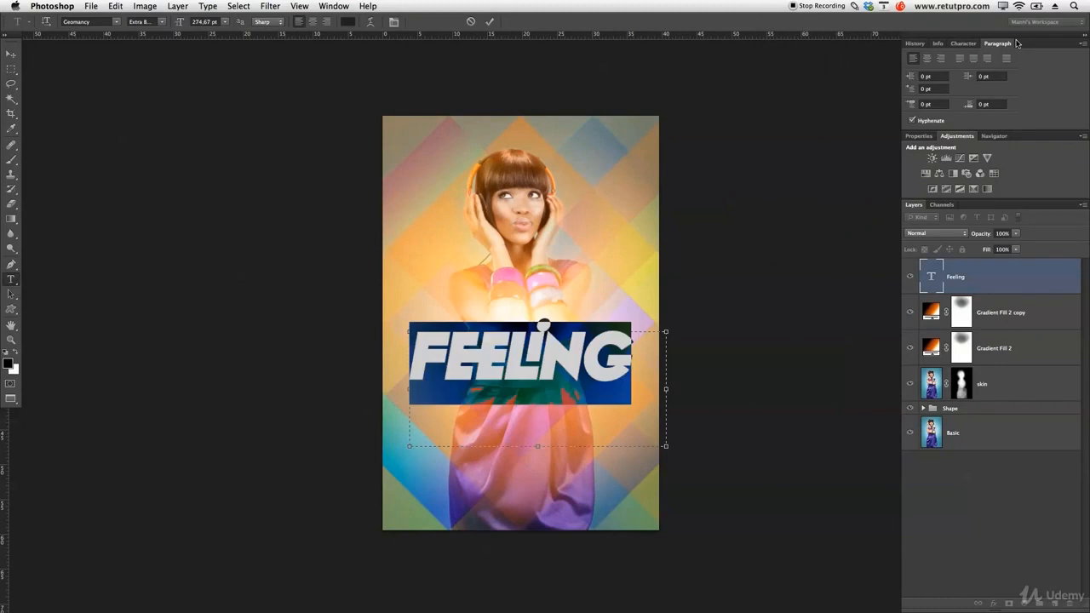
left_click(490, 21)
key("v")
left_click_drag(590, 351, 594, 350)
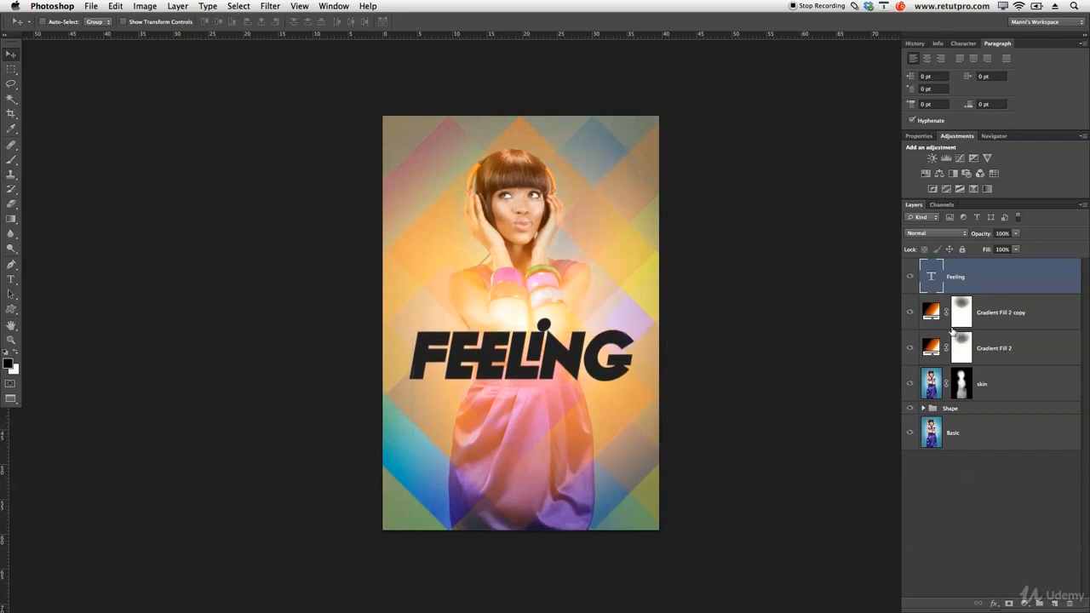
Create a second text box above "Feeling" containing the word "Summer"
key("t")
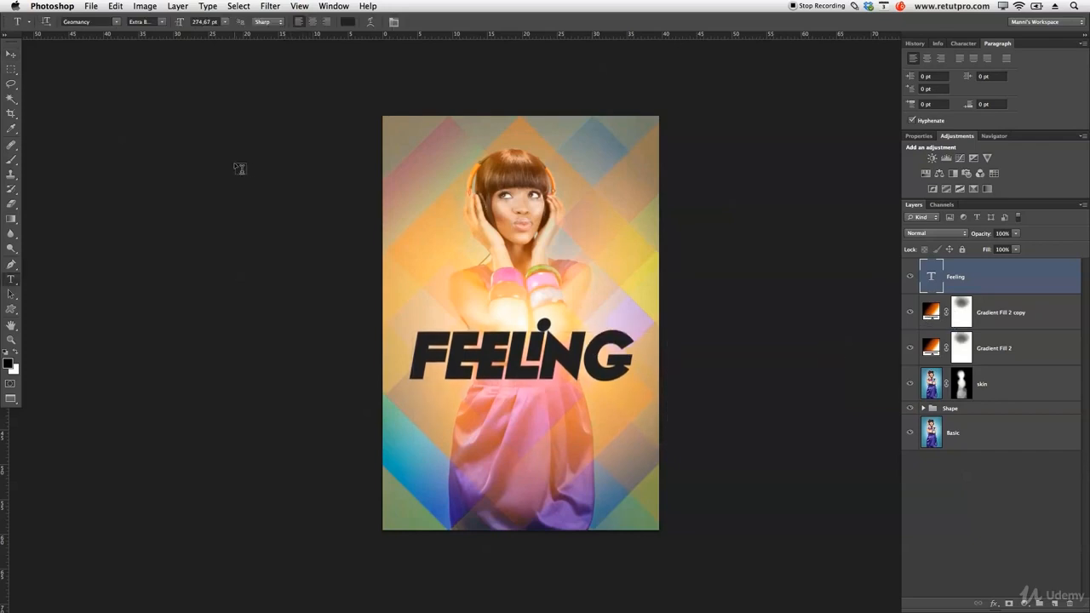
key("F1")
key("F1")
left_click_drag(395, 189, 649, 315)
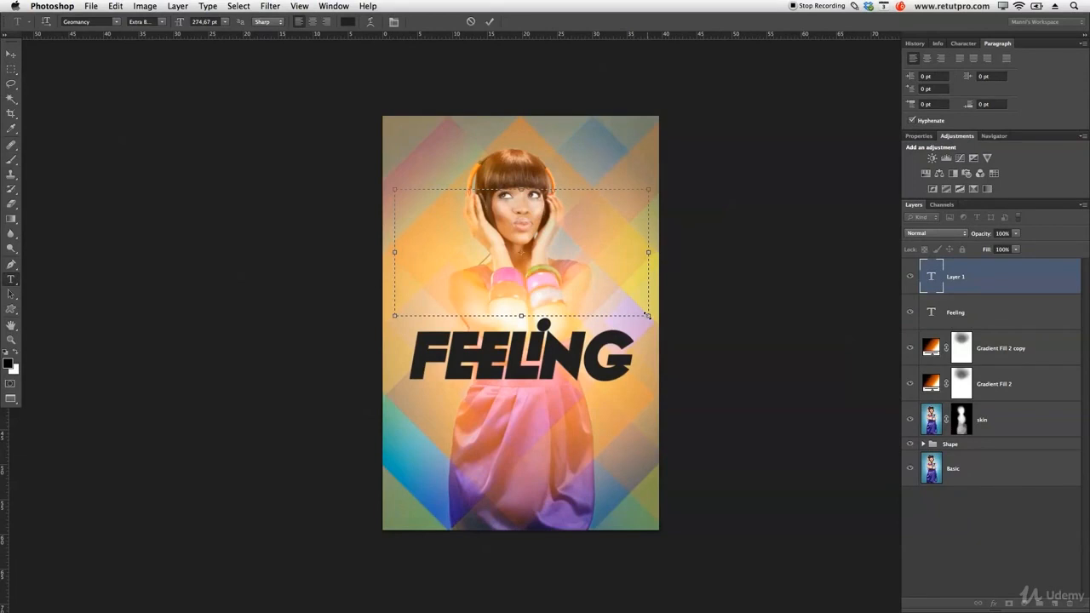
type("SUMMER")
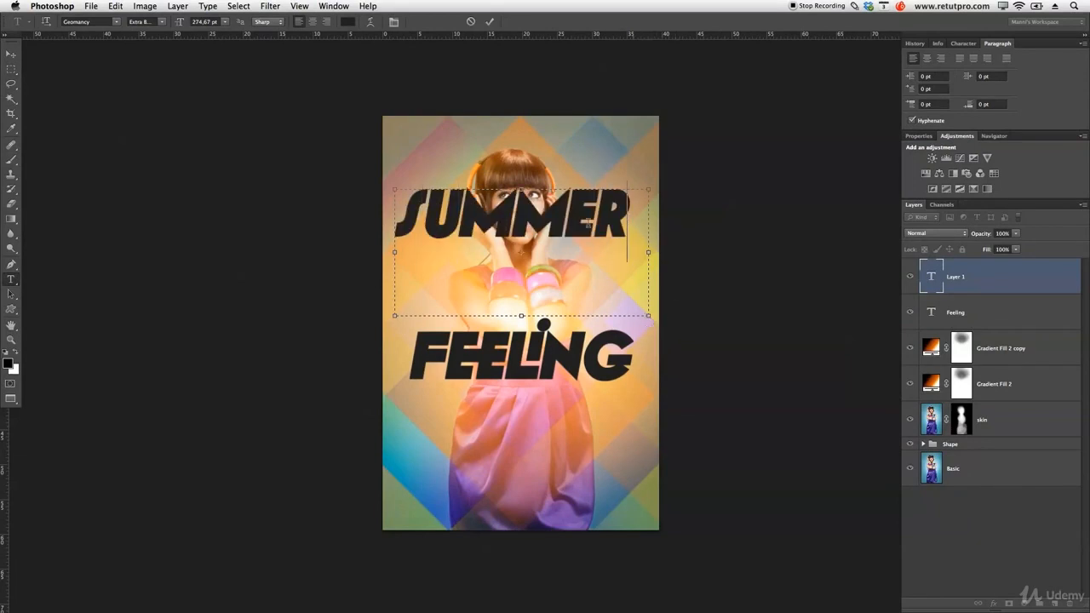
Change the font of the "Summer" text to Colors Of Autumn
left_click_drag(630, 224, 356, 236)
left_click(117, 22)
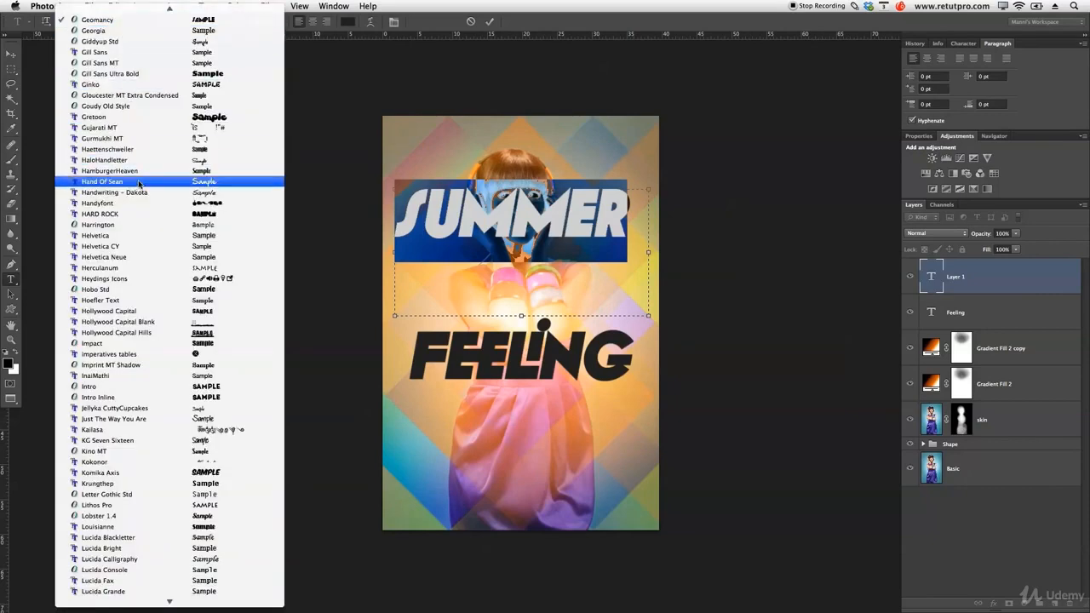
mouse_move(139, 5)
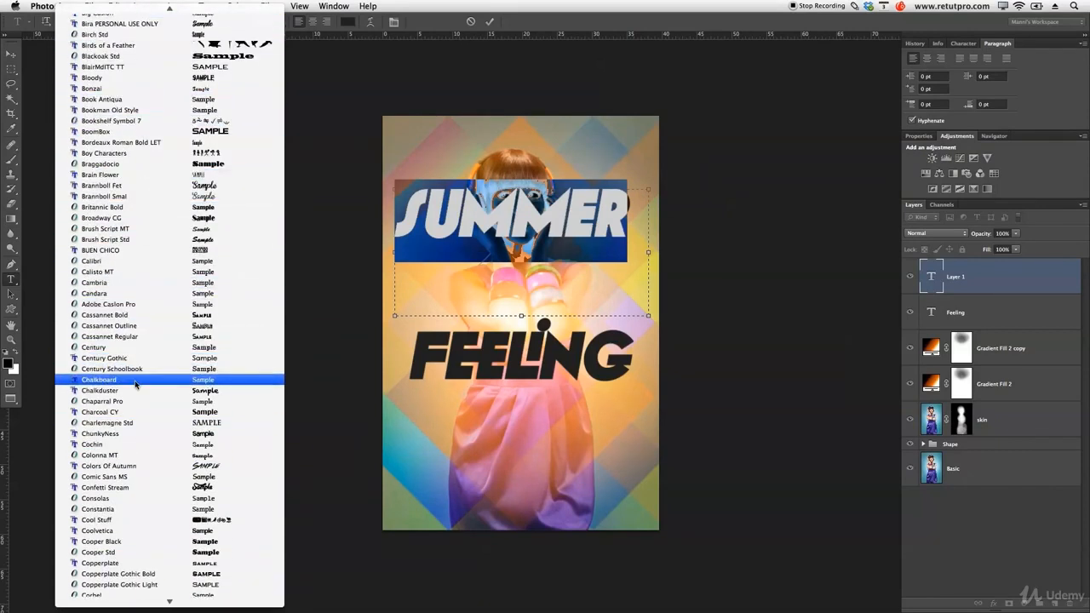
left_click(138, 466)
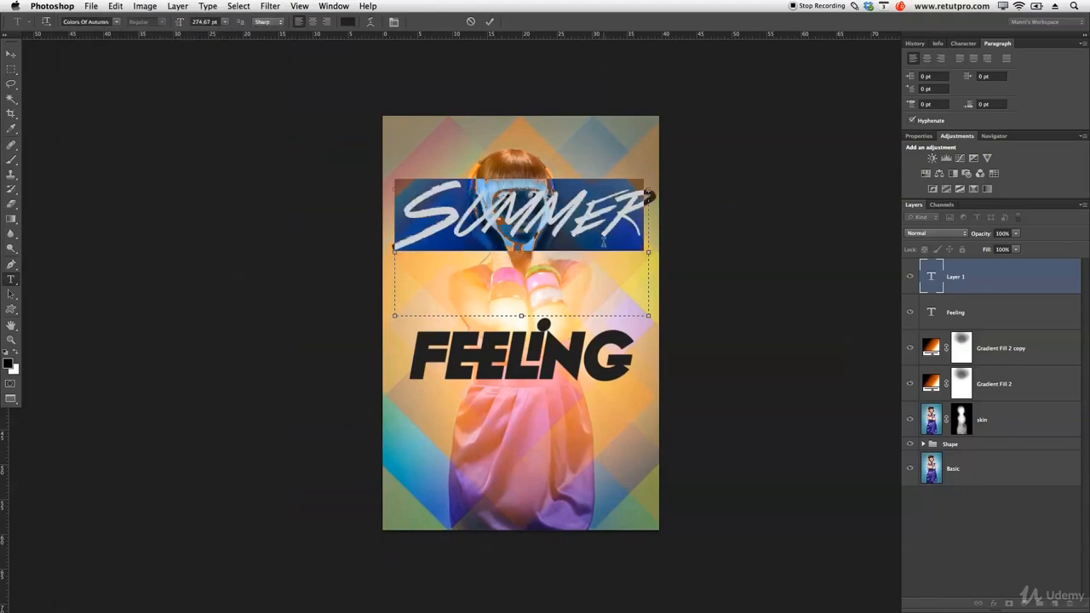
type("SUMMER")
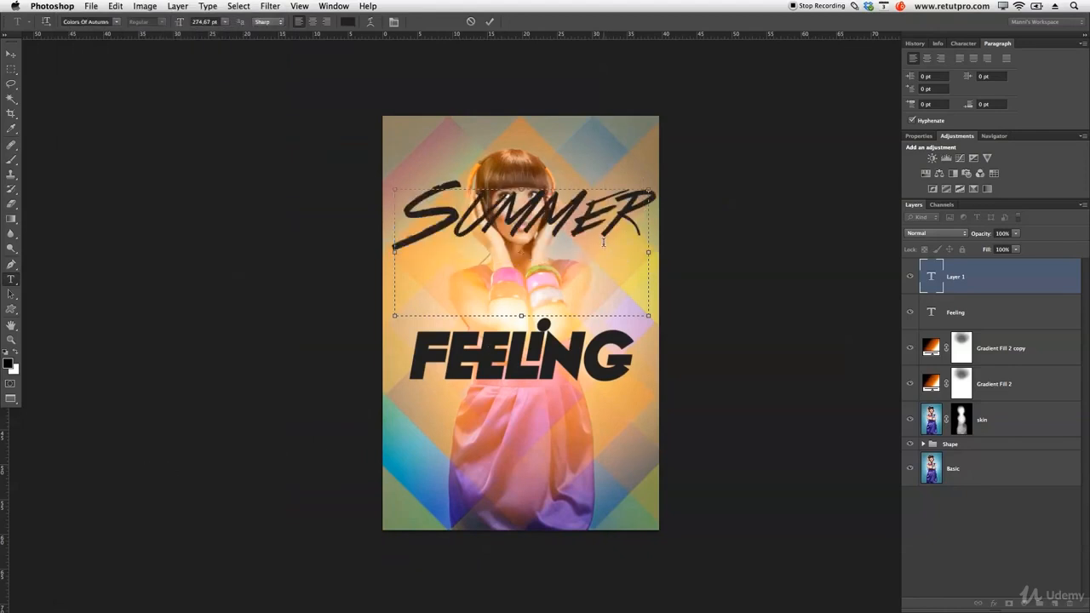
Change the "Summer" text's colour to white and apply the edit
key("super+a")
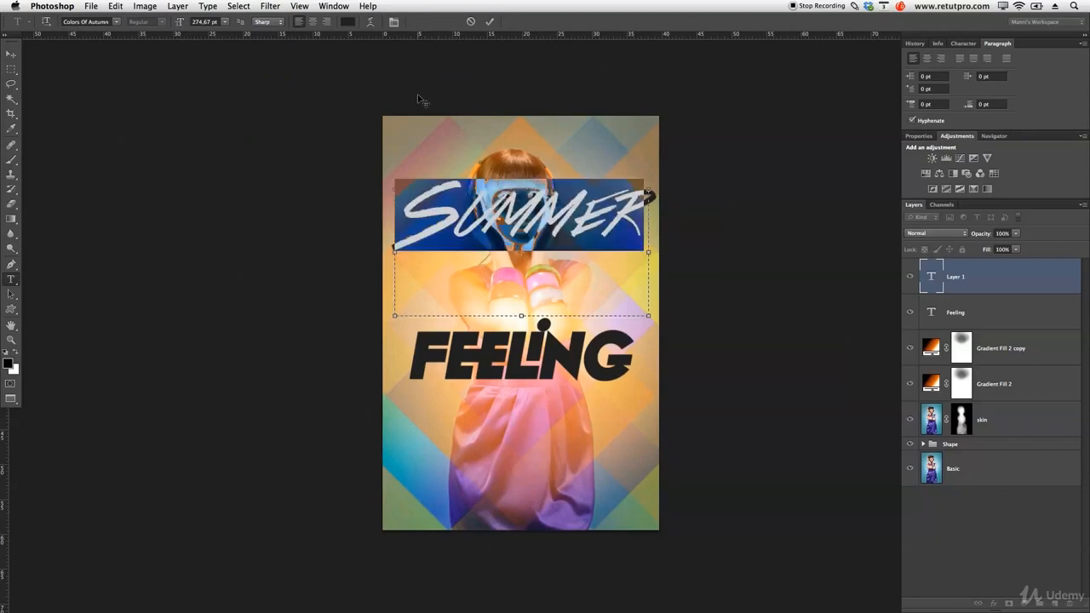
left_click(348, 21)
left_click_drag(781, 107, 781, 45)
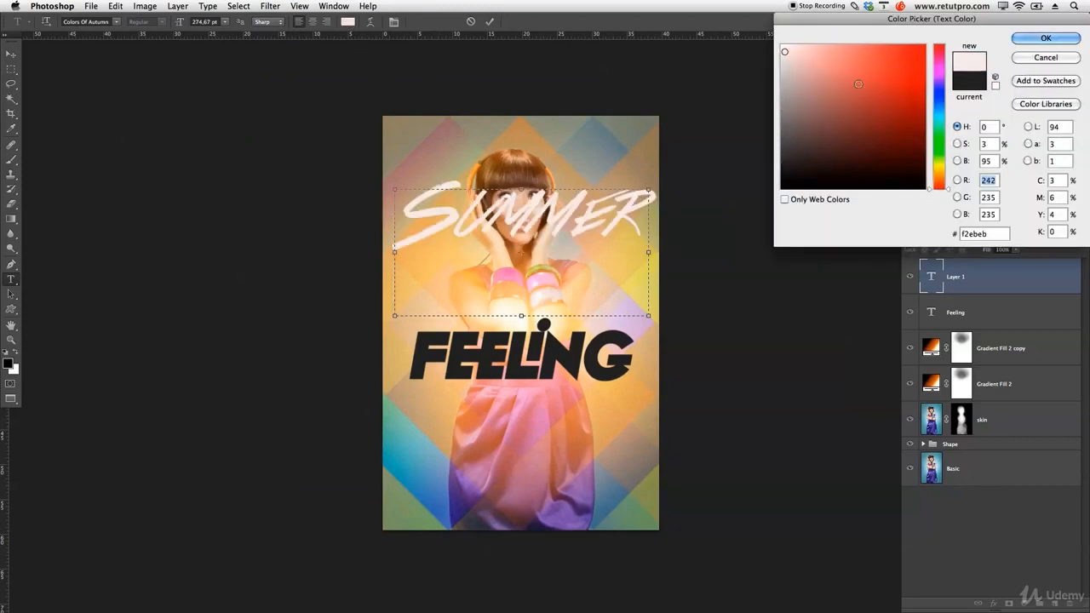
left_click(1071, 39)
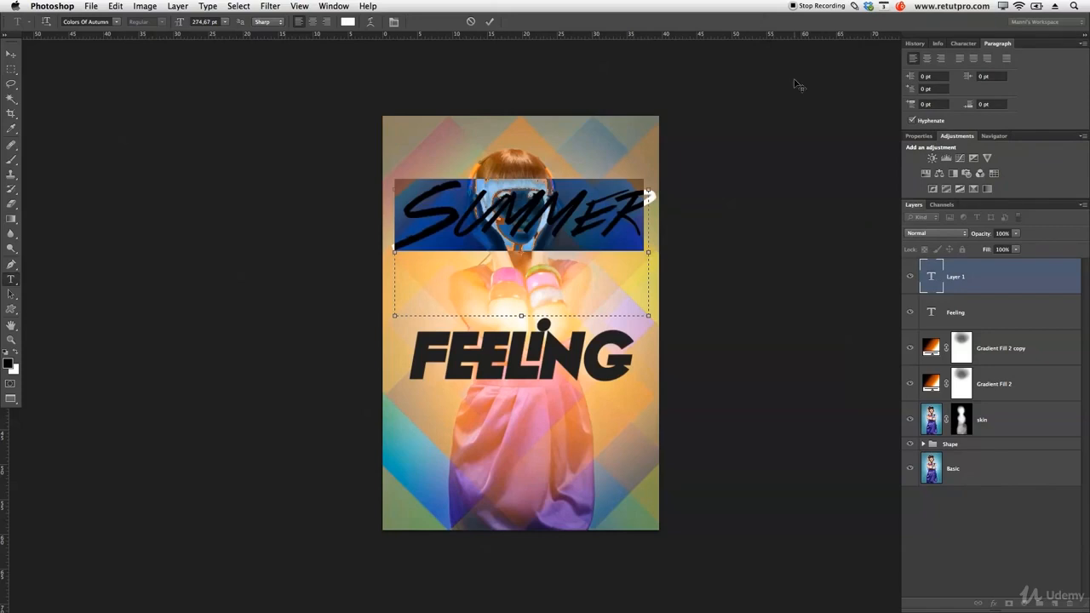
left_click(491, 22)
Move the "Summer" text down so it overlaps the top of "Feeling", rotate it about -5.76 degrees, and apply the transform
key("v")
left_click_drag(586, 225, 581, 310)
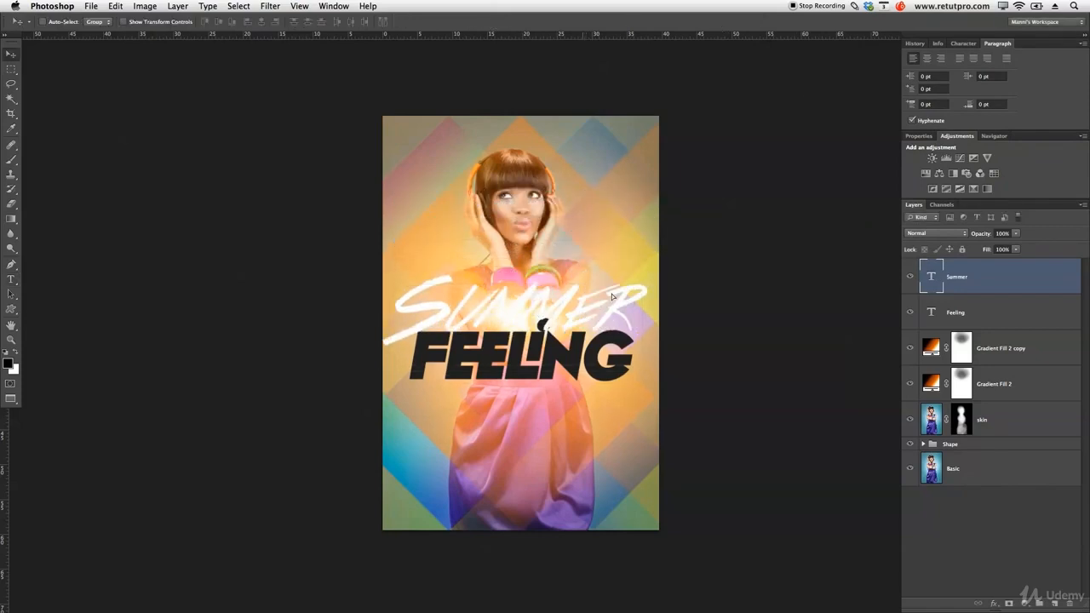
key("ctrl+t")
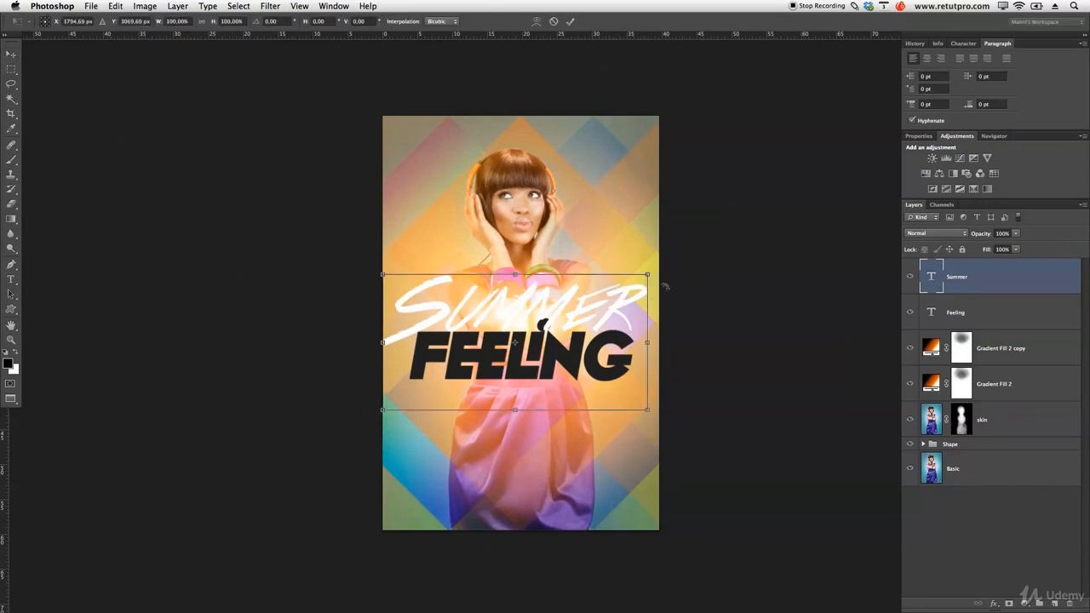
left_click_drag(656, 271, 672, 241)
left_click_drag(597, 298, 585, 313)
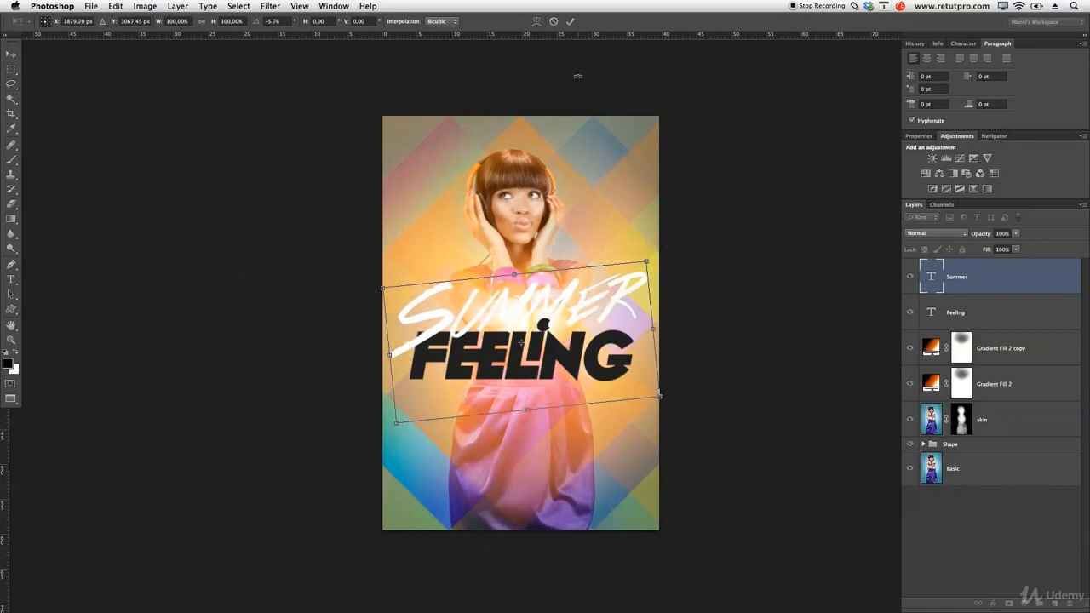
left_click(569, 21)
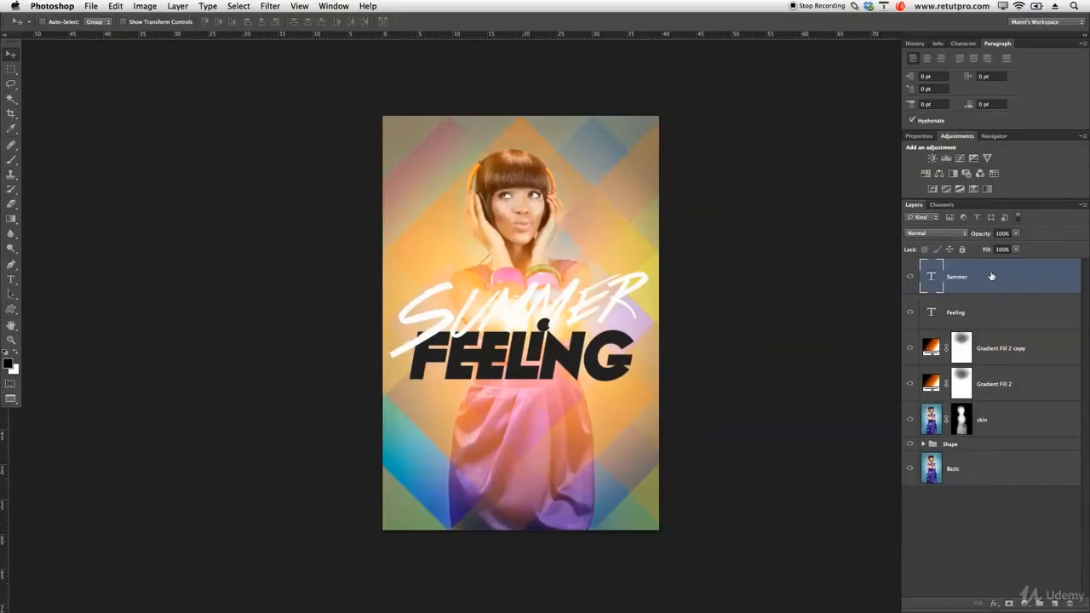
Add a Drop Shadow to the "Summer" text layer with a distance of 26 px and a size of 0 px
double_click(989, 277)
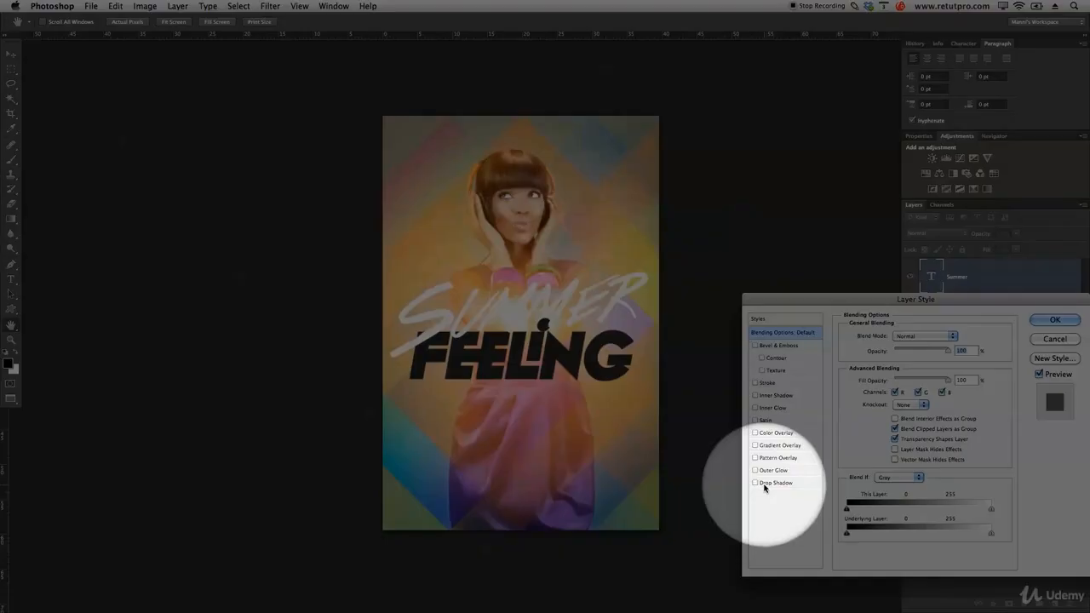
left_click(770, 483)
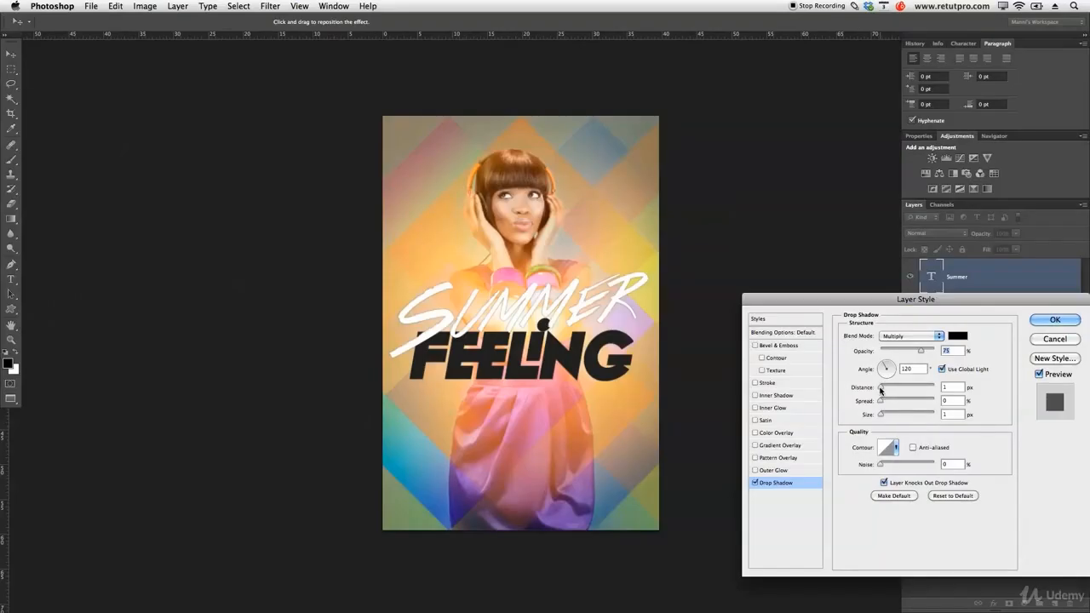
left_click_drag(880, 390, 876, 415)
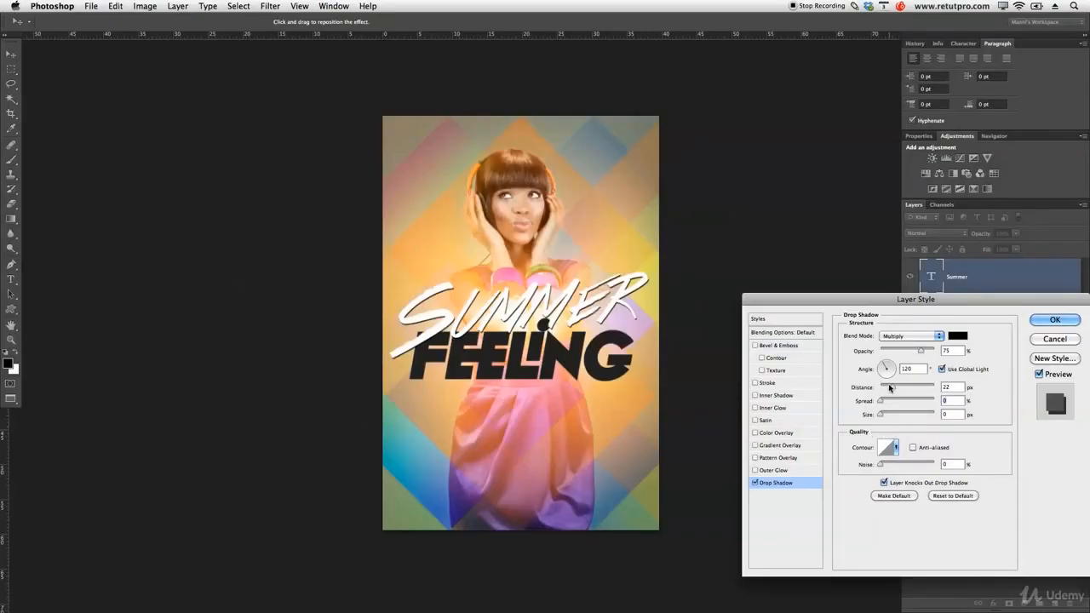
left_click(892, 388)
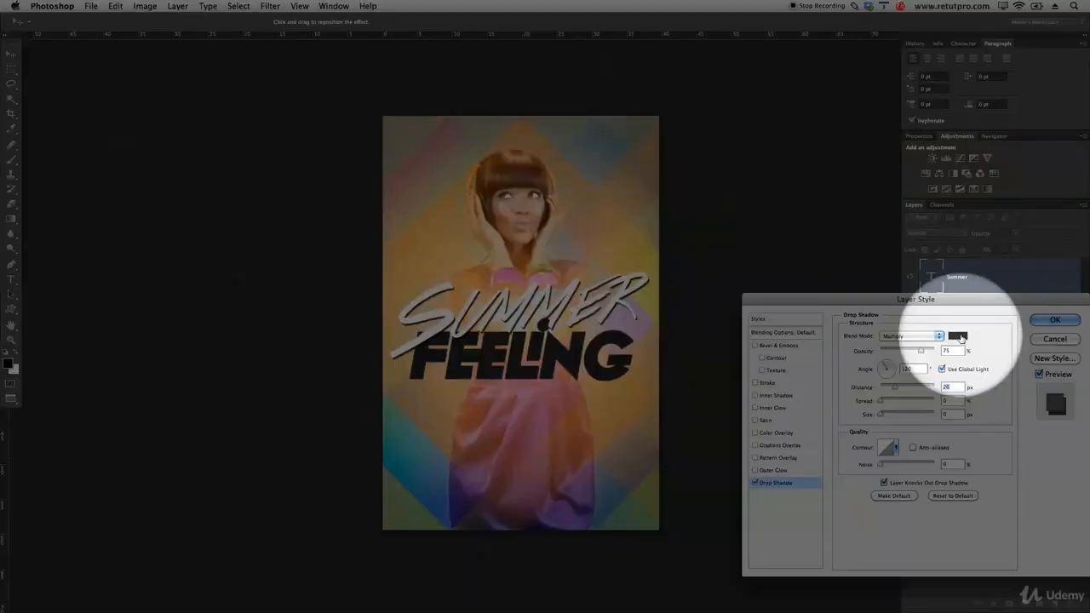
Set the drop shadow's colour to dark grey #2d2d2d by sampling the "Feeling" text, raise its opacity to 100%, and apply the style
left_click(958, 336)
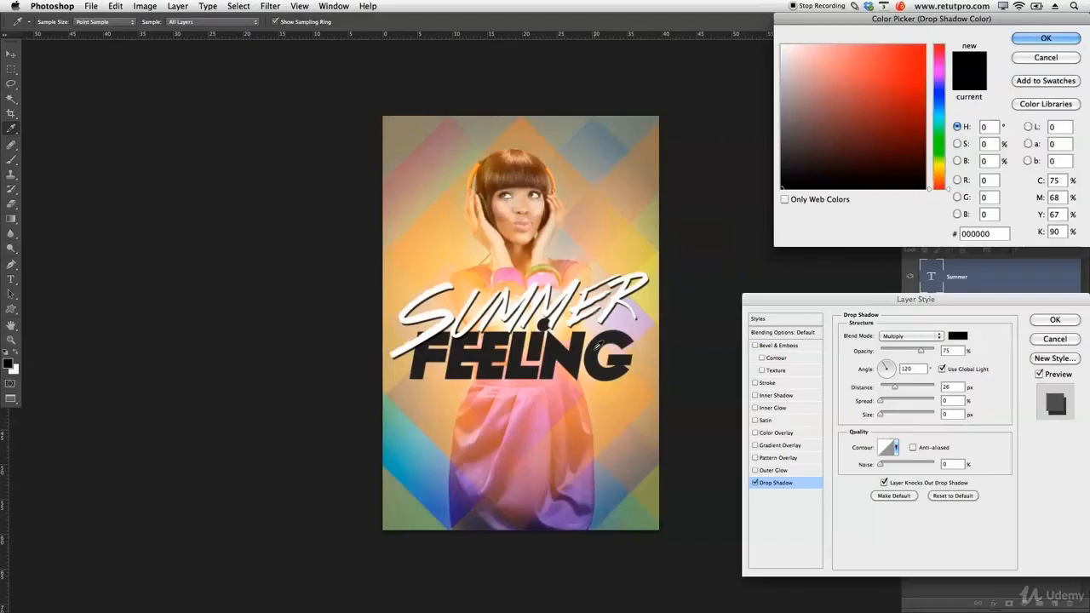
left_click(601, 344)
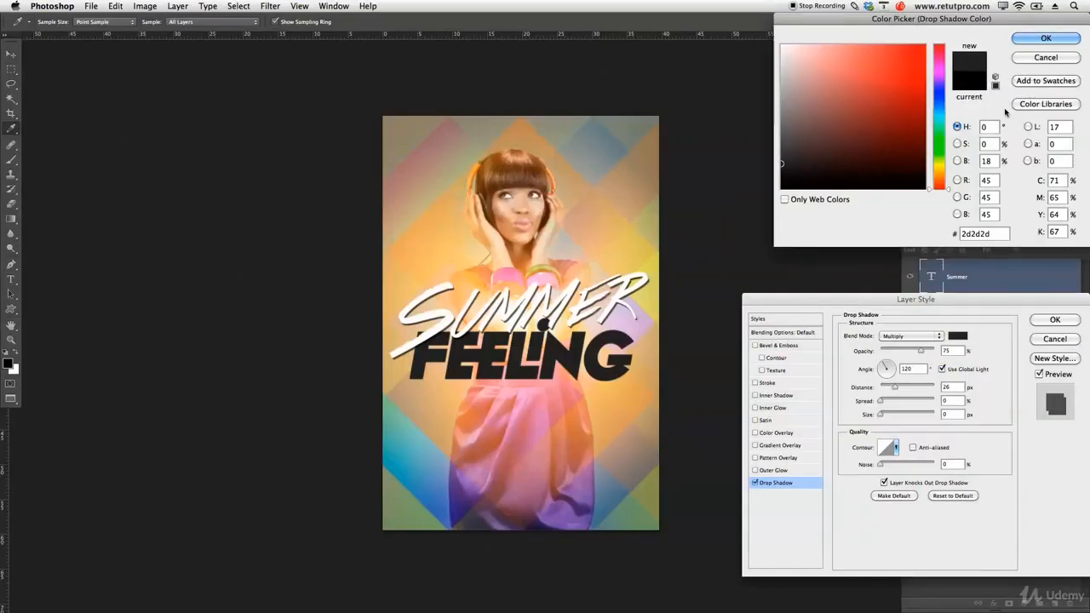
left_click(1046, 38)
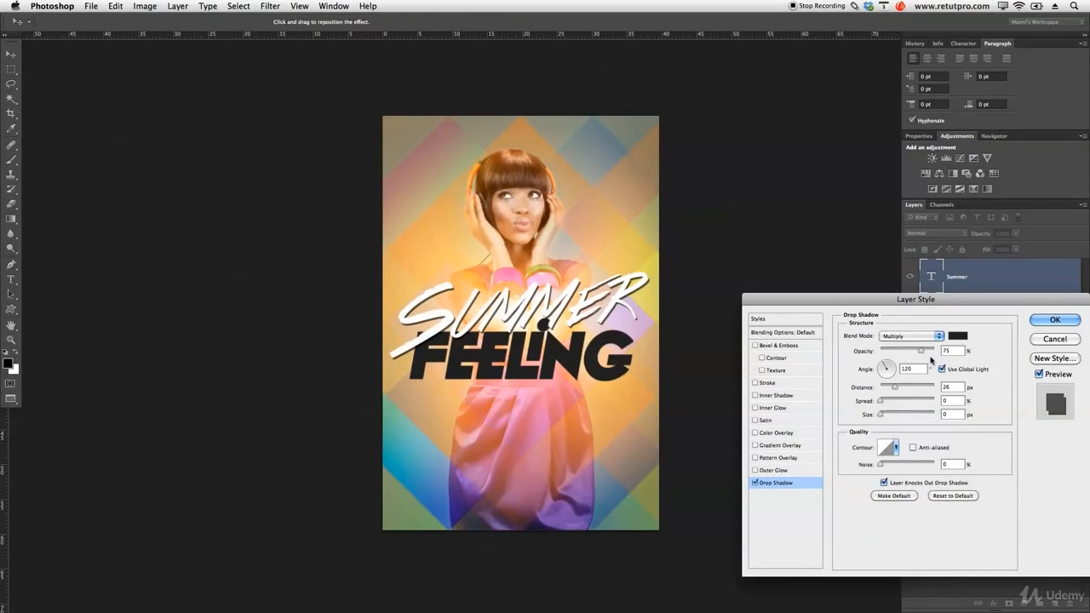
left_click_drag(921, 350, 934, 350)
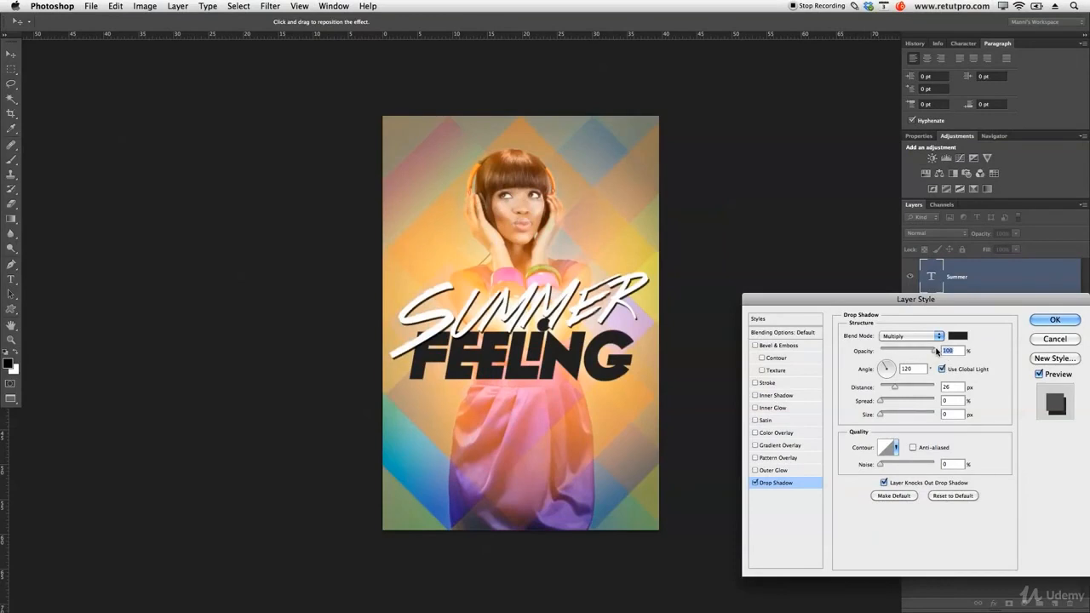
left_click(954, 339)
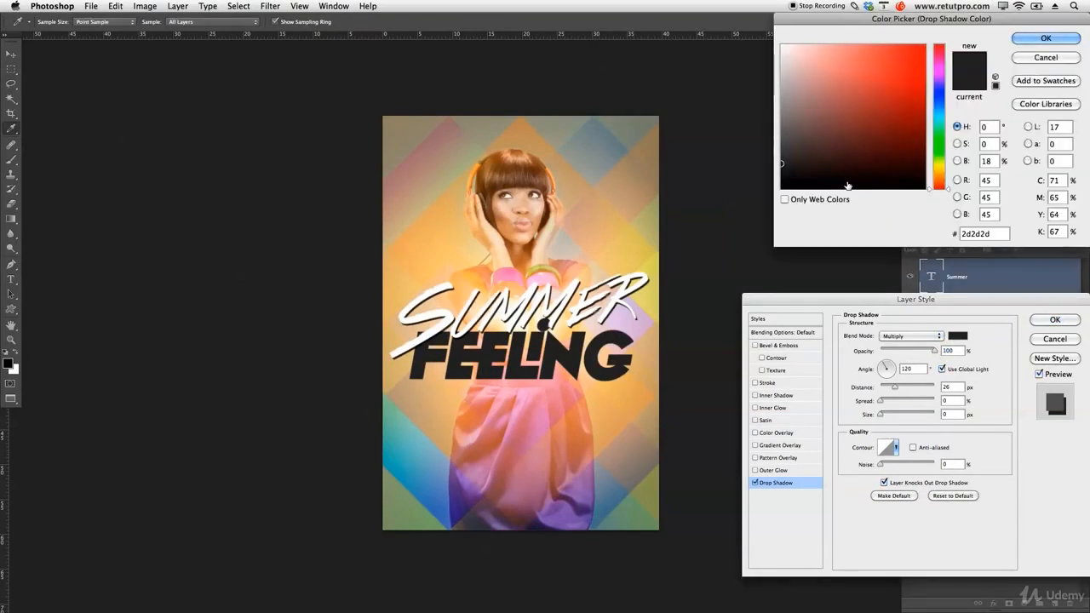
left_click(1040, 59)
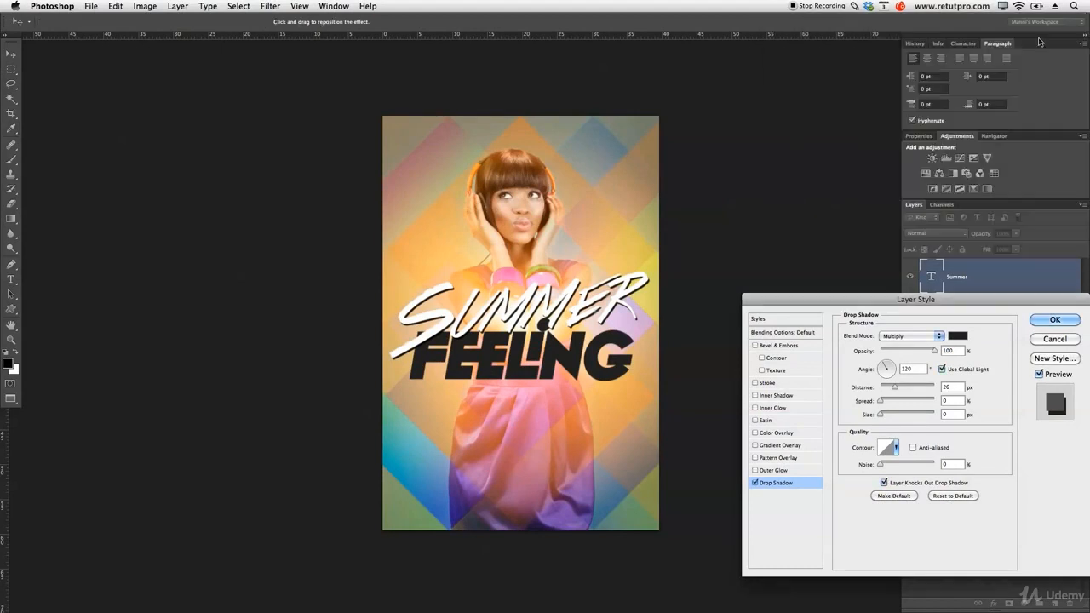
left_click(1046, 320)
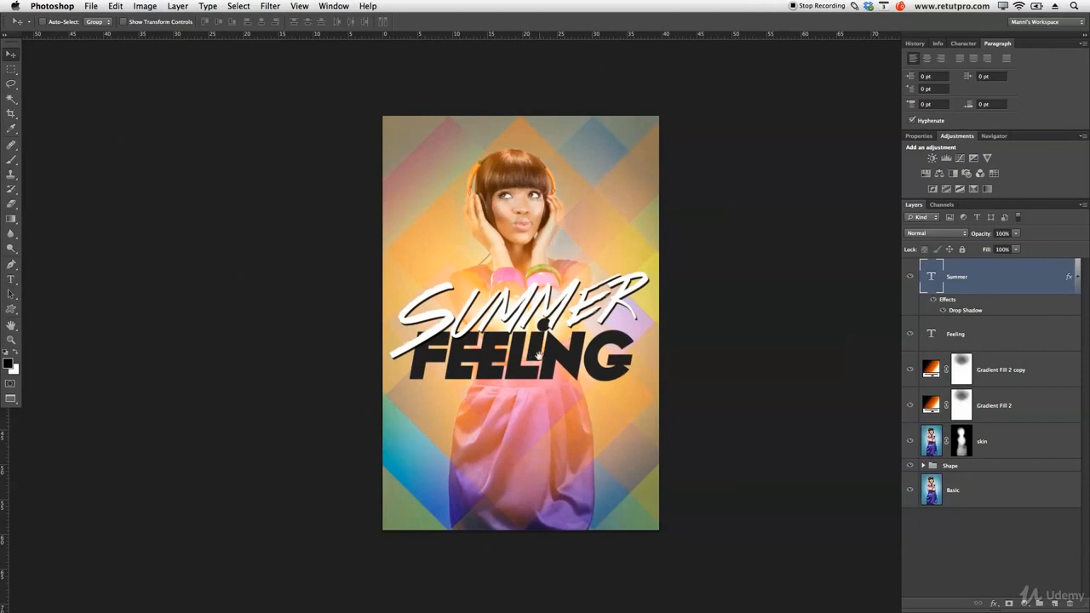
Add an orange Solid Color fill layer above the "Summer" text layer
scroll(539, 356, "right", 2)
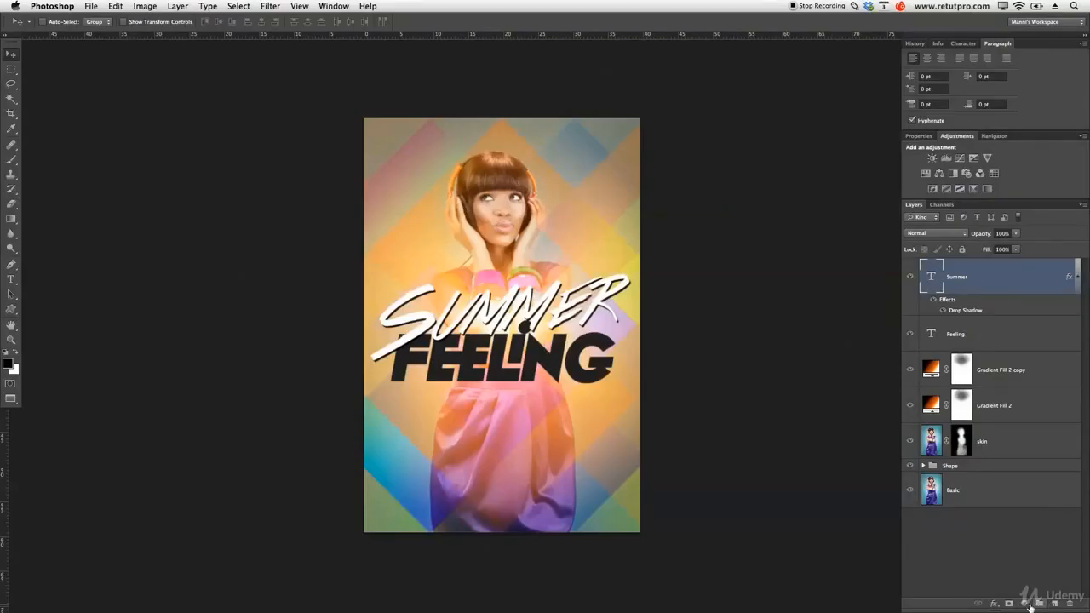
left_click(1027, 602)
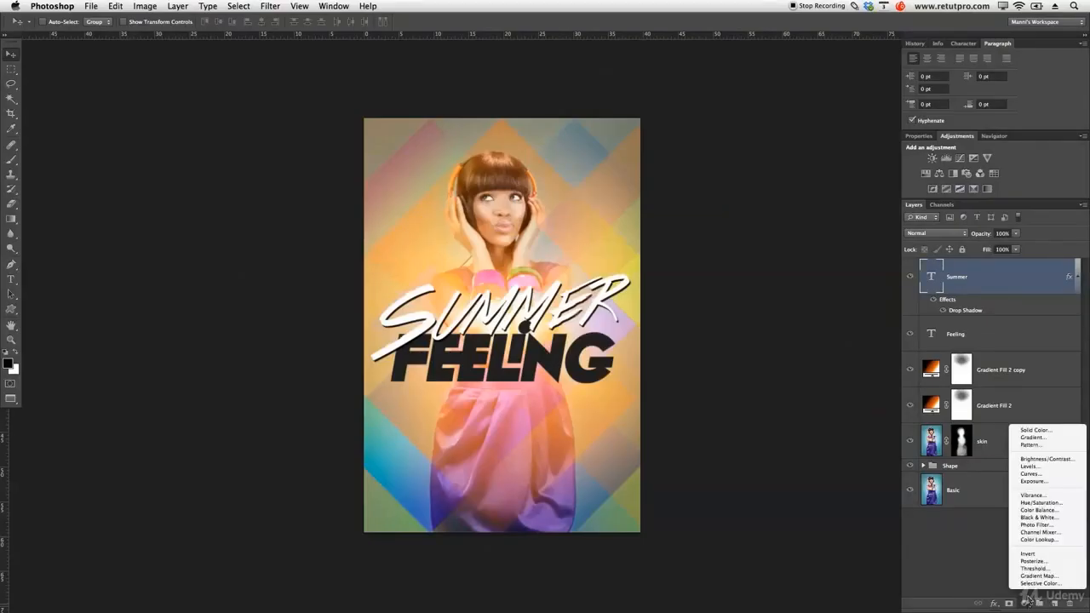
left_click(1035, 431)
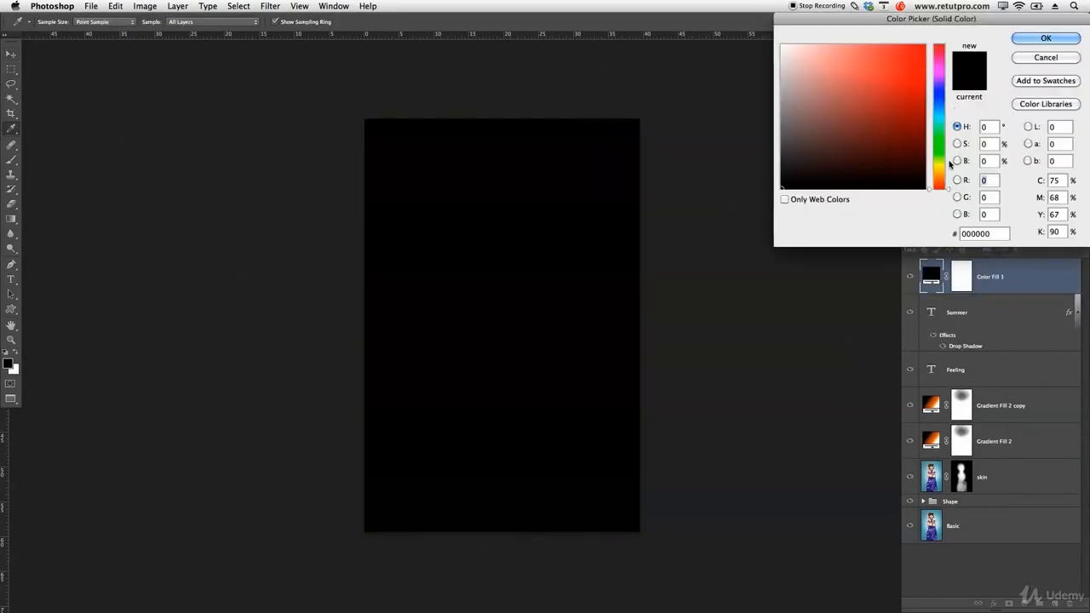
left_click(941, 168)
left_click_drag(944, 168, 941, 80)
left_click(939, 175)
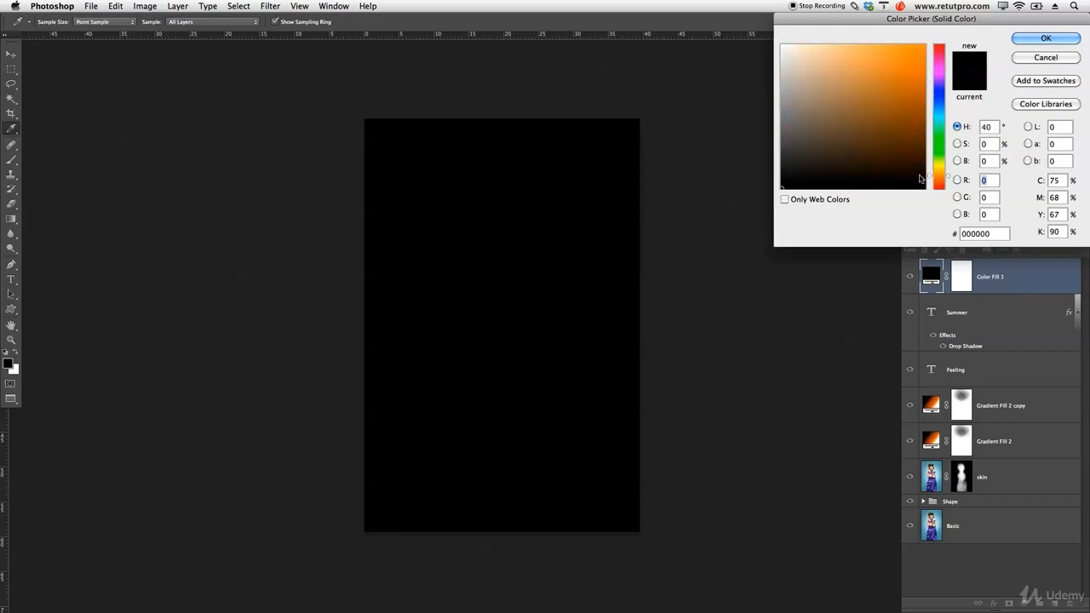
left_click(907, 66)
left_click_drag(909, 70, 915, 73)
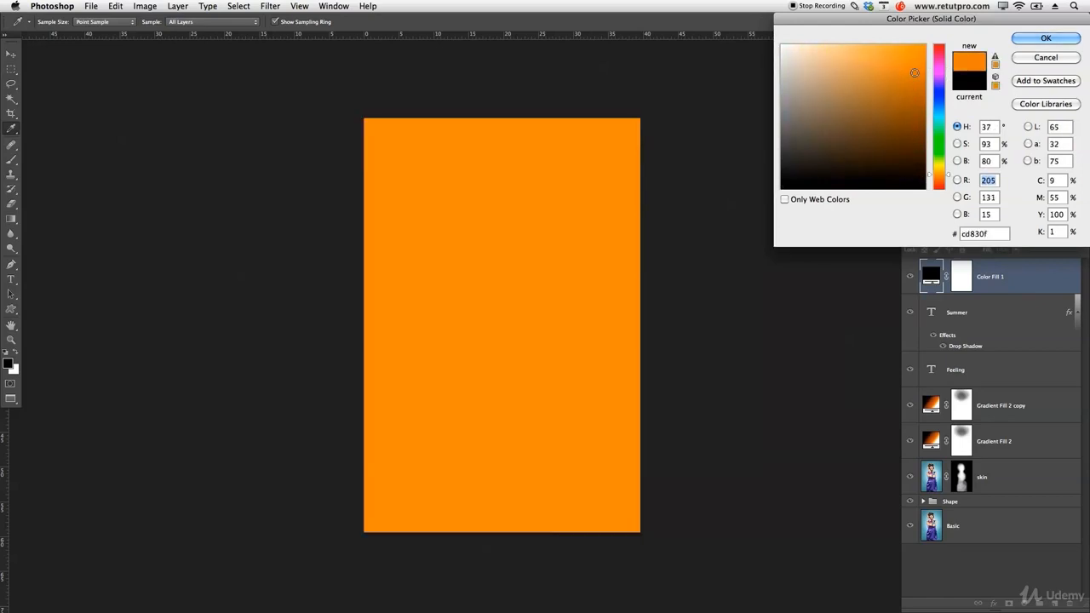
left_click_drag(948, 175, 948, 171)
left_click_drag(915, 74, 913, 71)
left_click(1046, 42)
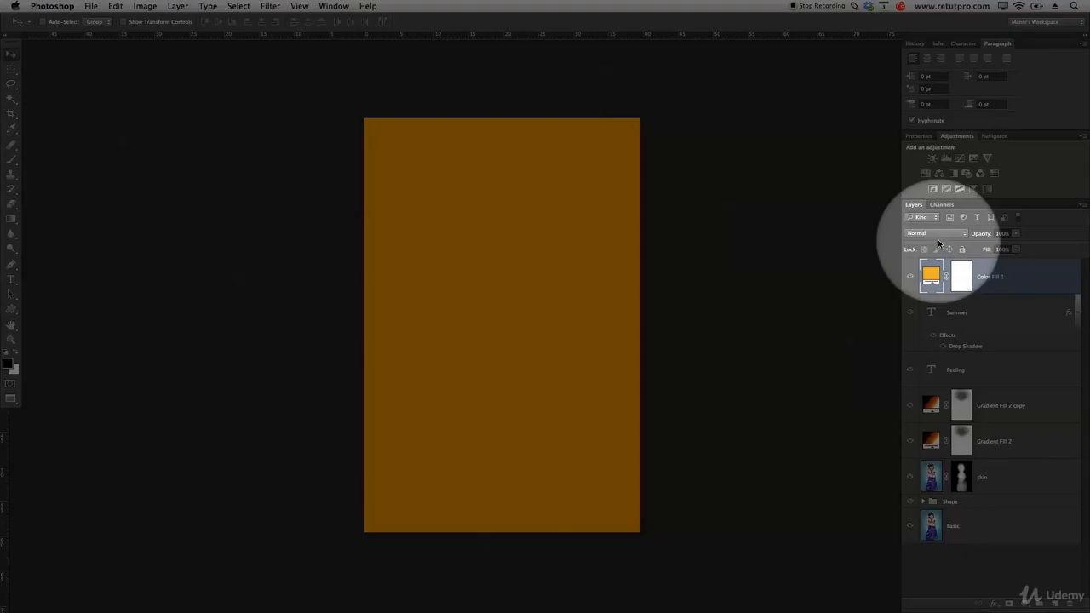
Set the orange fill layer's blend mode to Color and its opacity to 18%, then compare the poster with and without it
left_click(936, 233)
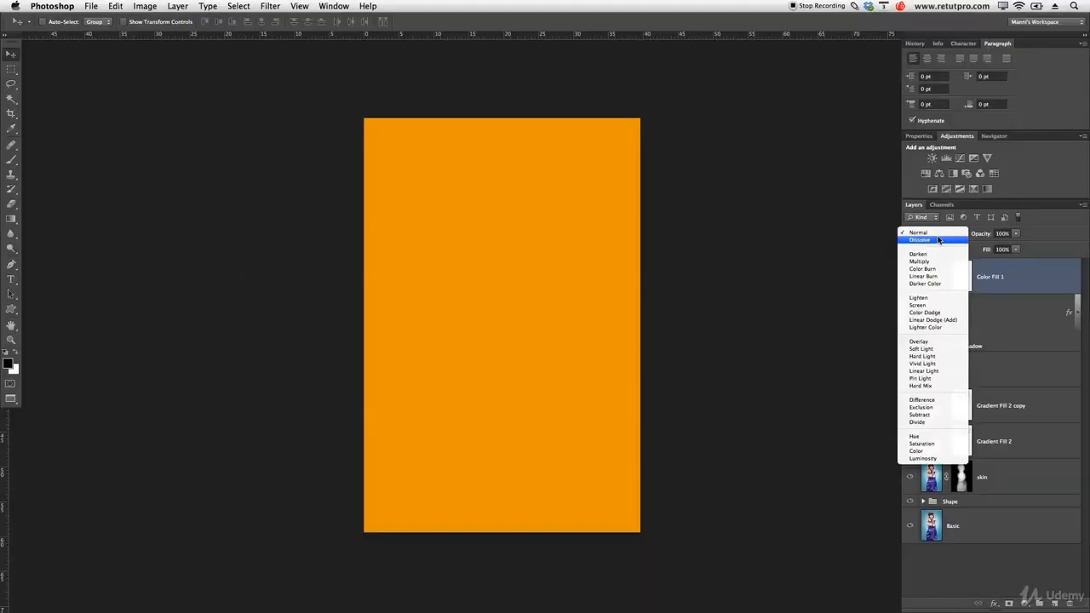
left_click(922, 454)
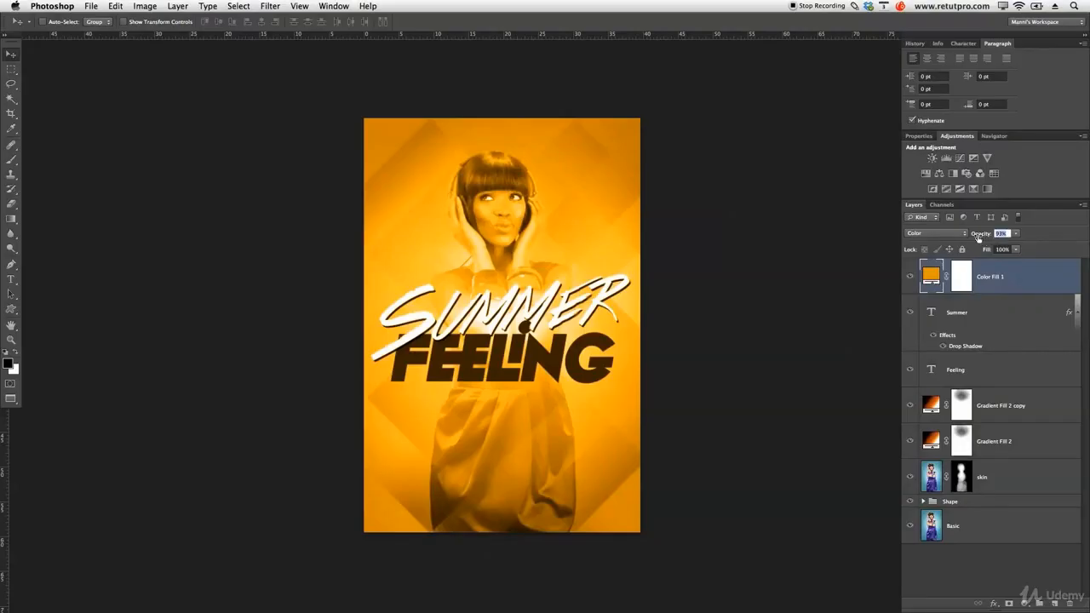
left_click_drag(979, 238, 935, 240)
left_click(910, 278)
left_click(910, 278)
left_click(909, 277)
left_click(910, 278)
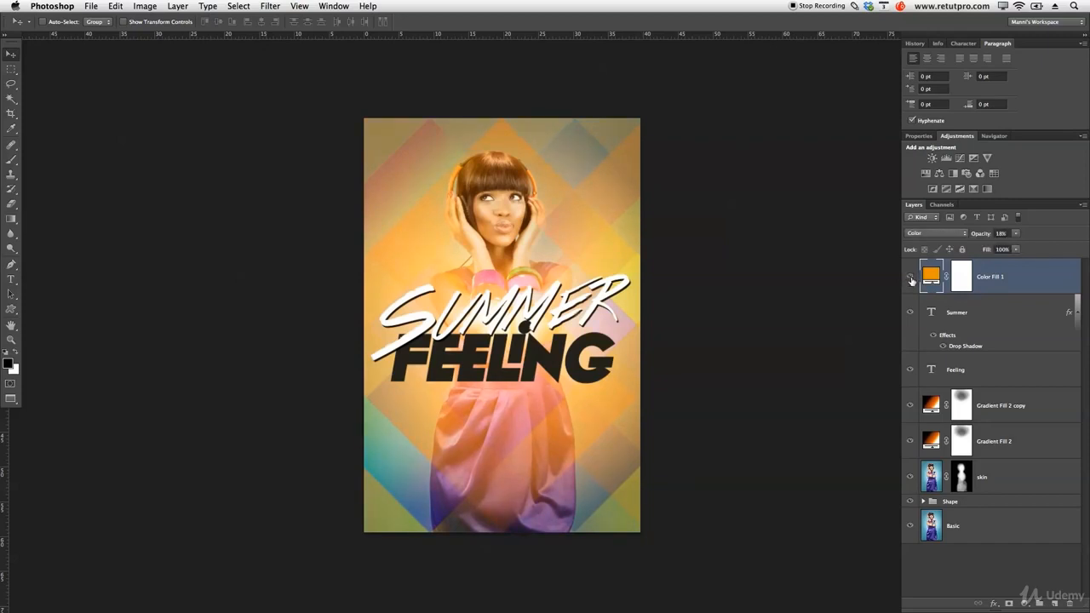
Slightly reduce the orange fill layer's opacity and compare the poster with and without the layer
left_click_drag(982, 239, 979, 241)
left_click(912, 280)
left_click(912, 279)
left_click(915, 282)
left_click(915, 282)
Add a Curves adjustment layer, raise the black point to output 26, pull the shadows down at input 49, and compare before and after
double_click(963, 282)
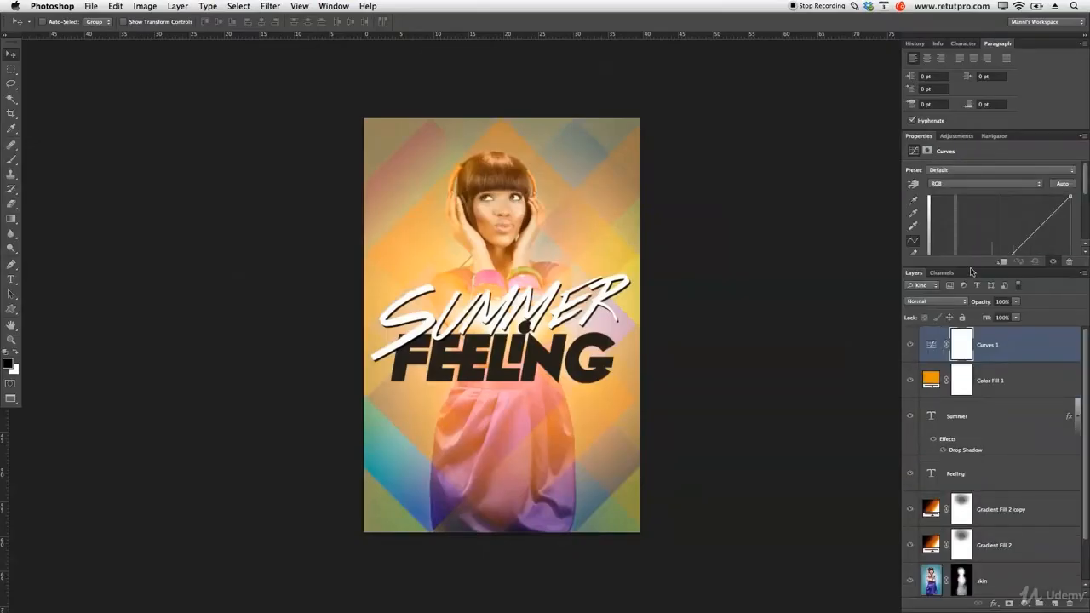
left_click_drag(970, 267, 973, 366)
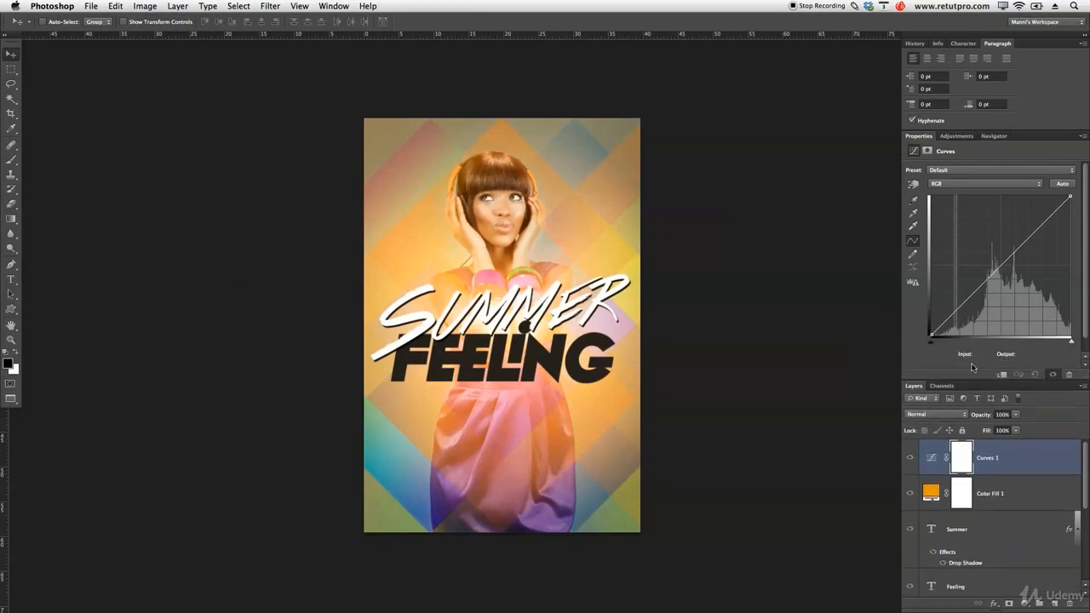
left_click_drag(930, 335, 928, 320)
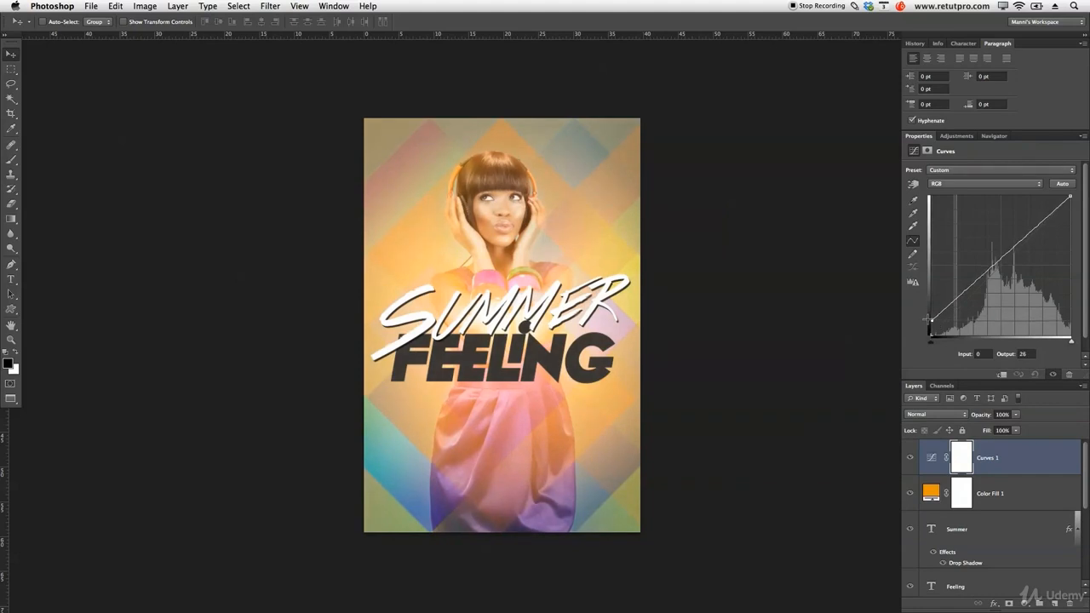
left_click_drag(972, 287, 958, 306)
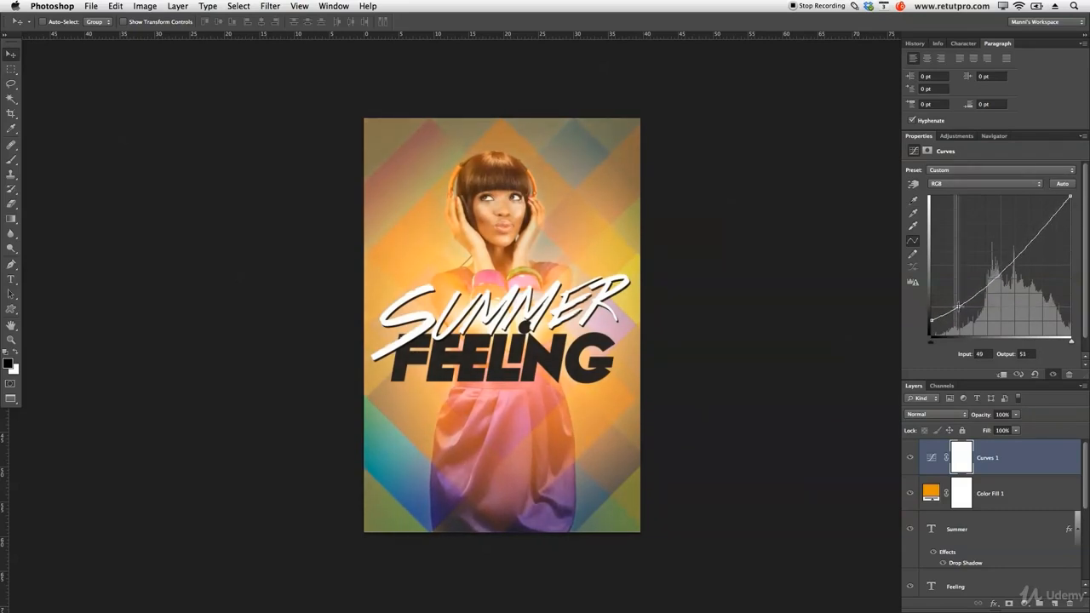
left_click(913, 461)
left_click(912, 461)
left_click(912, 462)
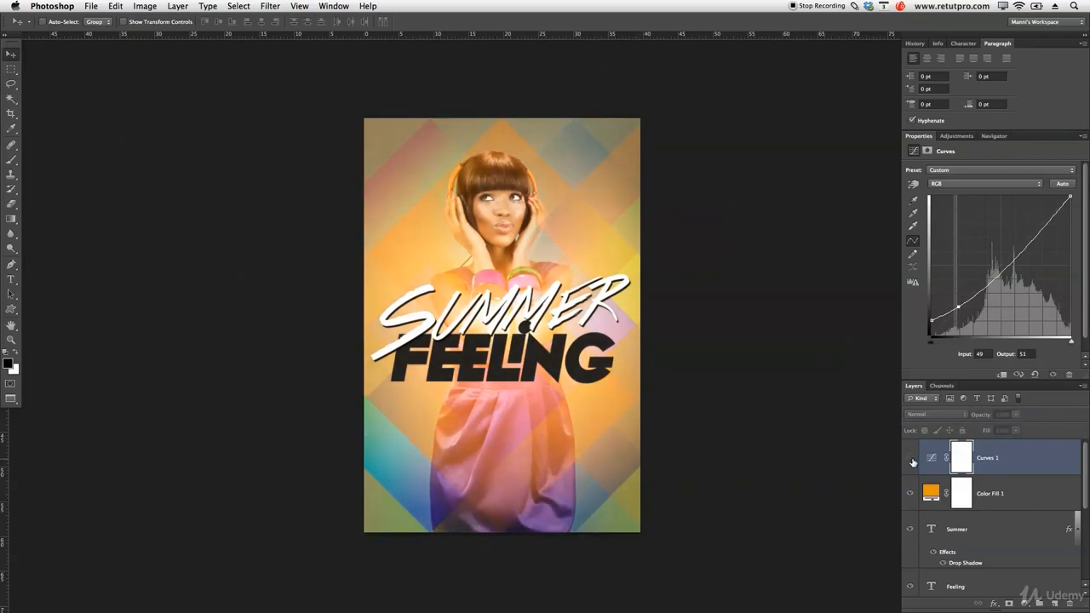
left_click(912, 462)
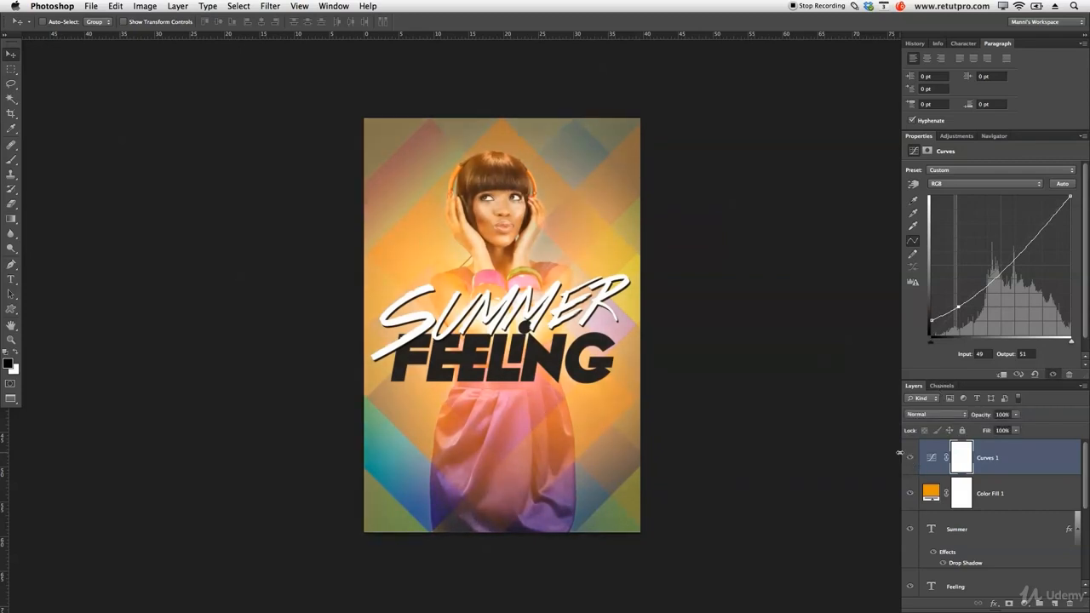
Add a Selective Color adjustment layer and set Neutrals to Magenta +11% and Yellow +1%
left_click(956, 138)
left_click(973, 189)
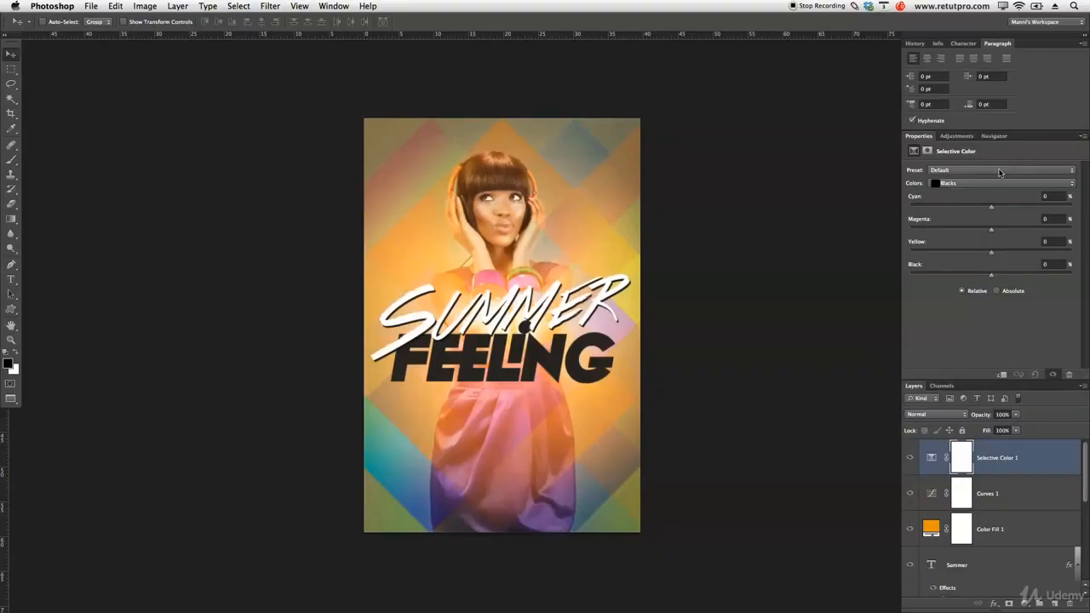
left_click(996, 183)
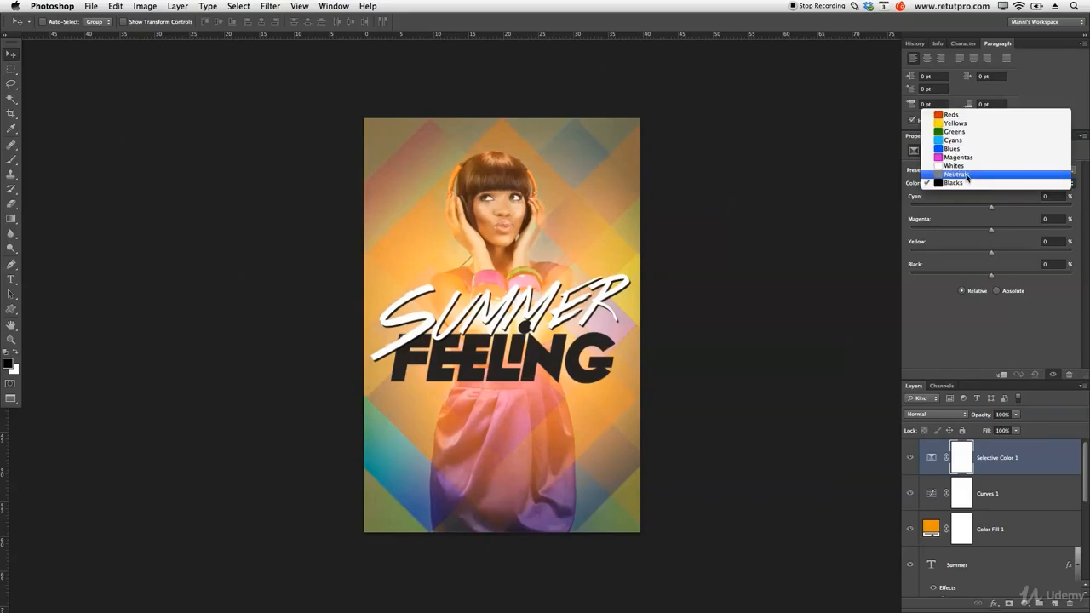
left_click(962, 175)
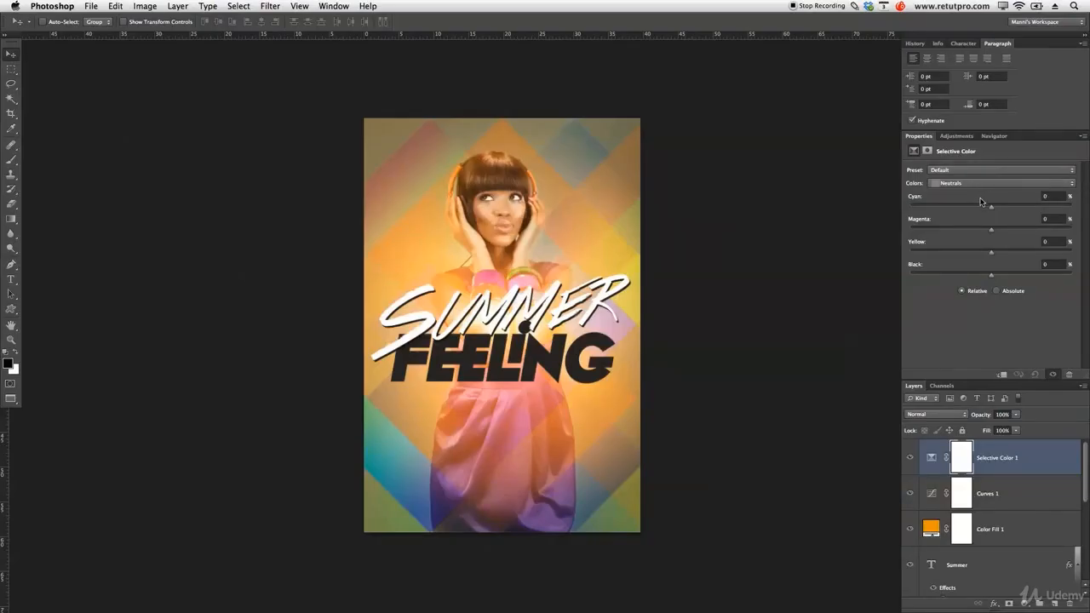
left_click_drag(992, 231, 999, 232)
left_click_drag(997, 255, 994, 255)
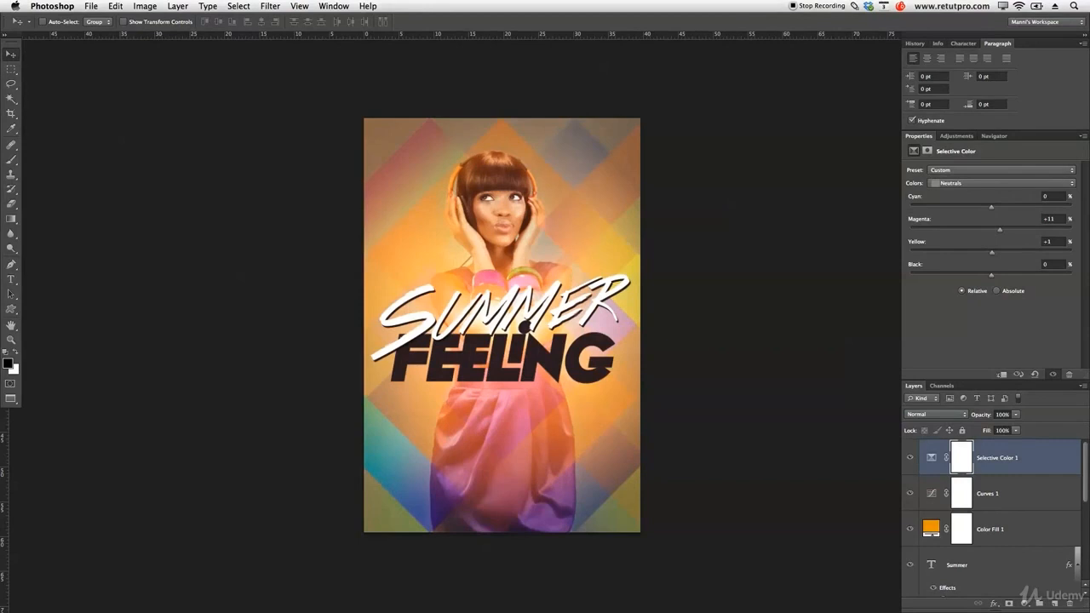
Switch to Preview and close its open window
key("super+Tab")
left_click_drag(335, 256, 330, 252)
key("super+w")
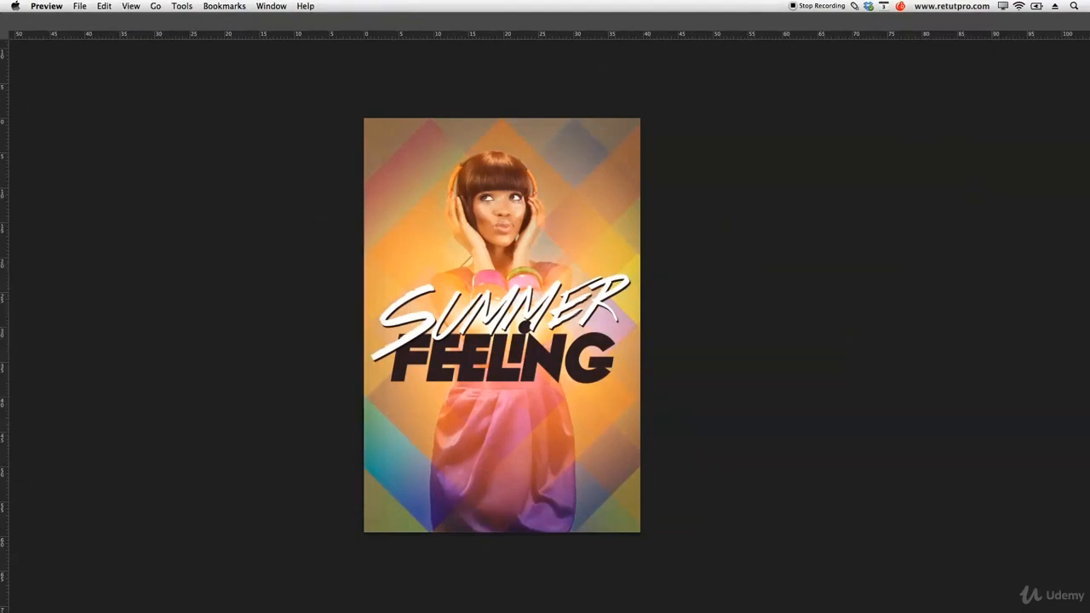
Set the Selective Color layer's Neutrals to Yellow -12%, fine-tune their Black amount, and compare the poster with and without the layer
left_click(747, 290)
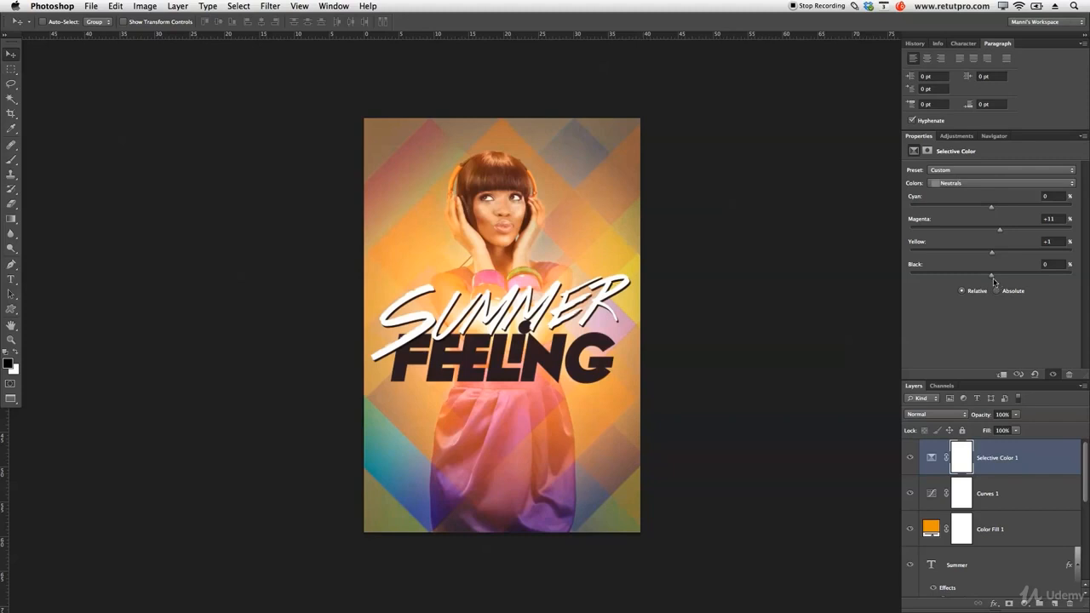
mouse_move(992, 252)
left_mouse_down()
mouse_move(971, 256)
mouse_move(1010, 253)
mouse_move(980, 254)
left_mouse_up()
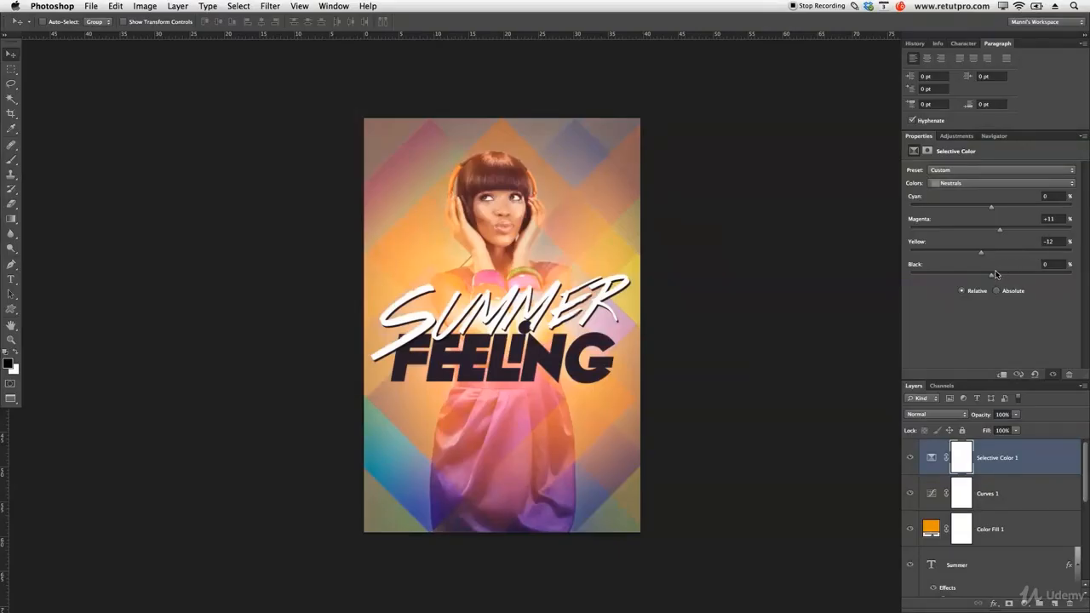
left_click_drag(993, 273, 997, 279)
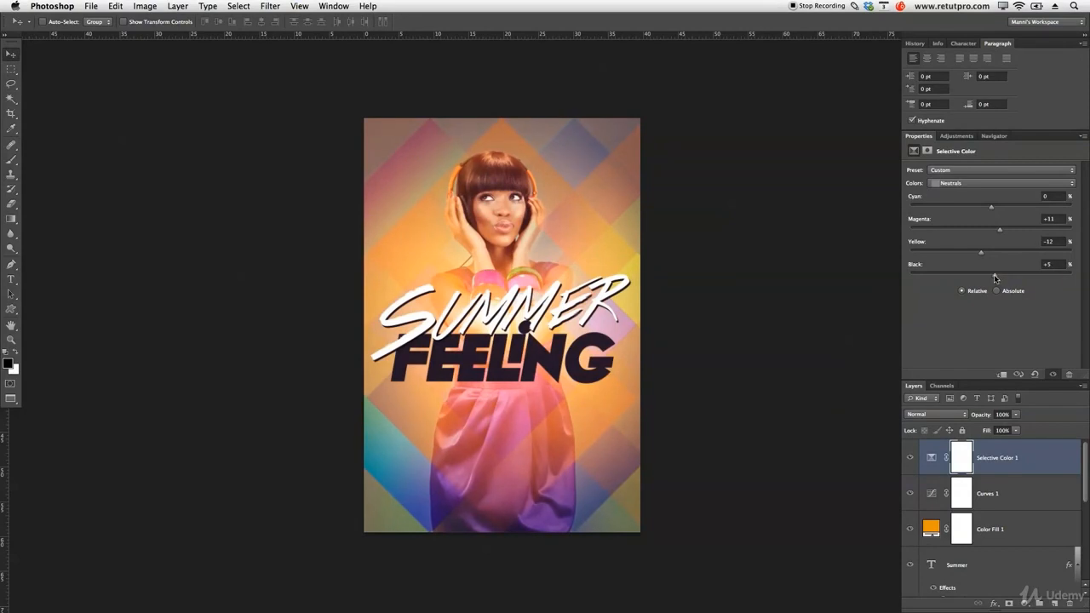
left_click_drag(994, 274, 991, 279)
left_click(911, 459)
left_click(911, 459)
left_click(911, 459)
left_click(911, 459)
Switch the Selective Color adjustment to Blacks and set Cyan to -12%
left_click(952, 187)
left_click(946, 194)
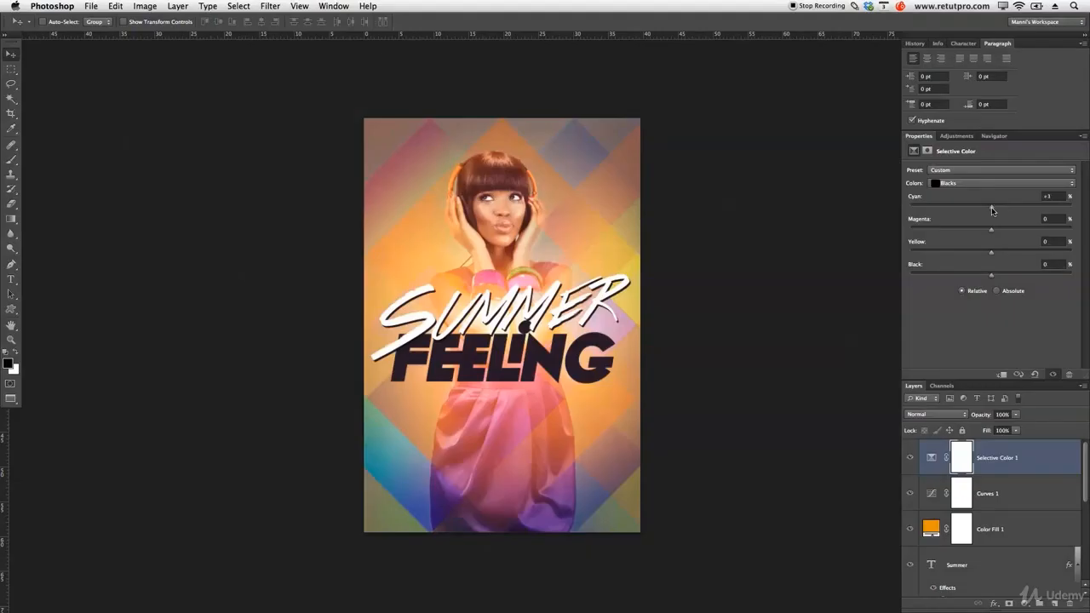
mouse_move(992, 207)
left_mouse_down()
mouse_move(975, 211)
mouse_move(1008, 215)
mouse_move(985, 213)
left_mouse_up()
left_click_drag(983, 211, 976, 211)
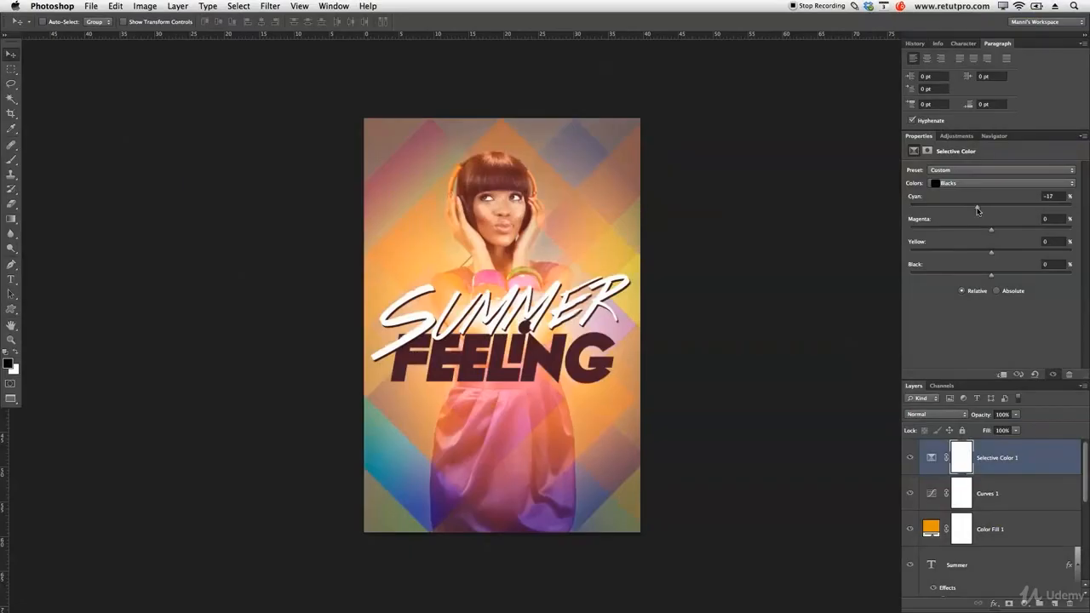
left_click_drag(978, 211, 979, 210)
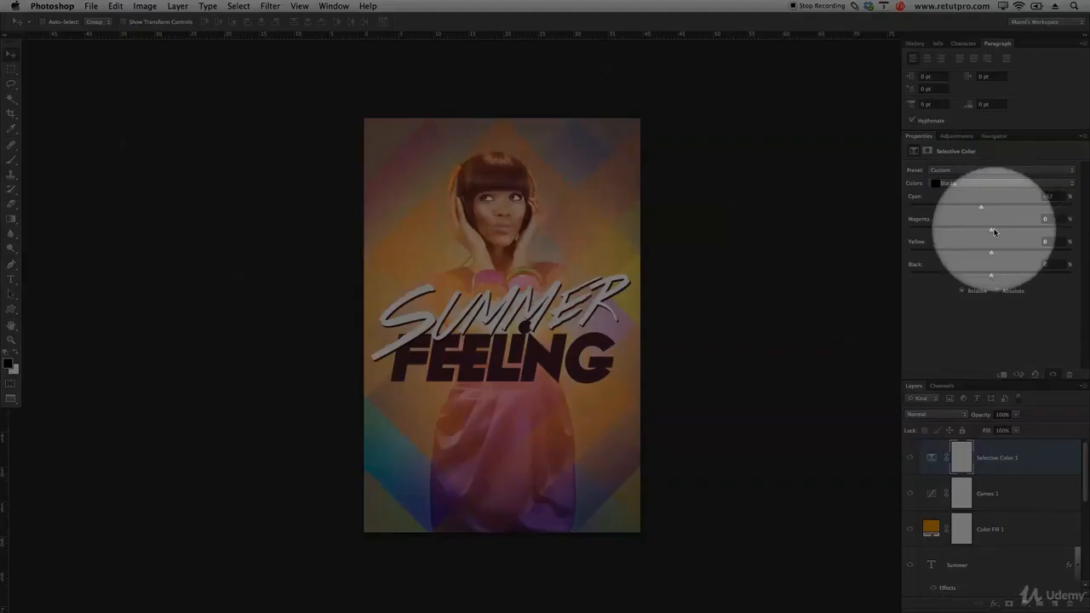
Set the Blacks to Magenta +14%, Yellow -7% and Black -7%, and compare the poster before and after the Selective Color layer
mouse_move(990, 229)
left_mouse_down()
mouse_move(1009, 227)
mouse_move(1000, 233)
left_mouse_up()
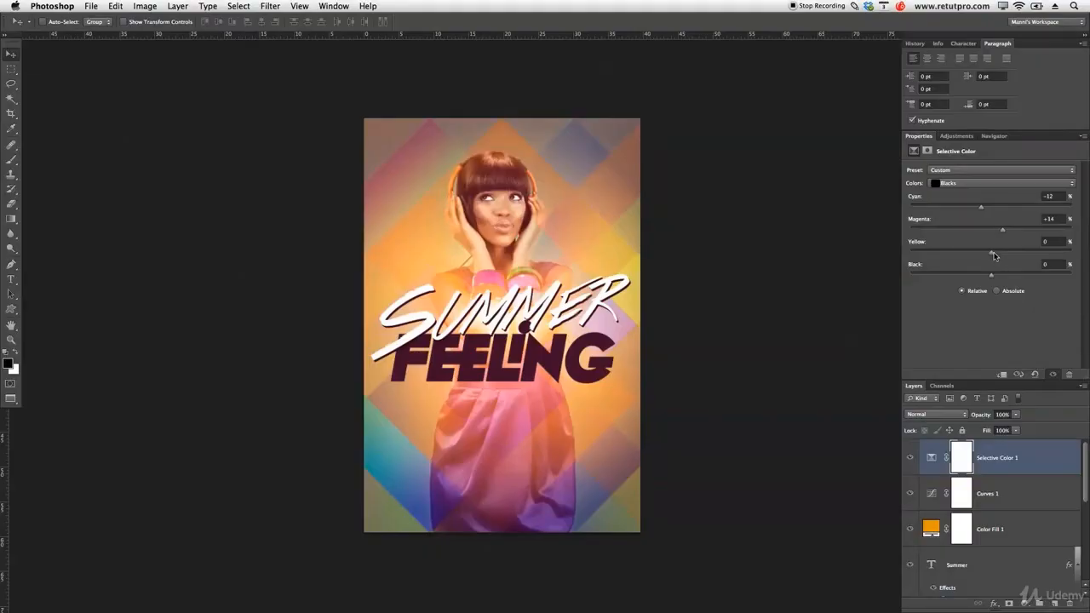
mouse_move(995, 254)
left_mouse_down()
mouse_move(1019, 254)
mouse_move(965, 244)
mouse_move(981, 253)
left_mouse_up()
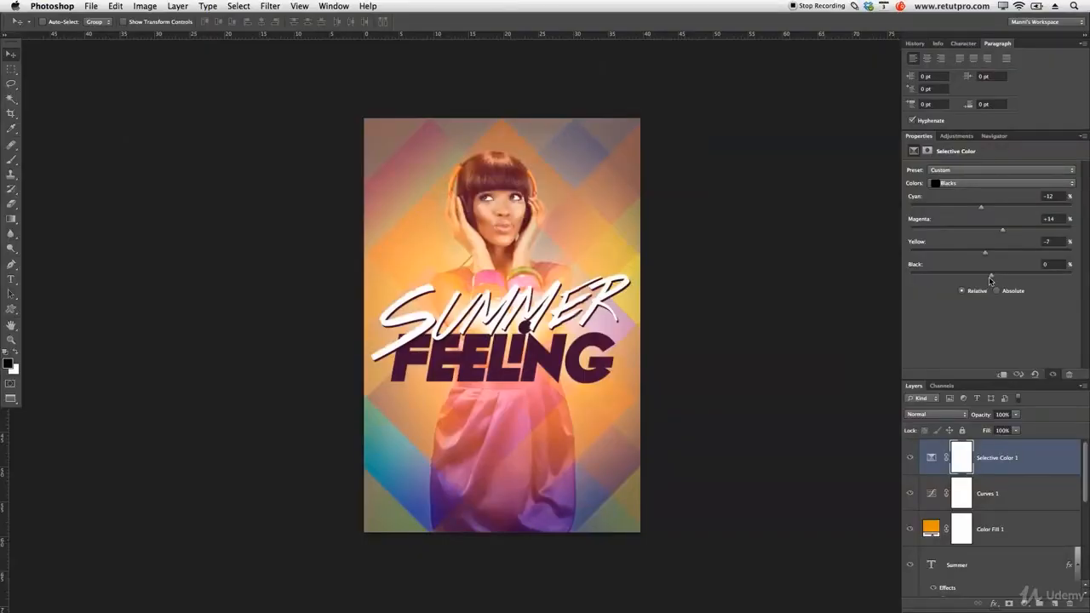
left_click_drag(988, 277, 978, 281)
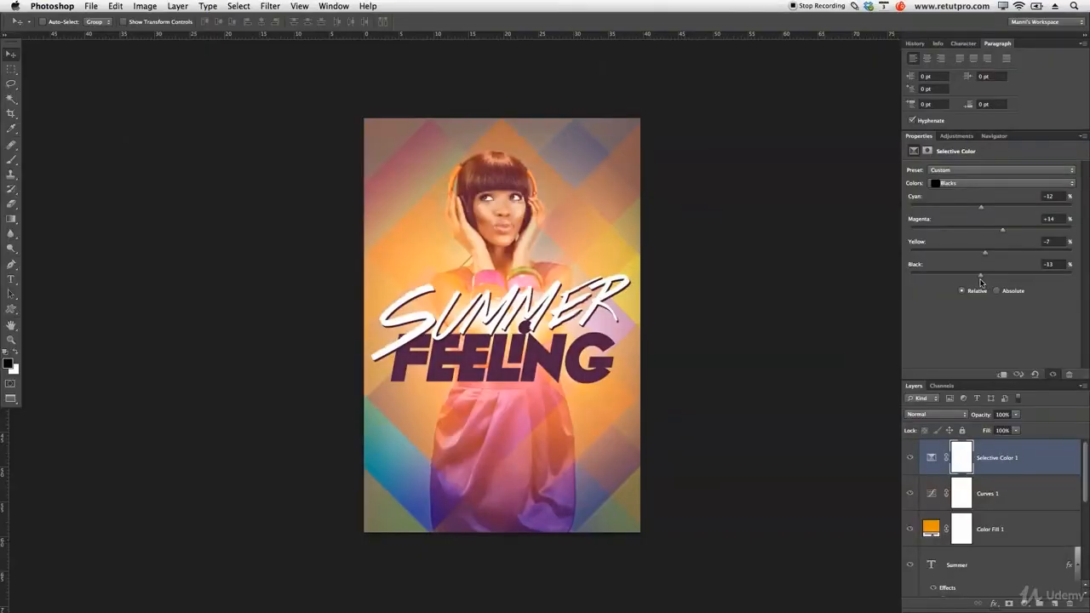
left_click_drag(982, 282, 975, 282)
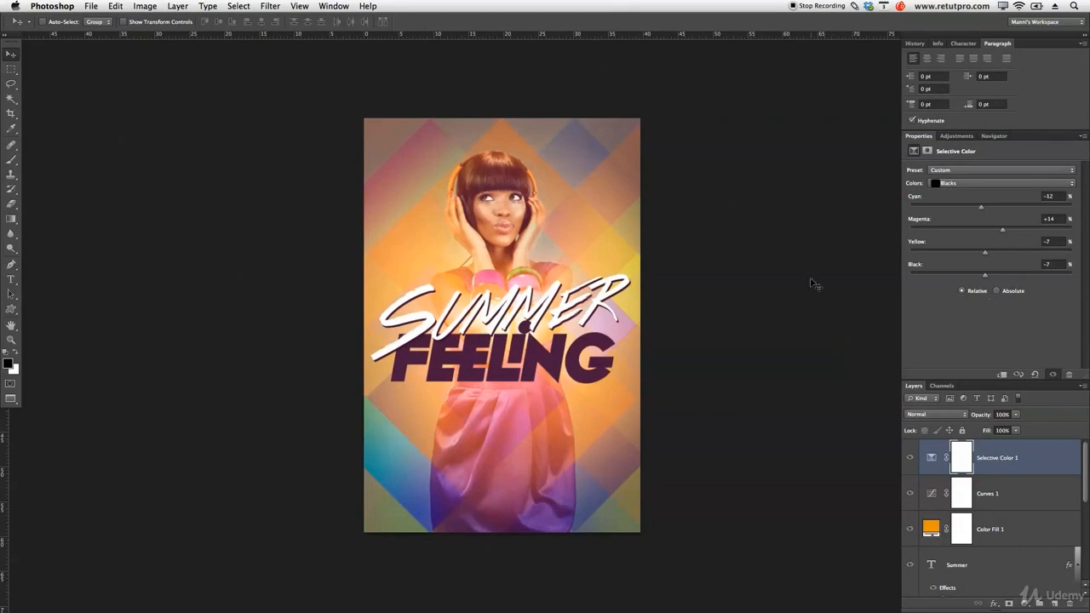
left_click(909, 459)
left_click(908, 460)
left_click(908, 460)
left_click(909, 461)
left_click(912, 460)
left_click(909, 458)
Group all layers from Selective Color 1 down to the skin layer
left_click(987, 138)
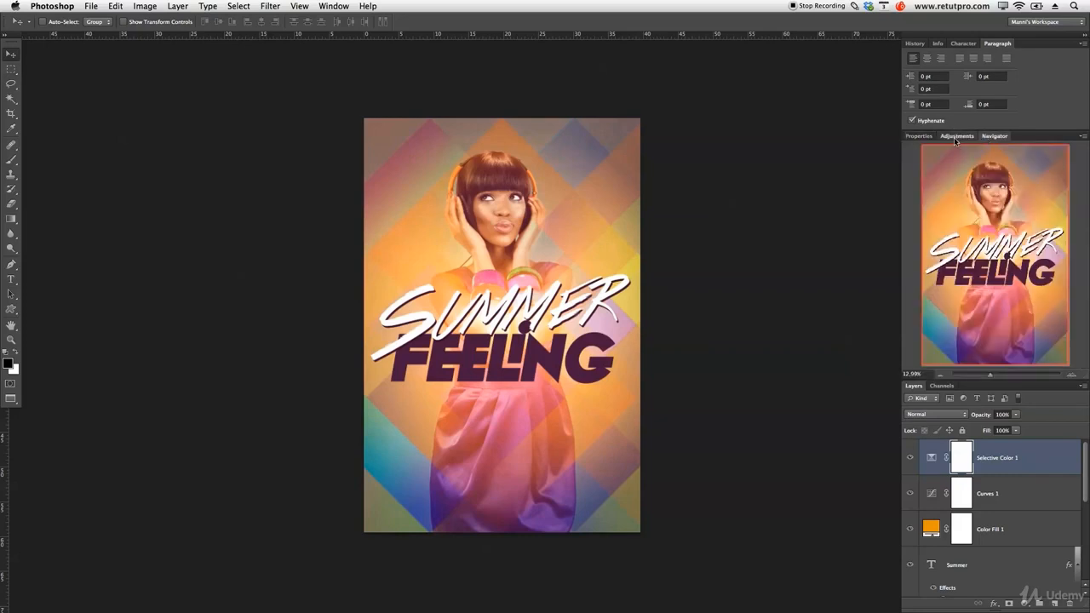
left_click(955, 137)
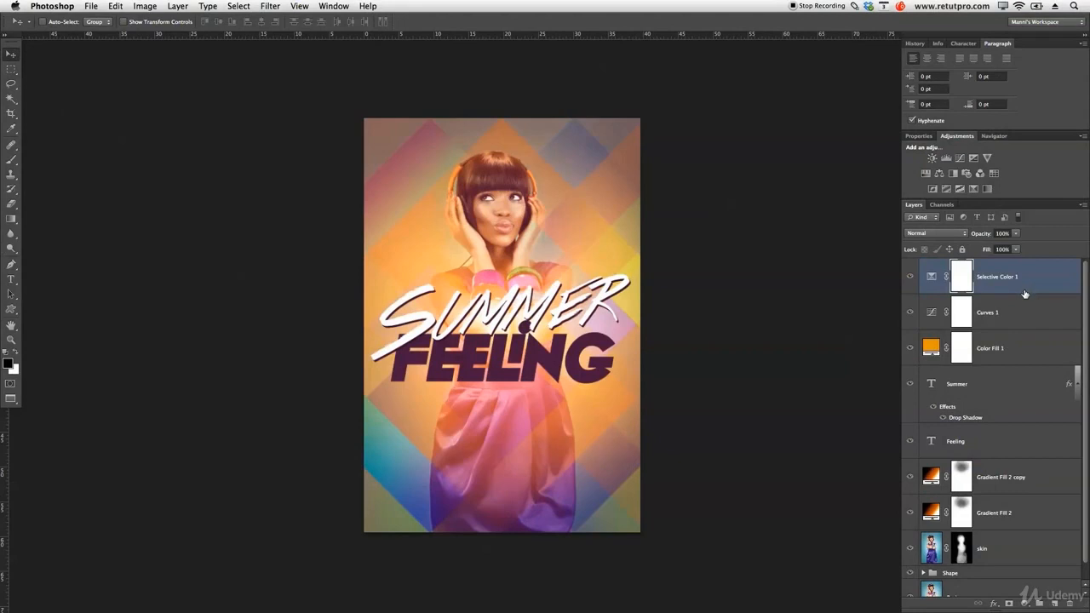
left_click(1022, 315, "shift")
left_click(1026, 355, "shift")
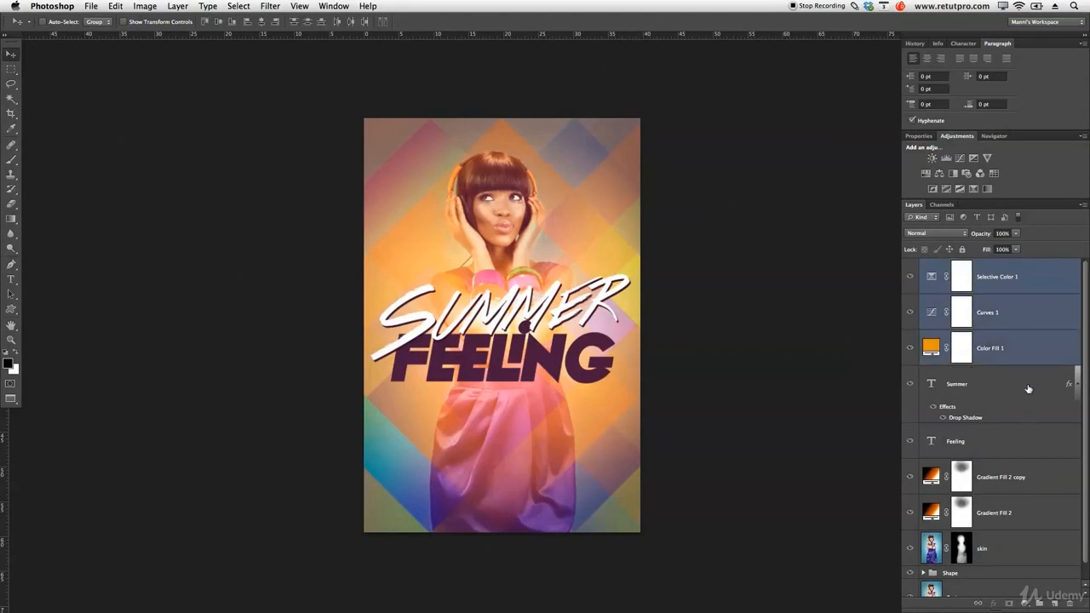
left_click(1028, 389, "shift")
left_click(1025, 434, "shift")
left_click(1023, 476, "shift")
left_click(1022, 512, "shift")
left_click(1021, 550, "shift")
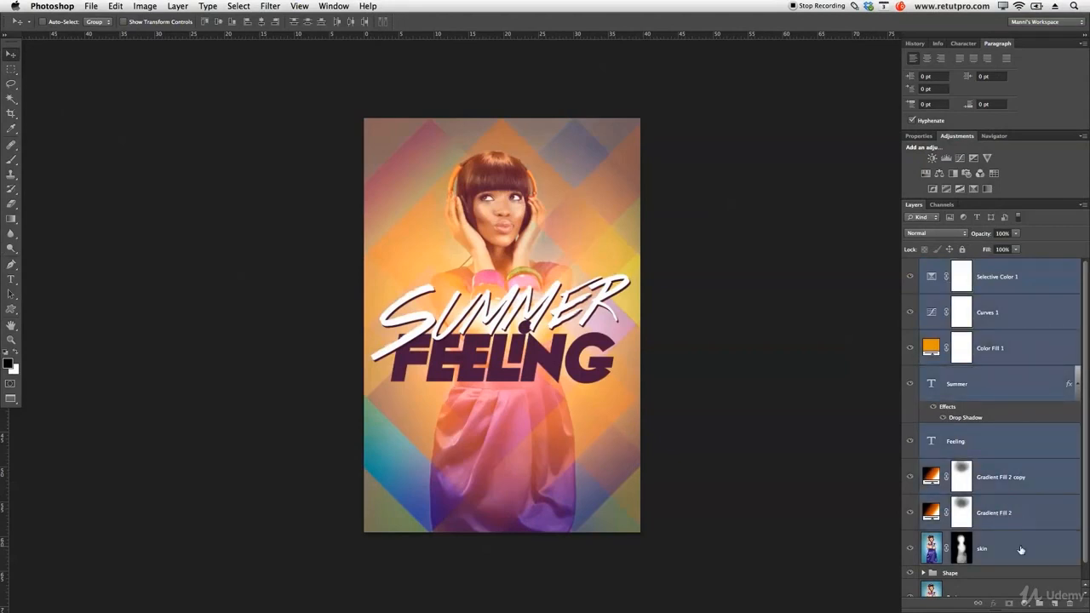
key("super+g")
Rename the new layer group Look and compare the poster with and without it
double_click(949, 266)
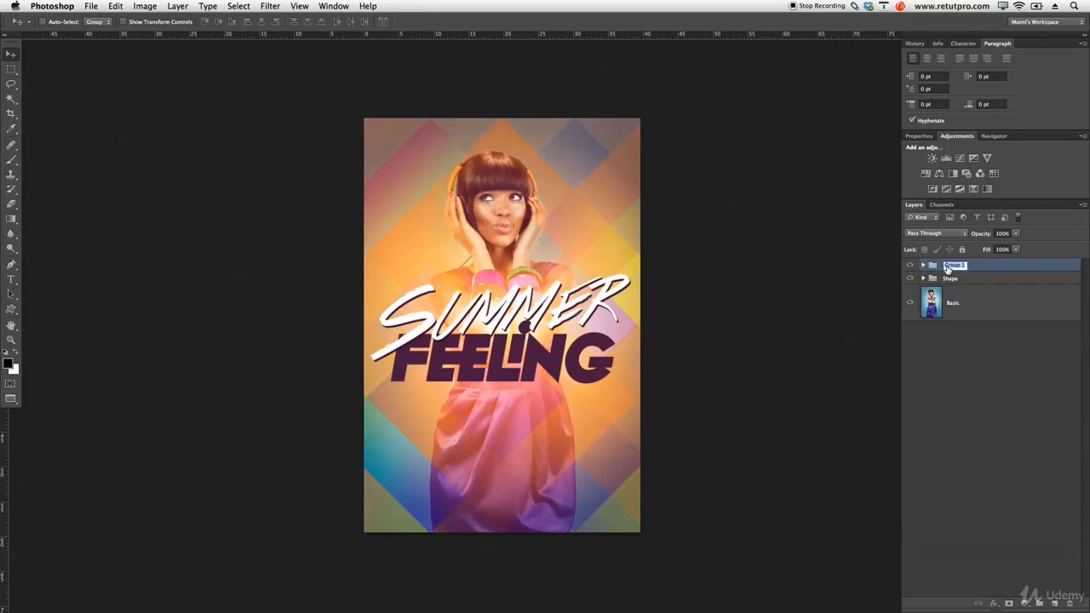
key("BackSpace")
key("Return")
left_click(911, 267)
left_click(912, 266)
Duplicate the Basic layer, move the copy above the Look group, and rename it Skin
left_click(945, 311)
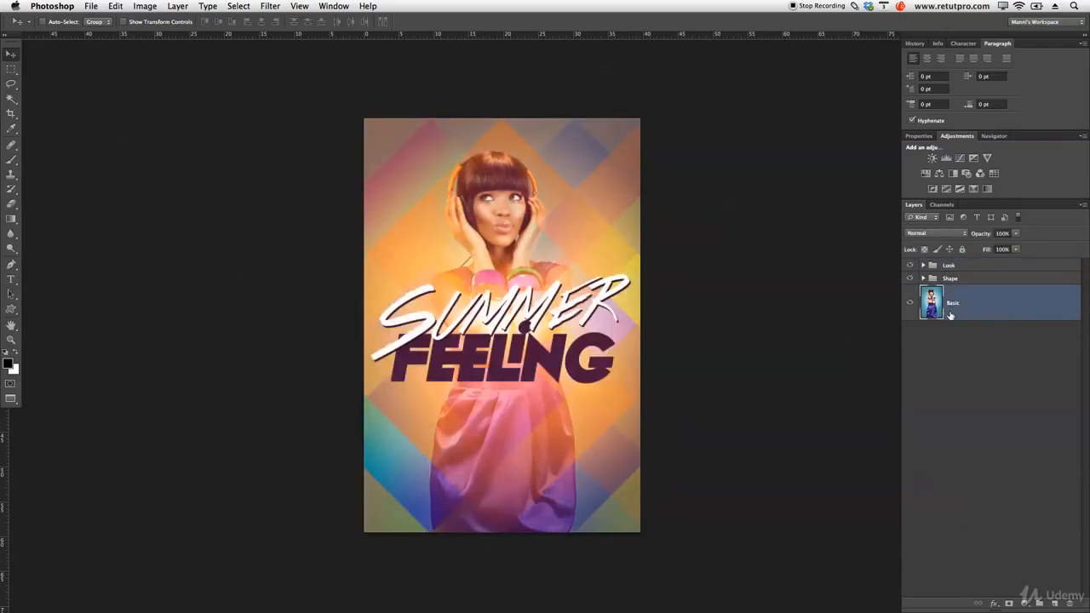
key("ctrl+j")
left_click_drag(949, 311, 943, 261)
double_click(959, 277)
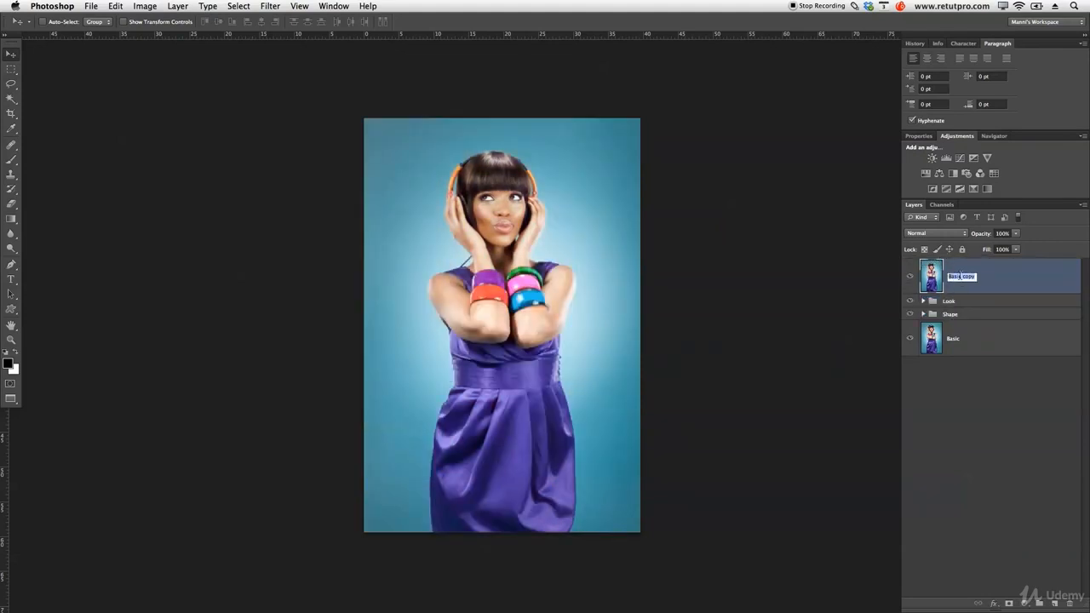
type("Sh")
key("Return")
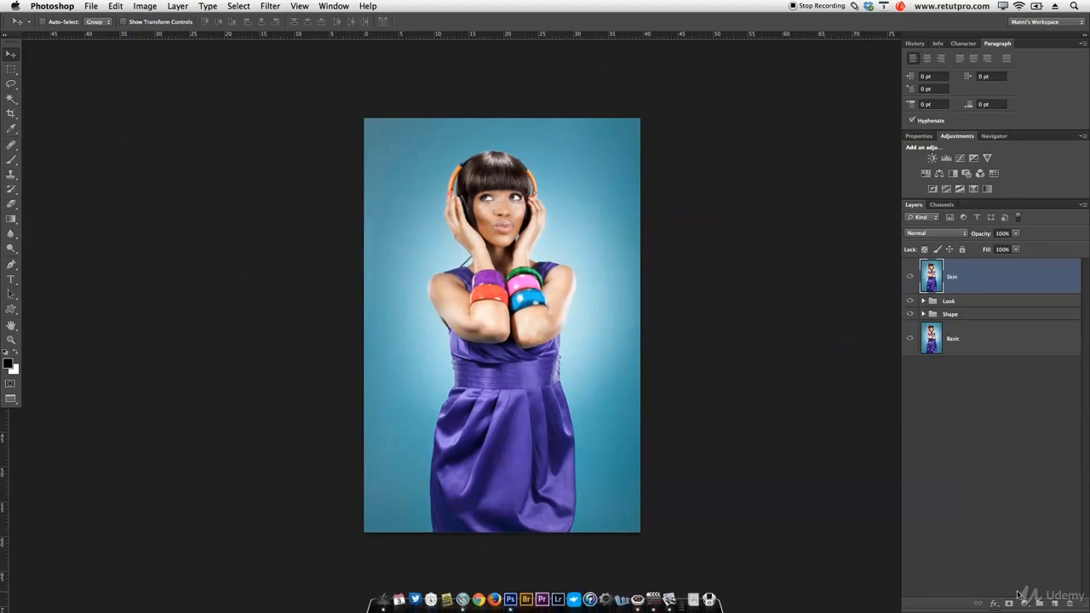
Add a black mask to the Skin layer and set up a white brush at 10% opacity
left_click(1011, 604, "alt")
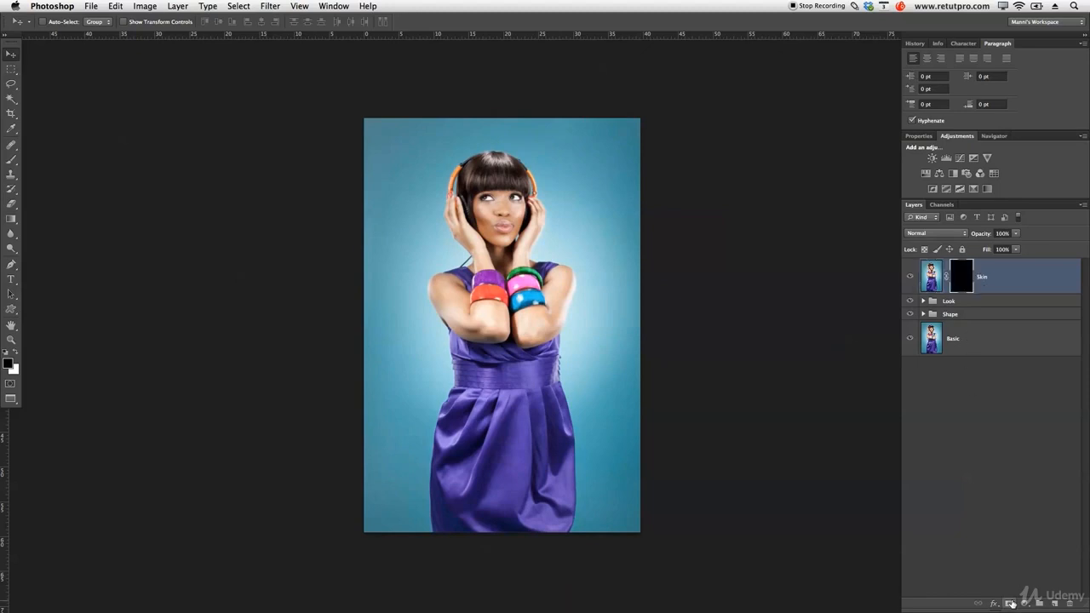
key("b")
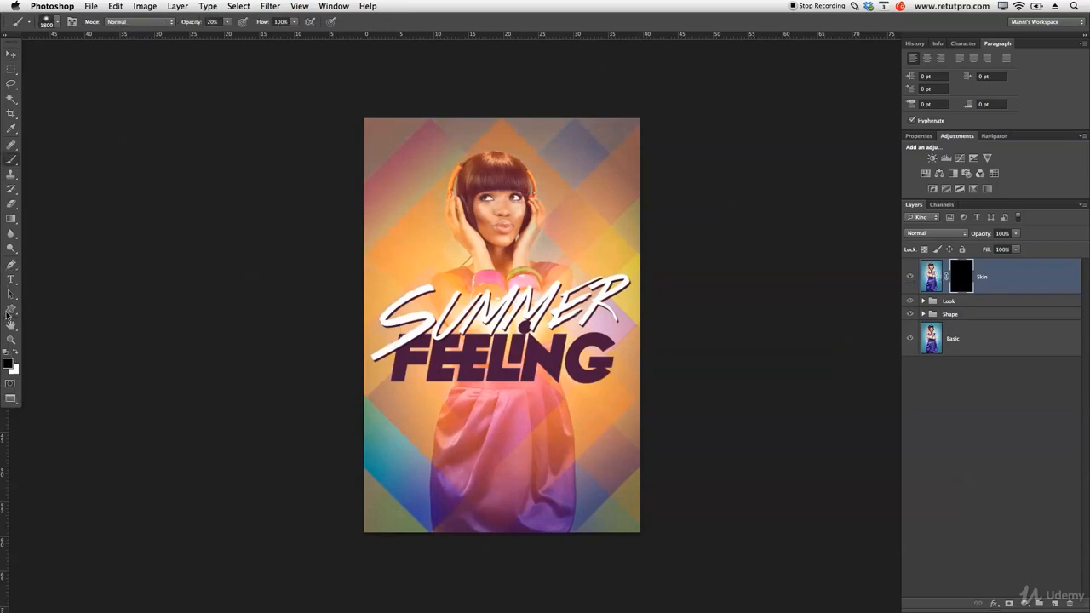
key("x")
left_click_drag(194, 23, 185, 23)
Paint white on the Skin mask over the woman's face, neck, arms and bracelets with a smaller brush
key("bracketleft")
key("bracketleft")
key("bracketleft")
key("bracketleft")
key("bracketleft")
key("bracketleft")
key("bracketleft")
key("bracketleft")
key("bracketleft")
left_click(486, 186)
left_click(500, 196)
left_click(508, 221)
left_click(507, 256)
left_click(509, 274)
left_click(532, 285)
key("bracketleft")
left_click(523, 286)
Enlarge the brush to 1200 and reveal more of the woman's face and hair on the Skin mask
key("bracketright")
key("bracketright")
key("bracketright")
key("bracketright")
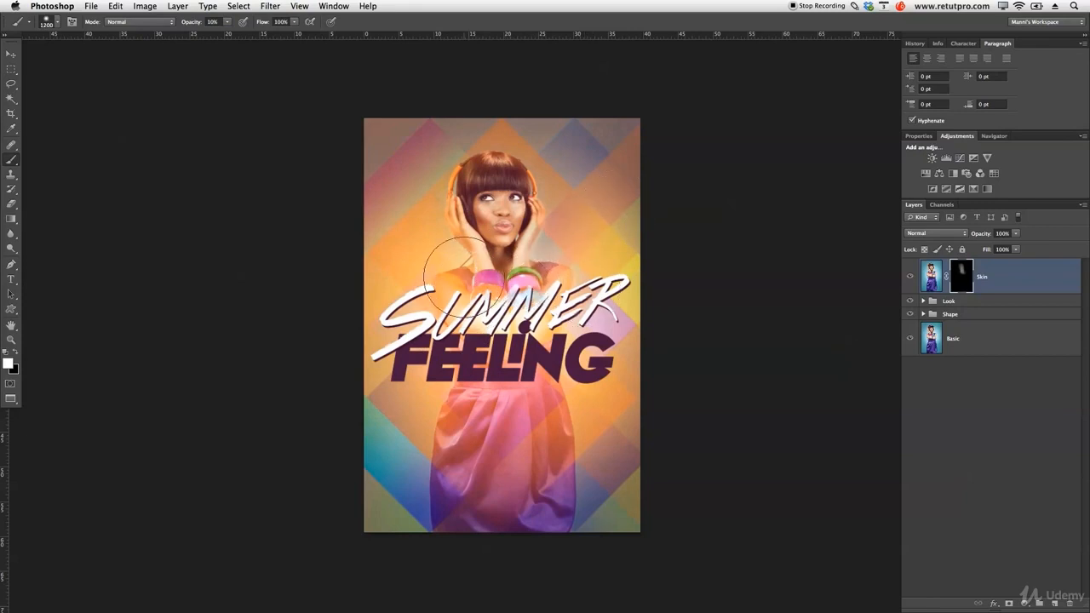
left_click(479, 215)
left_click(489, 203)
left_click(499, 209)
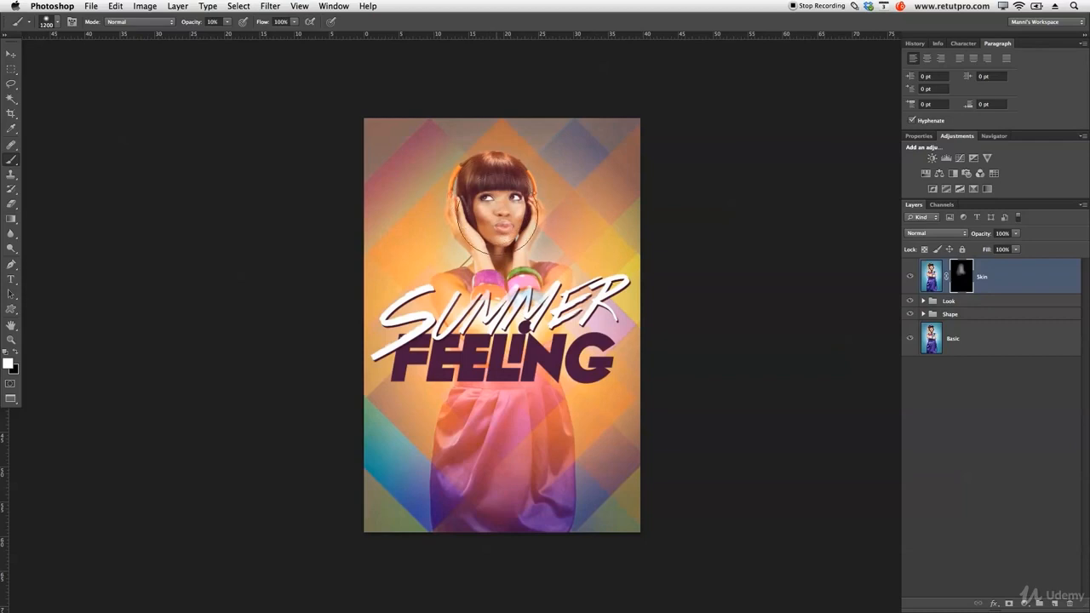
Paint white on the Skin mask over the dress with large brush sizes to bring back some of its original purple
left_click(487, 404)
left_click(537, 408)
key("bracketright")
key("bracketright")
key("bracketright")
key("bracketright")
key("bracketright")
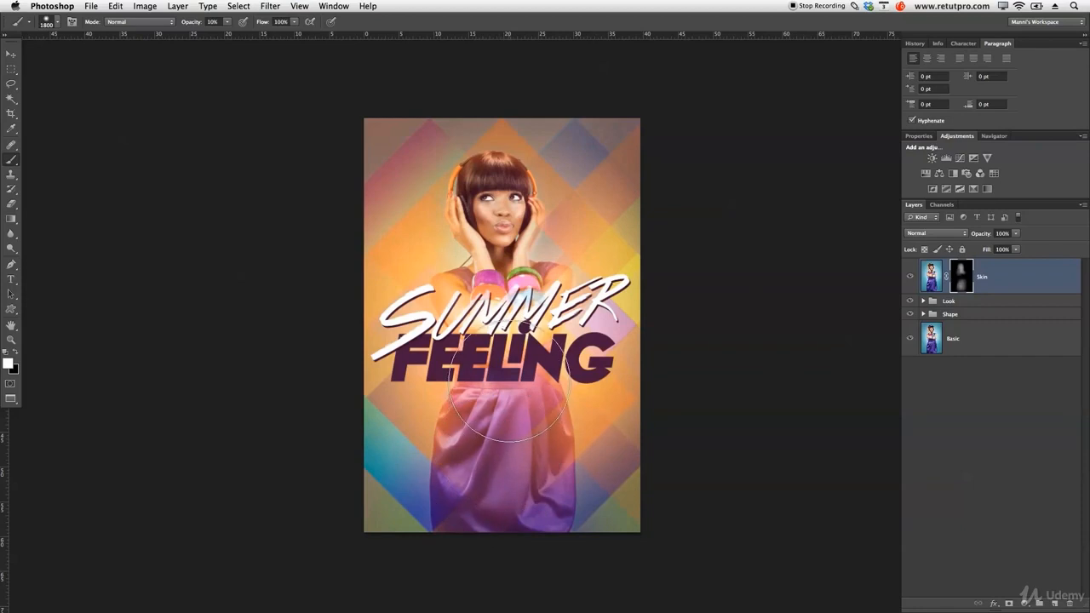
key("bracketleft")
key("bracketleft")
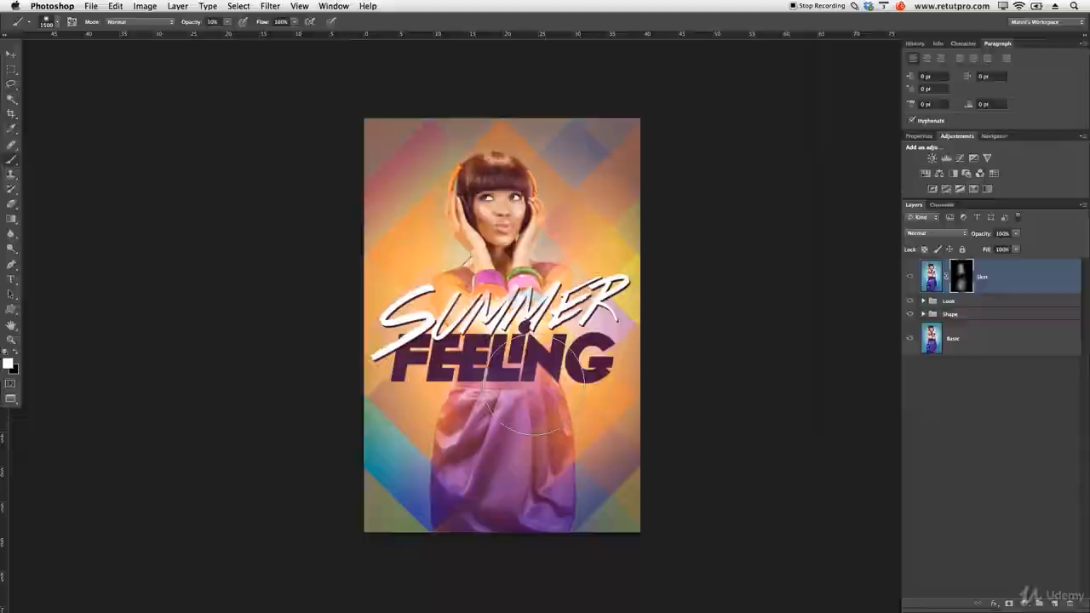
key("bracketleft")
key("bracketleft")
key("bracketleft")
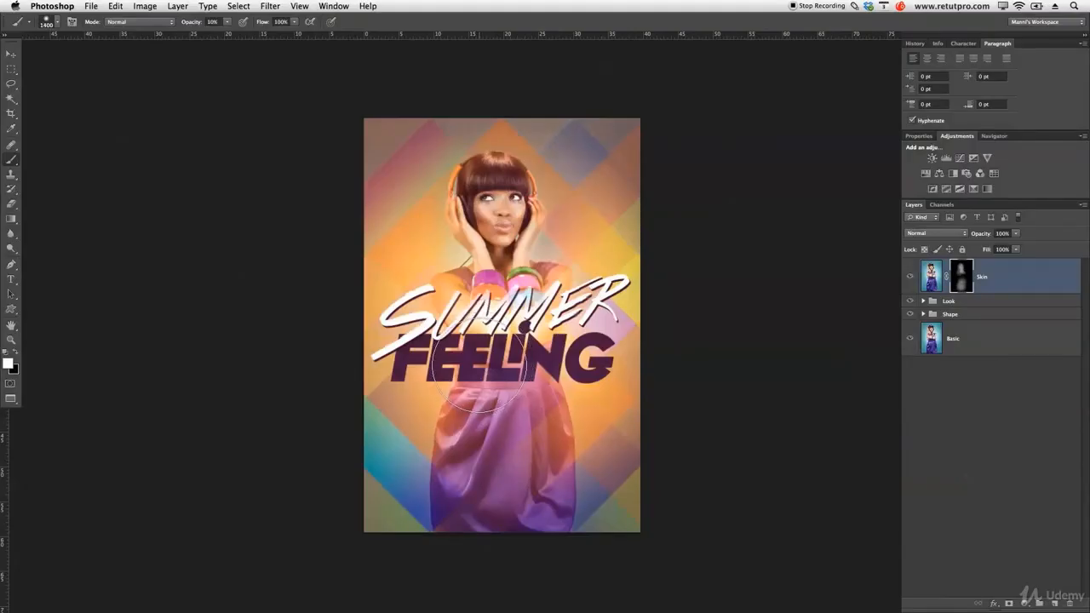
Paint black at 10% opacity on the Skin mask around the FEELING lettering and the dress's waist, using brush sizes 700 to 1000
key("x")
key("bracketleft")
key("bracketleft")
key("bracketleft")
key("bracketleft")
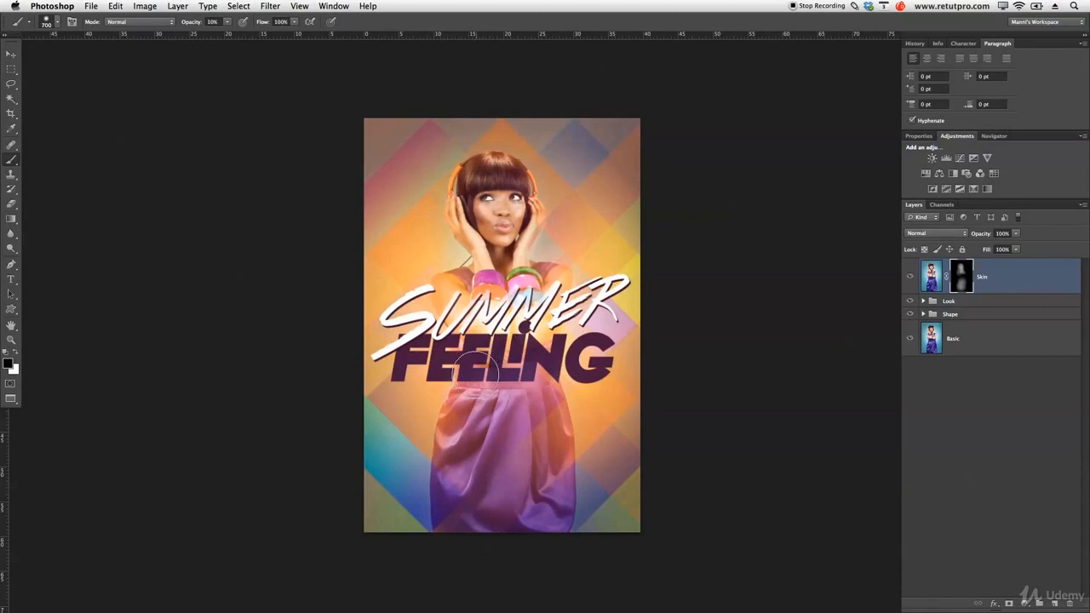
key("bracketright")
key("bracketright")
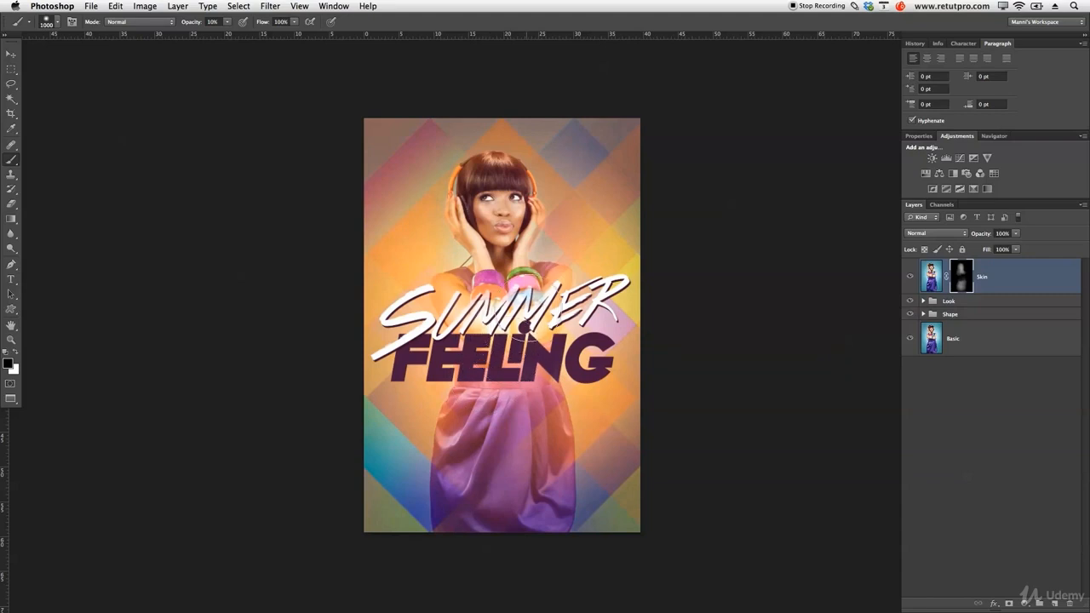
Clean up the Skin mask over the title lettering with a black brush at 100% opacity, using sizes from 150 to 600
key("bracketleft")
key("bracketleft")
key("bracketleft")
key("bracketleft")
key("bracketleft")
key("bracketleft")
key("bracketleft")
key("bracketleft")
key("bracketleft")
key("bracketleft")
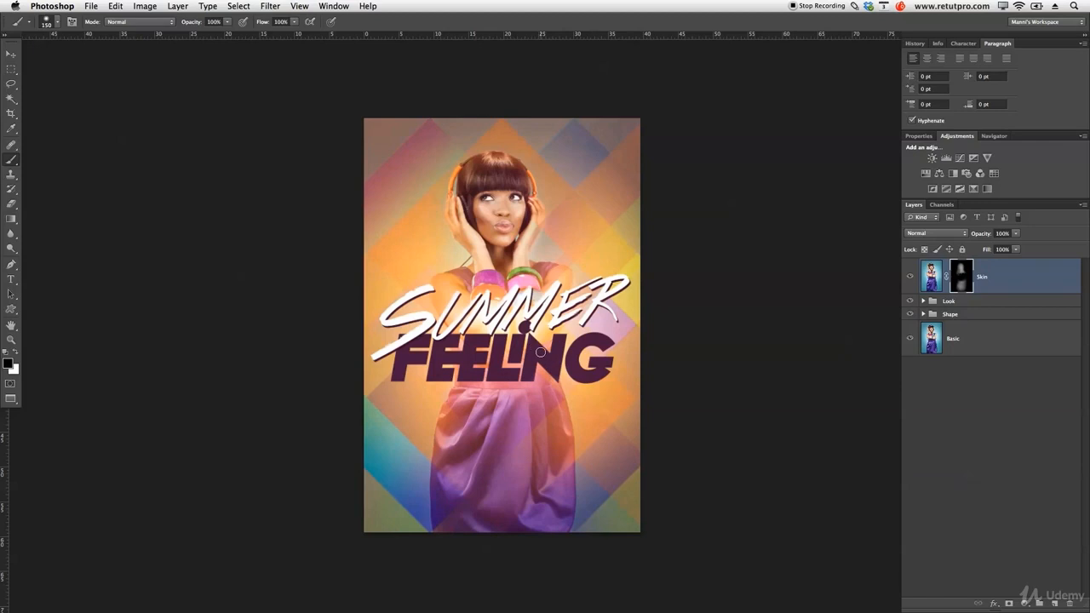
key("]")
key("]")
key("]")
key("]")
key("]")
key("[")
key("[")
Add a Solid Color fill layer above the Skin layer with the golden yellow deb200
left_click(1026, 603)
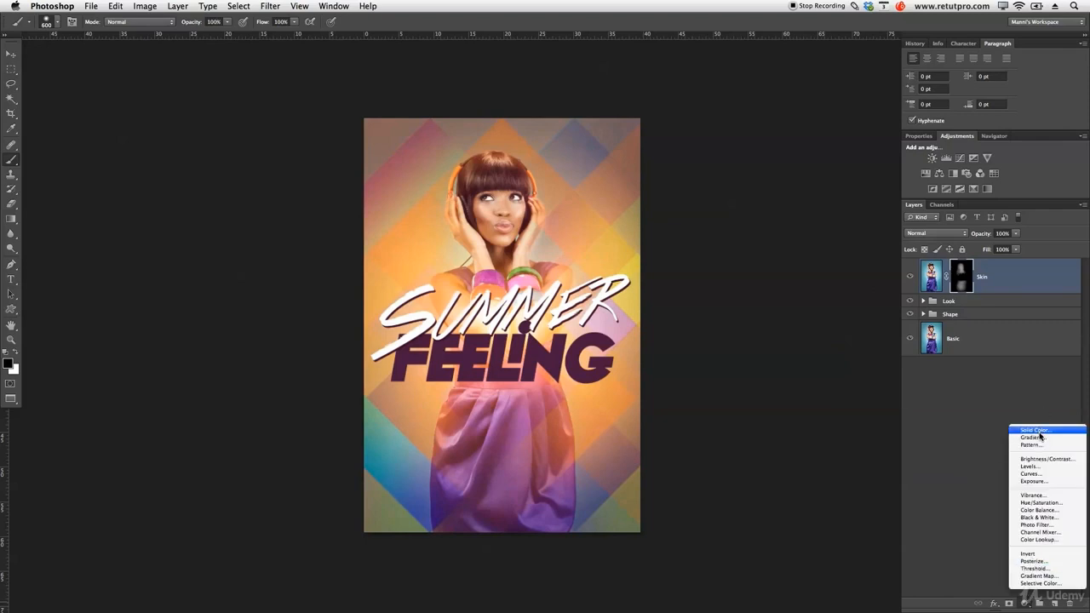
left_click(1039, 431)
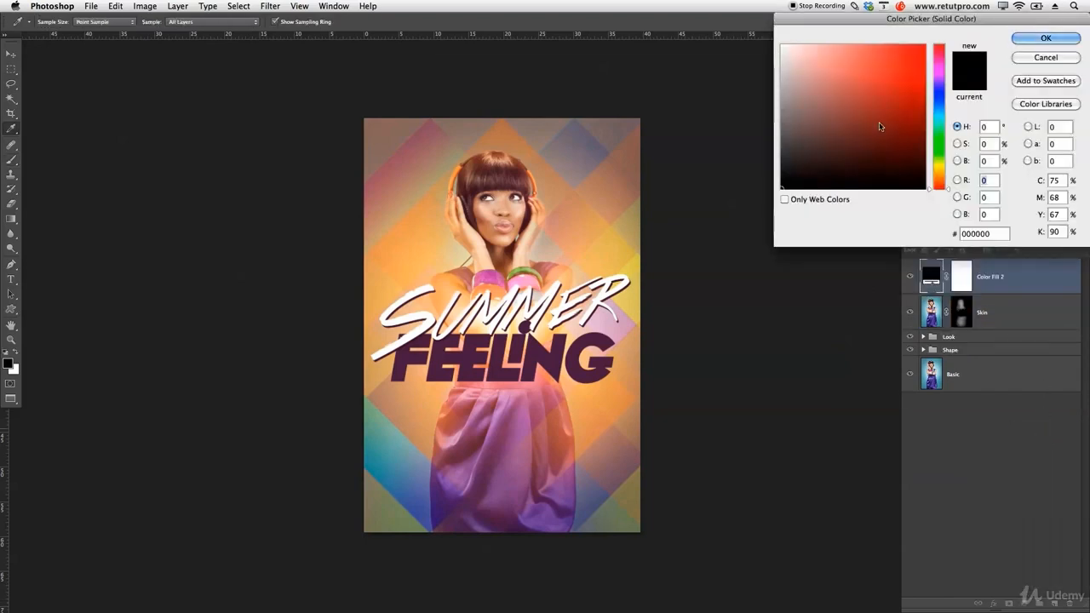
left_click_drag(940, 182, 940, 170)
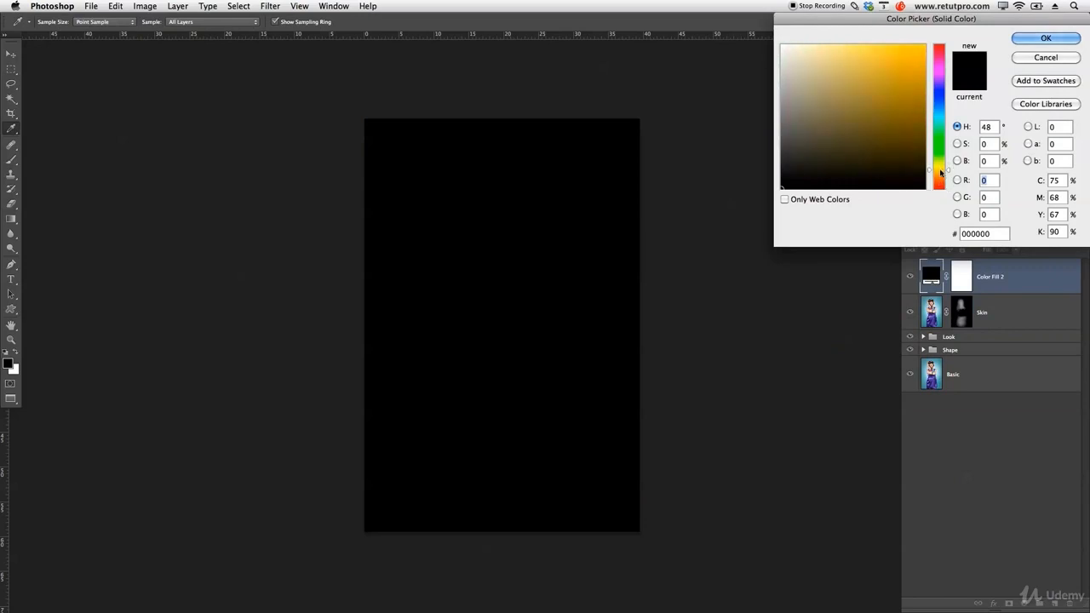
left_click(918, 69)
left_click_drag(919, 69, 925, 63)
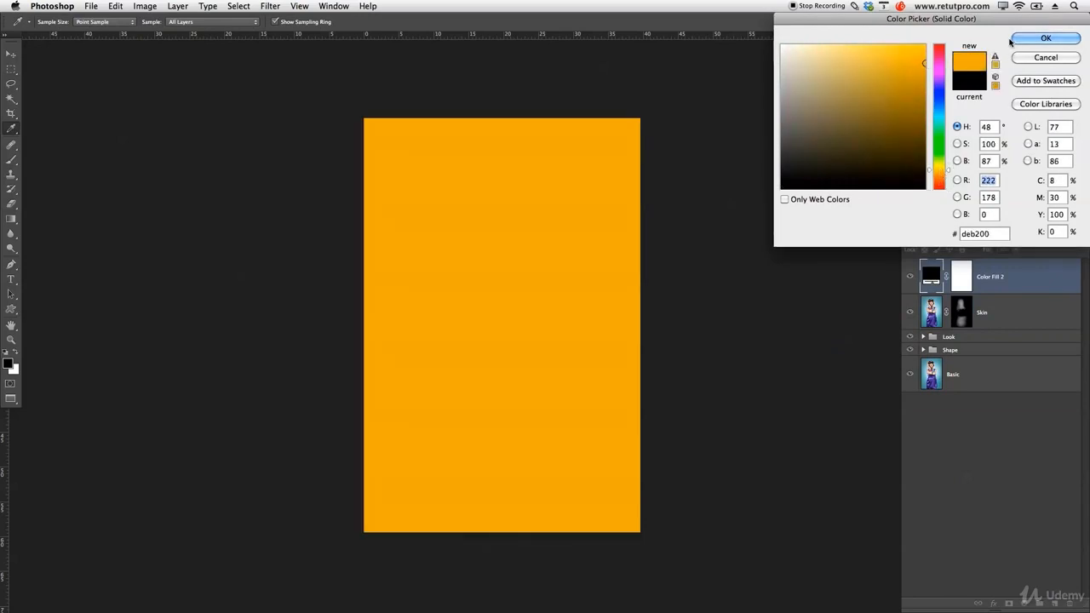
left_click(1046, 37)
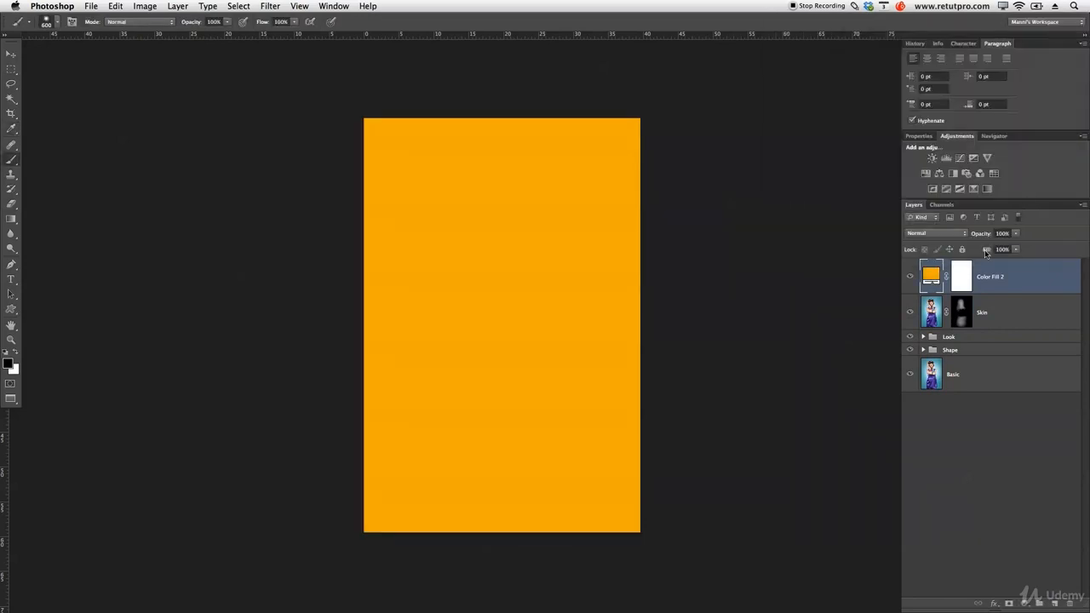
Set the yellow fill layer's blend mode to Color and lower its opacity to about 2%
left_click(932, 234)
left_click(917, 450)
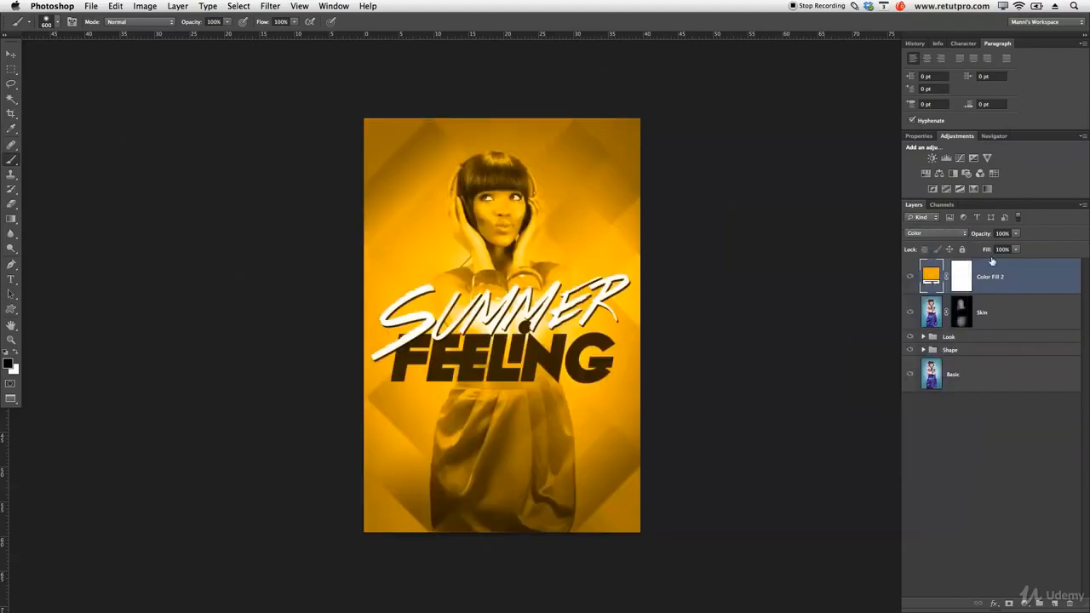
left_click_drag(985, 237, 937, 238)
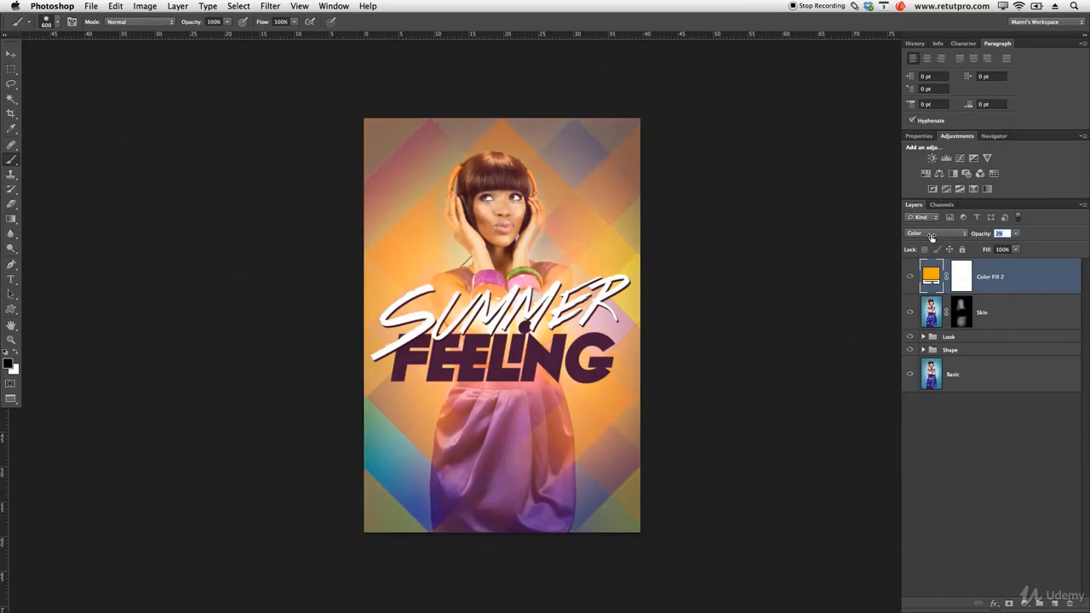